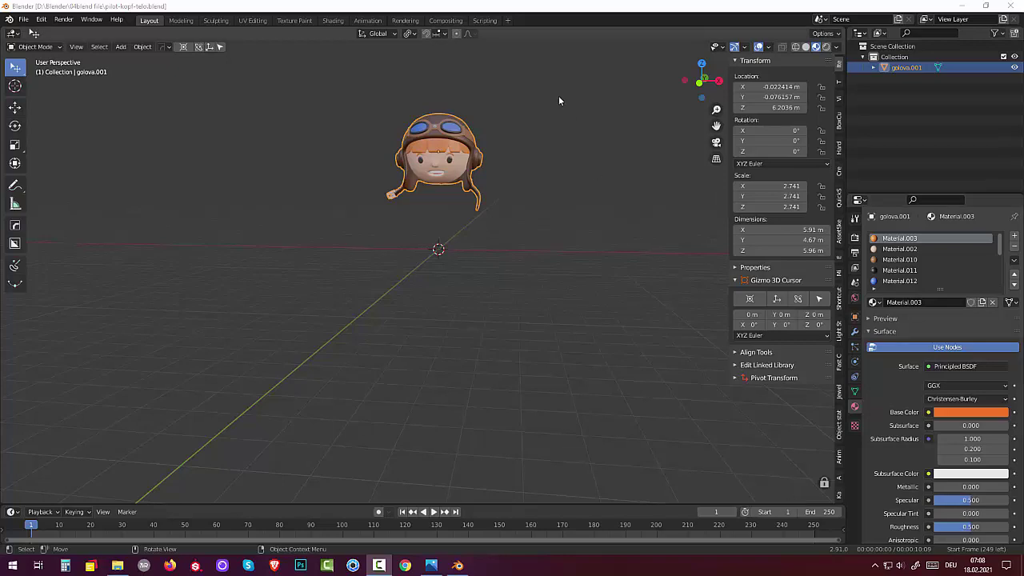
Add a cone with 12 vertices and a 0.59 m top radius (Radius 2) under the head.
middle_click_drag(411, 300, 424, 302)
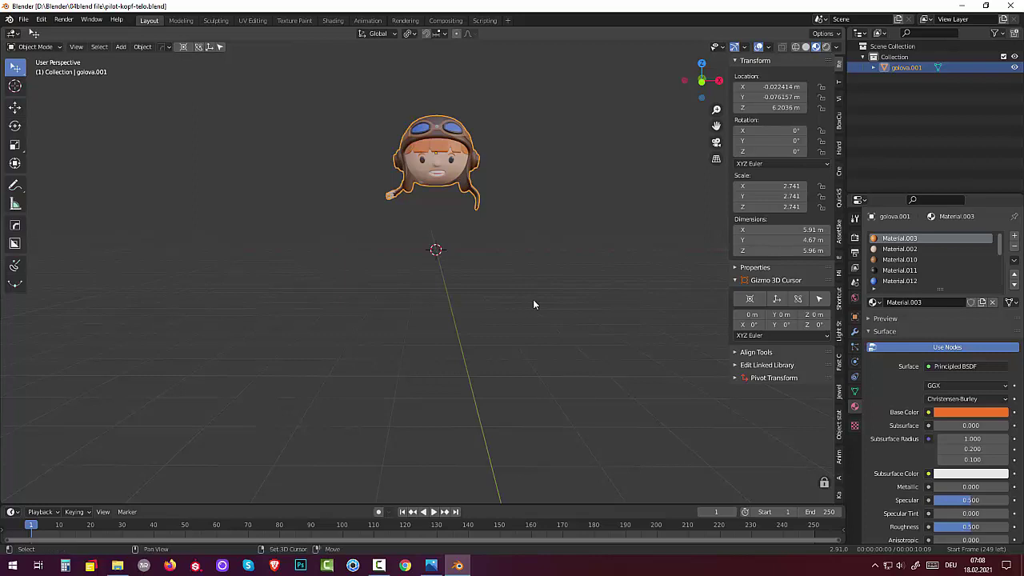
key("shift+a")
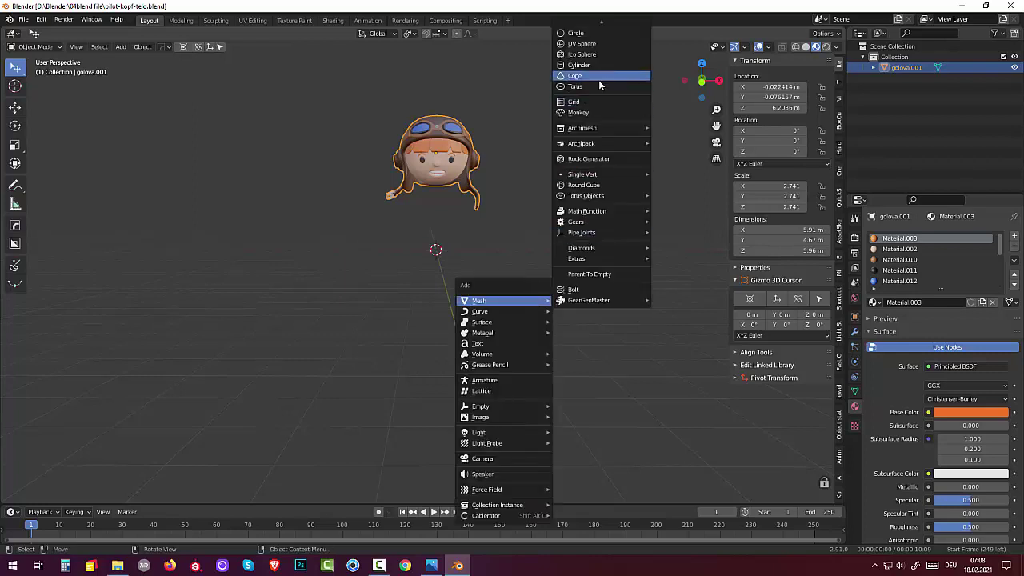
left_click(579, 77)
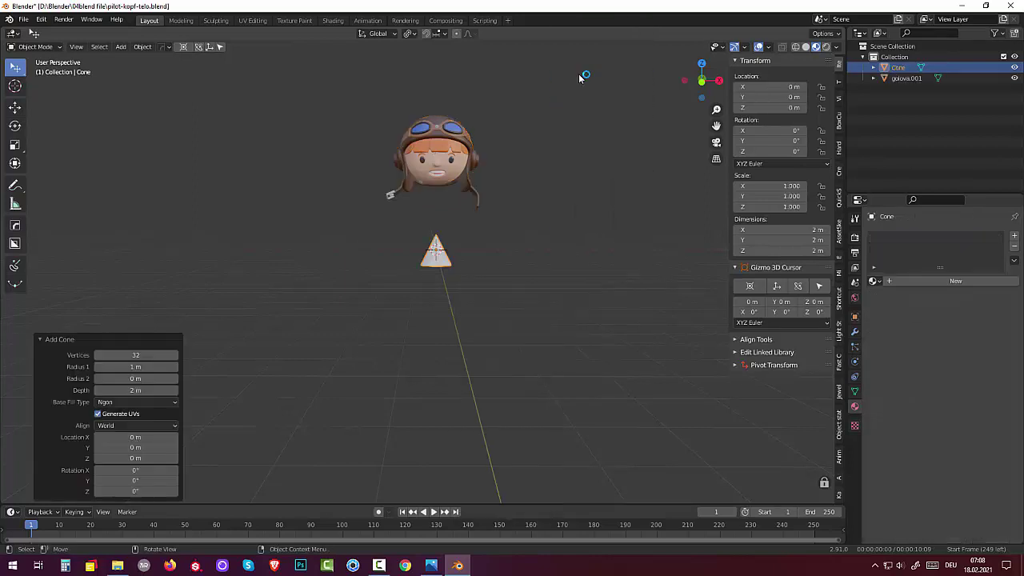
left_click(132, 355)
type("12")
key("Return")
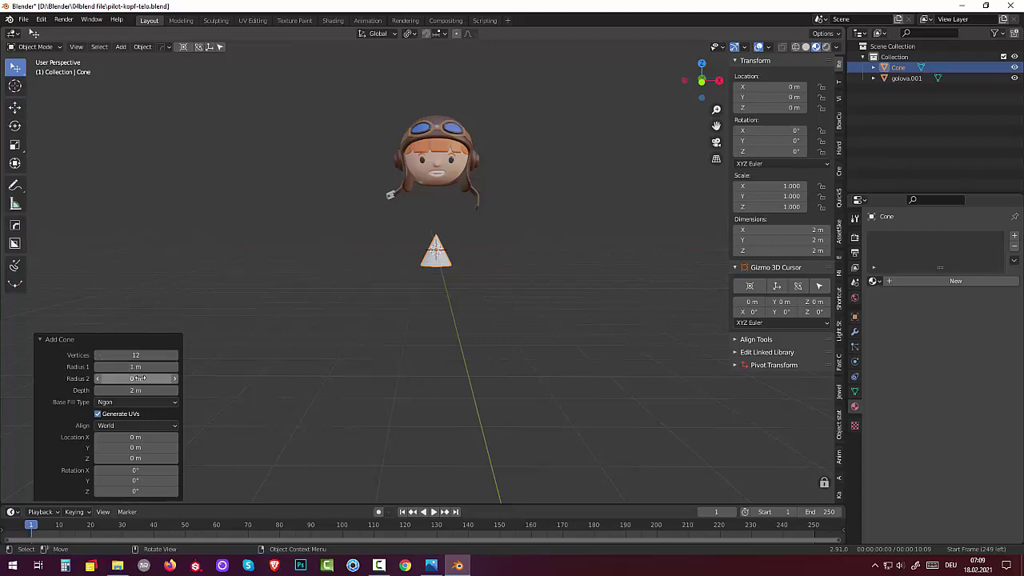
left_click_drag(140, 378, 157, 379)
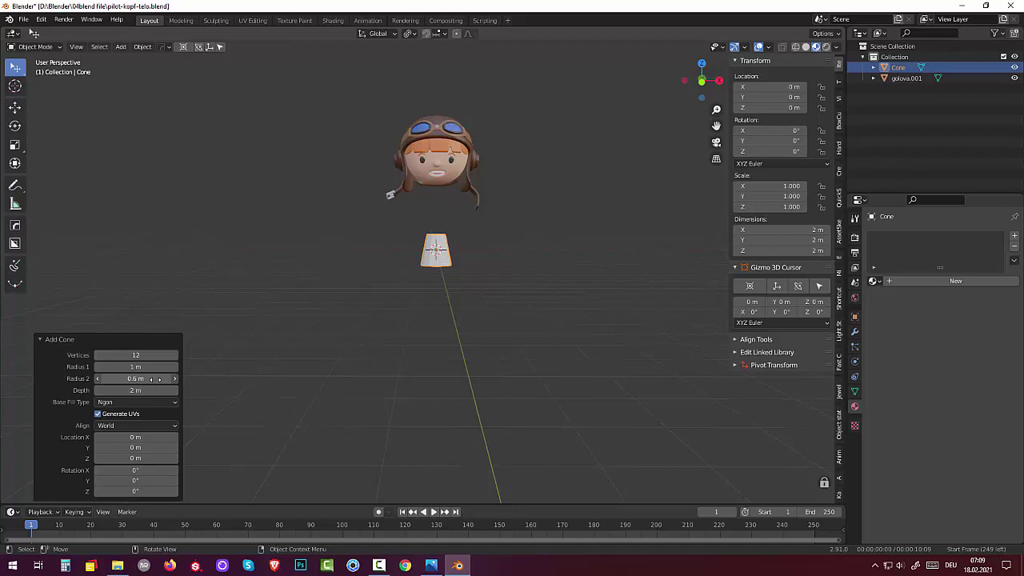
left_click_drag(158, 378, 155, 378)
scroll(449, 278, "up", 3)
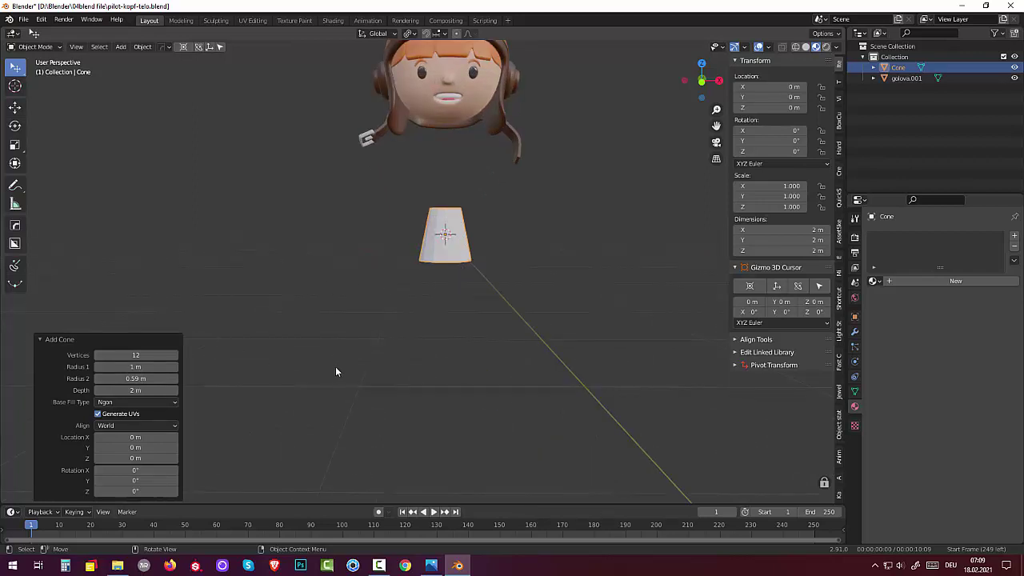
left_click(336, 371)
left_click(457, 253)
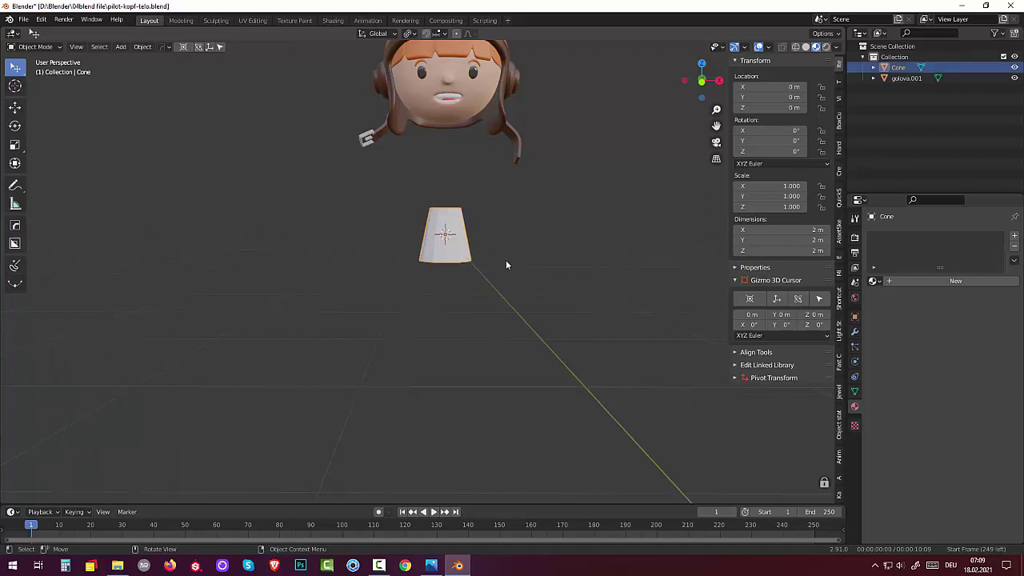
Scale the cone up by 1.696.
key("s")
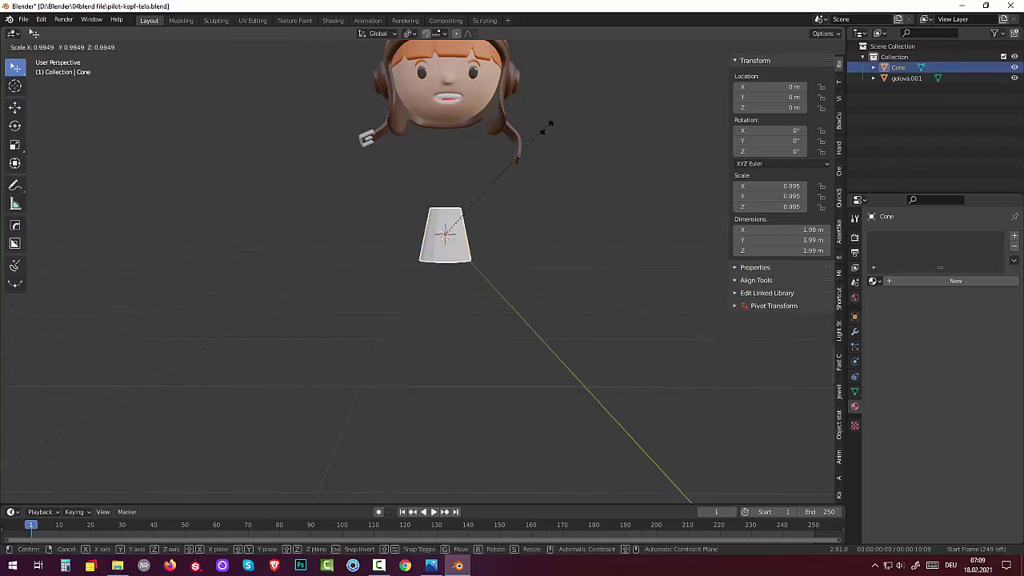
left_click(682, 152)
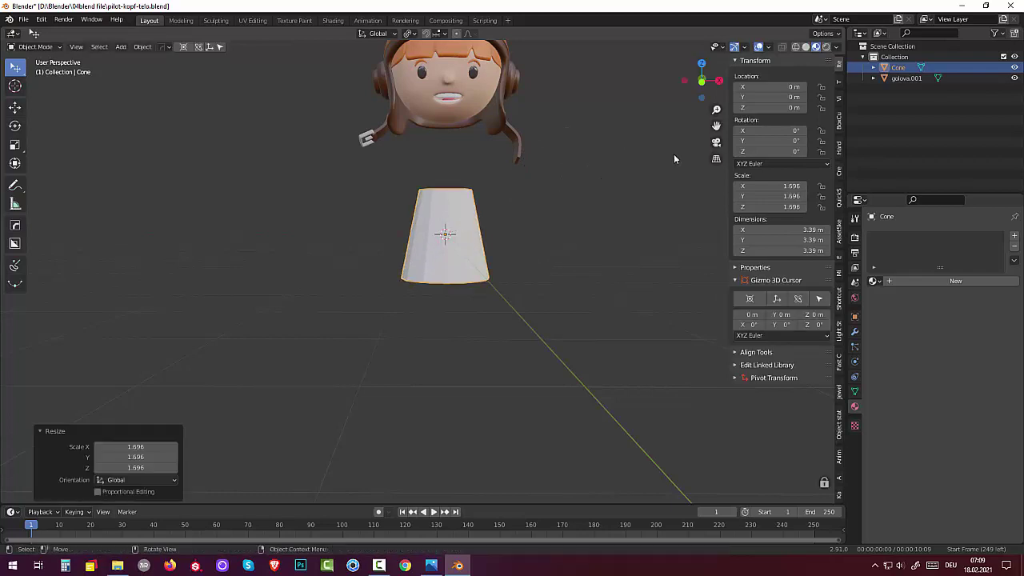
middle_click_drag(572, 223, 554, 242)
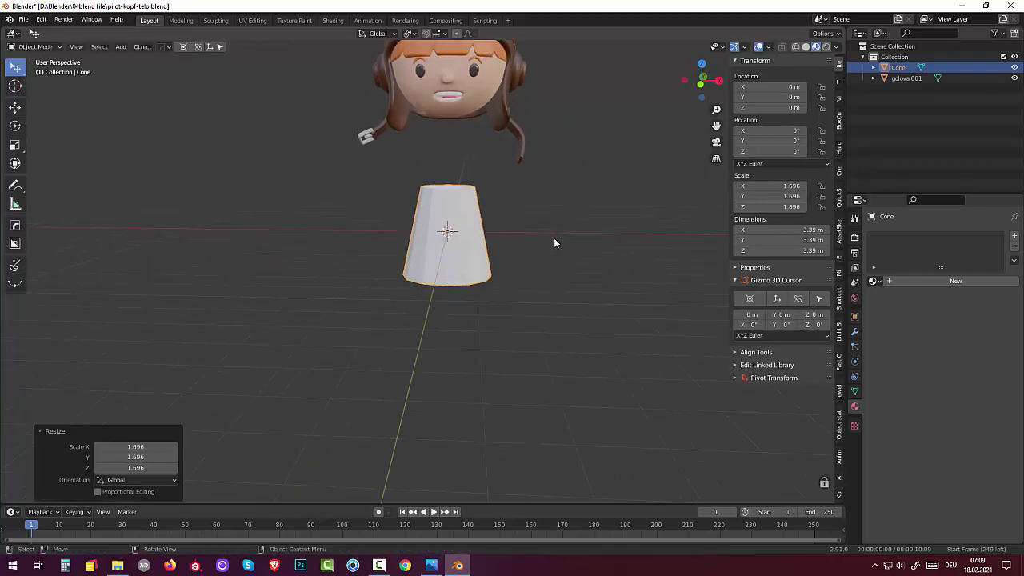
In front view, raise the cone to sit just below the pilot head.
key("KP_1")
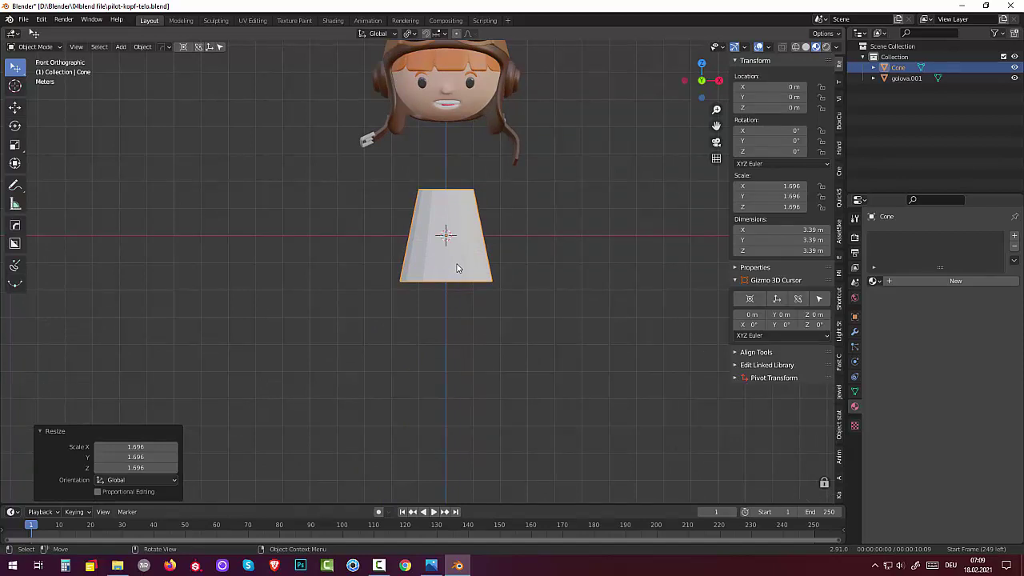
key("g")
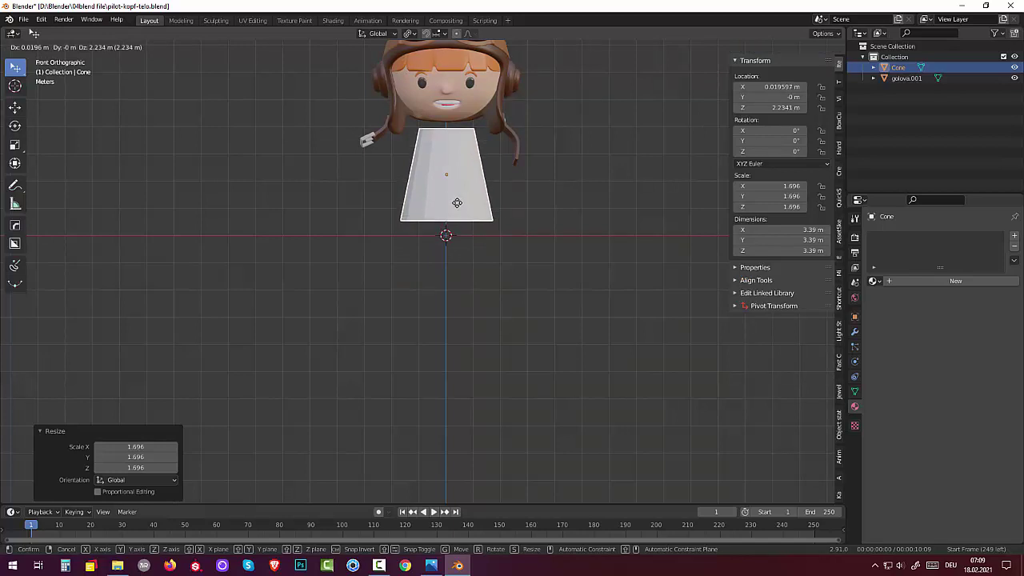
left_click(457, 203)
scroll(511, 205, "down", 3)
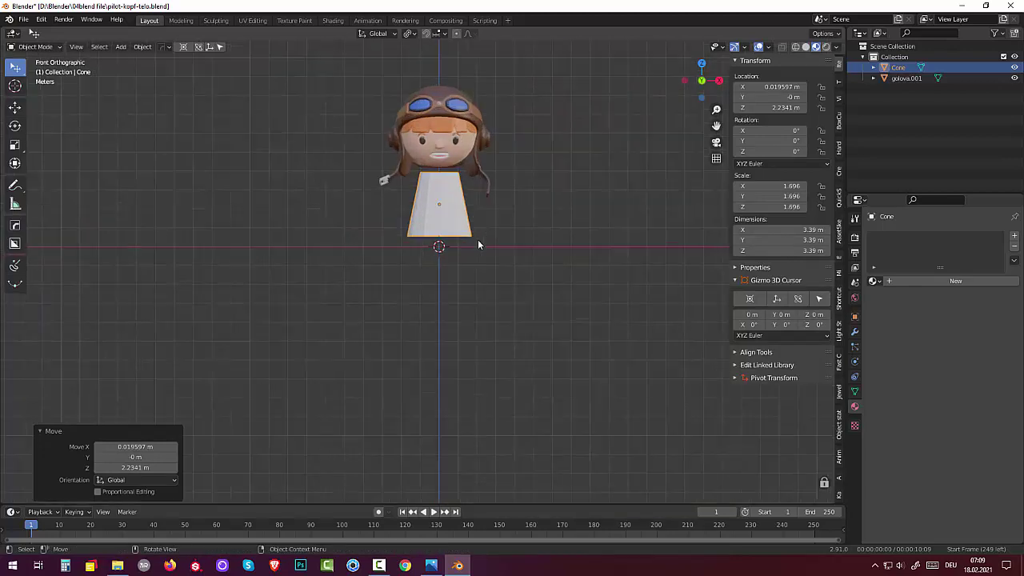
mouse_move(477, 239)
middle_mouse_down()
mouse_move(472, 164)
mouse_move(471, 257)
mouse_move(391, 252)
mouse_move(452, 247)
mouse_move(440, 244)
middle_mouse_up()
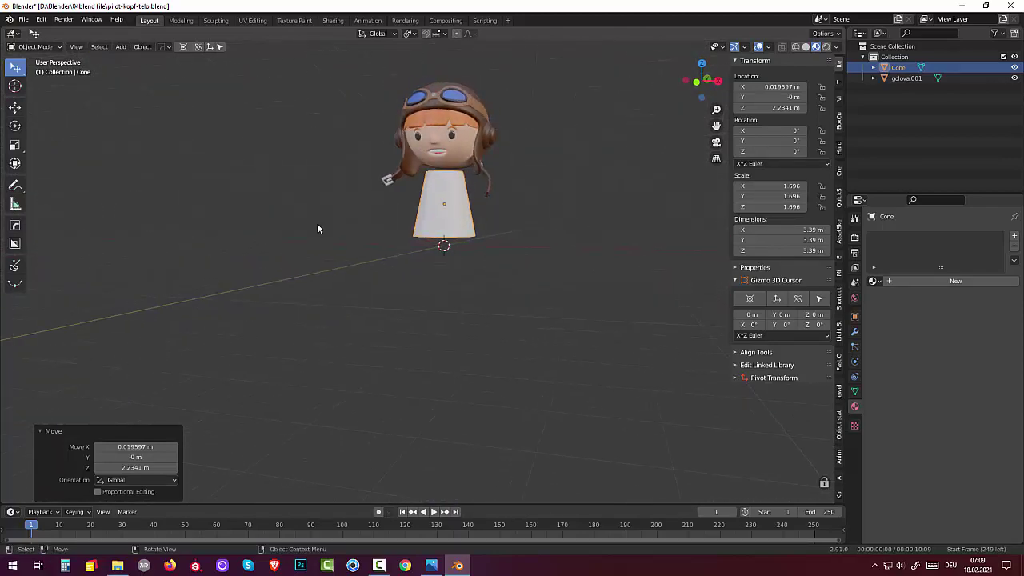
left_click(35, 47)
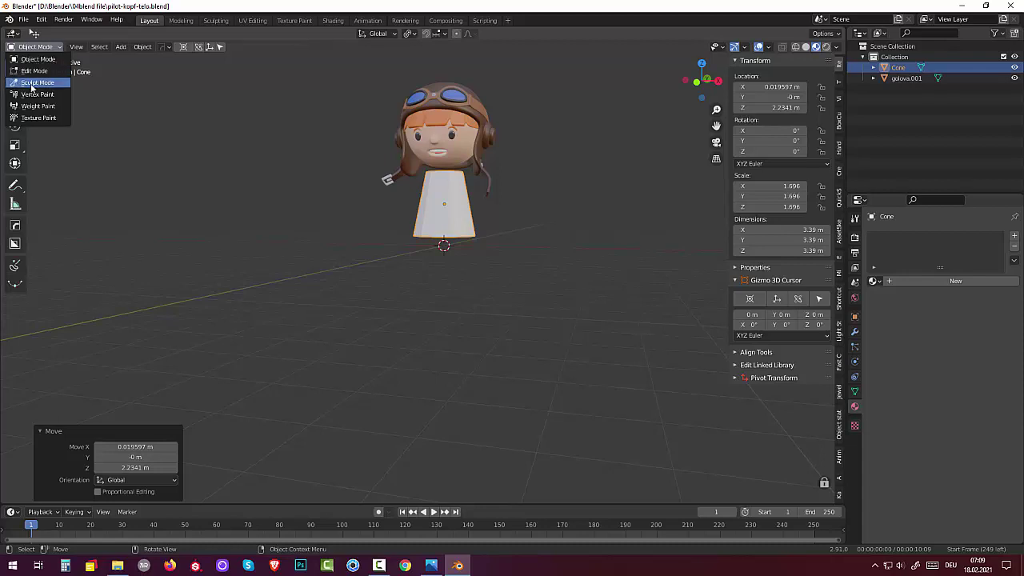
In Edit Mode, inset the cone's top face and extrude it upward into a neck.
left_click(34, 72)
mouse_move(424, 171)
middle_mouse_down()
mouse_move(354, 187)
mouse_move(322, 173)
mouse_move(424, 176)
mouse_move(445, 196)
middle_mouse_up()
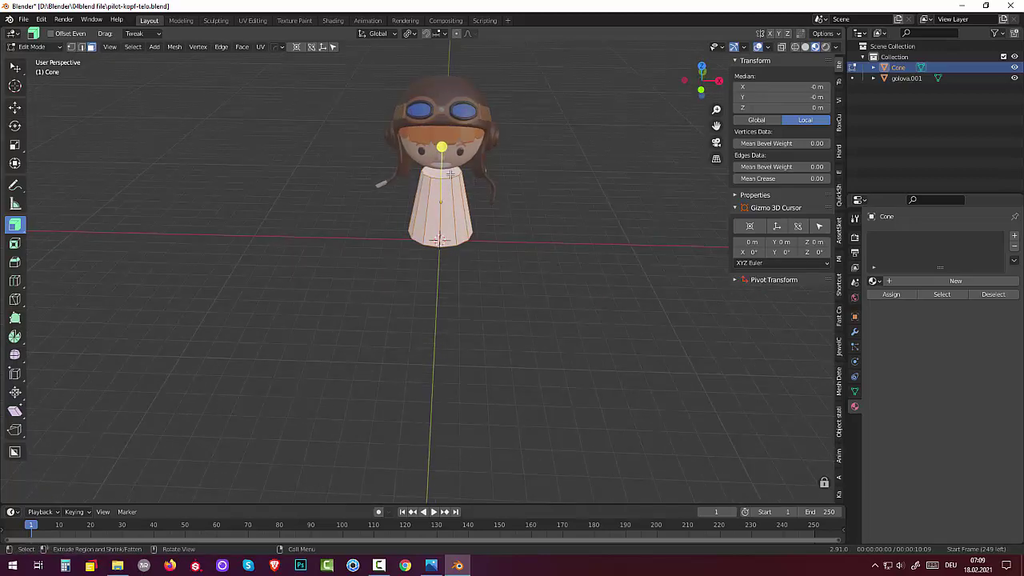
key("ctrl+z")
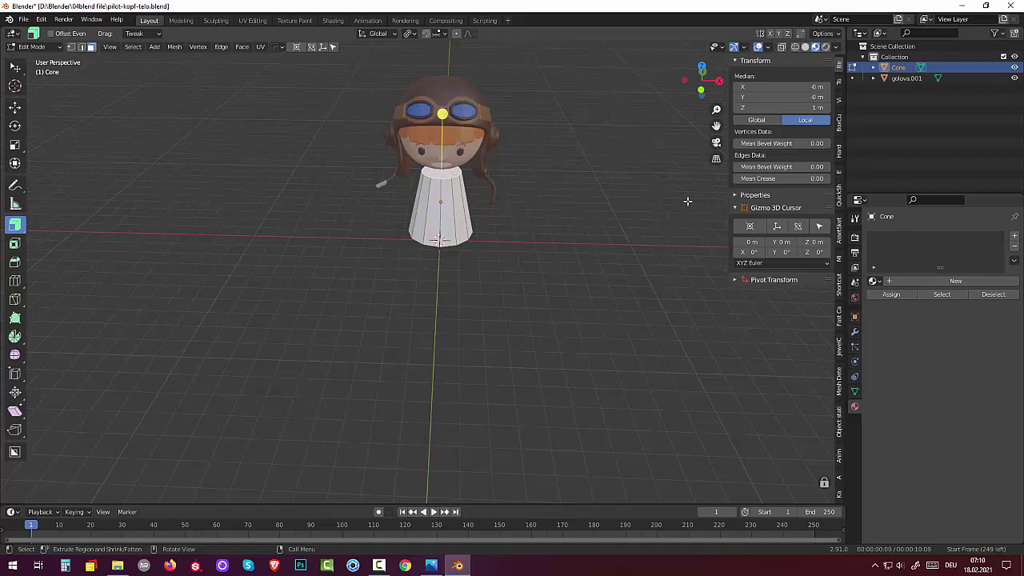
key("i")
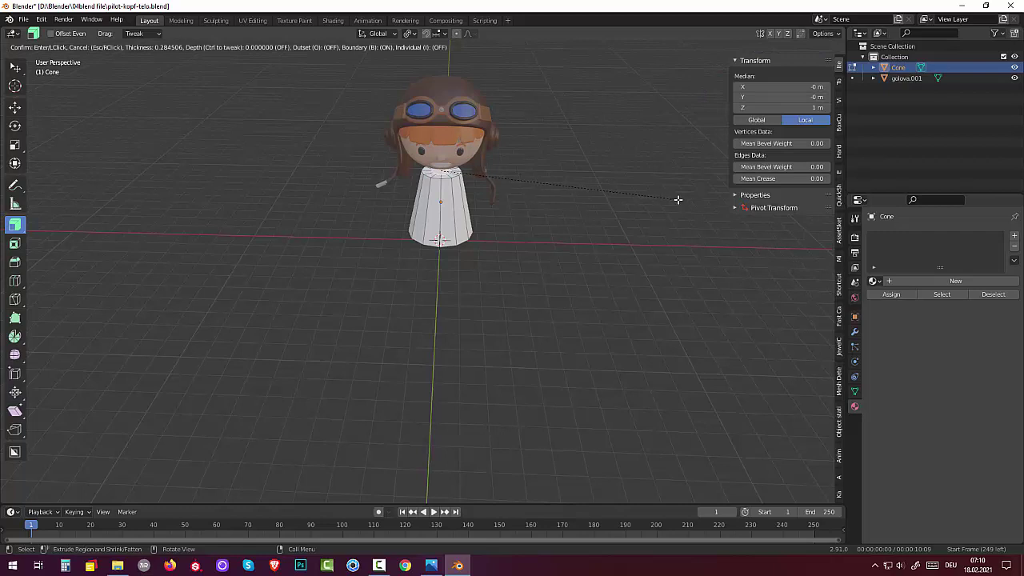
left_click(677, 198)
middle_click_drag(676, 198, 640, 160)
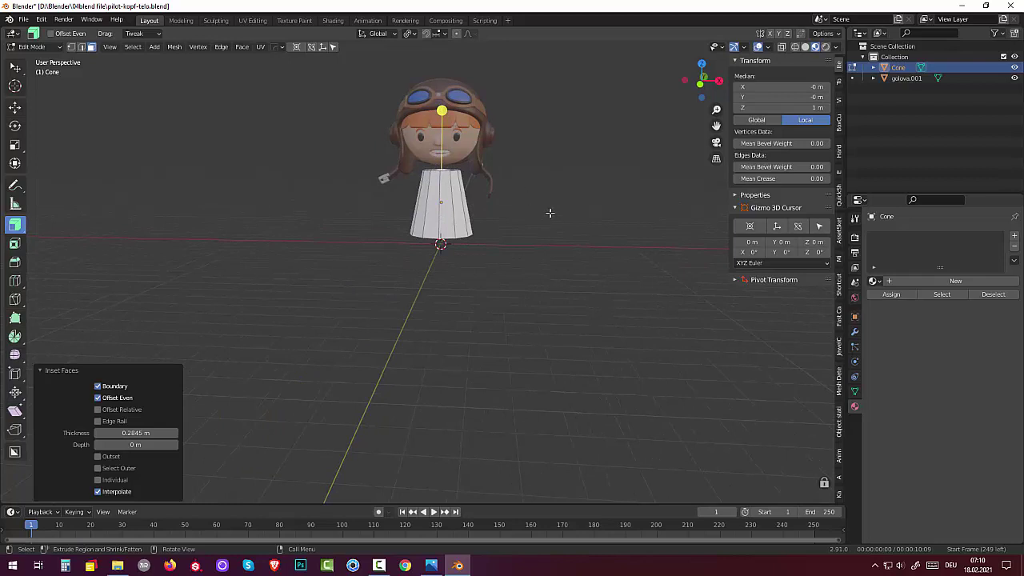
key("e")
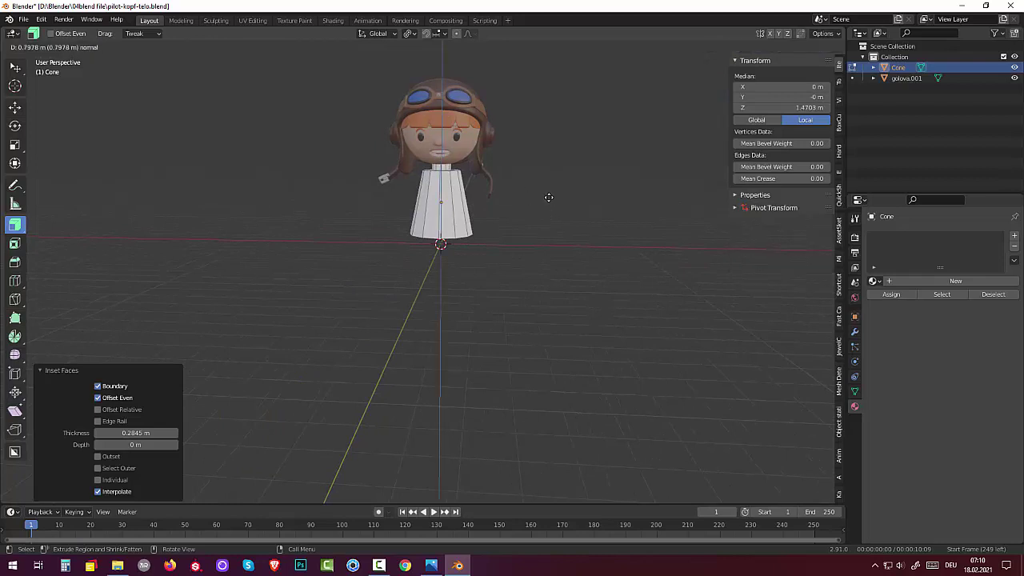
left_click(547, 198)
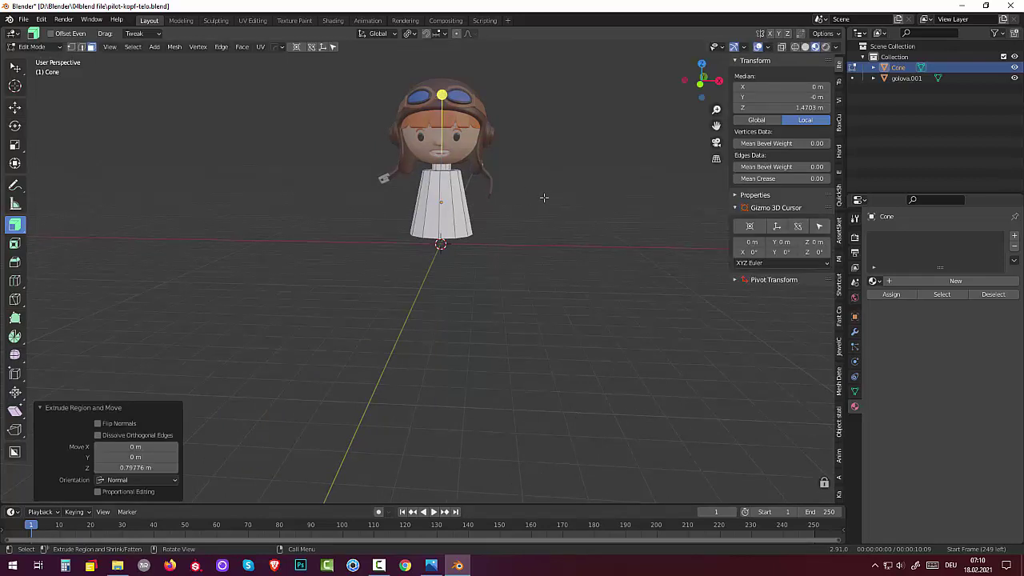
Widen the cone's bottom face by a scale of 1.133.
middle_click_drag(521, 216, 475, 249)
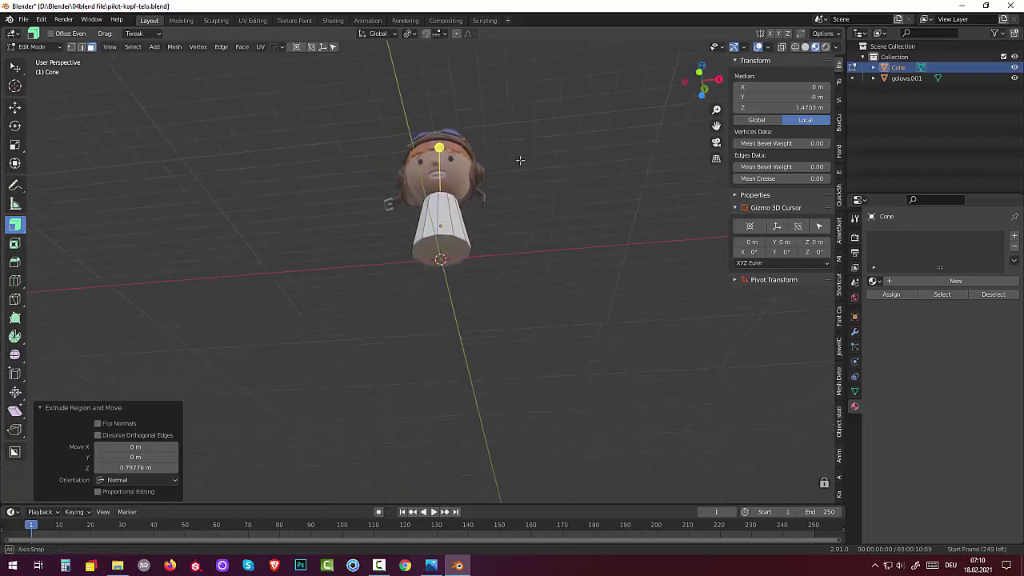
left_click(459, 260)
middle_click_drag(651, 281, 642, 334)
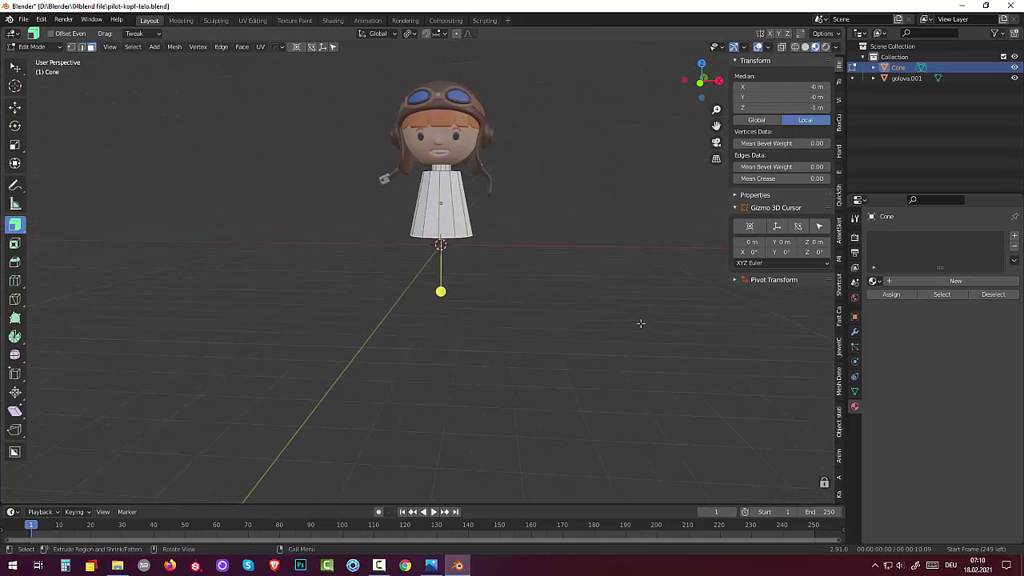
key("s")
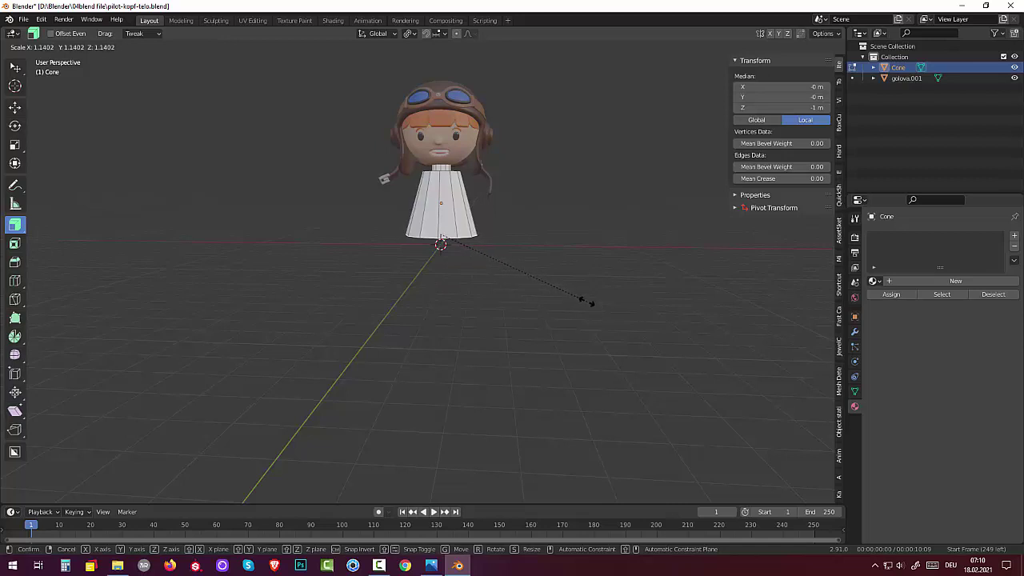
left_click(590, 302)
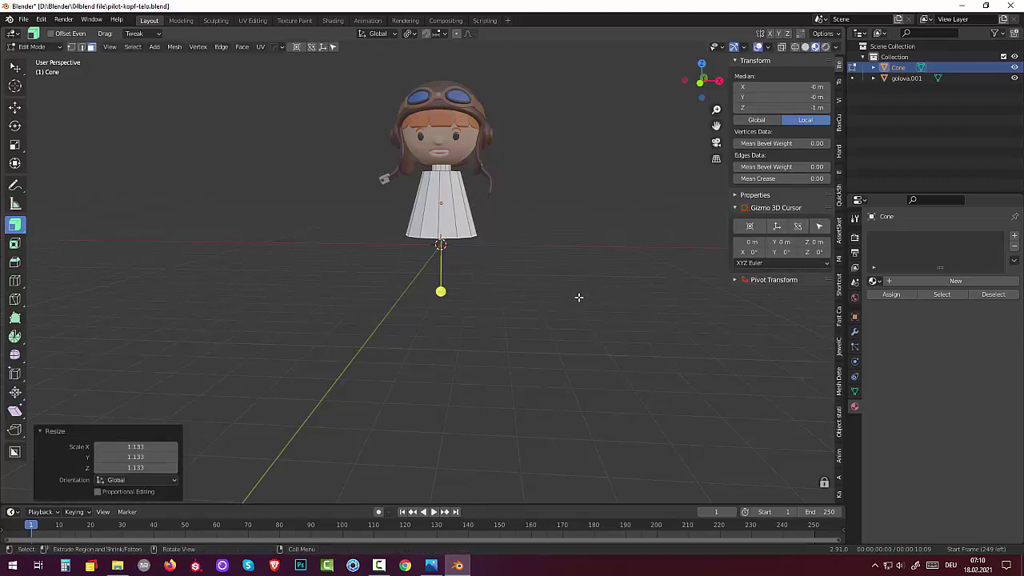
mouse_move(581, 297)
middle_mouse_down()
mouse_move(544, 318)
mouse_move(542, 296)
middle_mouse_up()
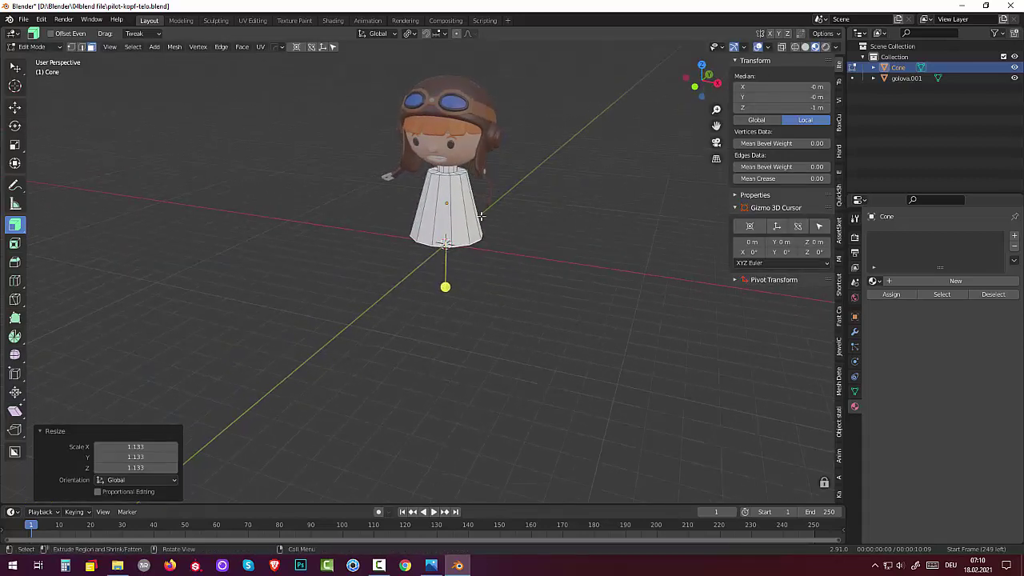
left_click(451, 189)
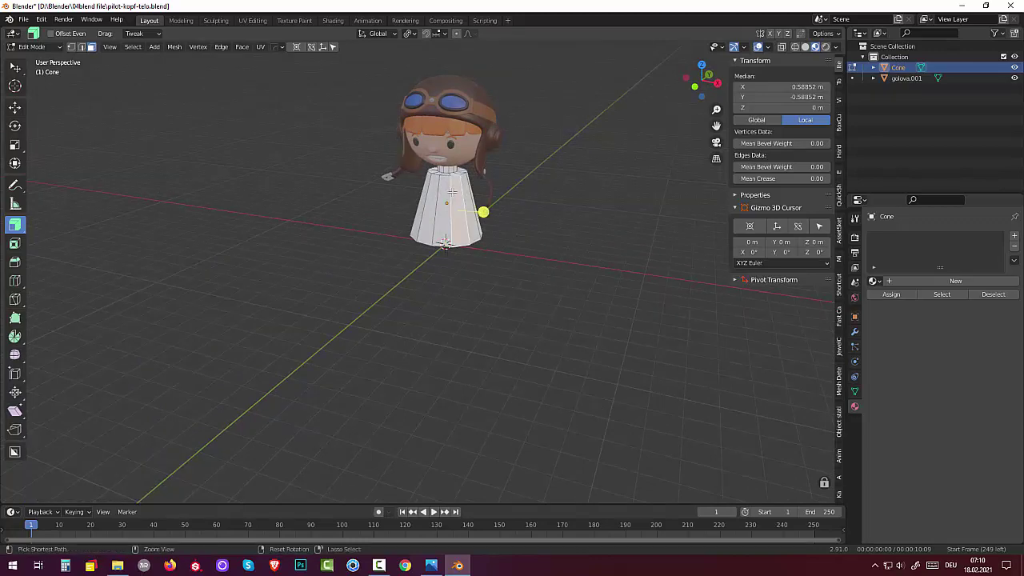
Slide the top edge loop and add a loop cut near the cone top at factor -0.470.
left_click(450, 170, "alt")
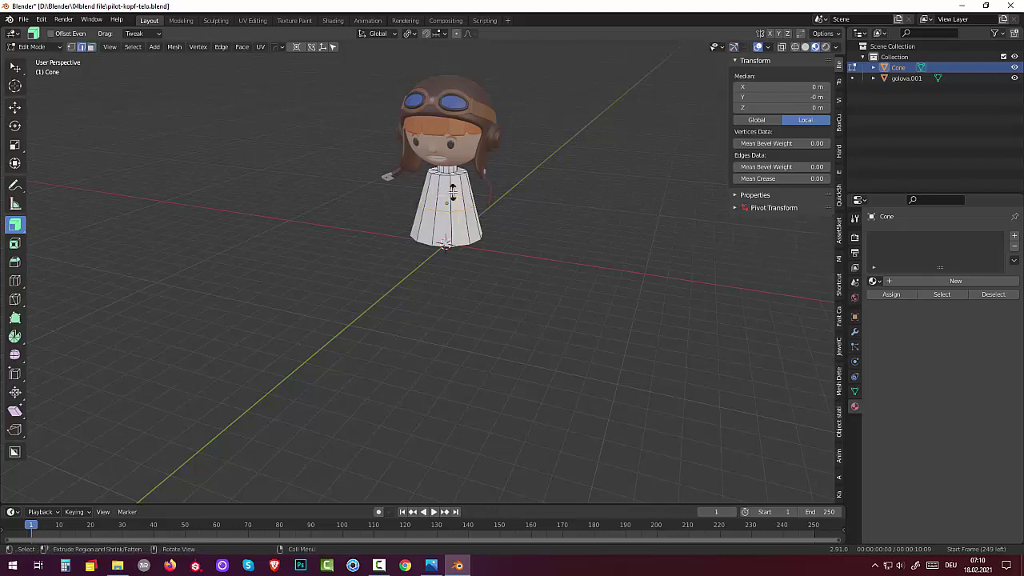
key("g")
key("g")
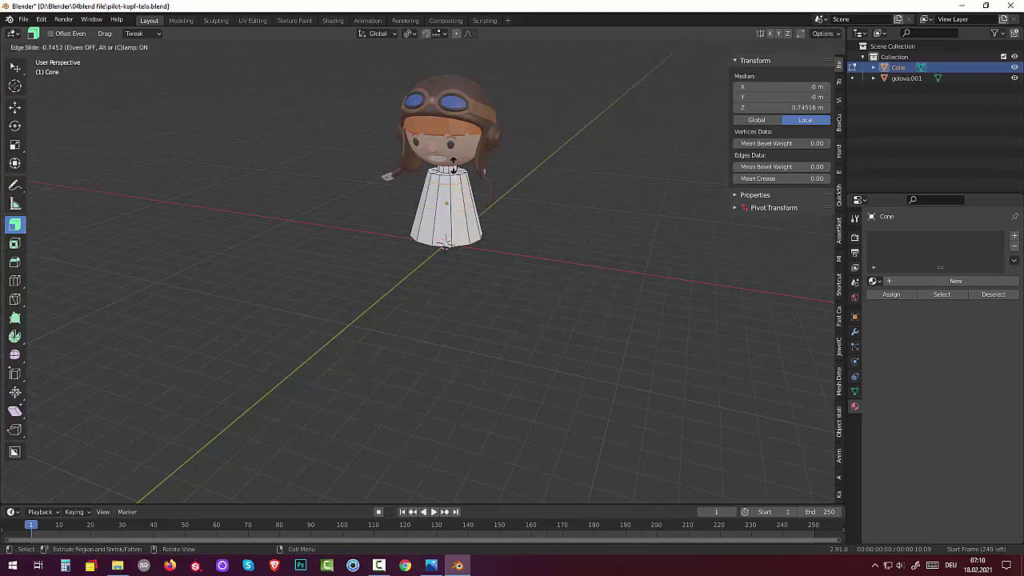
left_click(453, 165)
left_click(464, 204)
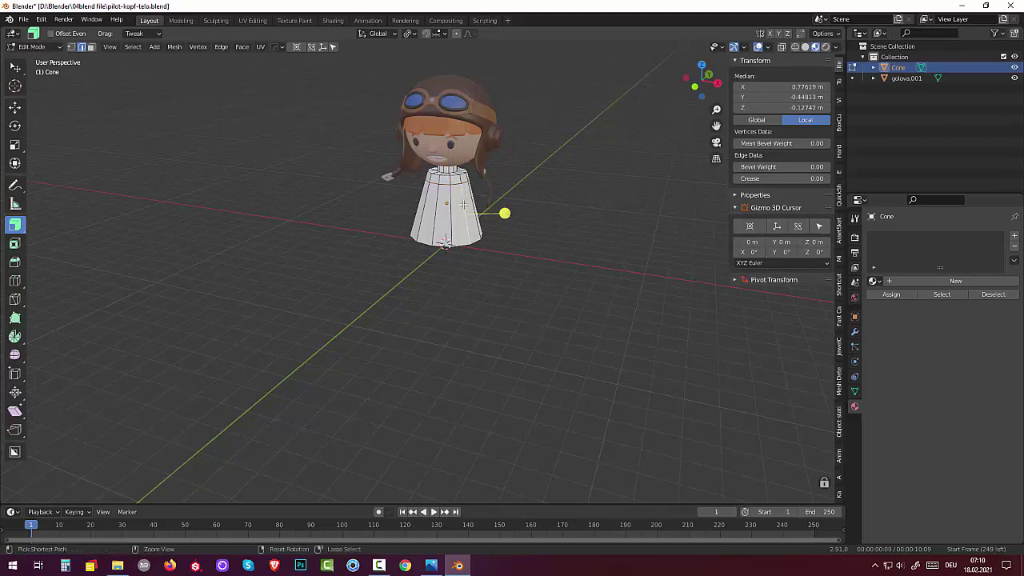
key("ctrl+r")
left_click(464, 205)
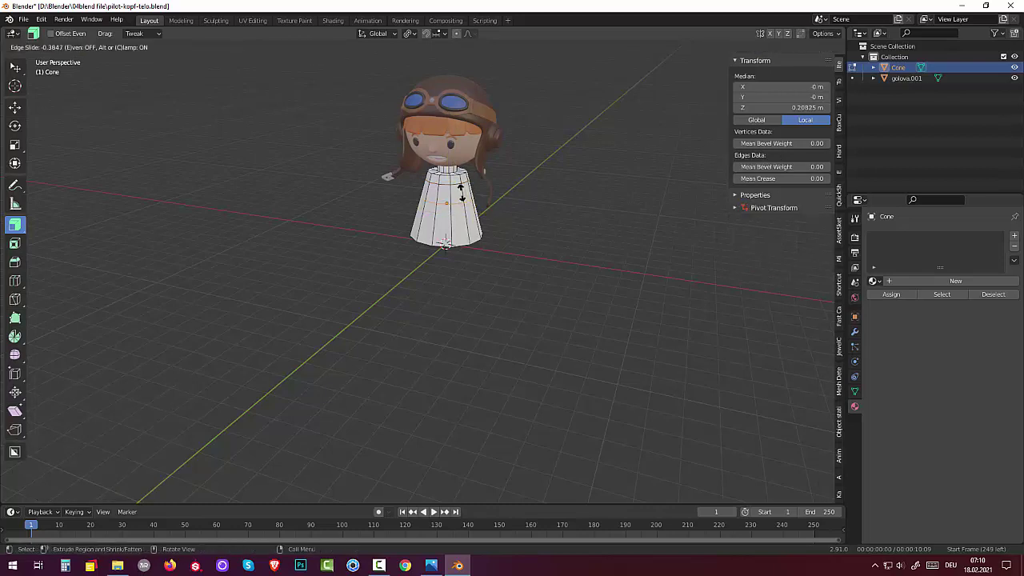
left_click(462, 191)
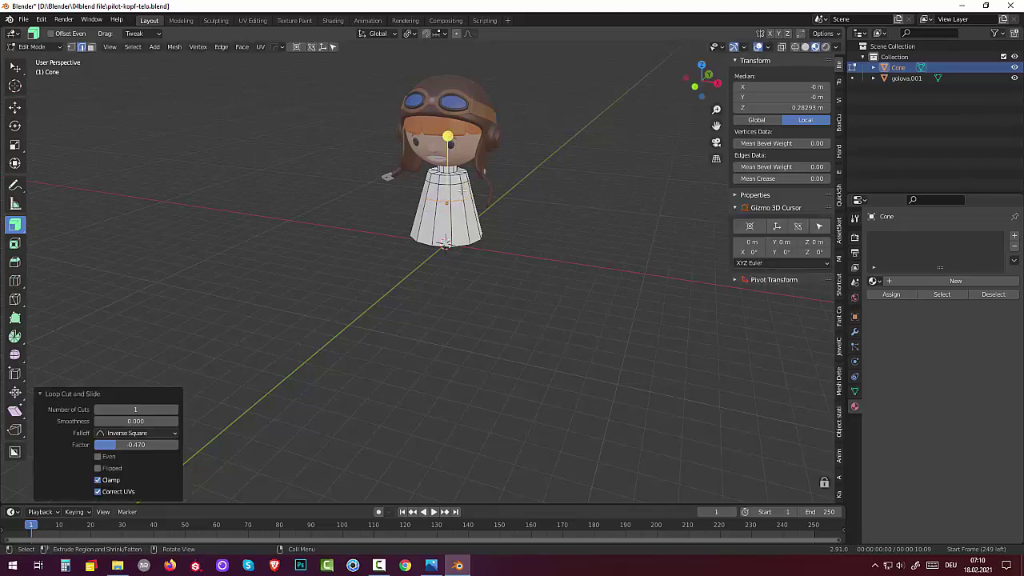
middle_click_drag(512, 214, 404, 204)
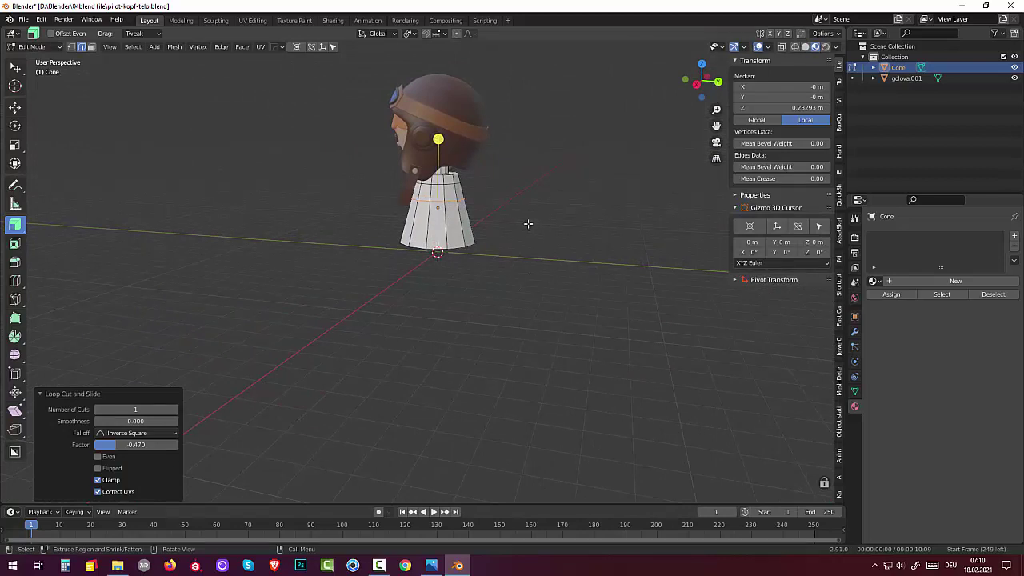
Lower the new edge loop 0.10568 m along Z.
key("g")
key("z")
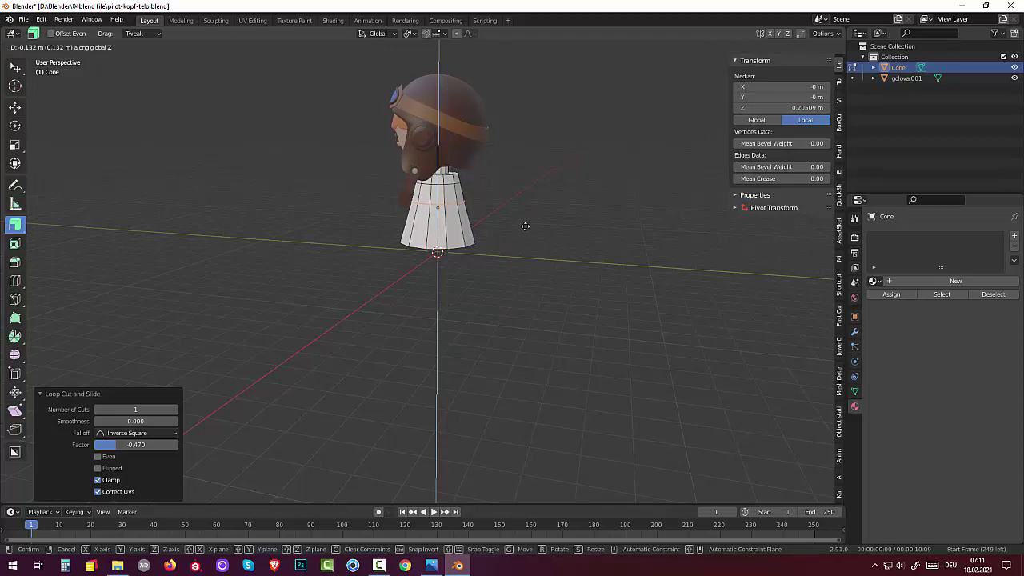
left_click(525, 228)
mouse_move(528, 224)
middle_mouse_down()
mouse_move(637, 240)
mouse_move(648, 226)
mouse_move(642, 215)
mouse_move(663, 220)
middle_mouse_up()
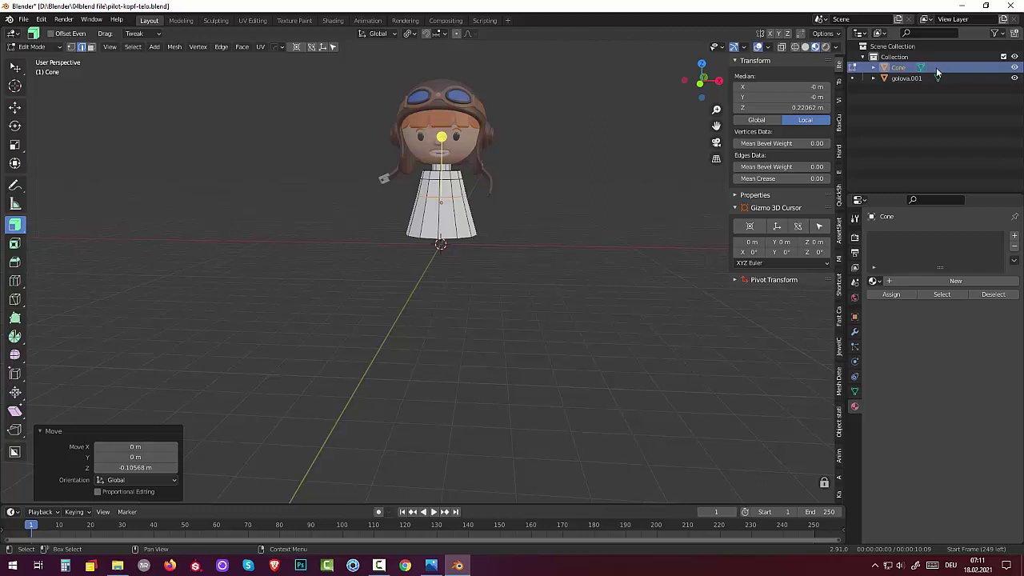
Hide the head object golova.001, enable X-ray and switch to front orthographic view.
left_click(1015, 77)
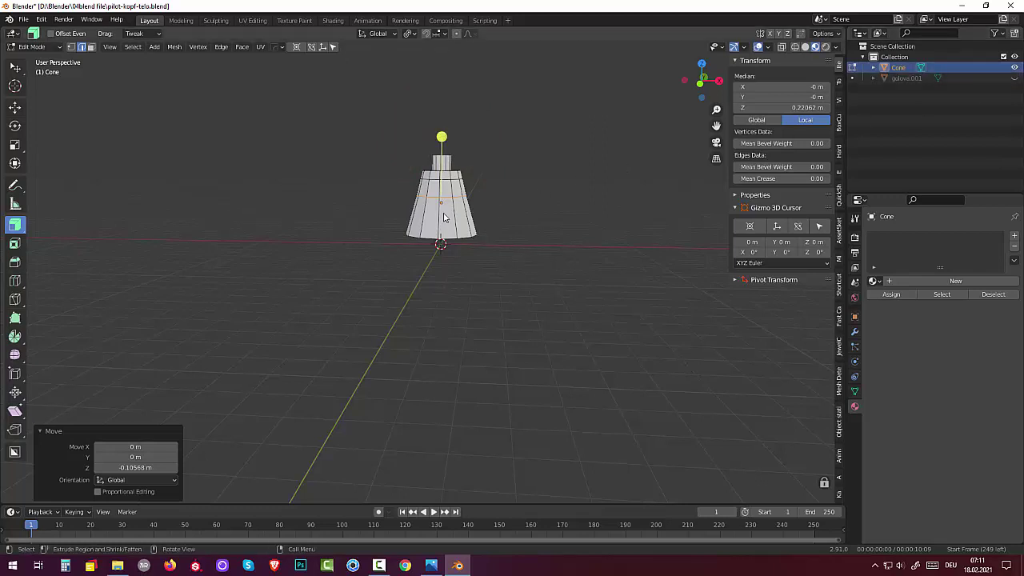
left_click(782, 48)
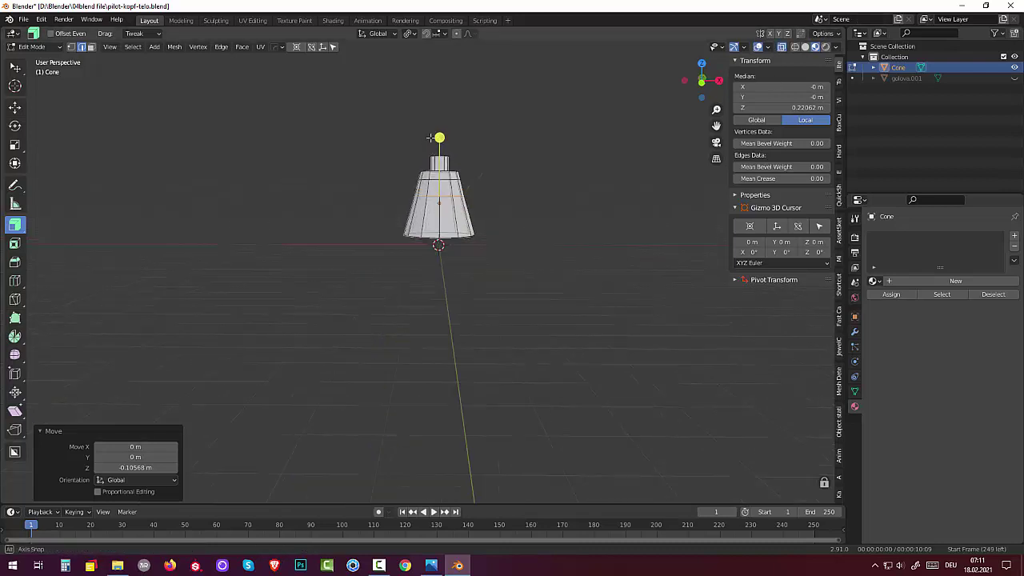
middle_click_drag(424, 144, 430, 137)
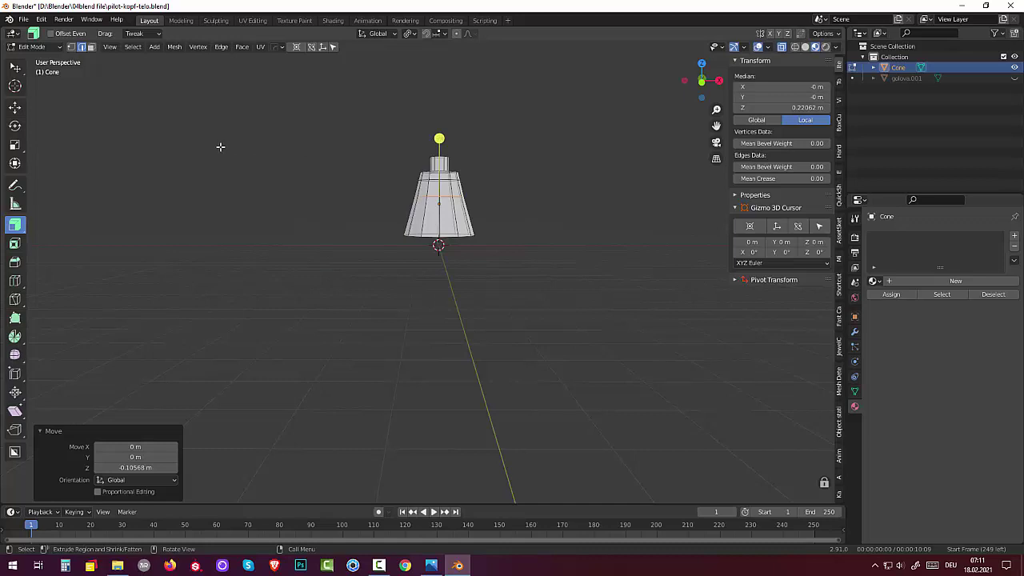
key("KP_1")
scroll(274, 165, "up", 2)
scroll(274, 165, "up", 1)
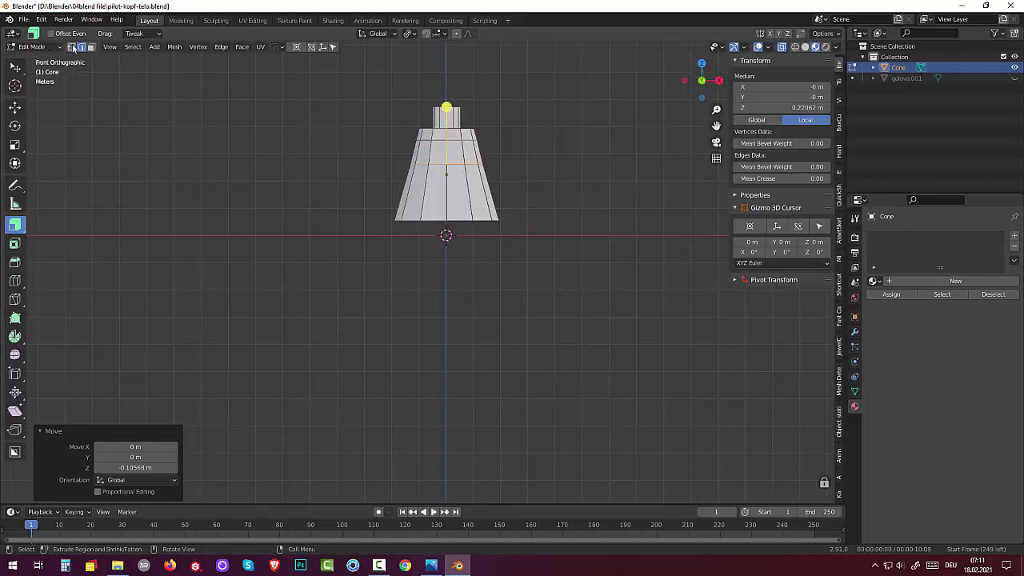
In vertex mode, box-select the left half of the cone and delete its faces.
left_click(71, 47)
left_click(324, 71)
left_click_drag(334, 69, 344, 99)
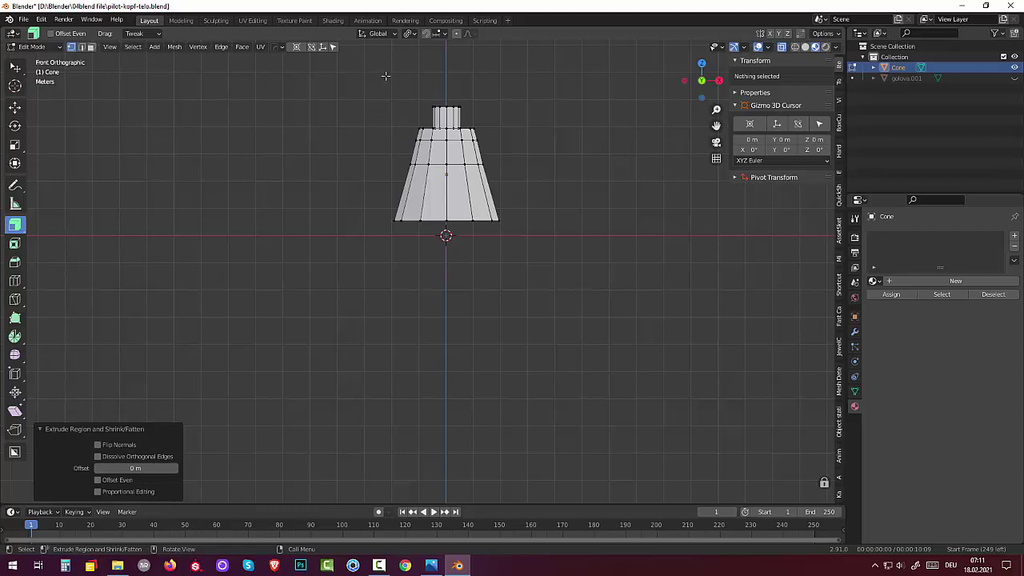
left_click_drag(385, 75, 440, 303)
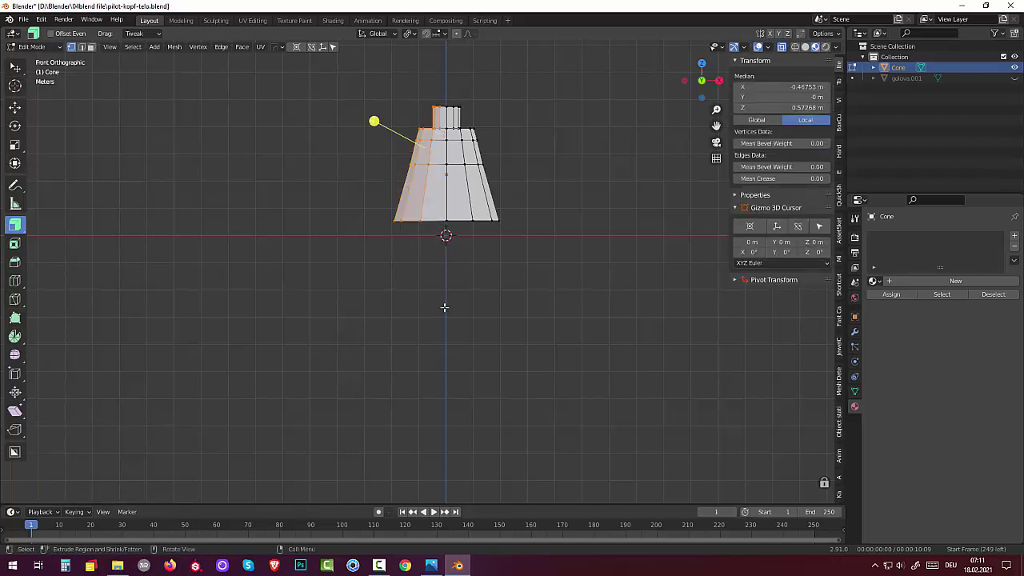
key("x")
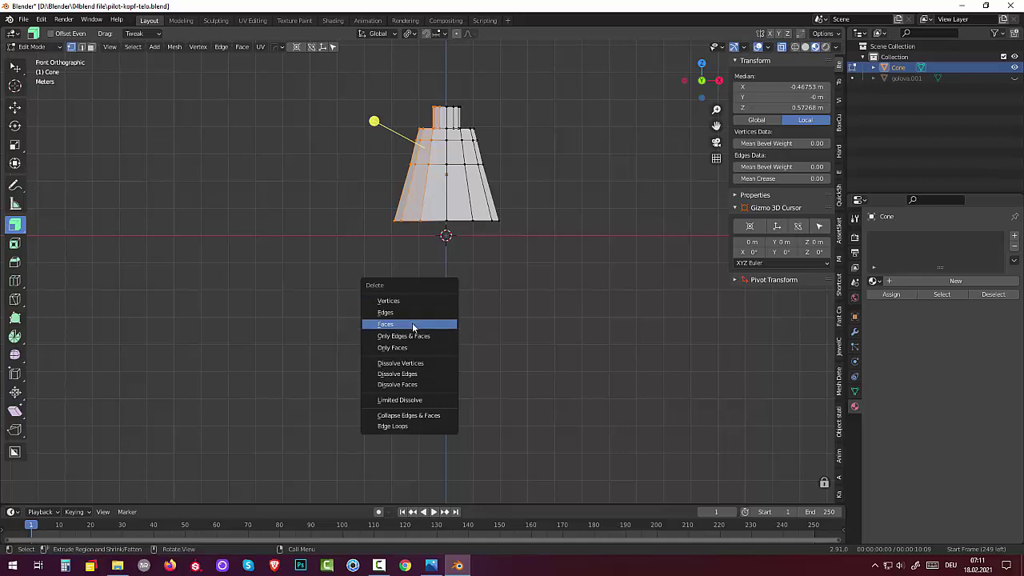
left_click(413, 323)
Box-select and delete the leftover left-side vertices, undoing an accidental extrusion.
left_click(416, 102)
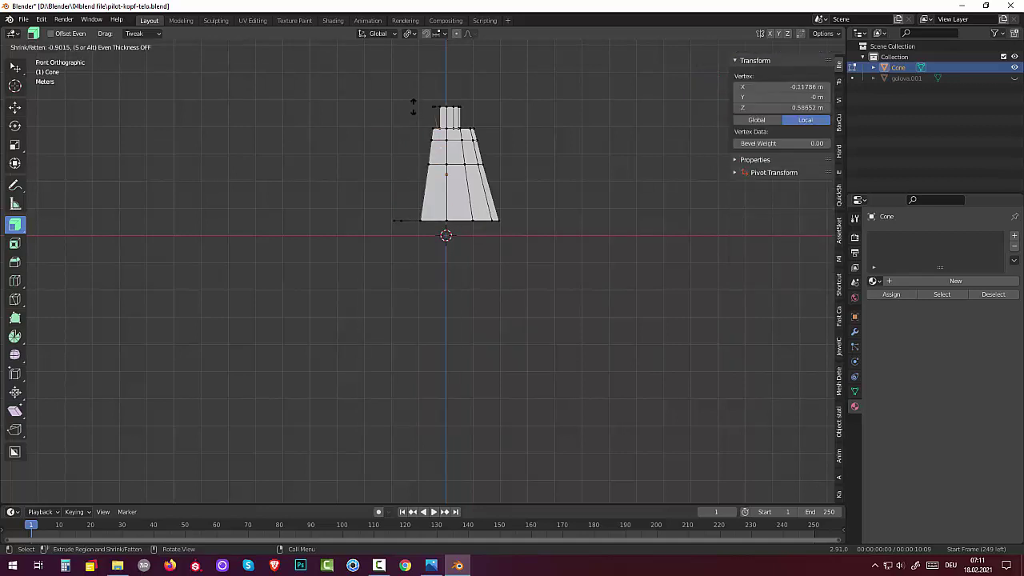
left_click_drag(445, 223, 502, 455)
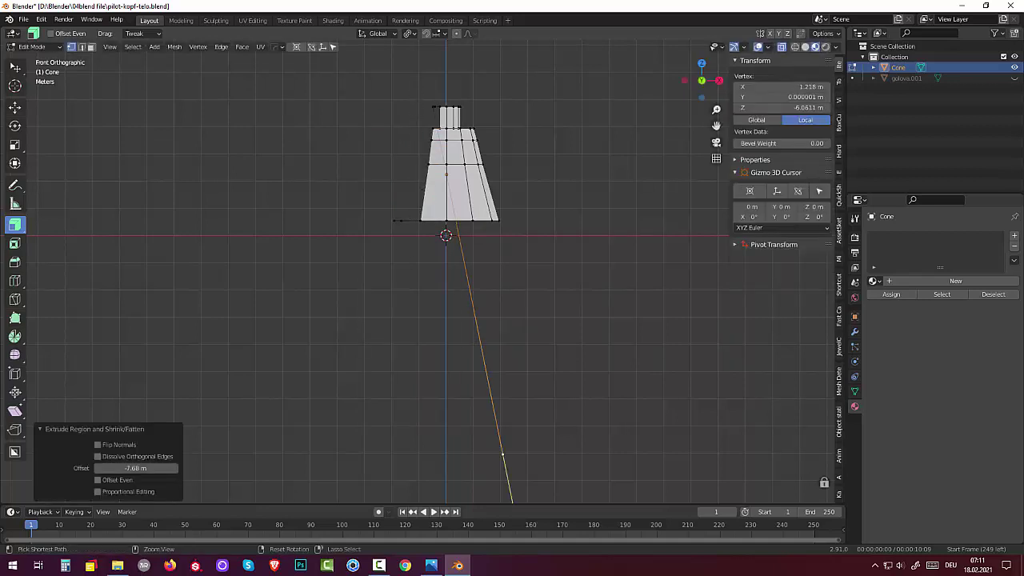
key("ctrl+z")
left_click(346, 74)
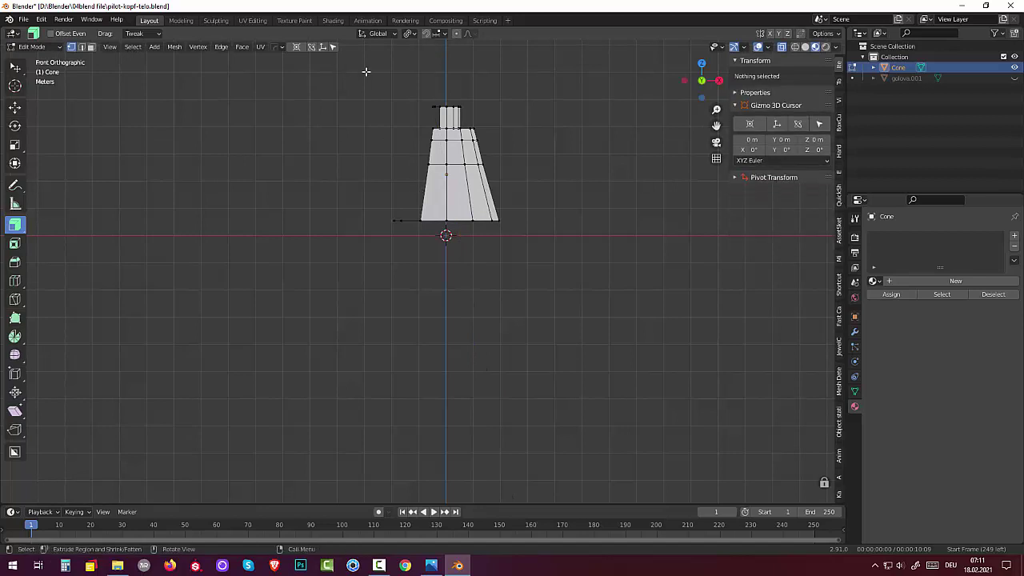
left_click_drag(366, 72, 372, 87)
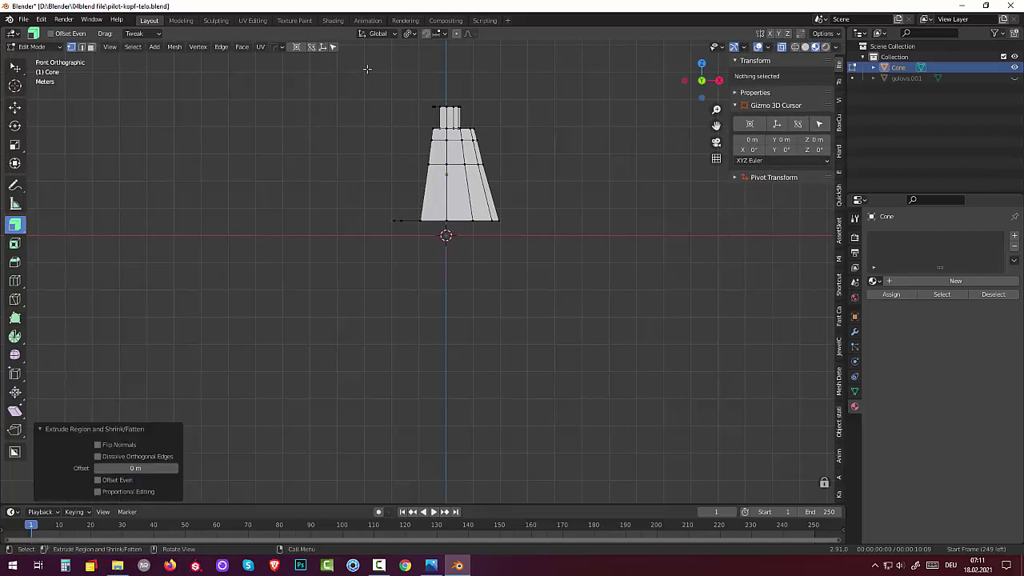
key("b")
left_click_drag(366, 68, 446, 288)
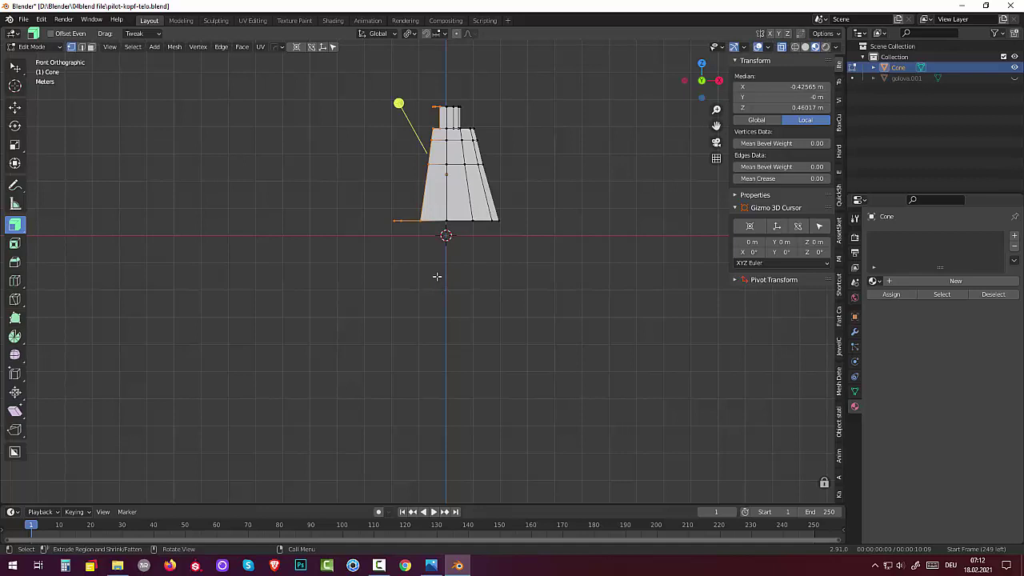
key("x")
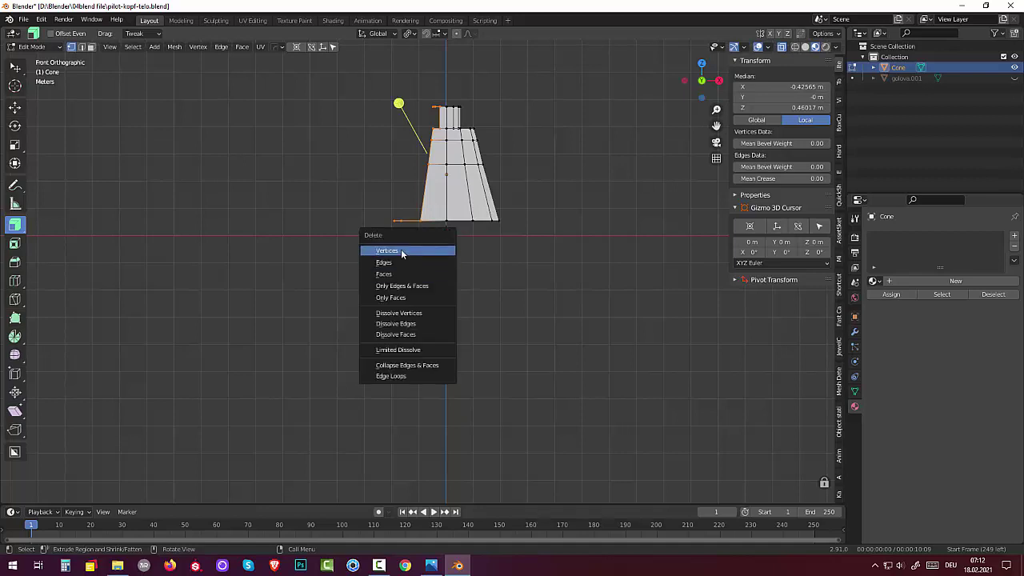
left_click(401, 249)
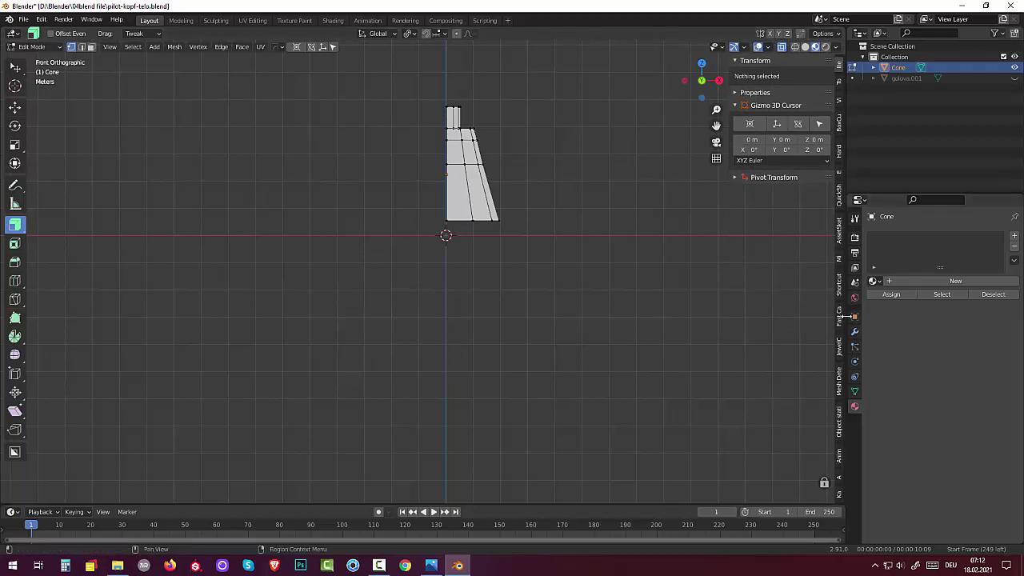
left_click(836, 46)
Add a Mirror modifier on the X axis with Clipping enabled to the half body.
left_click(836, 47)
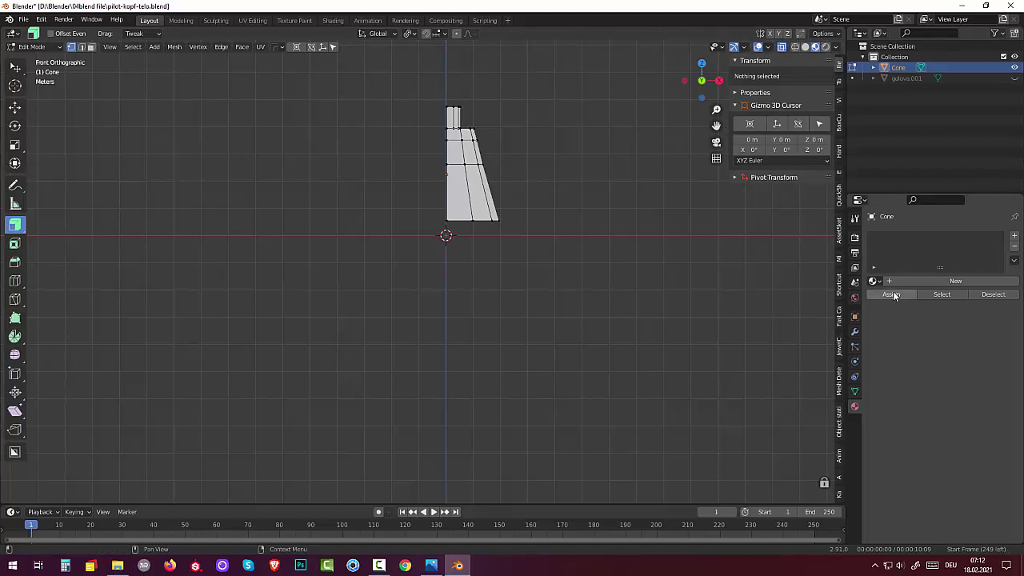
left_click(854, 332)
left_click(873, 236)
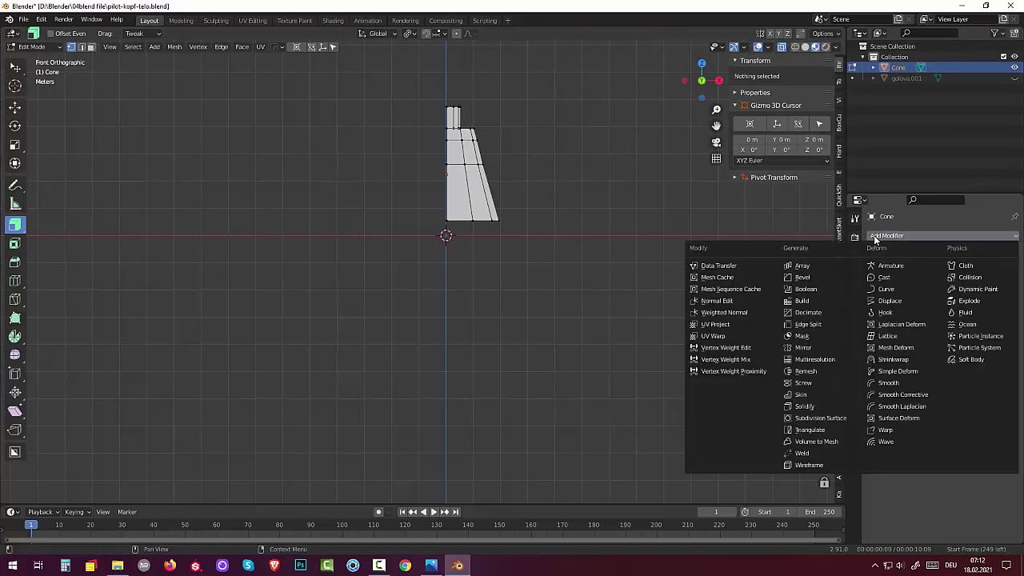
left_click(816, 348)
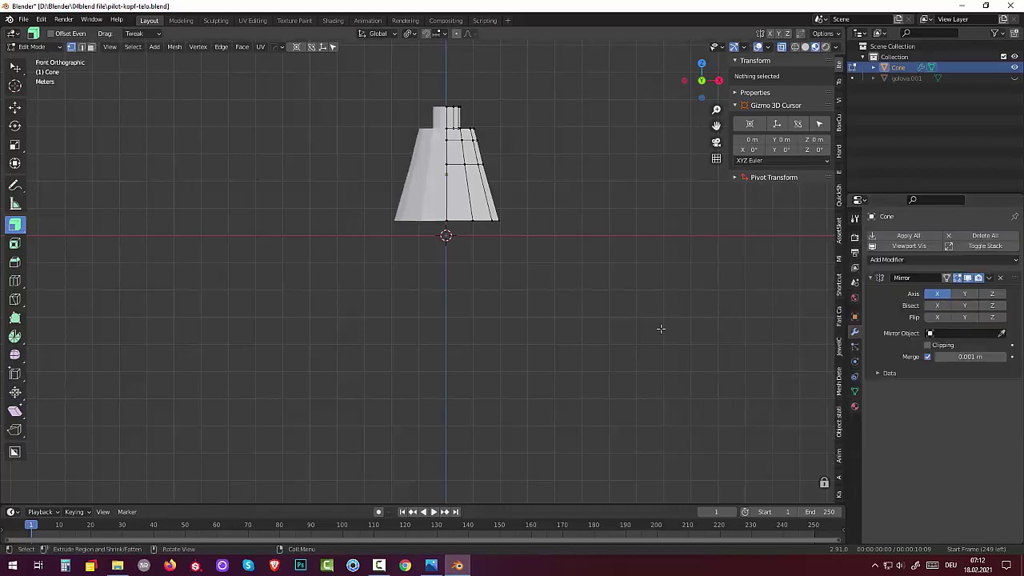
left_click(928, 345)
middle_click_drag(535, 269, 434, 268)
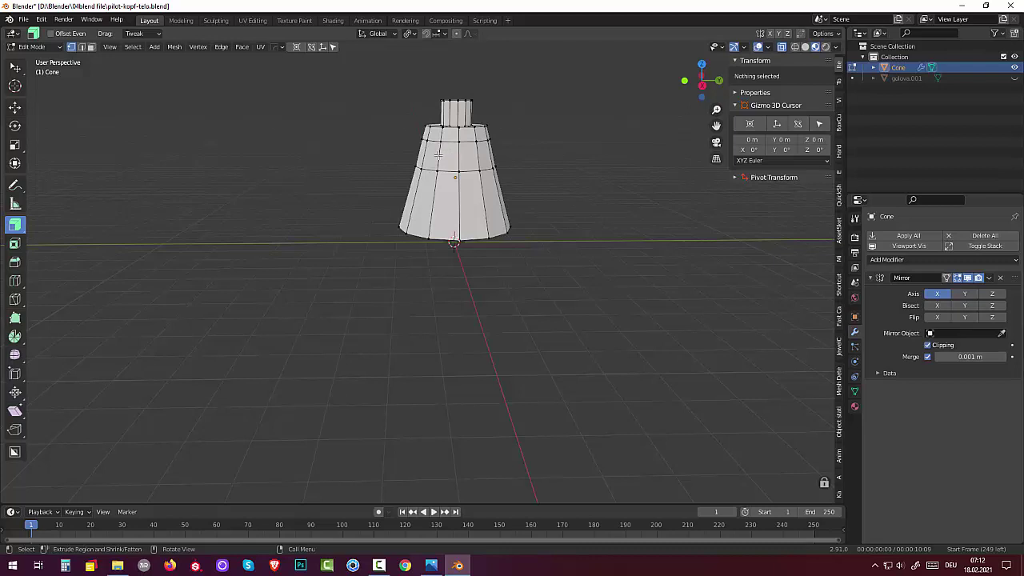
Add a centered loop cut at factor 0.000 around the upper cone body.
left_click(438, 154)
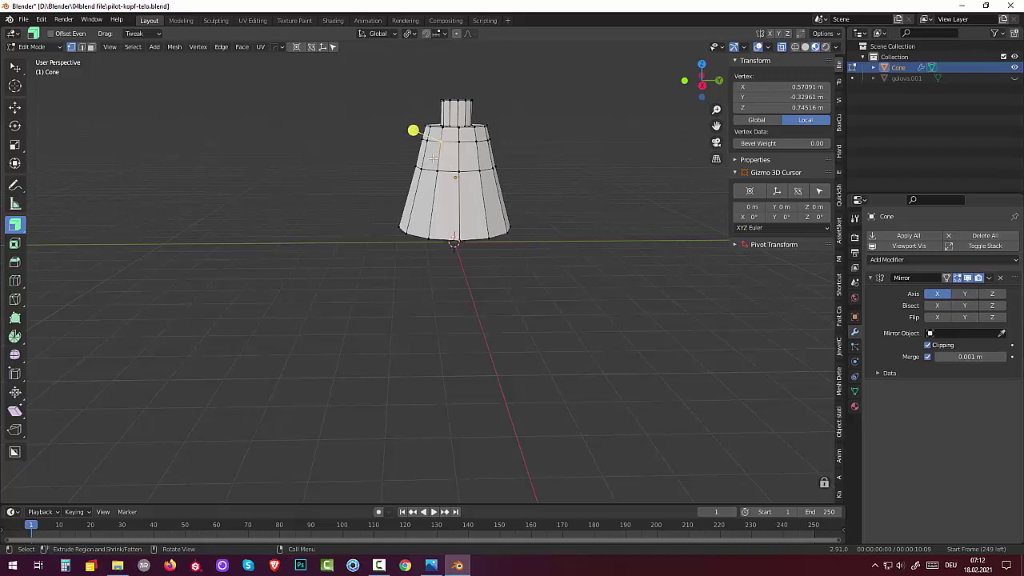
left_click(102, 56)
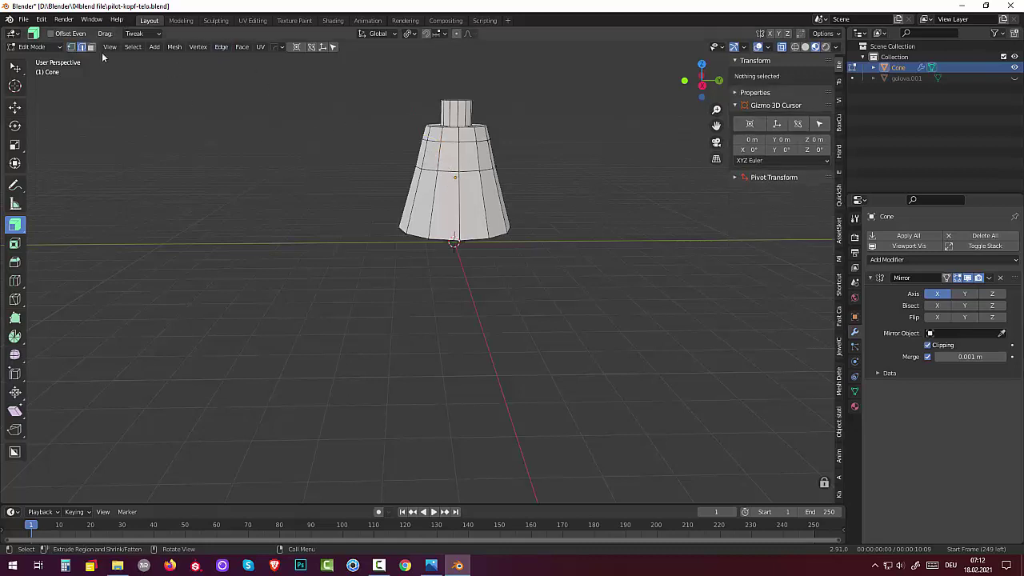
left_click(462, 150)
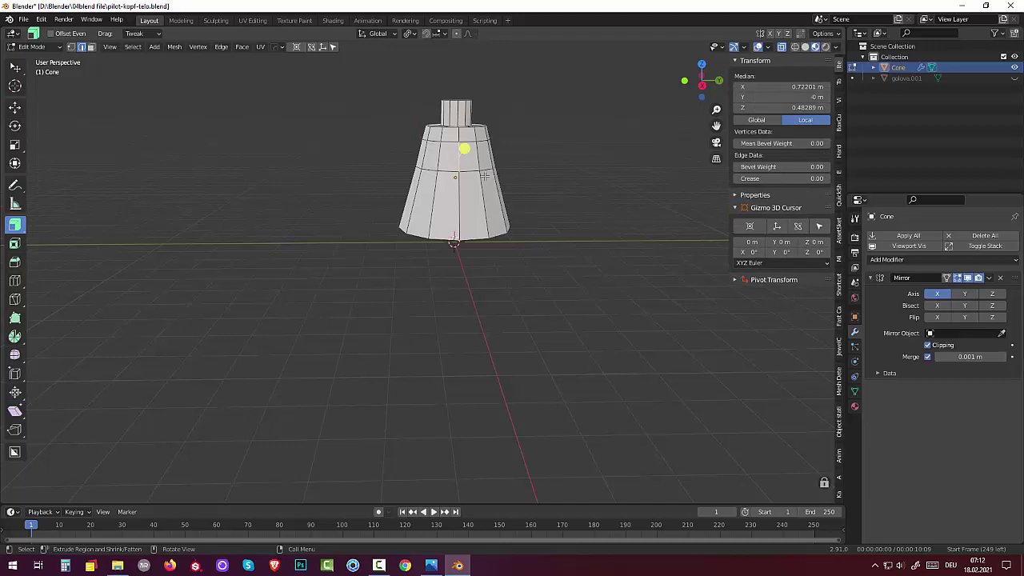
key("ctrl+r")
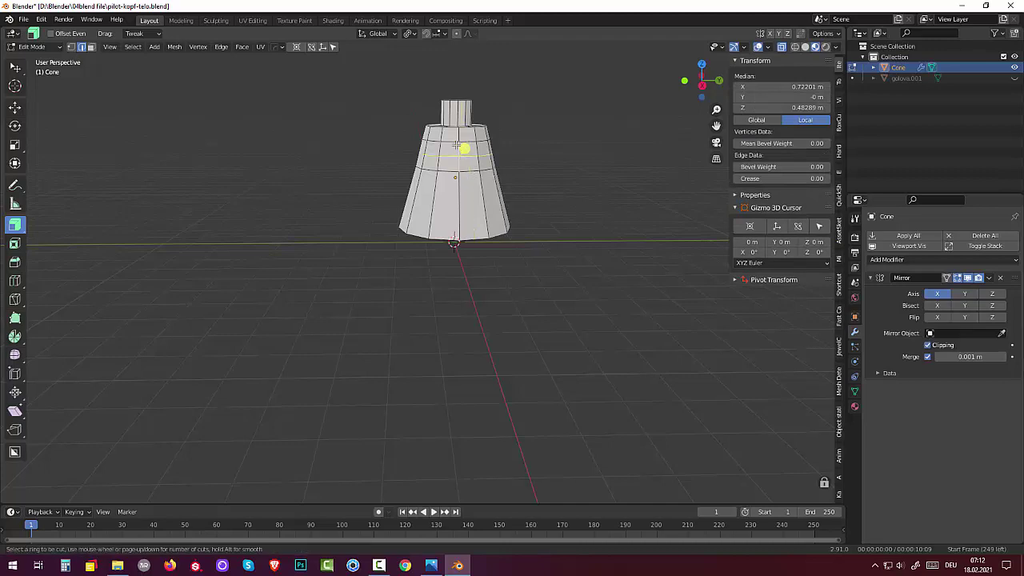
left_click(460, 147)
right_click(460, 147)
mouse_move(462, 149)
middle_mouse_down()
mouse_move(496, 180)
mouse_move(469, 153)
middle_mouse_up()
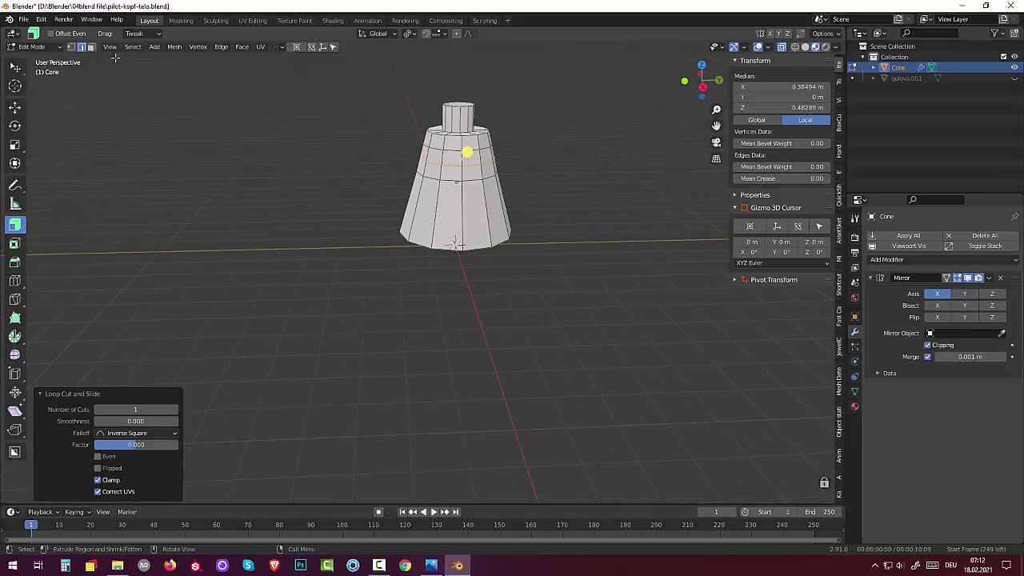
left_click(91, 47)
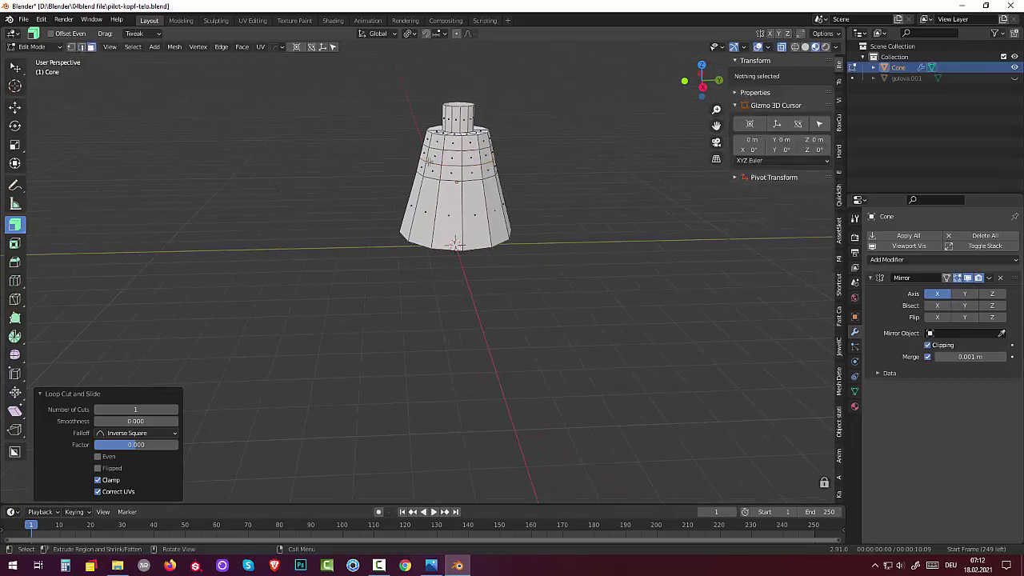
Select five faces on the upper side of the body and inset them.
left_click(452, 159)
left_click(463, 155, "shift")
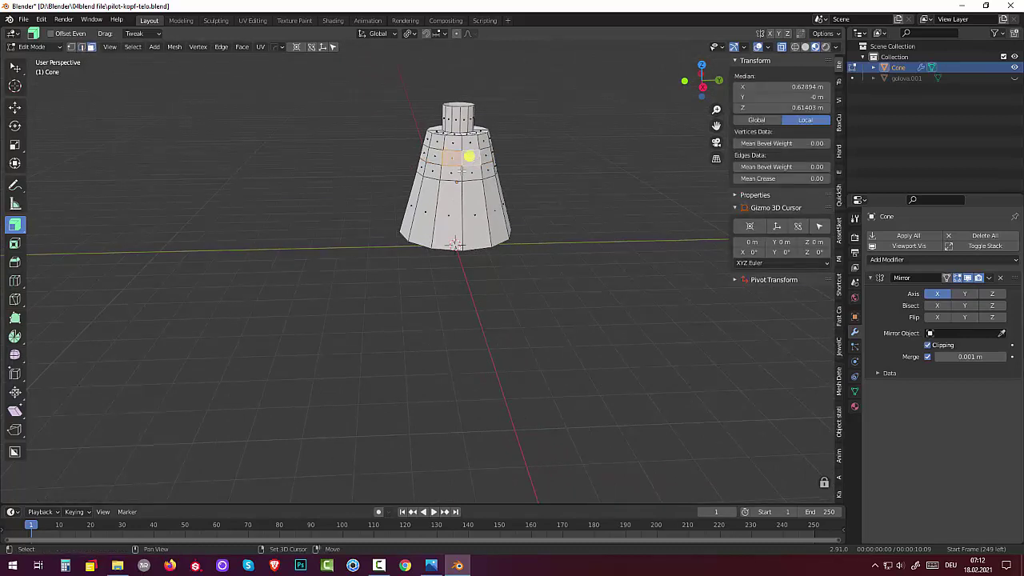
left_click(461, 170, "shift")
left_click(471, 172, "shift")
left_click(471, 168, "shift")
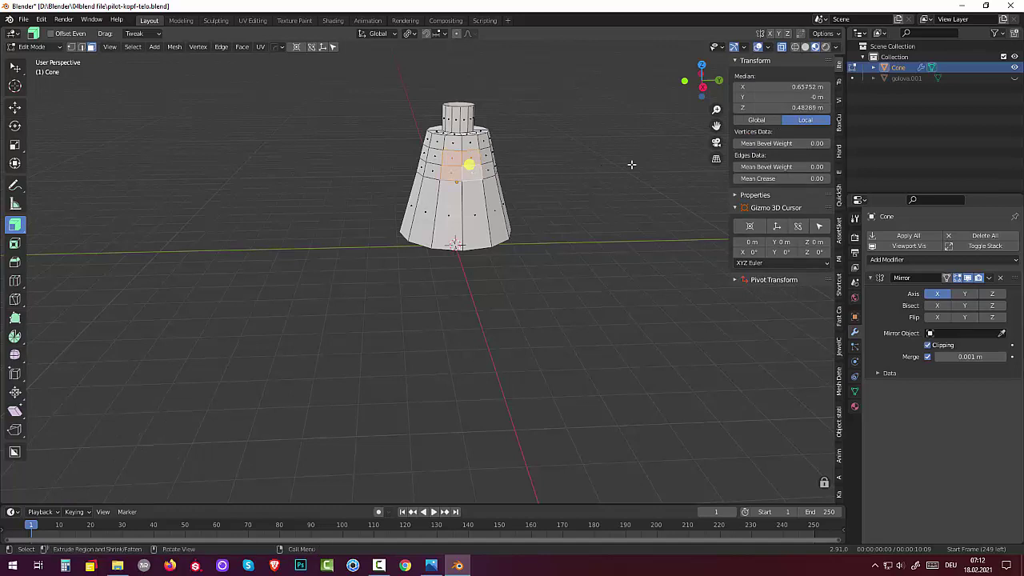
key("i")
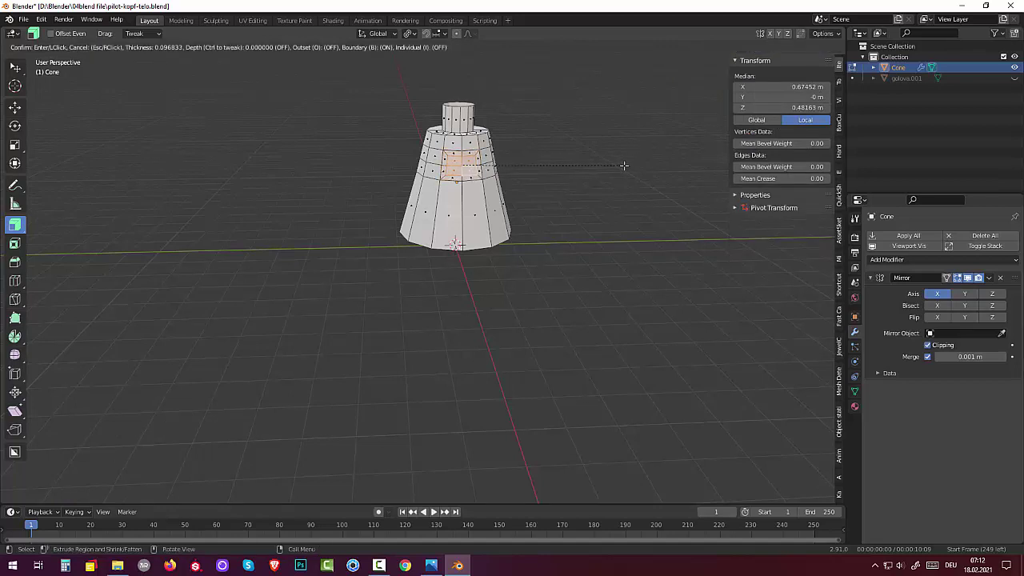
left_click(624, 165)
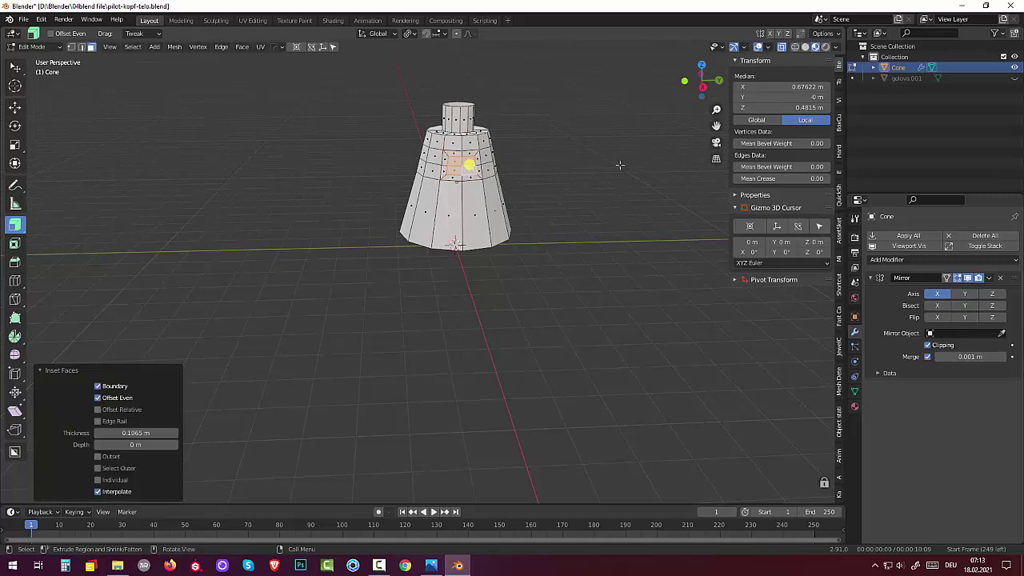
middle_click_drag(613, 148, 608, 145)
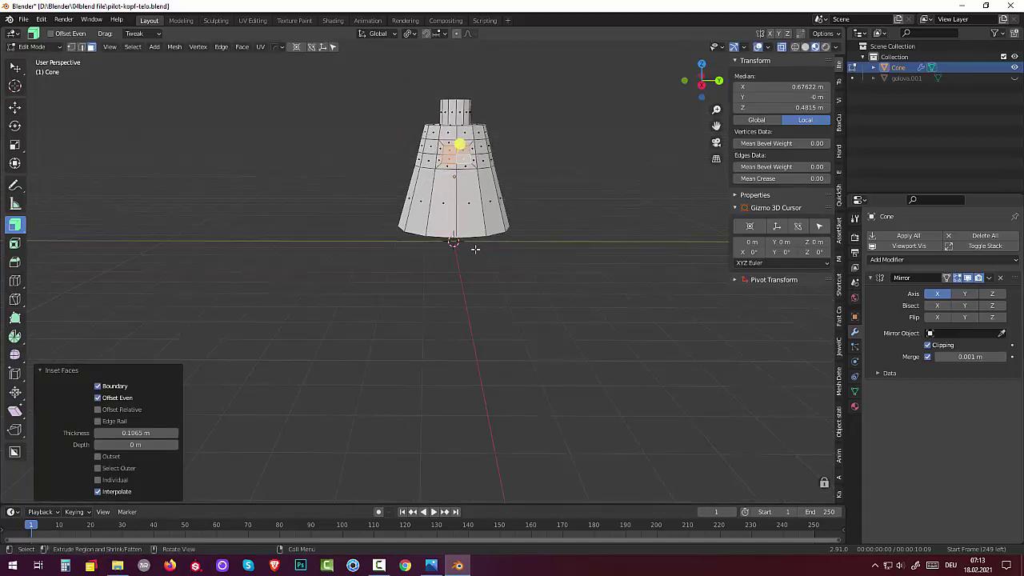
Stretch the inset patch taller along Z, scale it 0.831 on Y, then 0.851 uniformly.
key("s")
key("z")
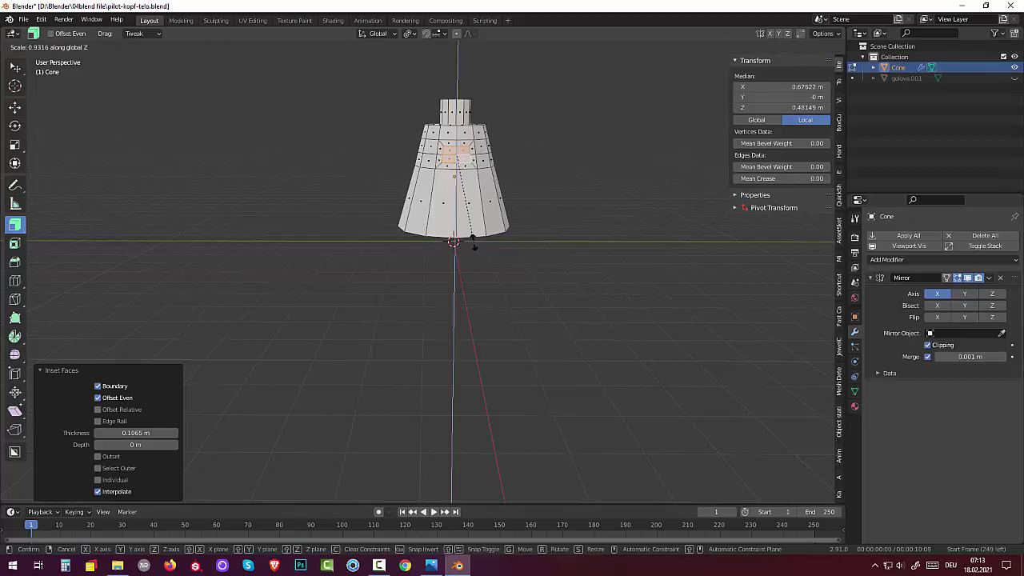
left_click(468, 288)
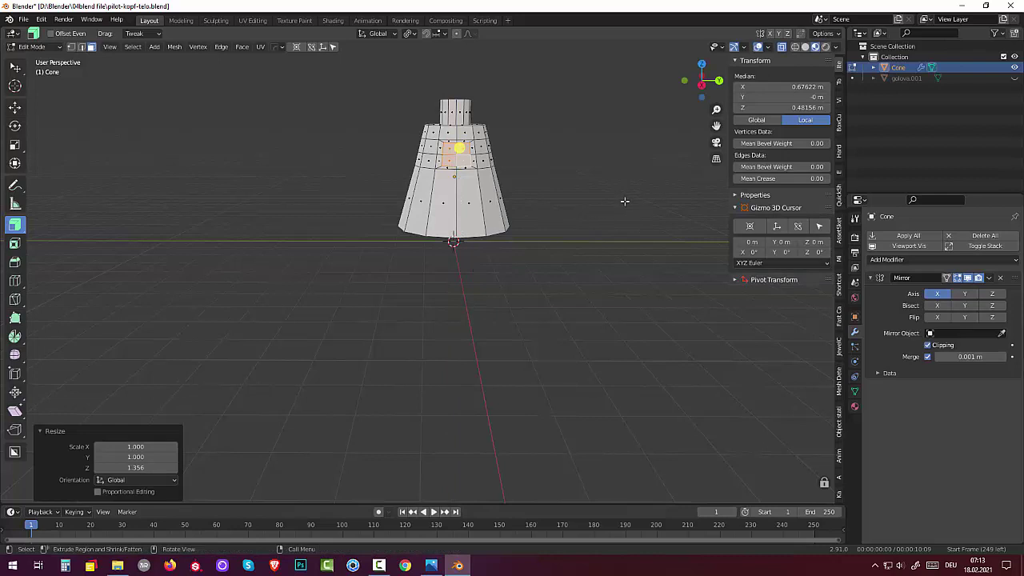
key("s")
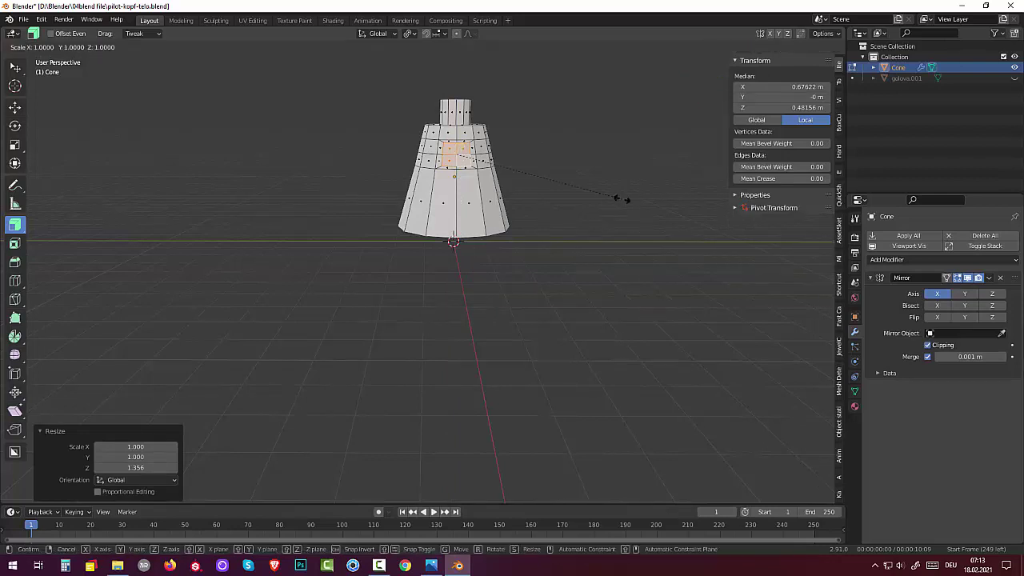
key("y")
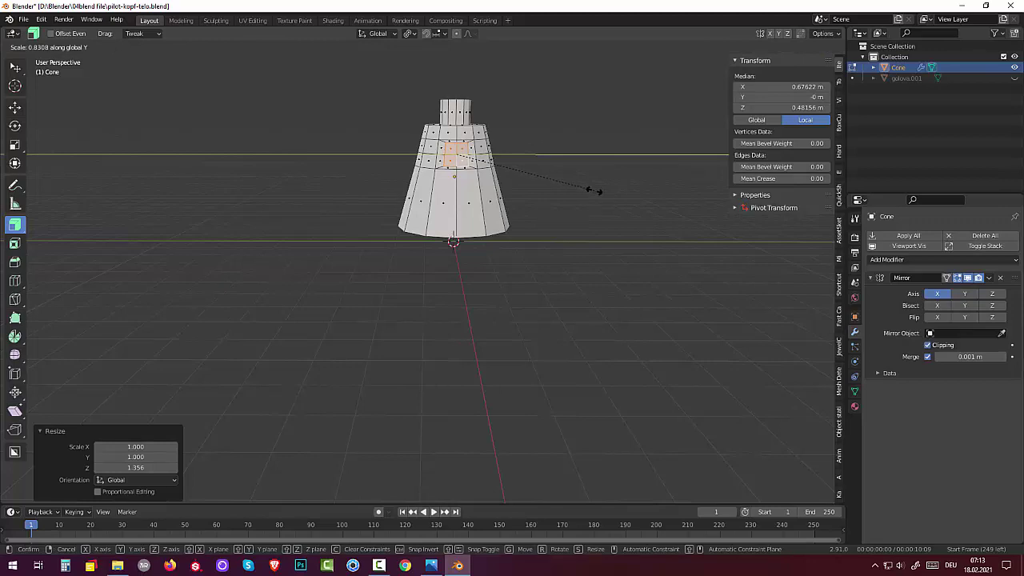
left_click(594, 190)
mouse_move(594, 190)
middle_mouse_down()
mouse_move(611, 193)
mouse_move(583, 182)
middle_mouse_up()
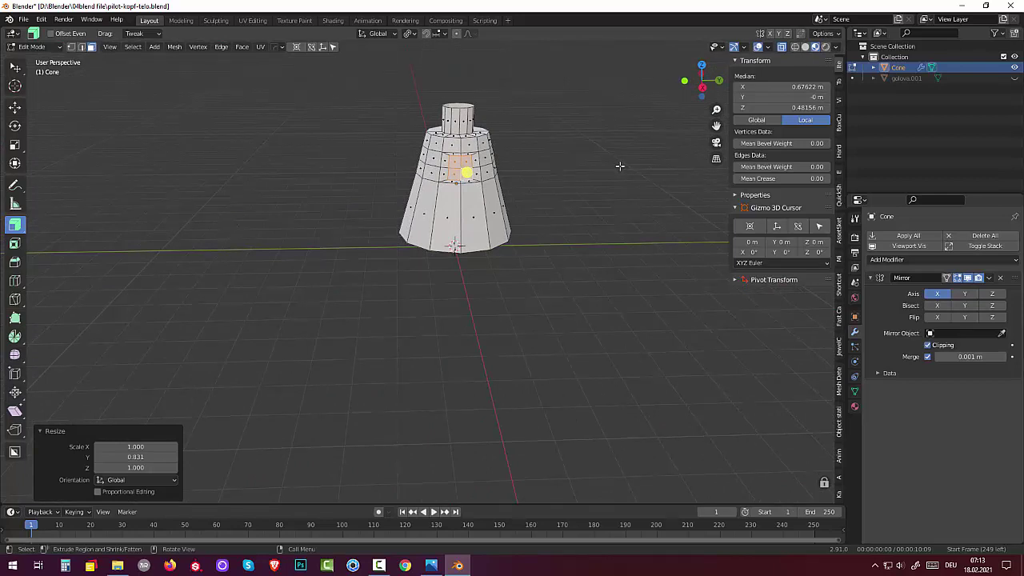
key("s")
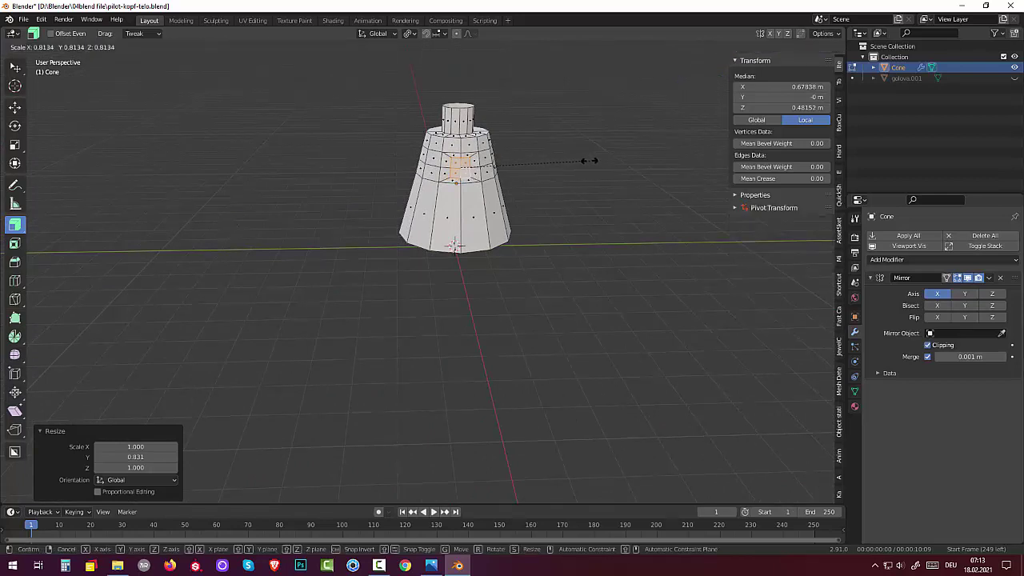
left_click(591, 154)
mouse_move(604, 153)
middle_mouse_down()
mouse_move(676, 154)
mouse_move(621, 151)
middle_mouse_up()
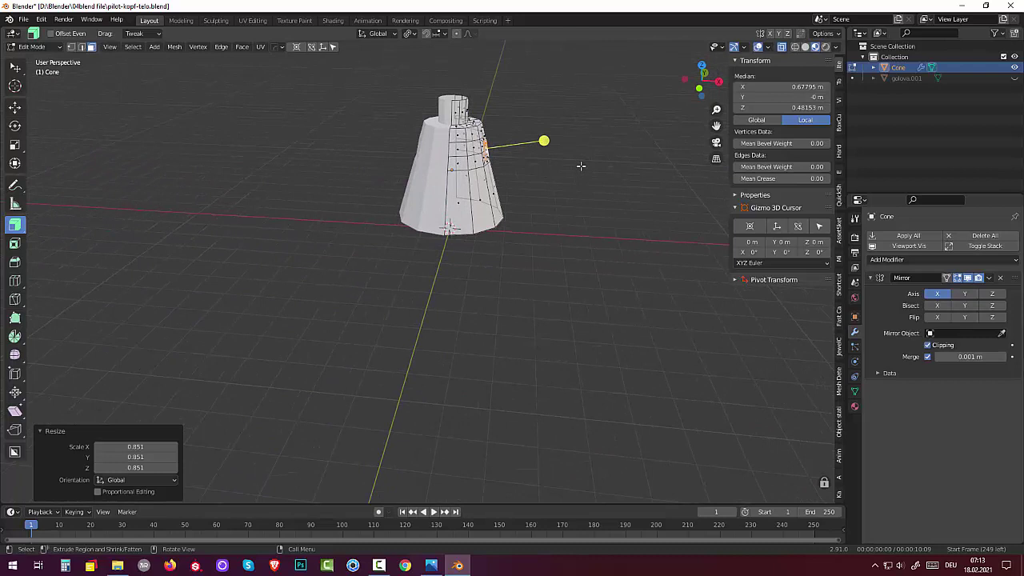
Extrude the patch 0.797 m outward into an arm and lower its end 0.253 m along Z.
key("e")
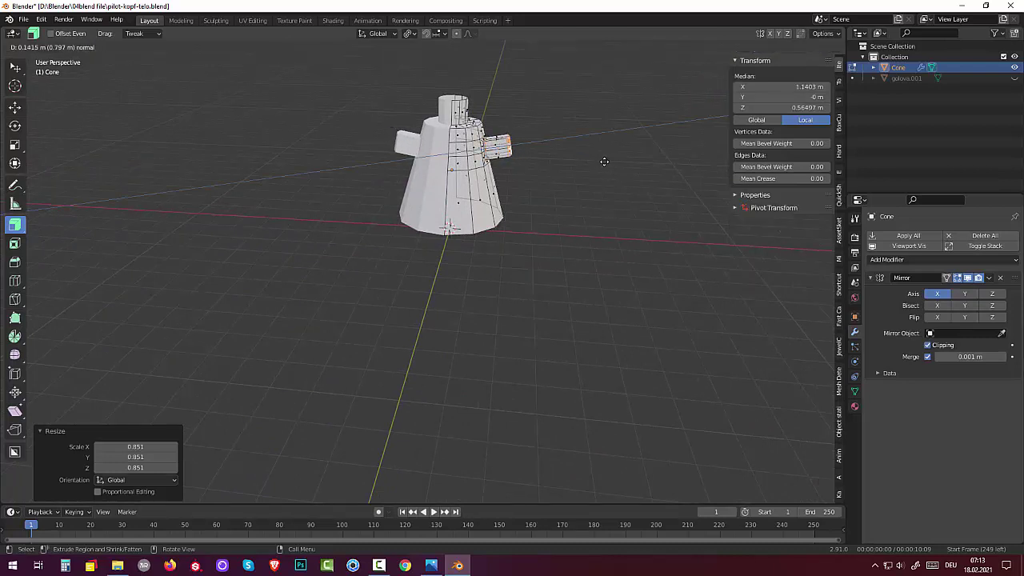
left_click(604, 162)
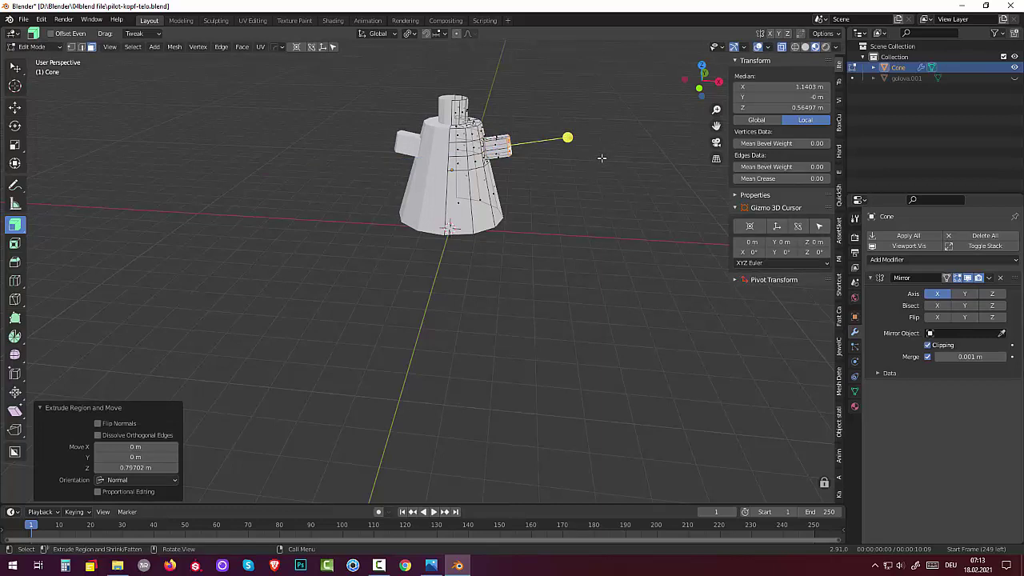
mouse_move(601, 151)
middle_mouse_down()
mouse_move(617, 151)
mouse_move(612, 141)
middle_mouse_up()
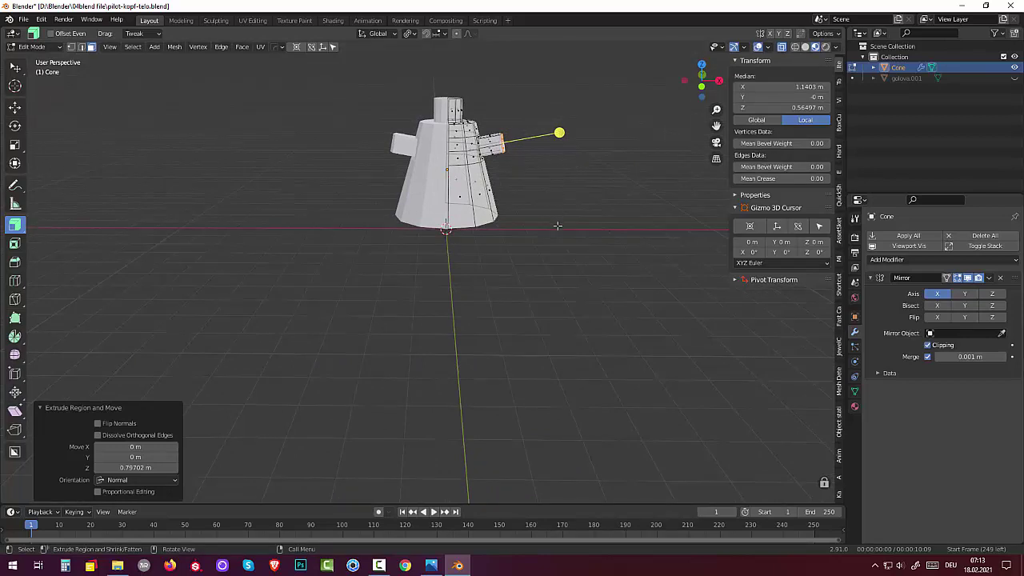
key("g")
key("z")
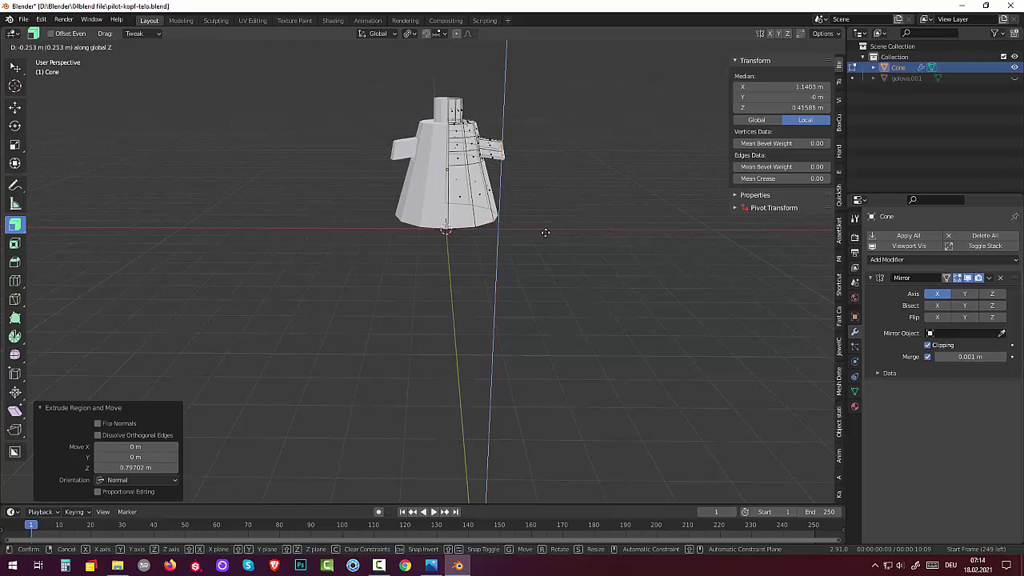
left_click(545, 232)
mouse_move(542, 229)
middle_mouse_down()
mouse_move(499, 214)
mouse_move(539, 217)
middle_mouse_up()
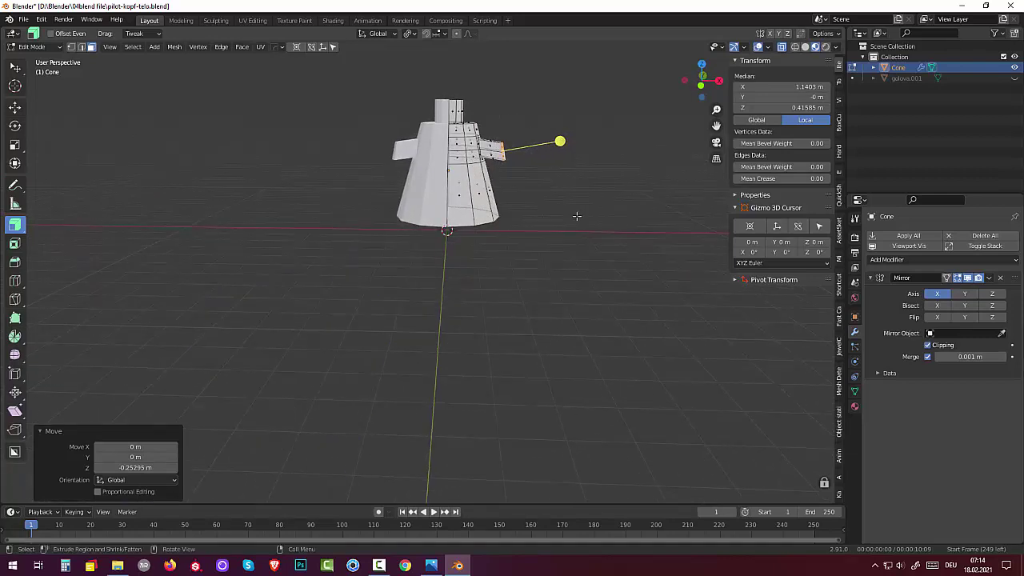
Rotate the arm end 26.9° about Y, flatten it to X scale 0, then tilt it 5.72°.
key("r")
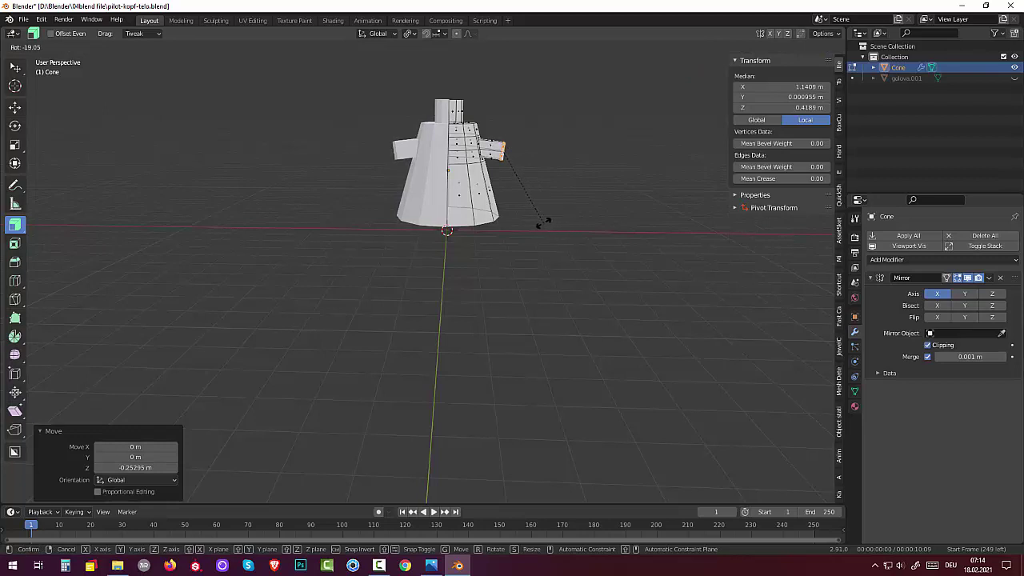
key("y")
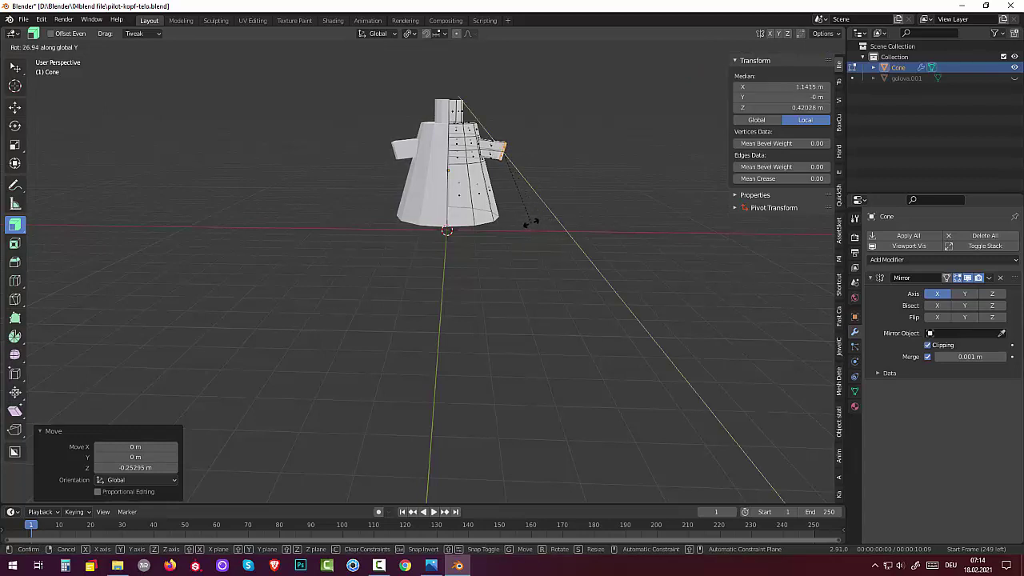
left_click(528, 222)
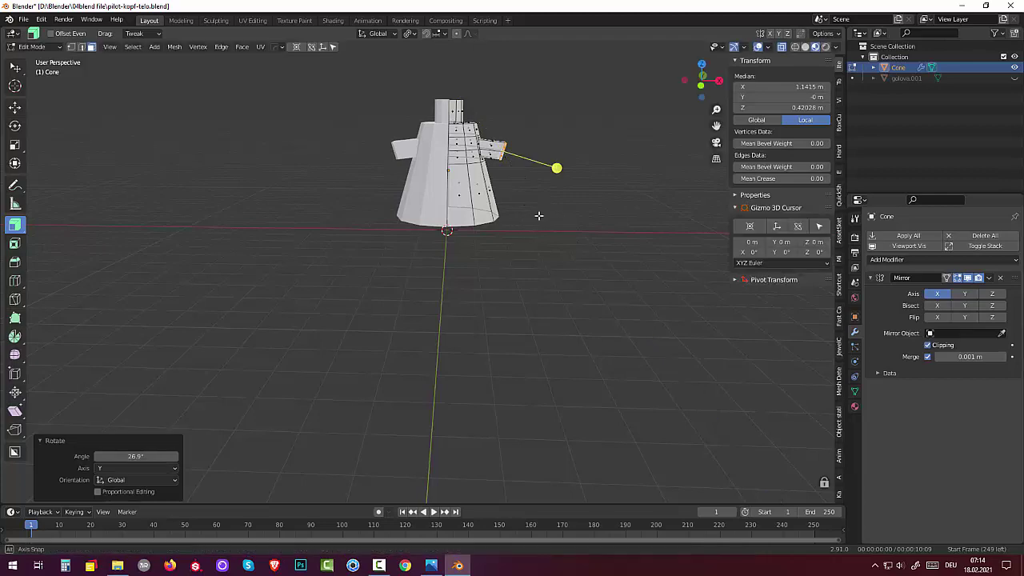
mouse_move(533, 221)
middle_mouse_down()
mouse_move(418, 296)
mouse_move(539, 216)
mouse_move(514, 212)
middle_mouse_up()
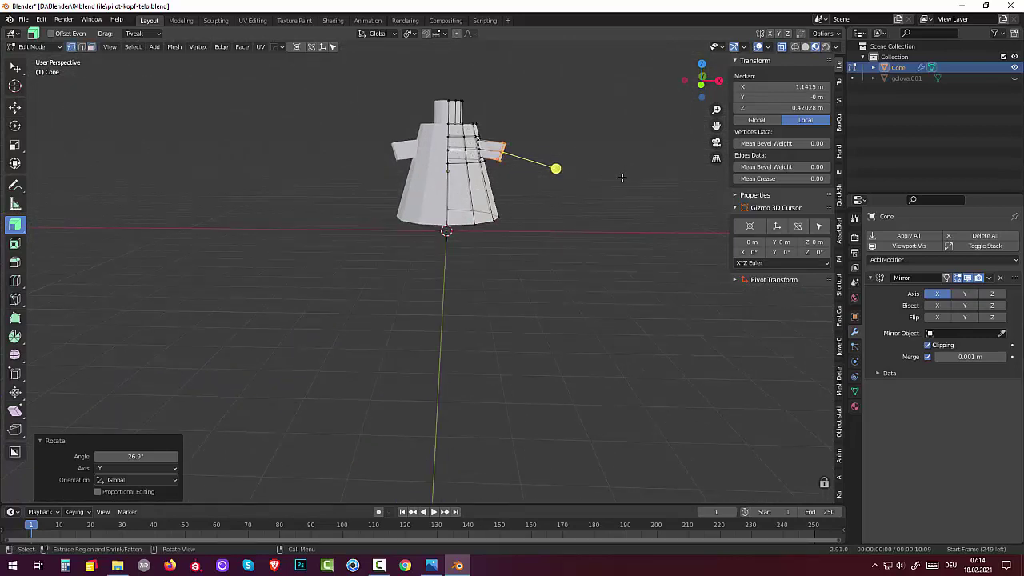
type("sx")
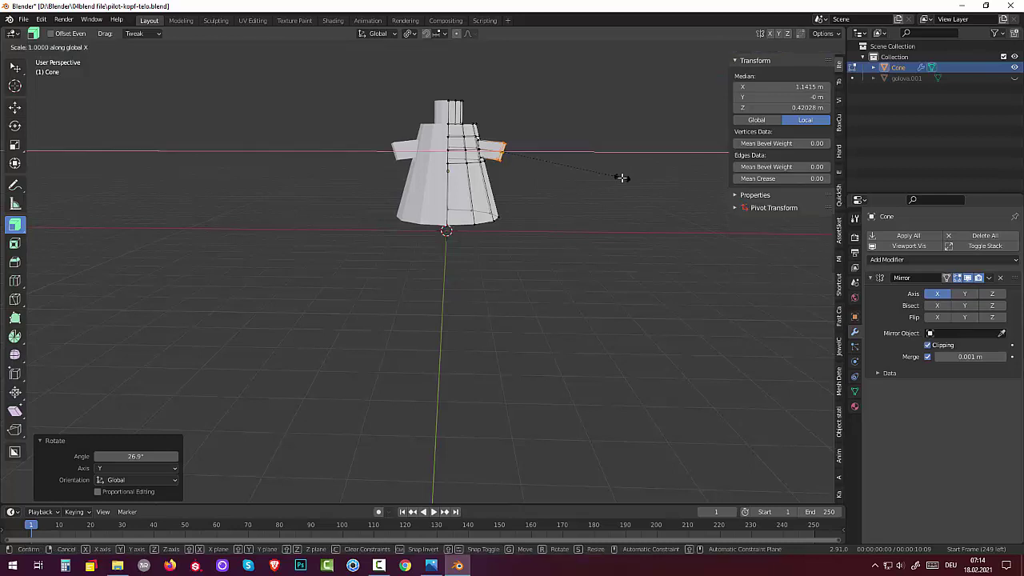
type("0")
key("Return")
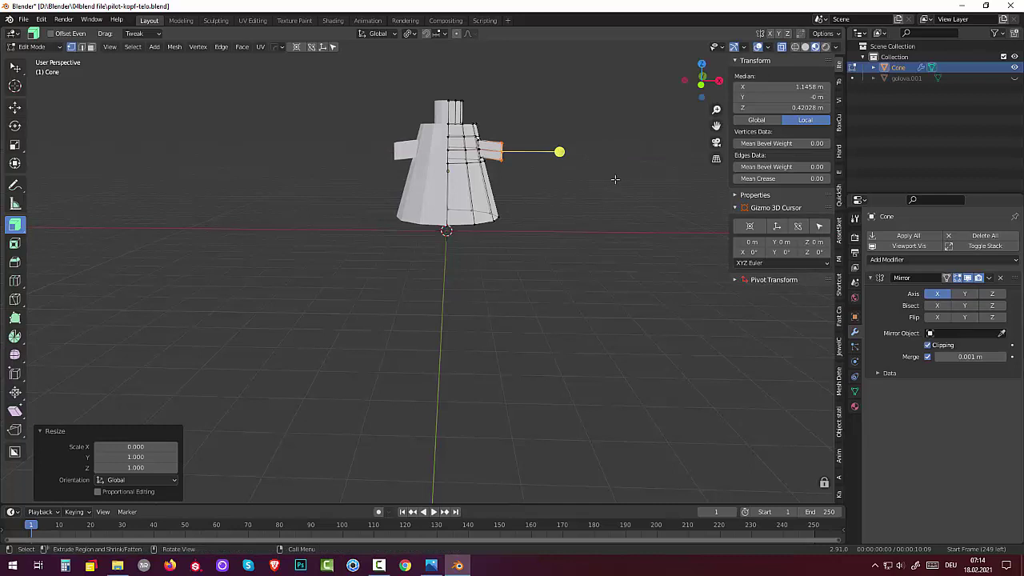
key("r")
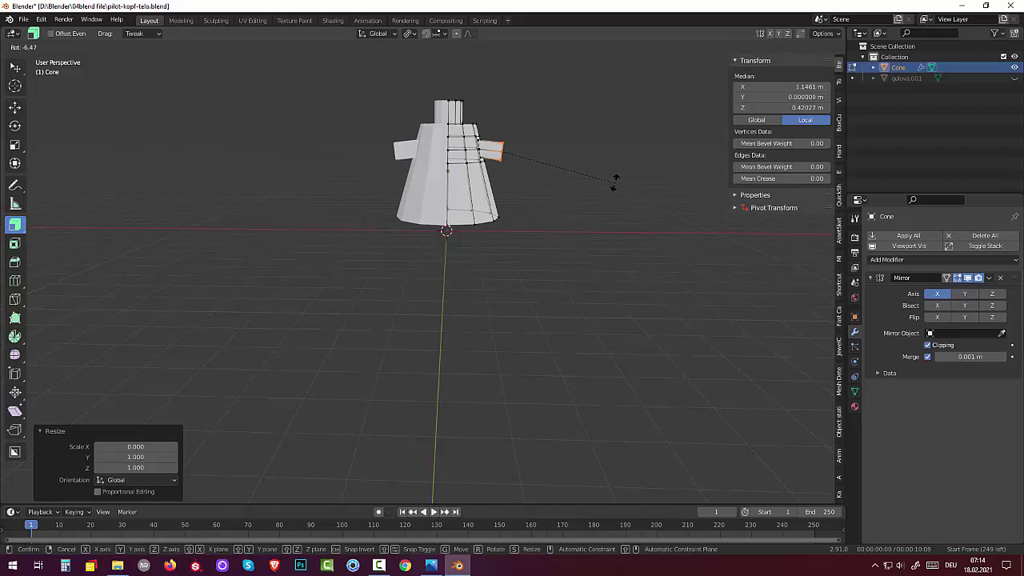
left_click(613, 183)
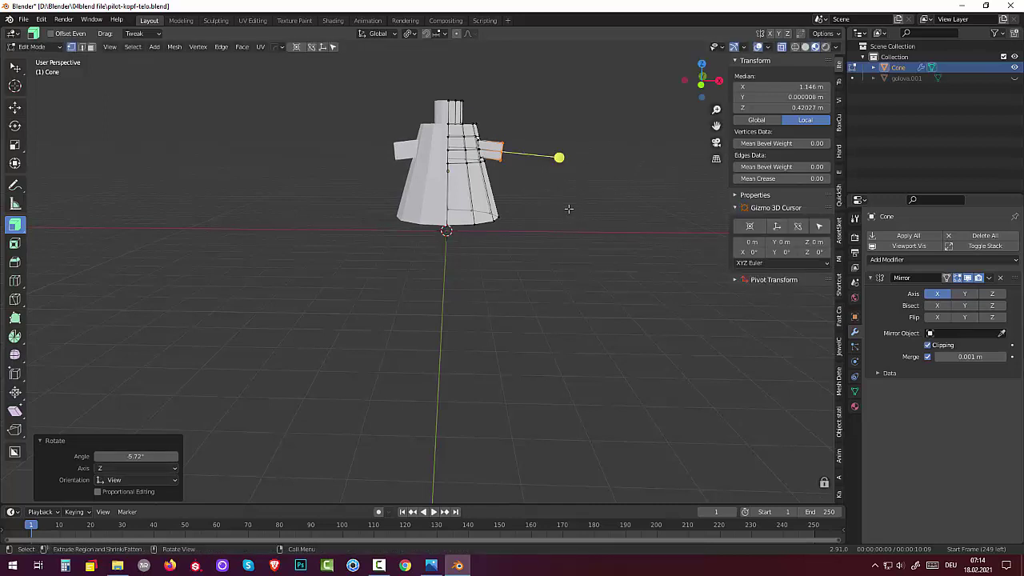
Extrude the arm end further outward, then undo back to the shorter arm end.
left_click_drag(568, 208, 600, 219)
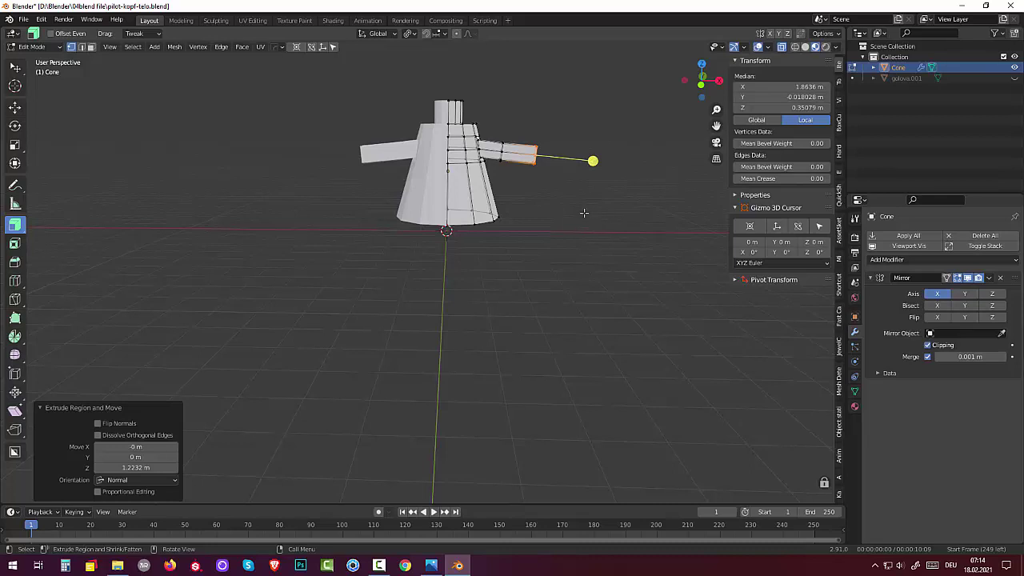
left_click(584, 213)
mouse_move(584, 212)
middle_mouse_down()
mouse_move(538, 255)
mouse_move(587, 215)
middle_mouse_up()
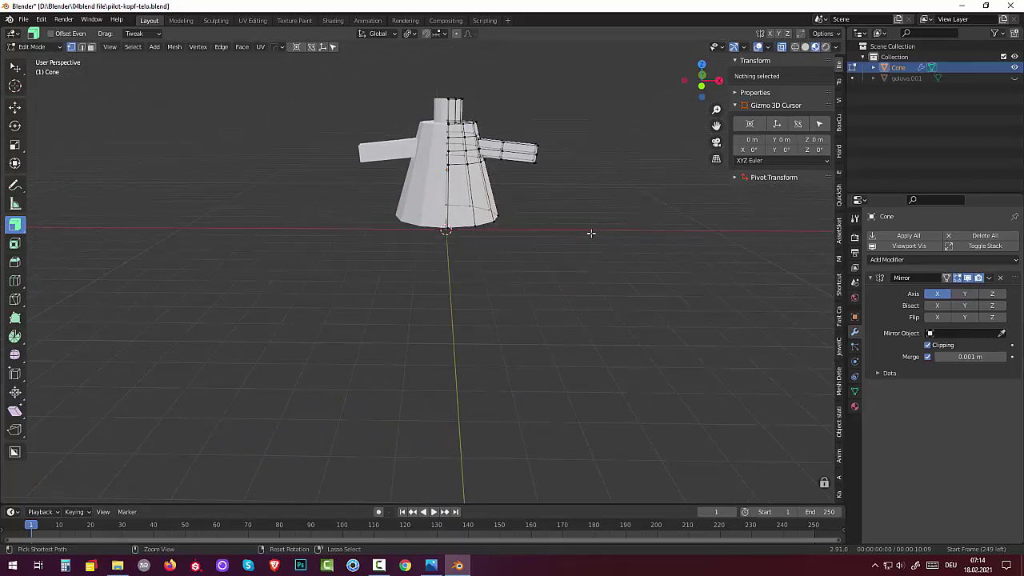
key("ctrl+z")
key("ctrl+z")
key("ctrl+z")
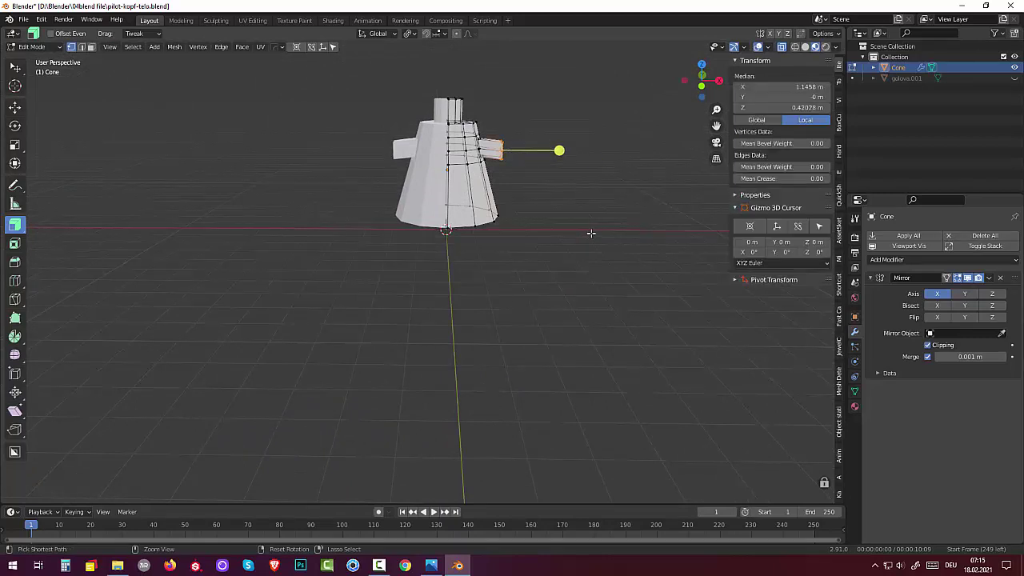
key("ctrl+z")
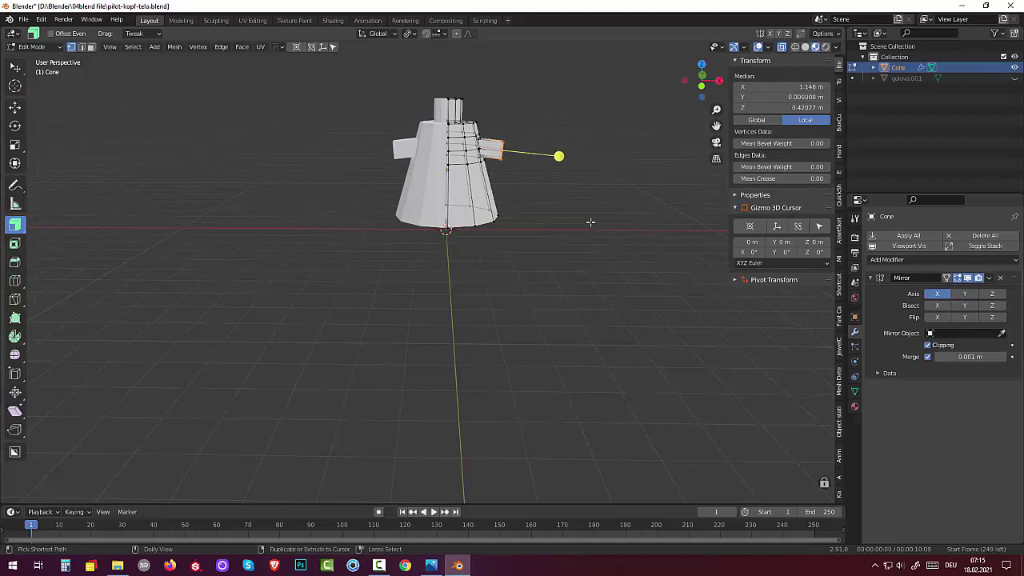
Try another short extrusion of the arm end, then undo back through earlier arm edits.
key("e")
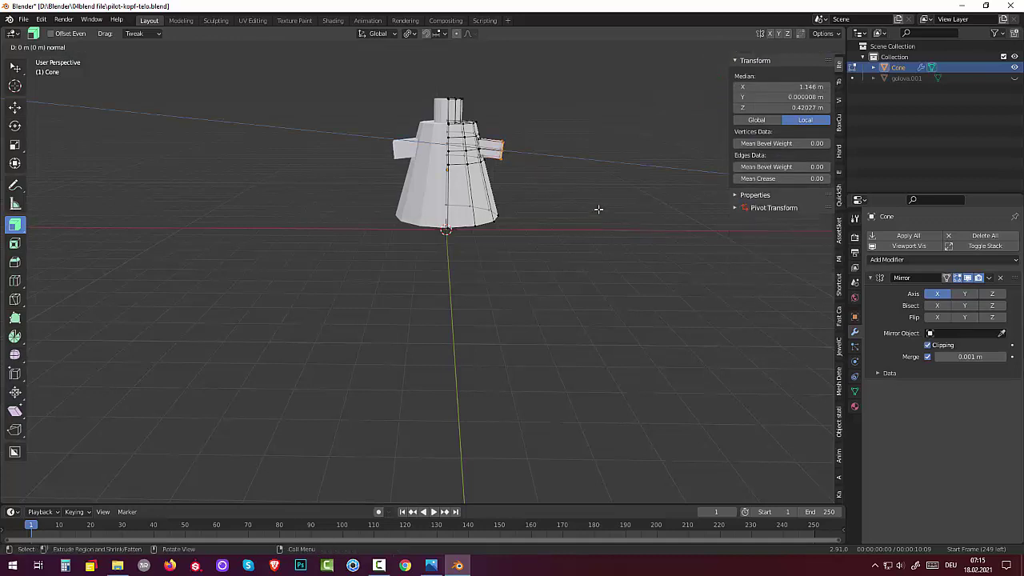
left_click_drag(609, 214, 609, 215)
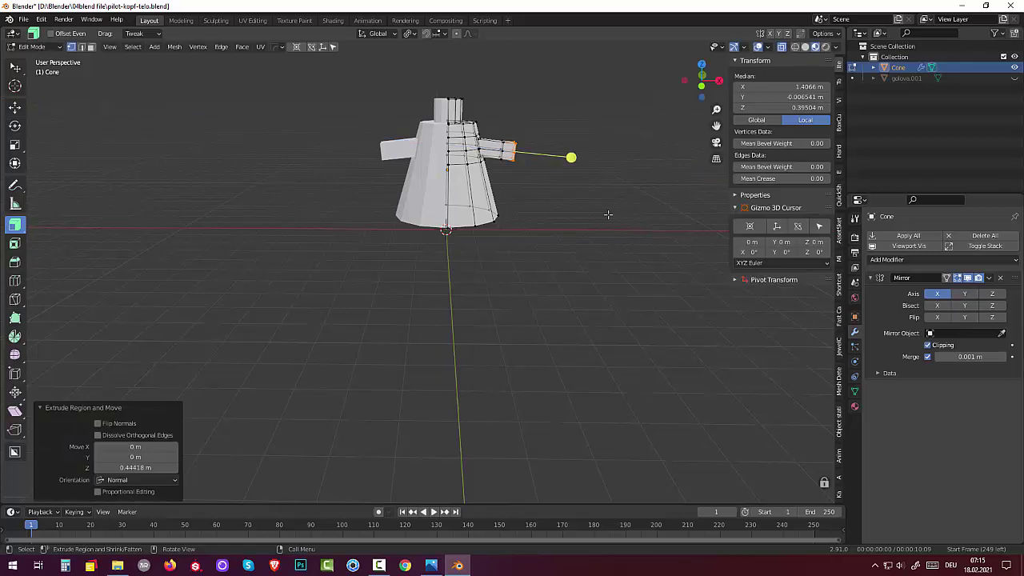
key("ctrl")
key("ctrl+z")
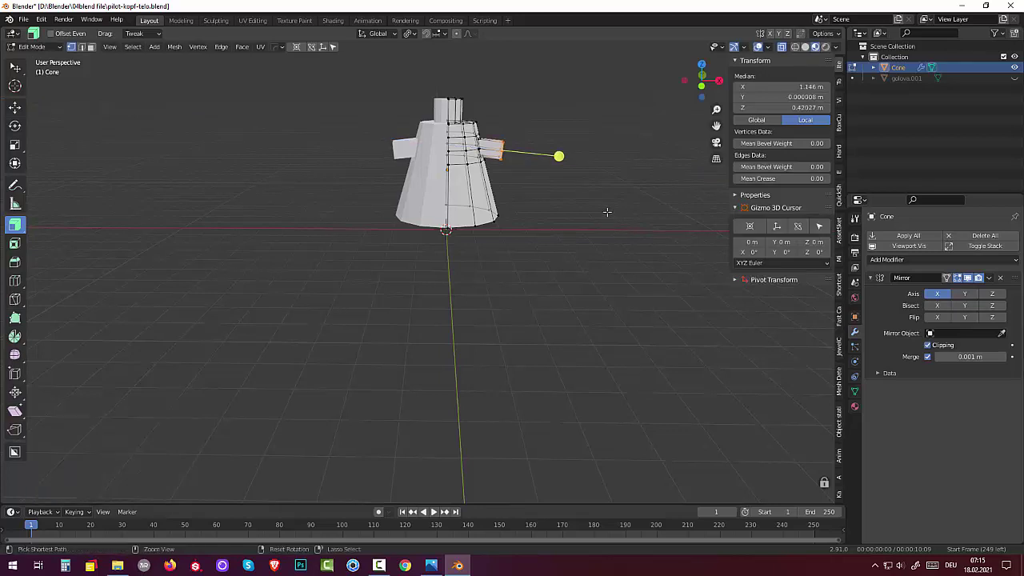
key("ctrl+z")
key("ctrl+z")
key("ctrl+z")
key("ctrl+z")
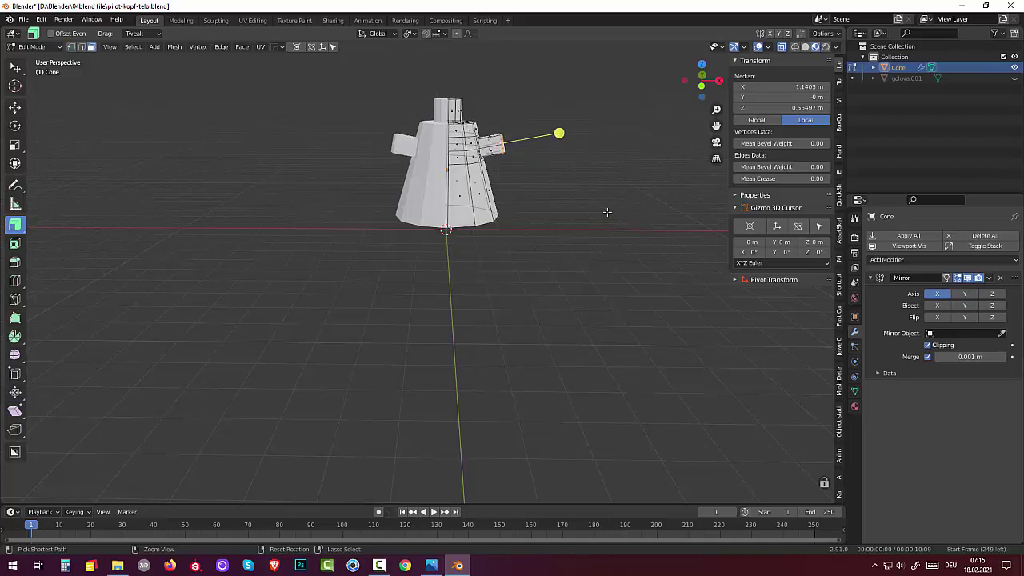
key("ctrl+z")
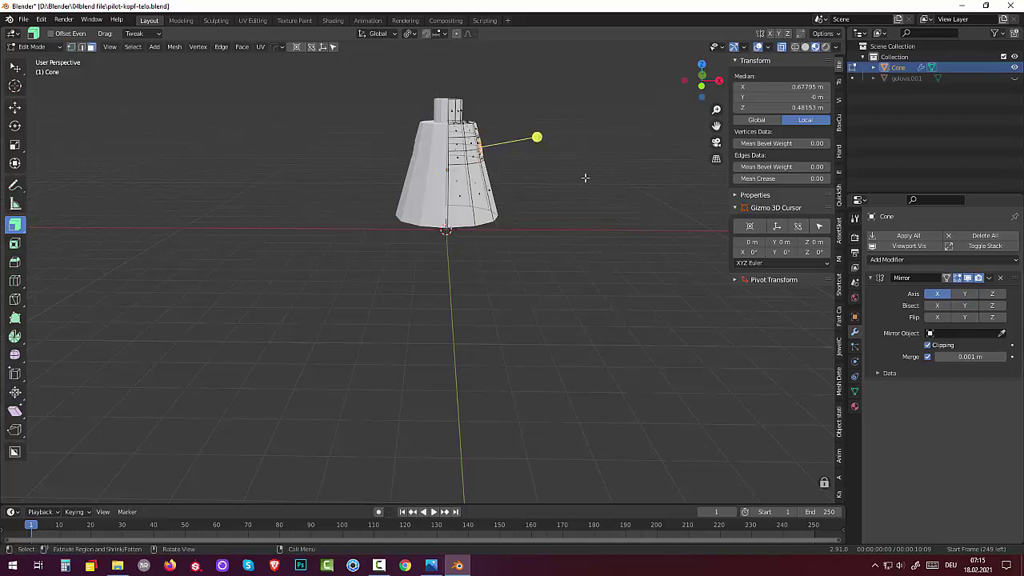
Extrude the side faces out into arms again and enlarge the end faces about 1.392 times.
left_click_drag(584, 176, 637, 173)
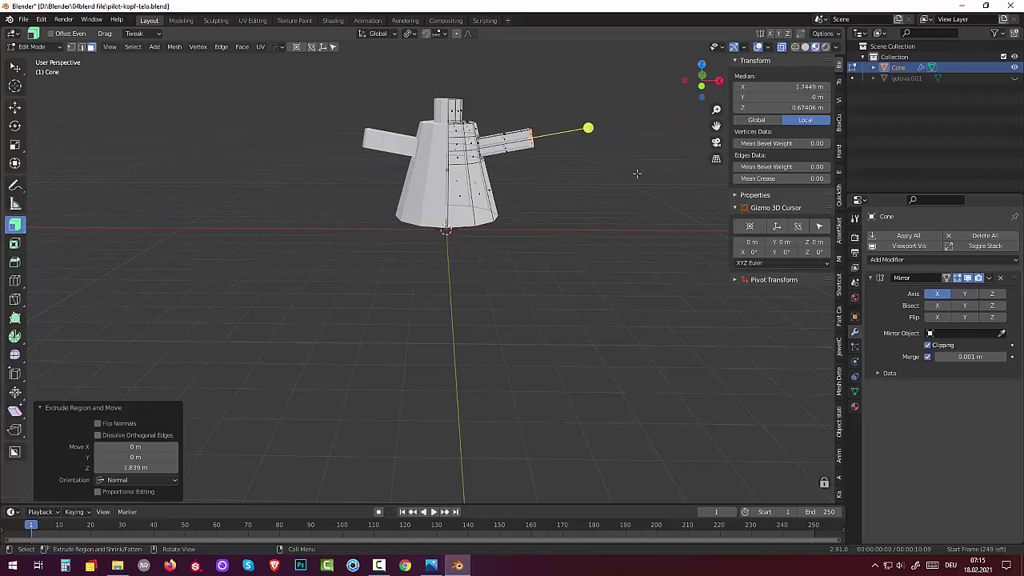
key("s")
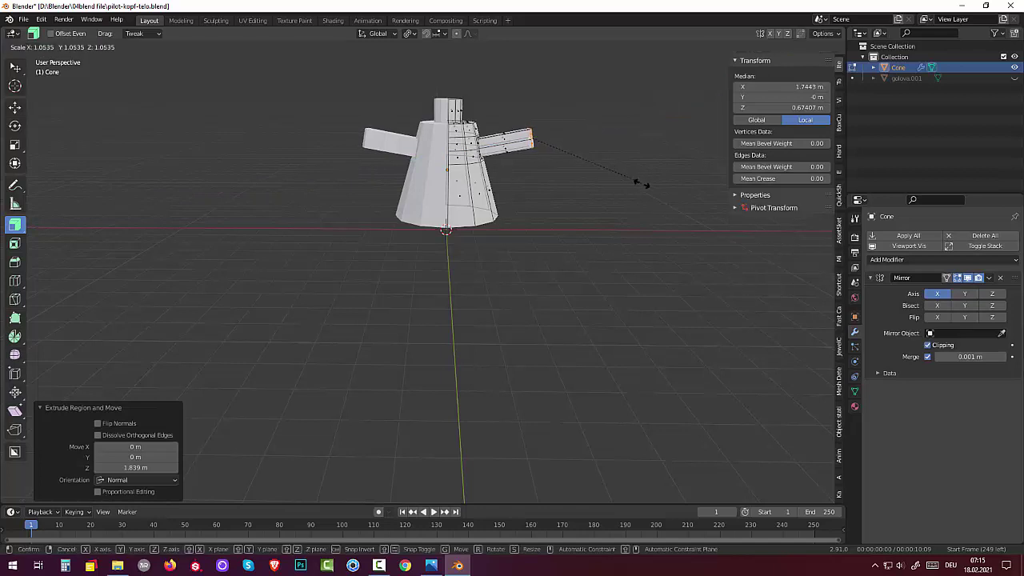
left_click(664, 210)
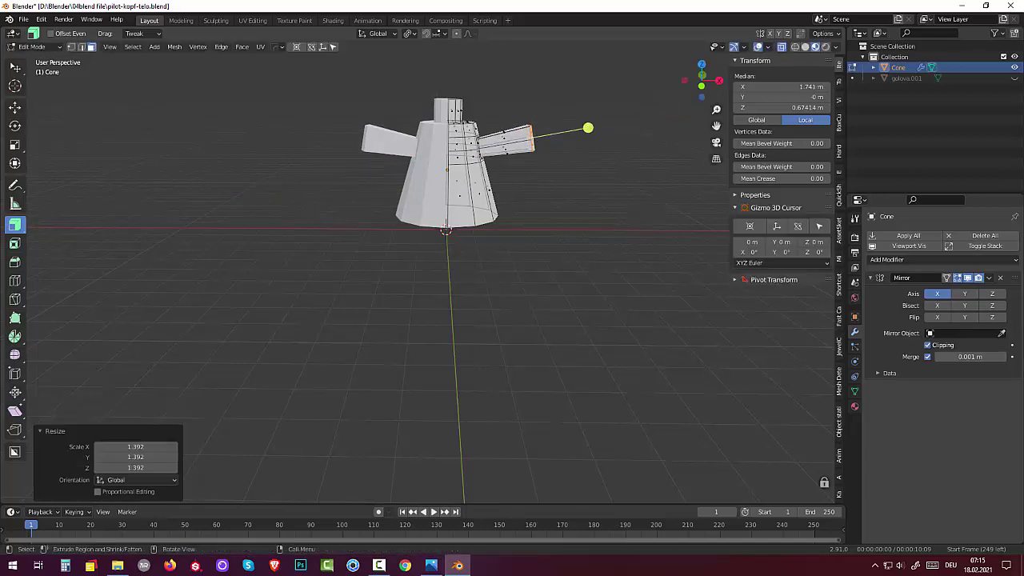
left_click(506, 132)
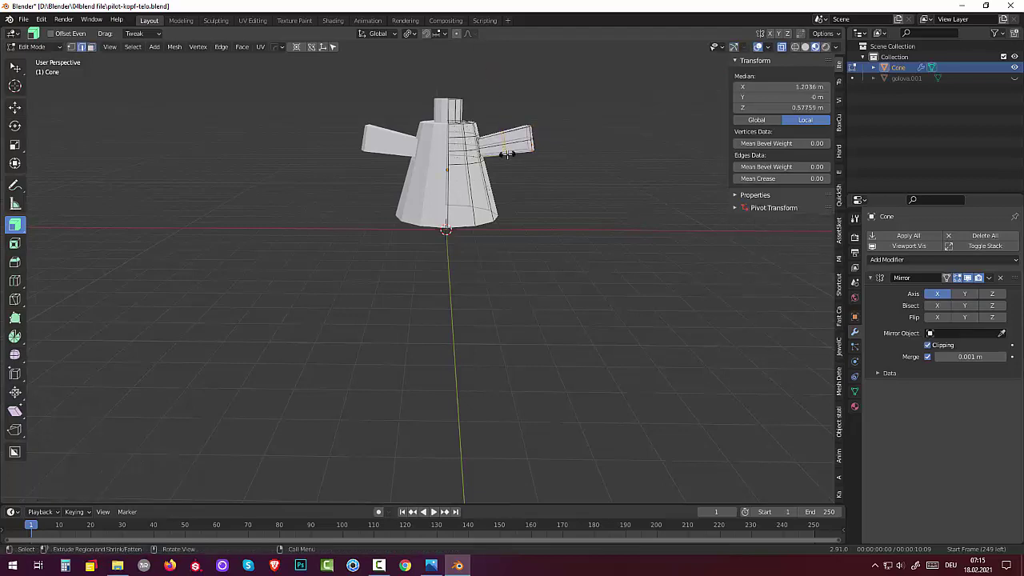
Cut a new edge loop across the arm.
left_click(506, 154)
mouse_move(553, 160)
middle_mouse_down()
mouse_move(457, 264)
mouse_move(488, 281)
middle_mouse_up()
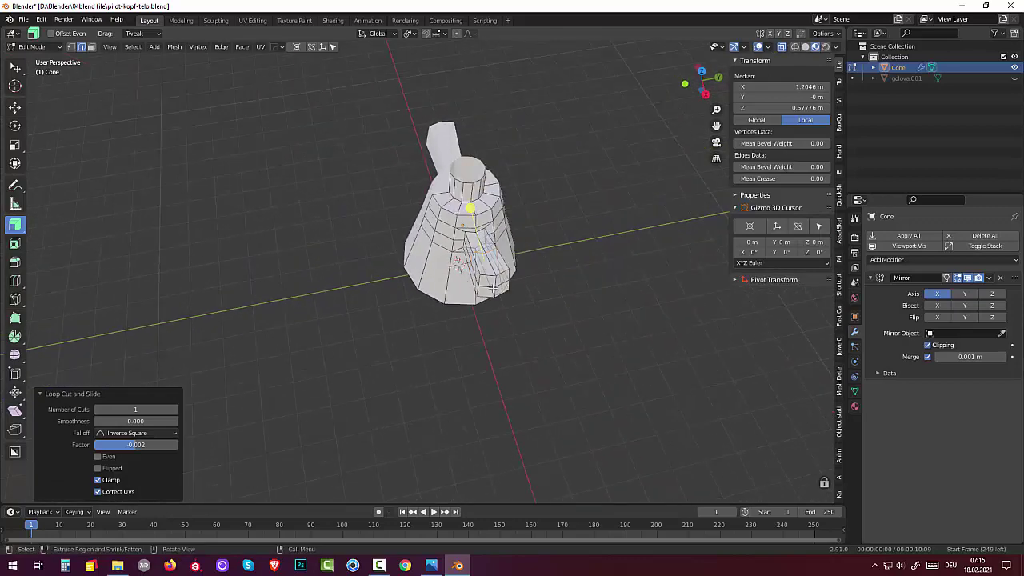
left_click(493, 286)
right_click(487, 331, "shift")
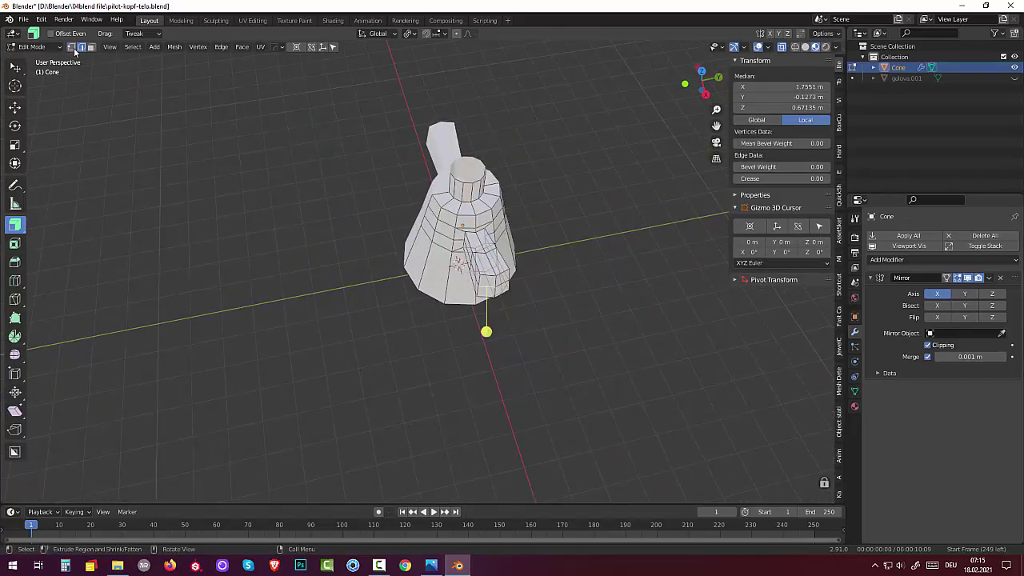
In vertex select mode, box-select the arm's end vertices.
left_click(72, 47)
mouse_move(546, 294)
middle_mouse_down()
mouse_move(613, 265)
mouse_move(548, 140)
mouse_move(561, 131)
middle_mouse_up()
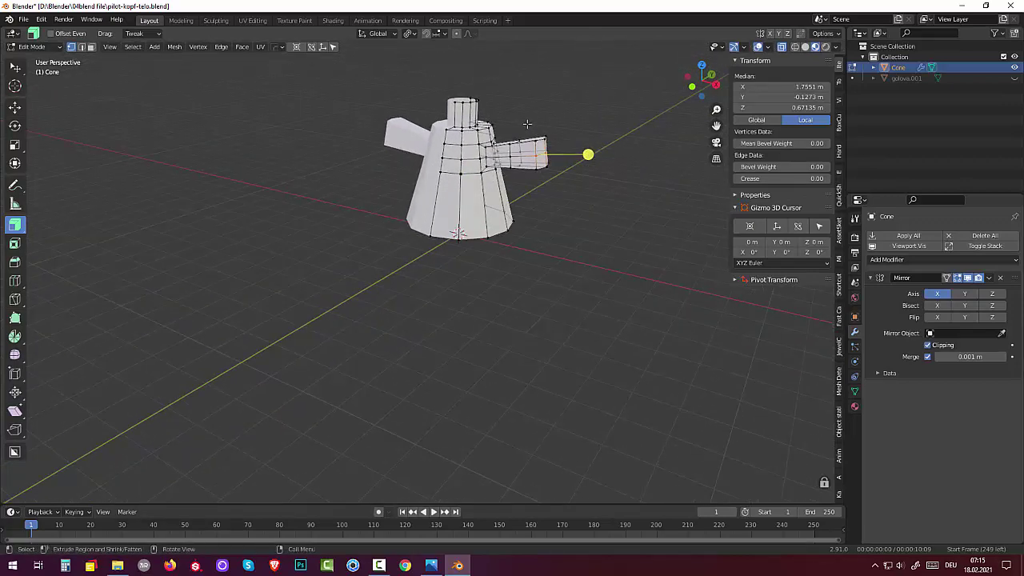
key("b")
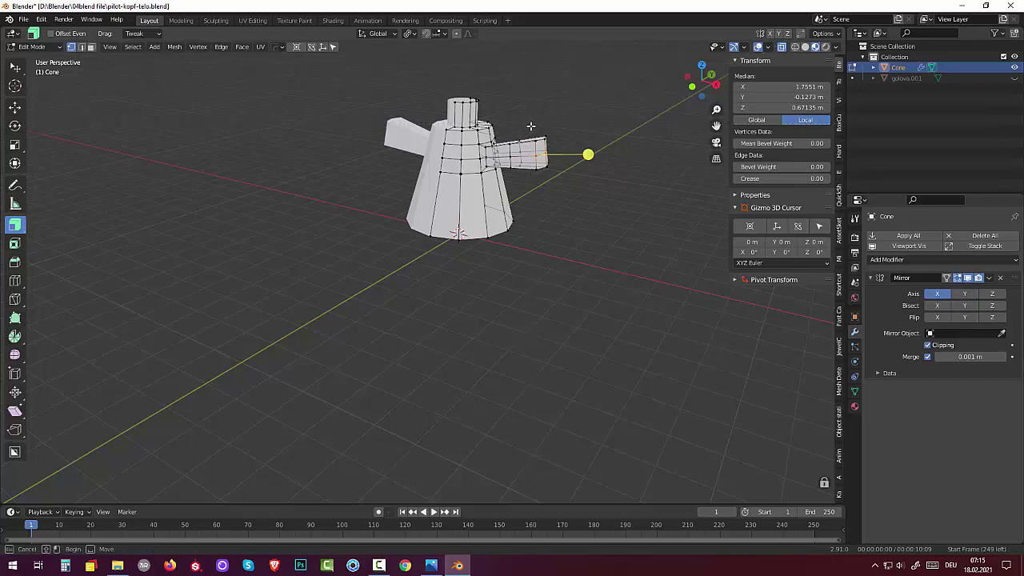
left_click_drag(530, 125, 567, 218)
mouse_move(601, 228)
middle_mouse_down()
mouse_move(530, 232)
mouse_move(535, 189)
mouse_move(597, 176)
mouse_move(632, 224)
mouse_move(649, 218)
middle_mouse_up()
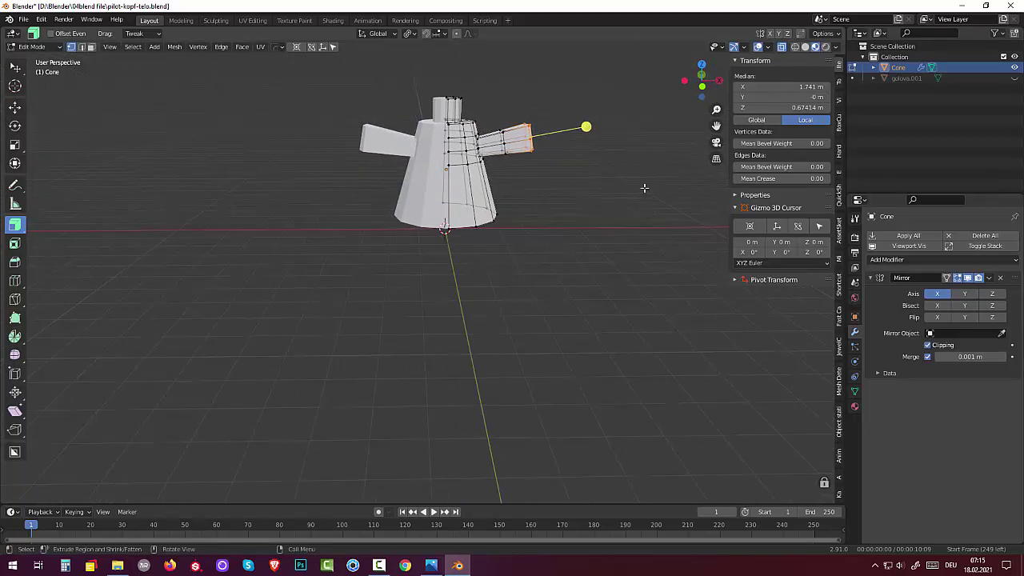
Flatten the arm tip to zero width along X and raise it about 0.018 m.
type("sx")
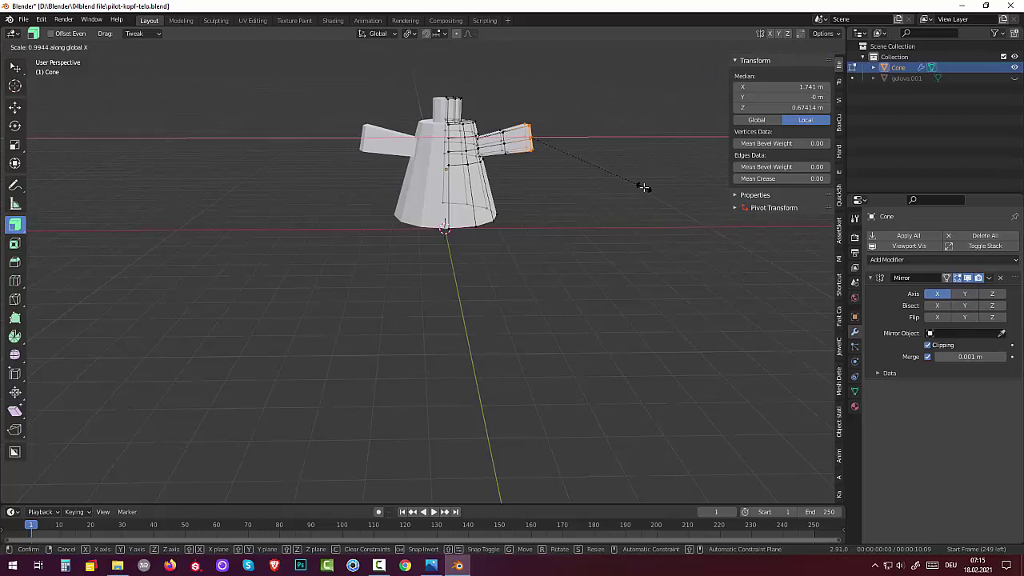
type("0")
key("Return")
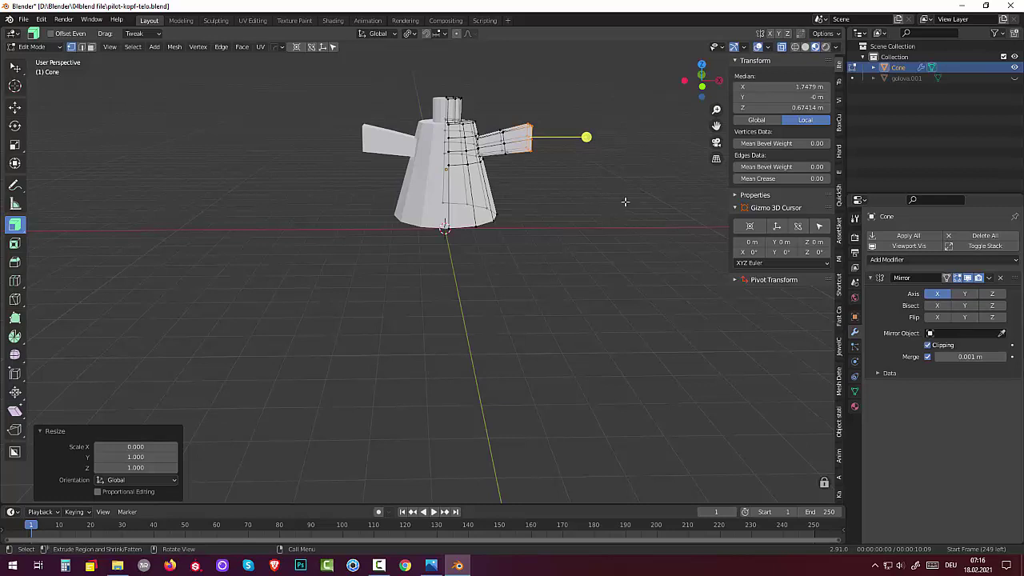
key("g")
key("z")
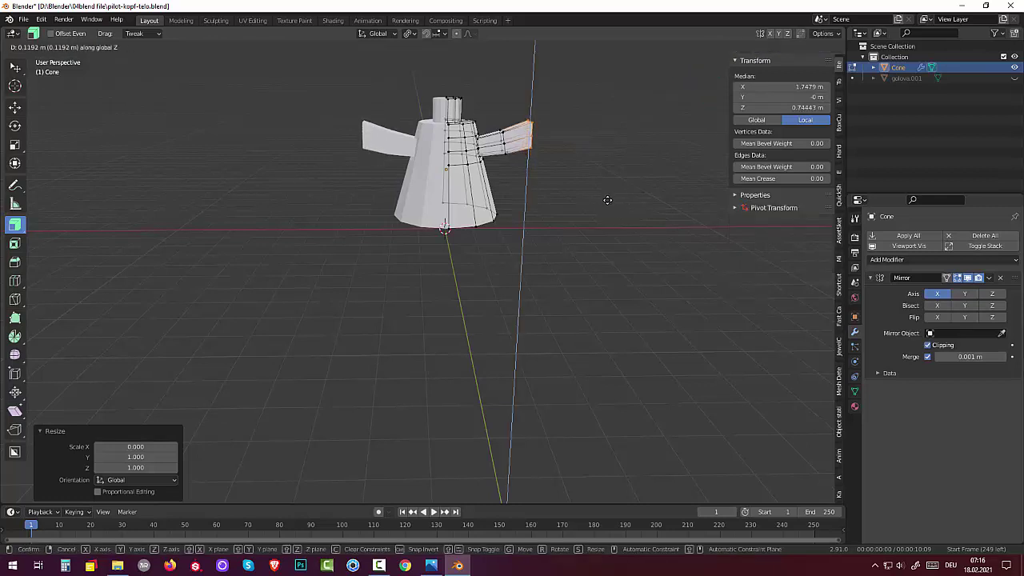
left_click(602, 199)
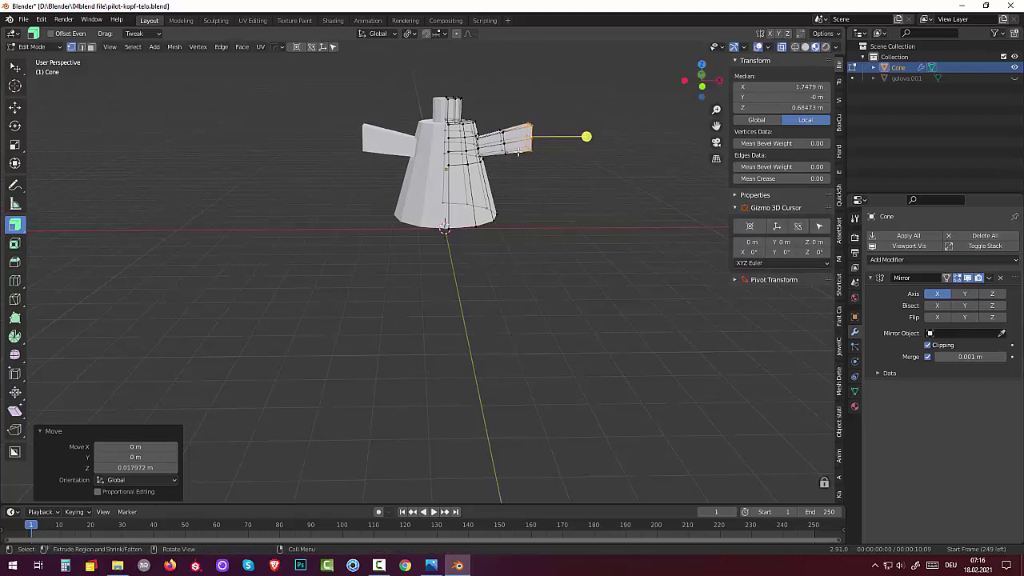
Select the faces at the arm tip.
key("ctrl+z")
key("ctrl+z")
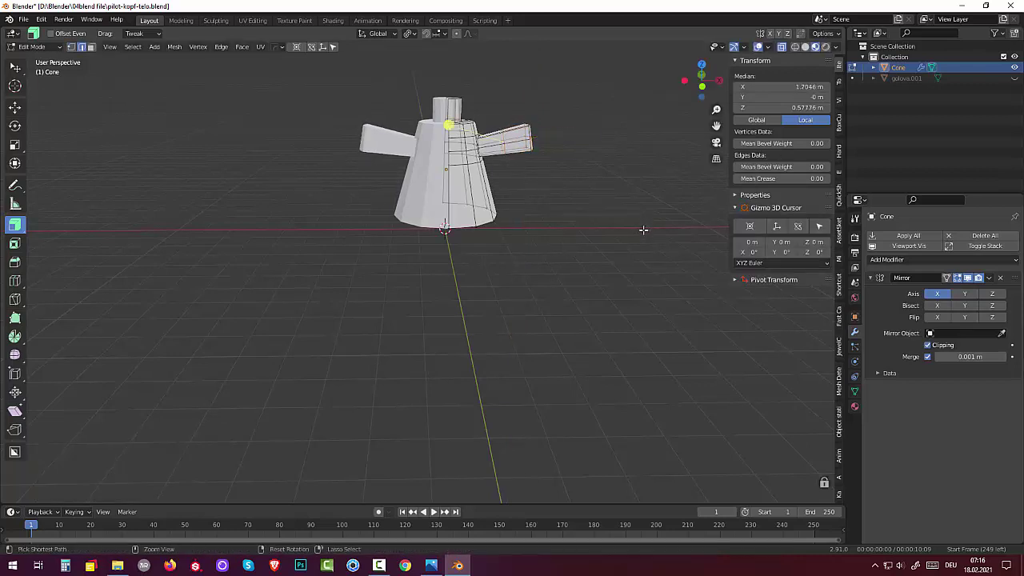
key("ctrl+z")
middle_click_drag(609, 170, 560, 152)
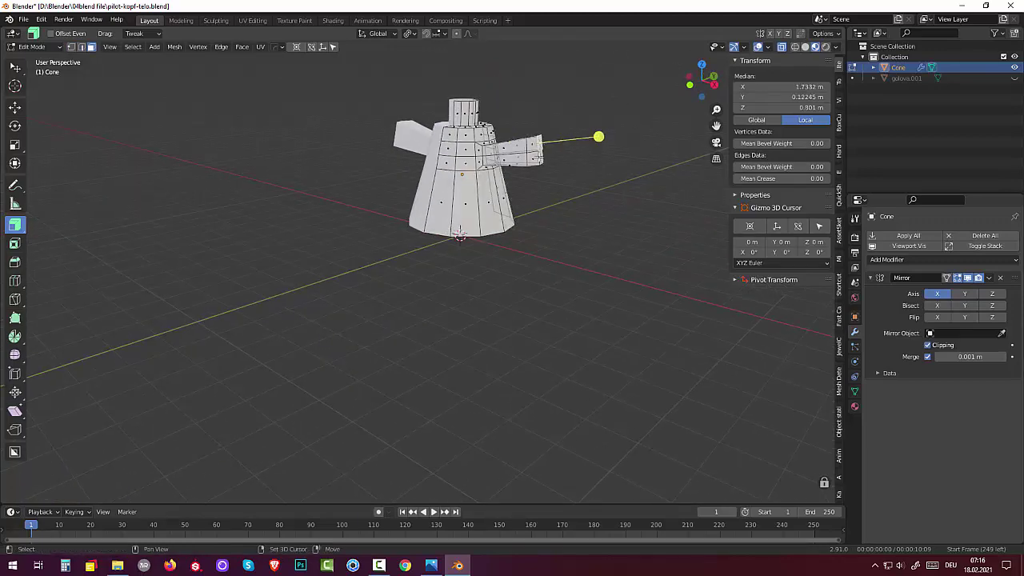
left_click(537, 147, "shift")
left_click(533, 145, "shift")
left_click(538, 150, "shift")
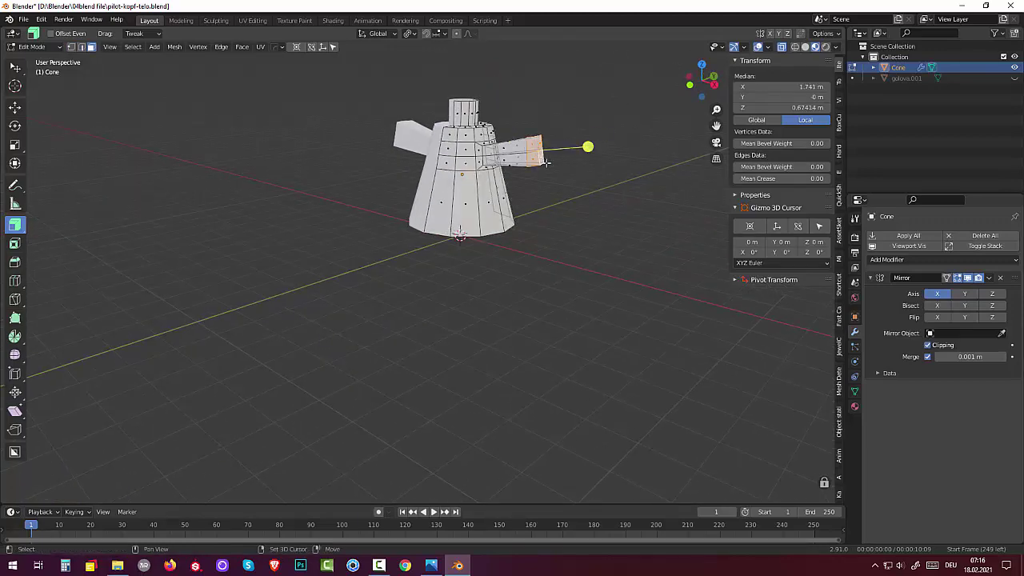
mouse_move(589, 152)
middle_mouse_down()
mouse_move(607, 155)
mouse_move(559, 172)
middle_mouse_up()
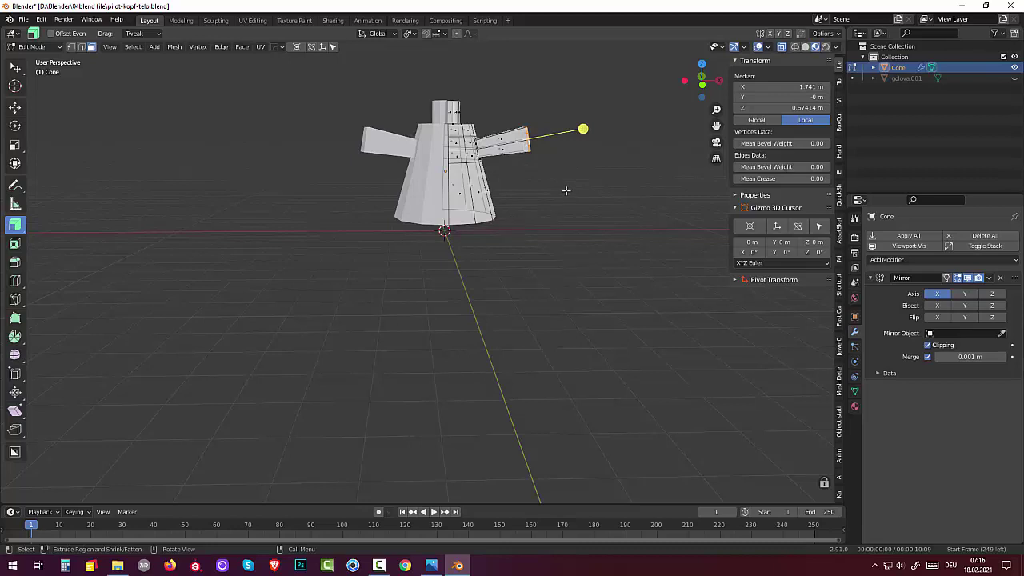
Lower the arm end about 1.13 m and tilt it down about -36°.
key("g")
key("z")
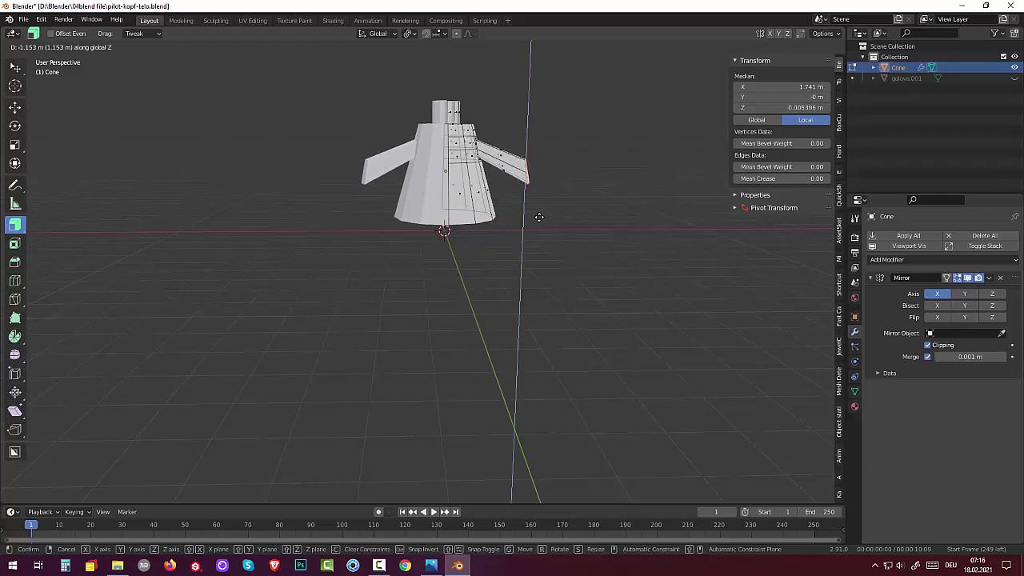
left_click(537, 216)
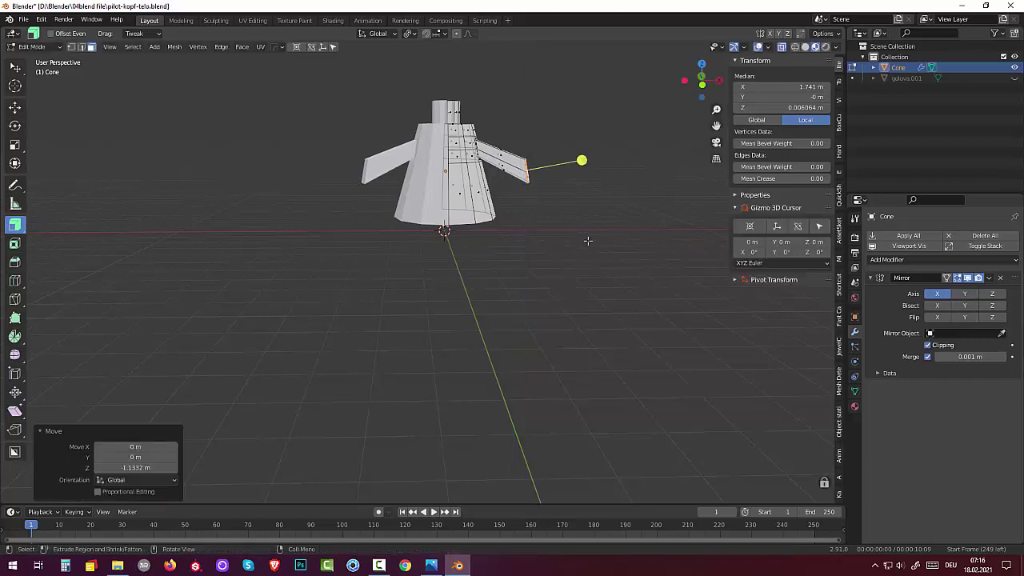
key("r")
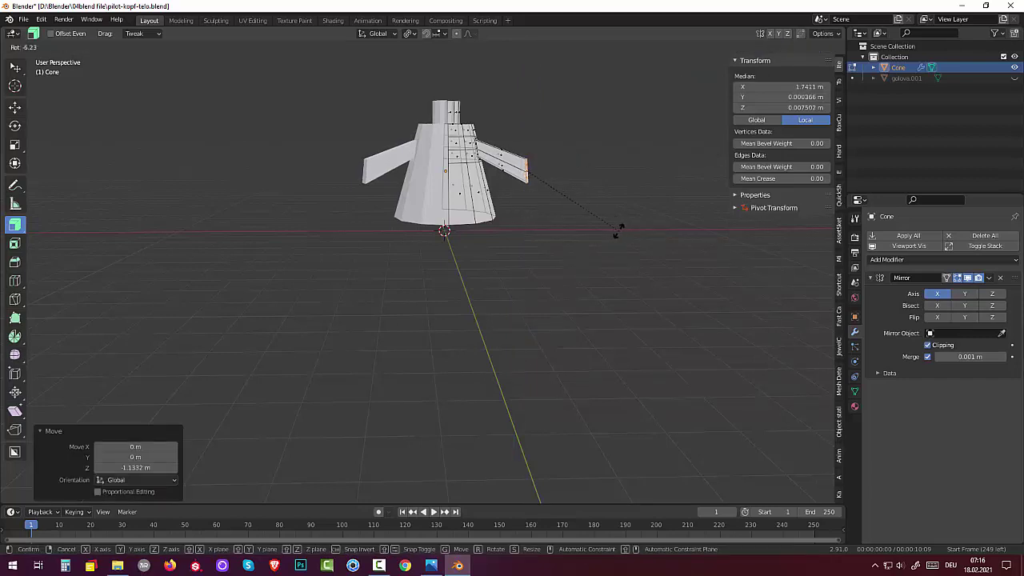
left_click(549, 215)
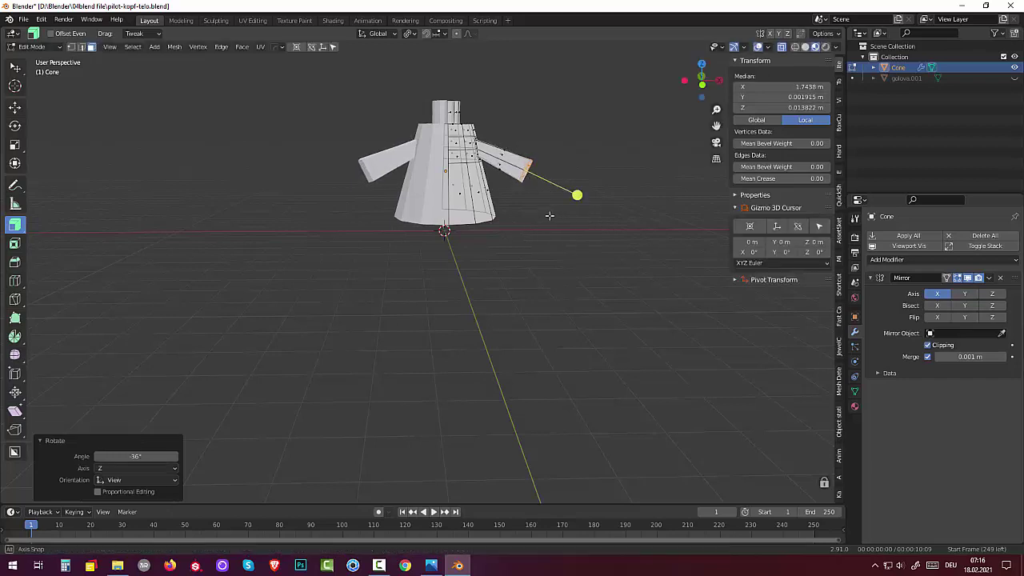
mouse_move(548, 210)
middle_mouse_down()
mouse_move(438, 206)
mouse_move(485, 176)
mouse_move(480, 197)
middle_mouse_up()
scroll(483, 174, "up", 2)
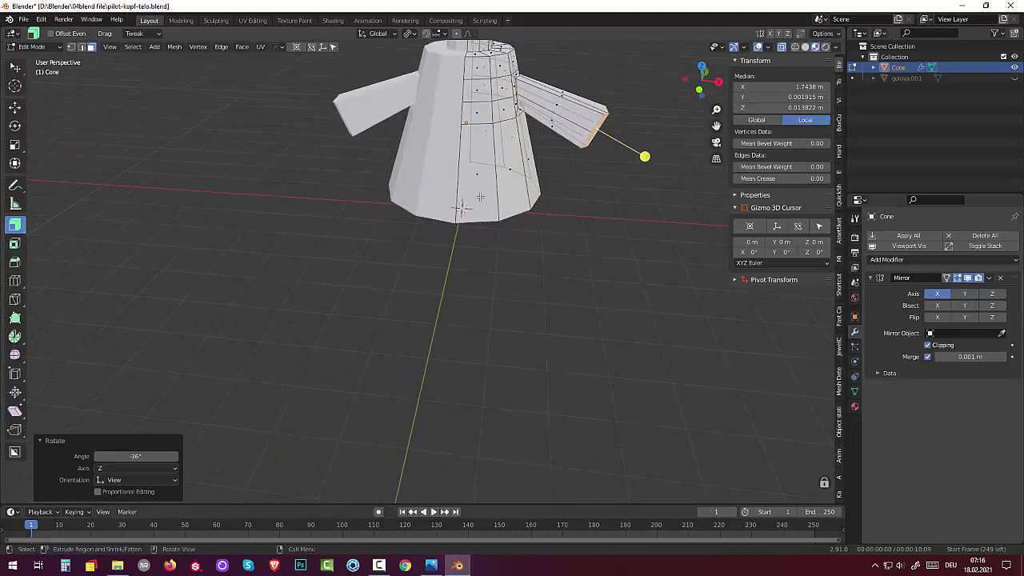
Flatten the arm's end vertices to zero along X, then tilt the end a further -25.1°.
left_click(70, 46)
key("s")
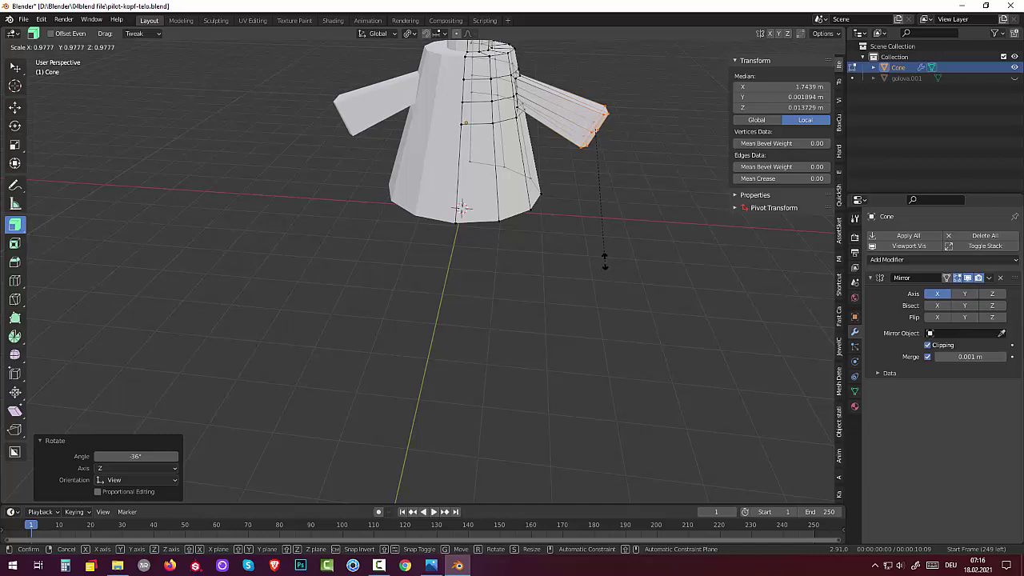
key("x")
key("0")
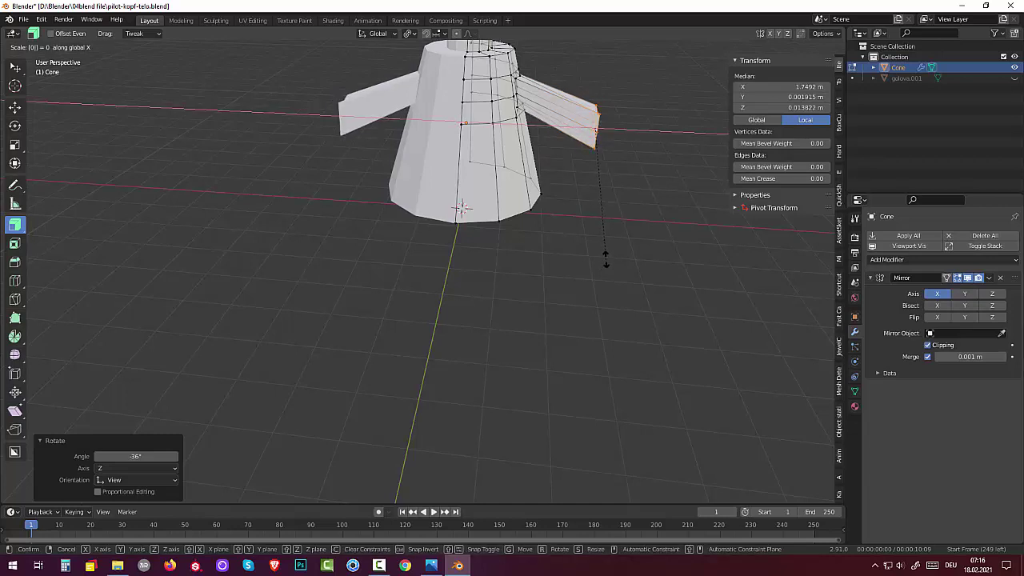
key("Return")
mouse_move(606, 255)
middle_mouse_down()
mouse_move(619, 231)
mouse_move(608, 238)
middle_mouse_up()
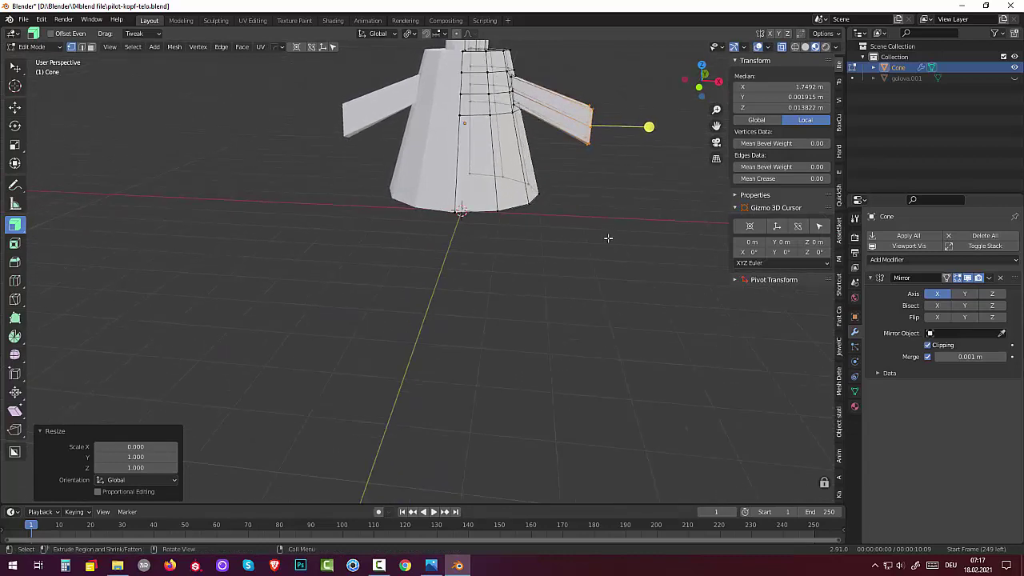
key("r")
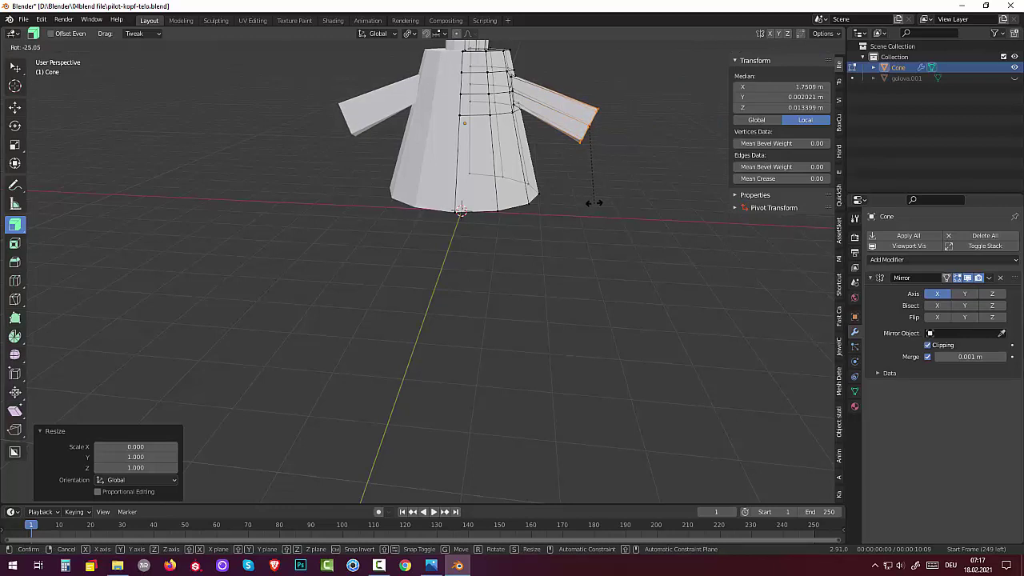
left_click(593, 202)
Clear the selection and select faces on the arm in face select mode.
left_click(551, 109)
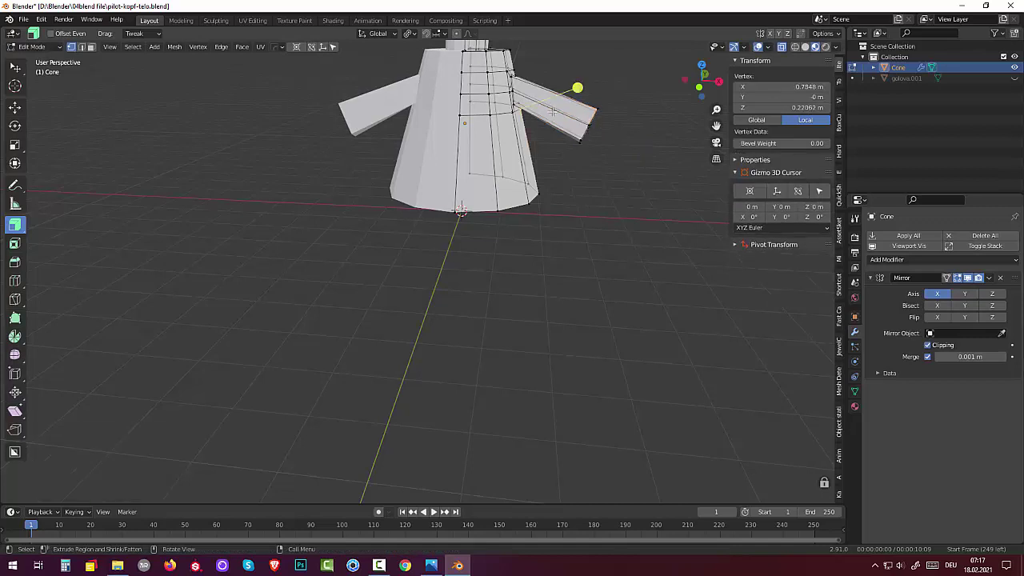
key("alt+a")
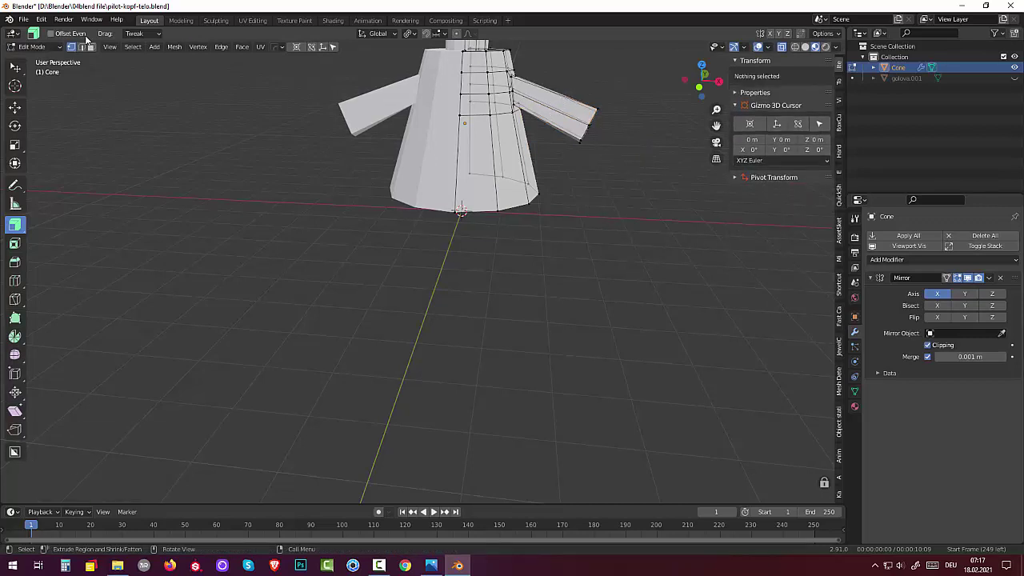
left_click(91, 48)
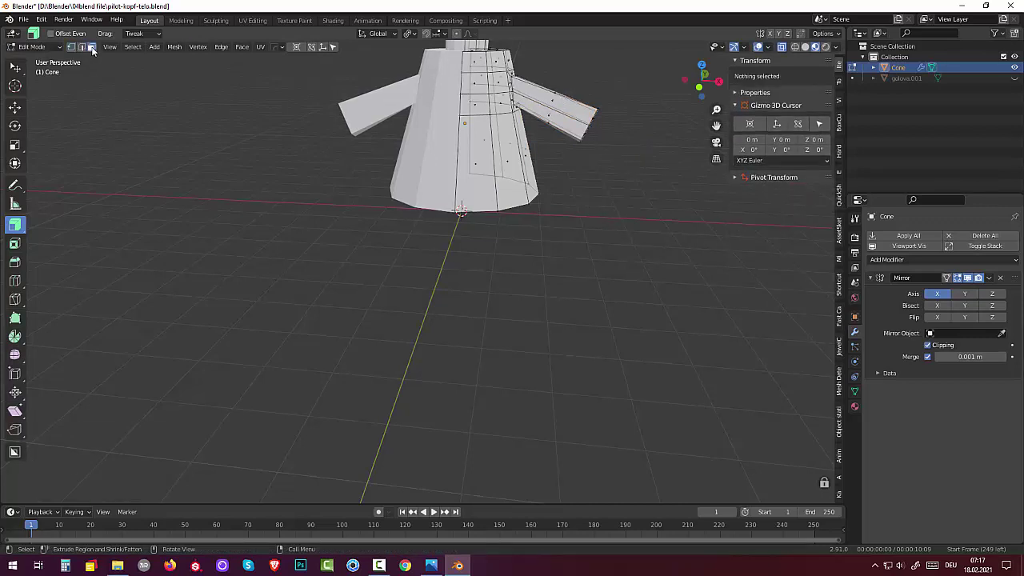
left_click(565, 102)
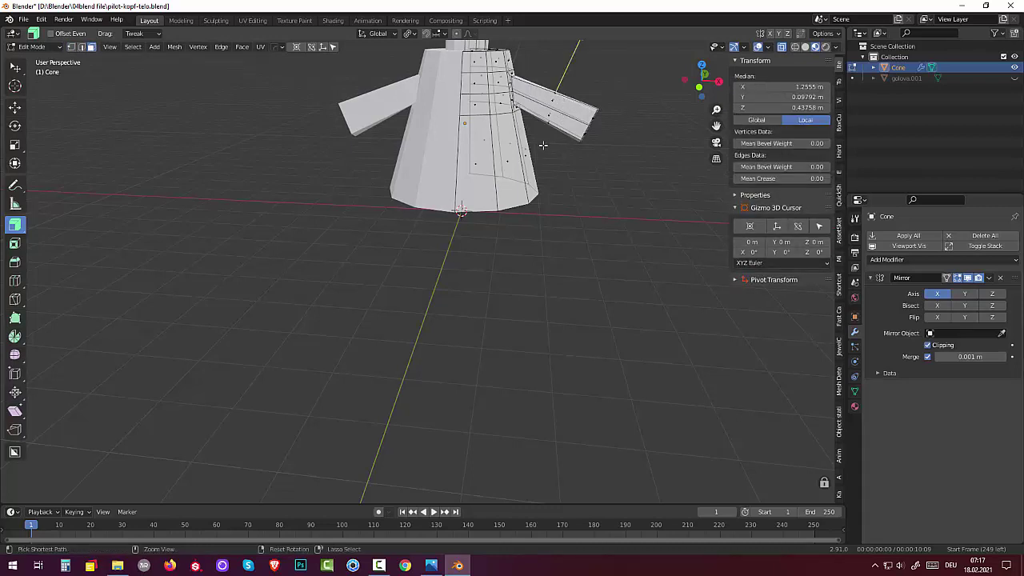
Add an edge loop on the bent arm and slide it toward the shoulder.
key("ctrl+r")
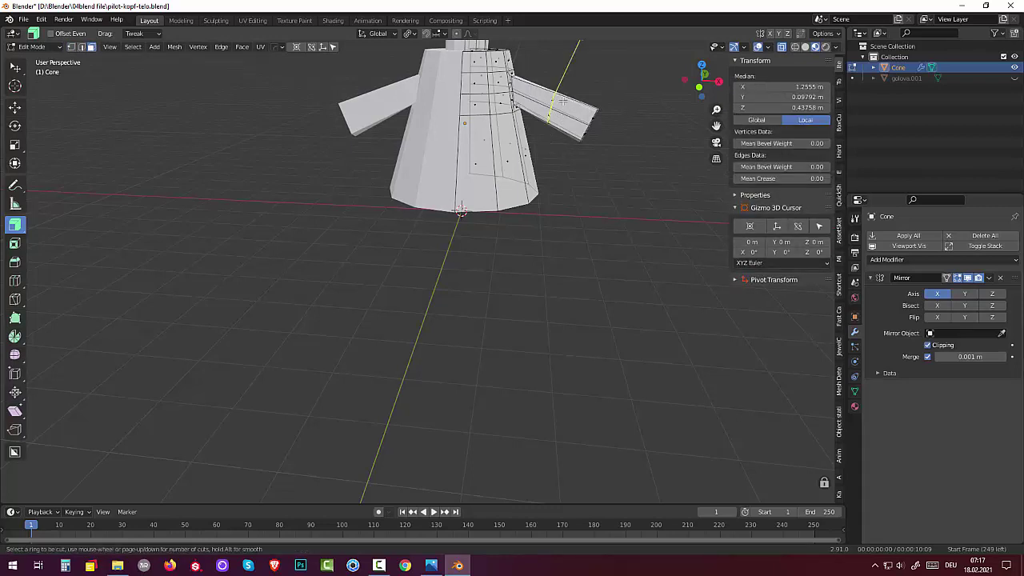
left_click(563, 101)
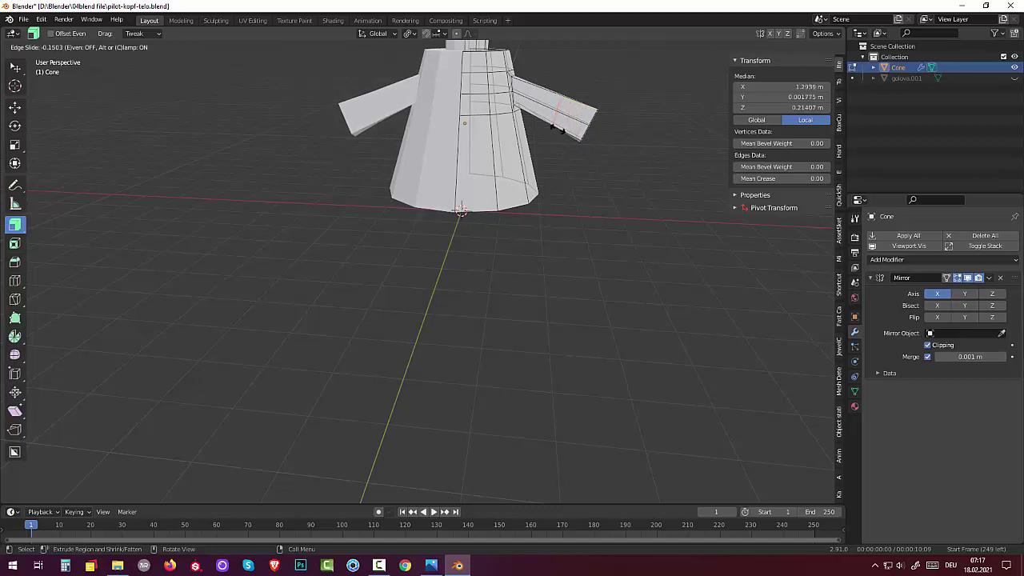
left_click(560, 129)
mouse_move(532, 183)
middle_mouse_down()
mouse_move(515, 151)
mouse_move(520, 170)
middle_mouse_up()
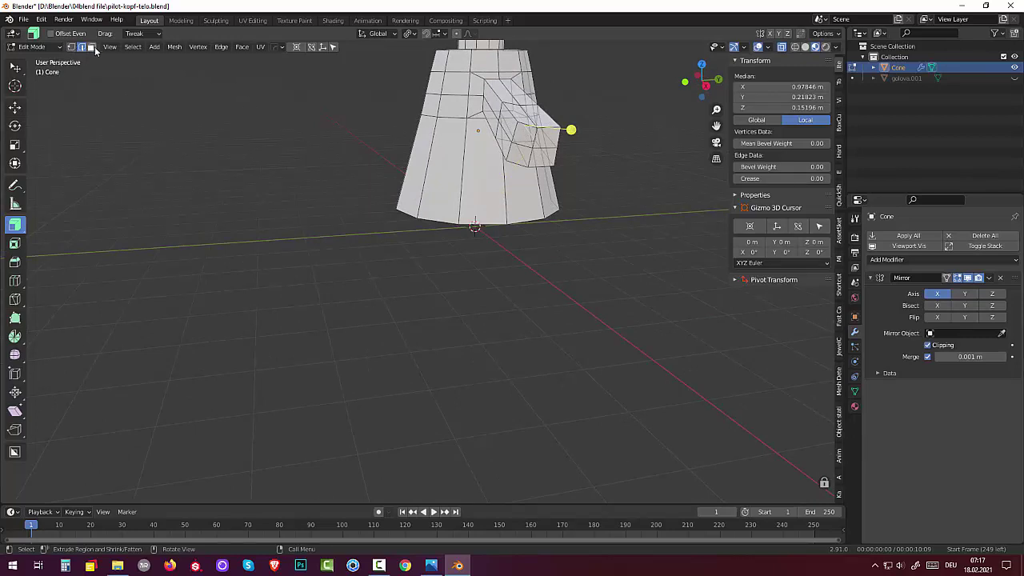
Select the arm's end faces and inset them.
left_click(91, 47)
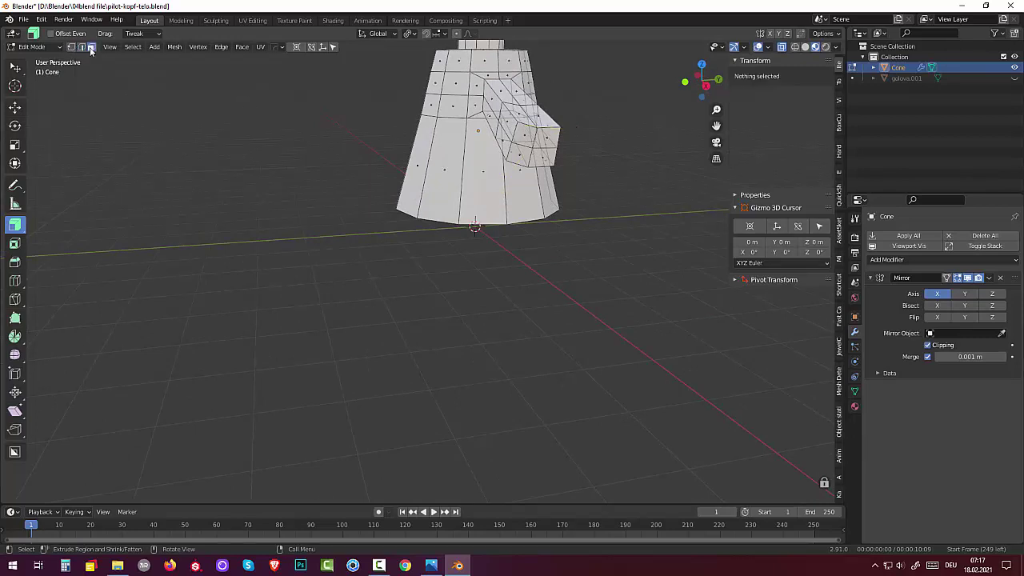
left_click(531, 141)
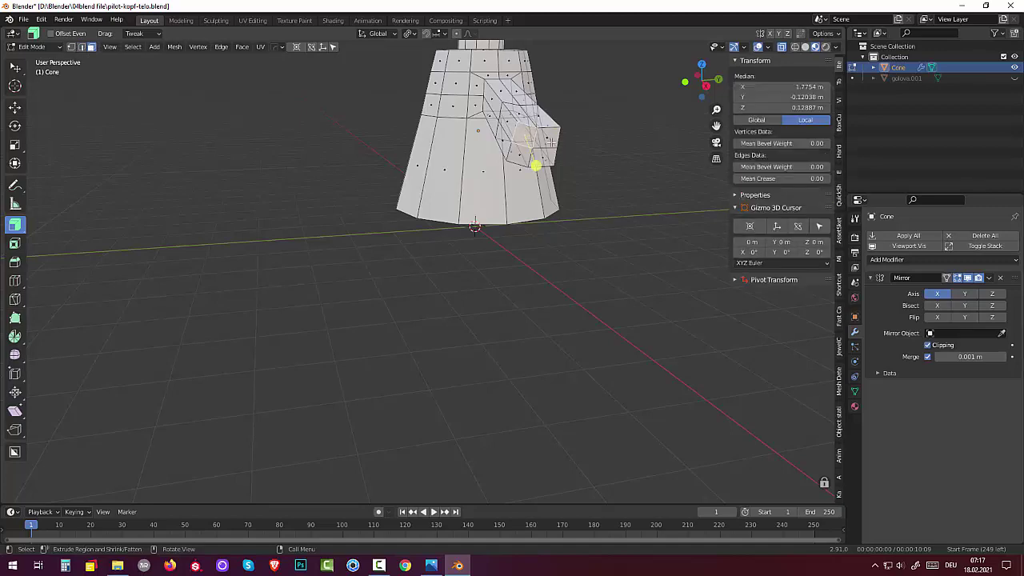
left_click(550, 141, "ctrl")
mouse_move(529, 159)
middle_mouse_down()
mouse_move(695, 184)
mouse_move(663, 166)
middle_mouse_up()
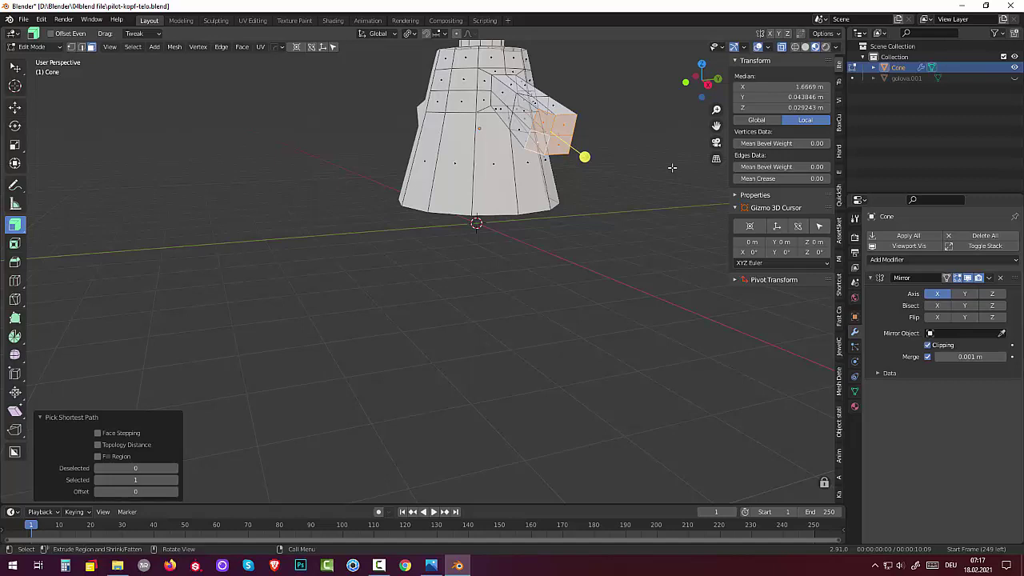
key("i")
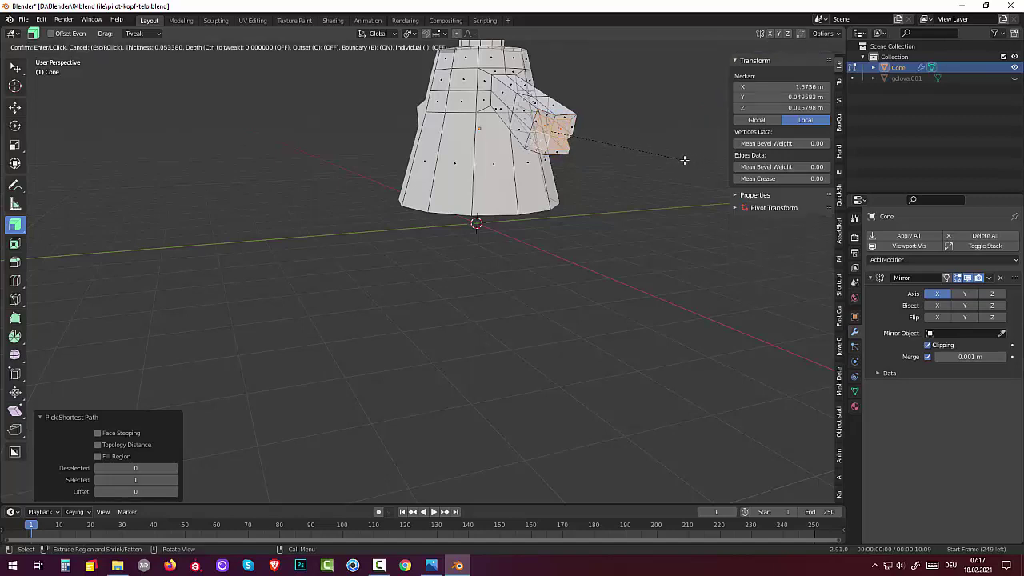
left_click(684, 160)
Select the arm-end faces and begin another inset, around 0.067 m thick.
mouse_move(681, 160)
middle_mouse_down()
mouse_move(598, 167)
mouse_move(407, 123)
mouse_move(567, 98)
middle_mouse_up()
left_click(406, 123)
left_click(484, 97)
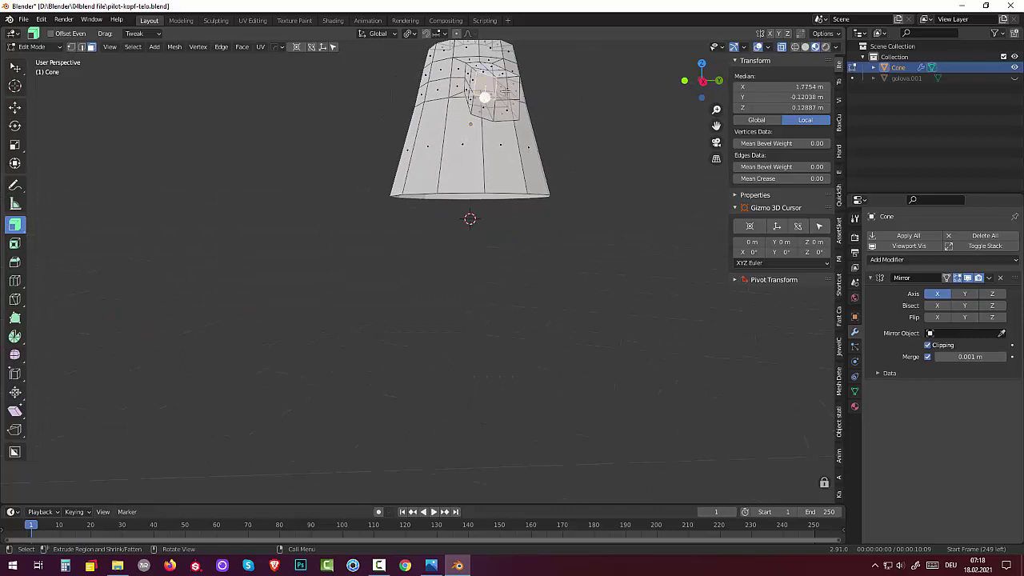
left_click(493, 104, "shift")
left_click(488, 104, "shift")
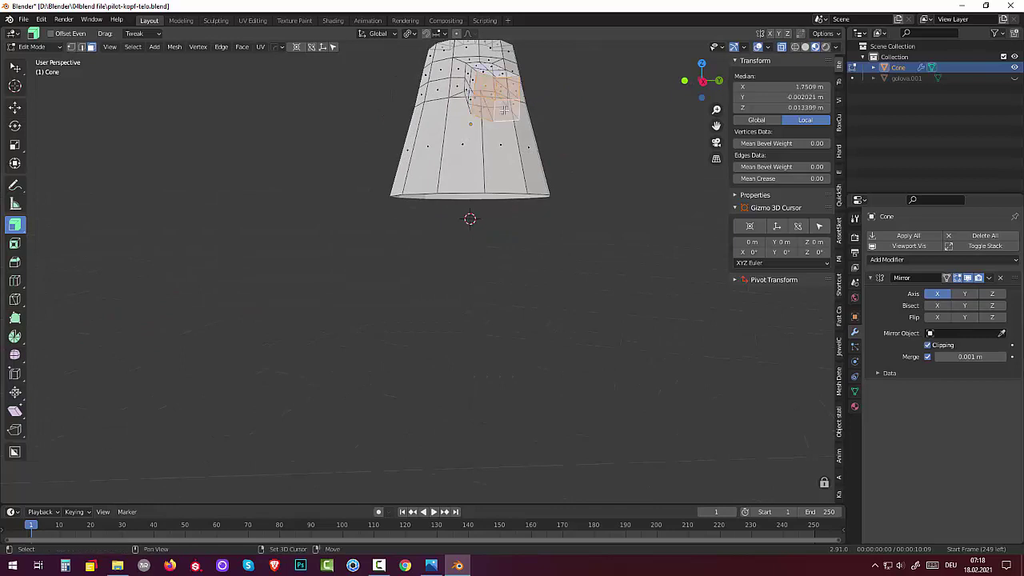
middle_click_drag(503, 109, 627, 155)
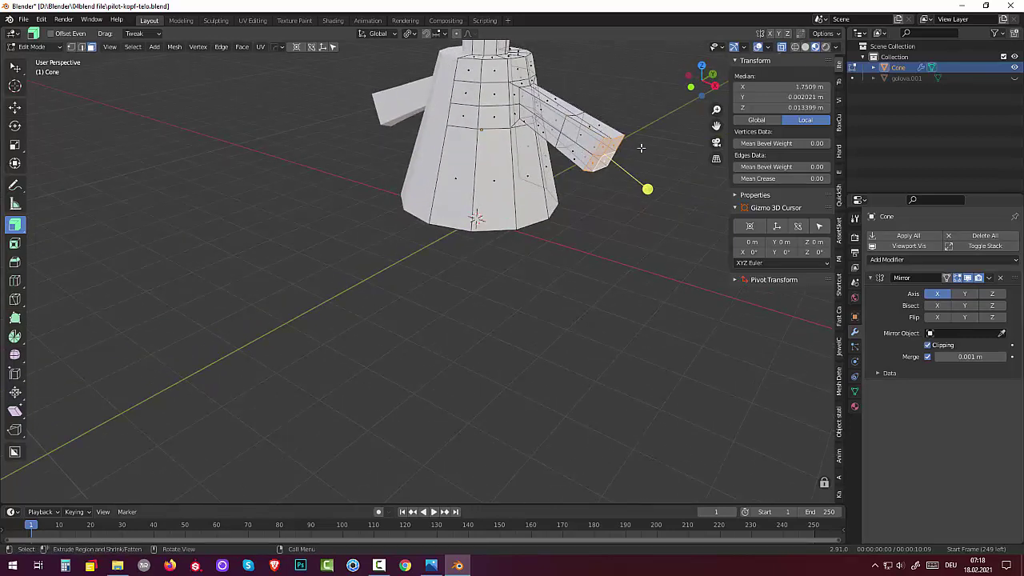
key("i")
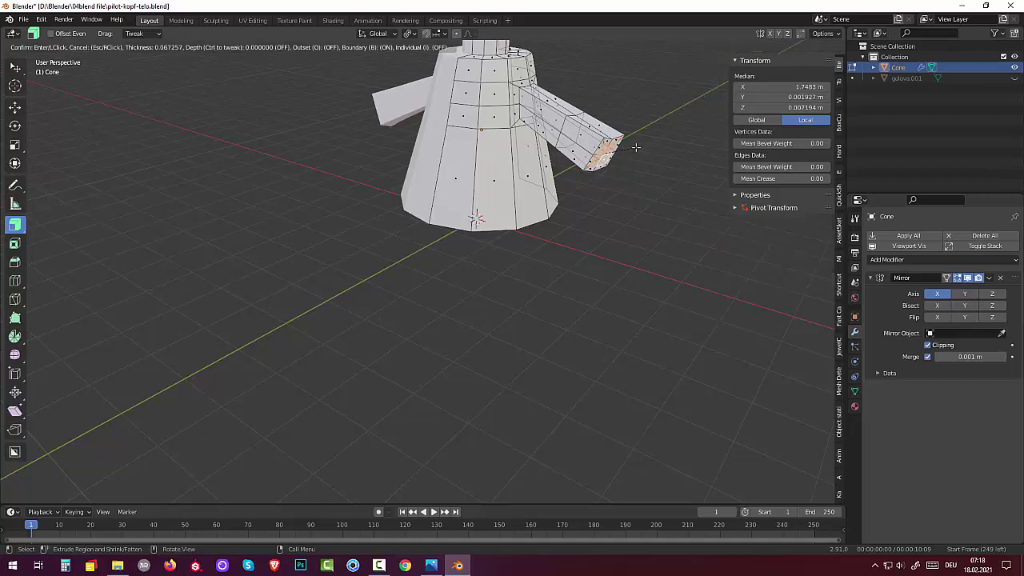
Confirm the inset, extrude the arm end into a hand, and widen it to 1.167.
left_click(635, 147)
middle_click_drag(635, 147, 663, 144)
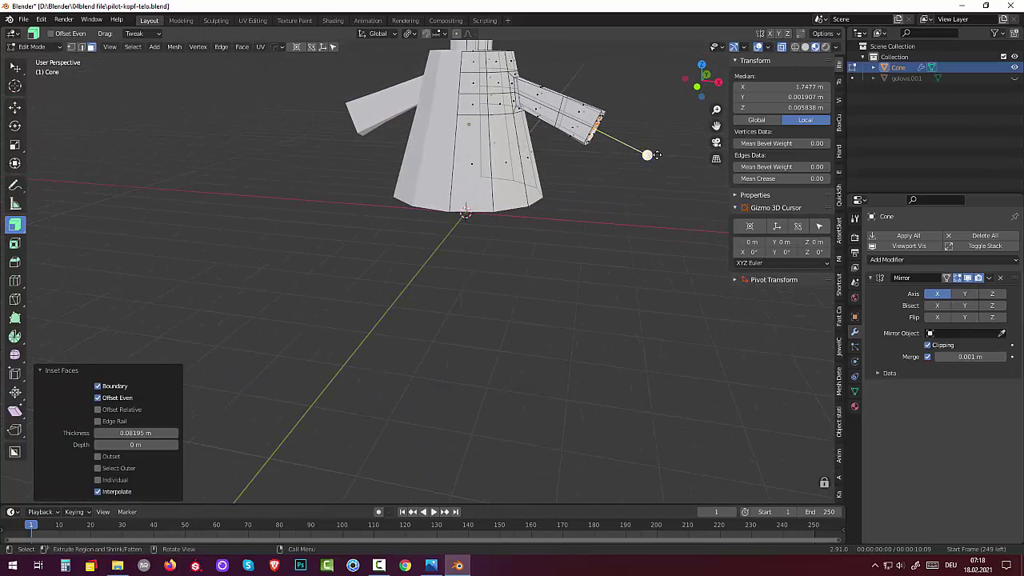
mouse_move(649, 153)
left_mouse_down()
mouse_move(675, 165)
mouse_move(665, 162)
left_mouse_up()
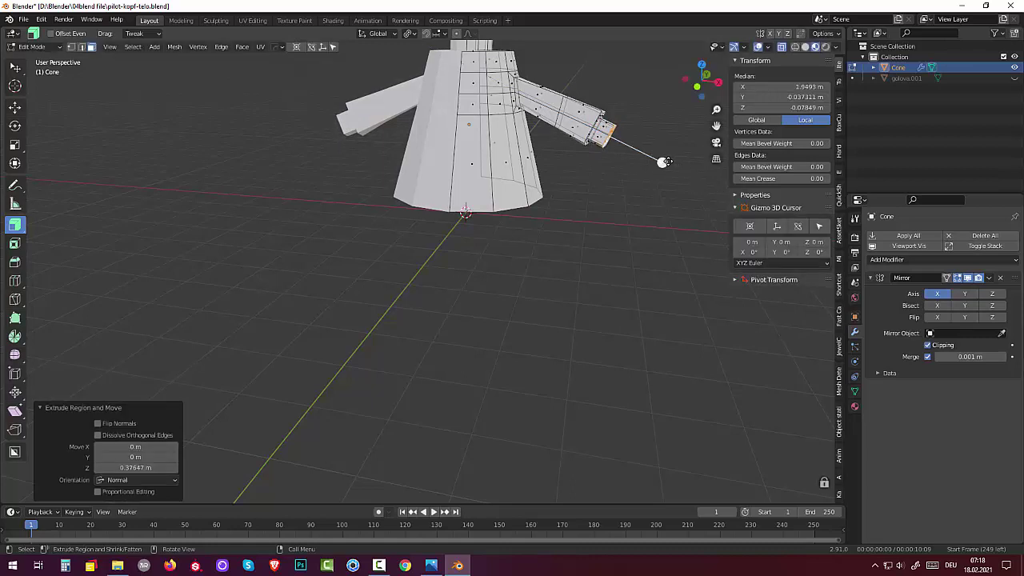
key("s")
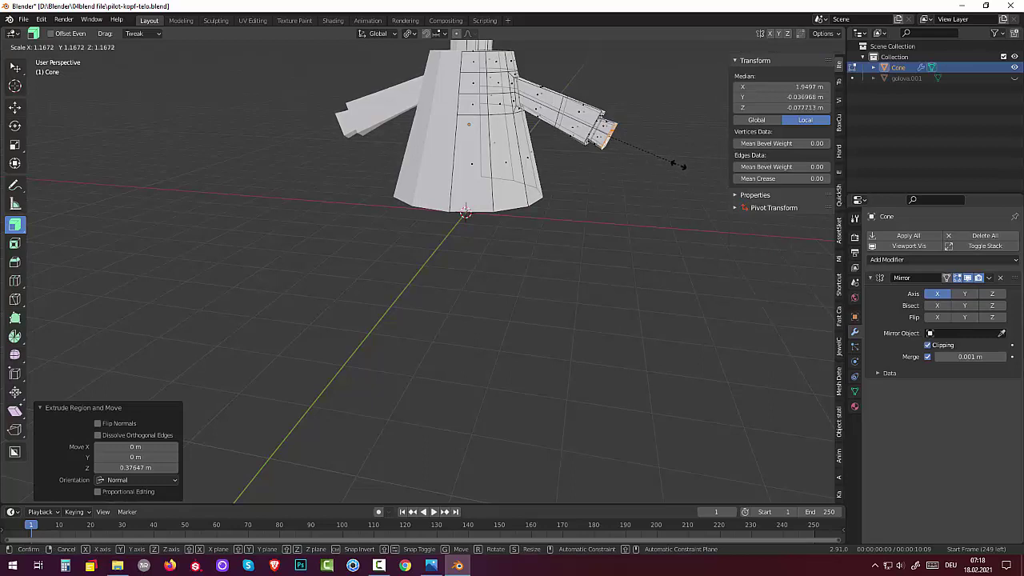
left_click(676, 166)
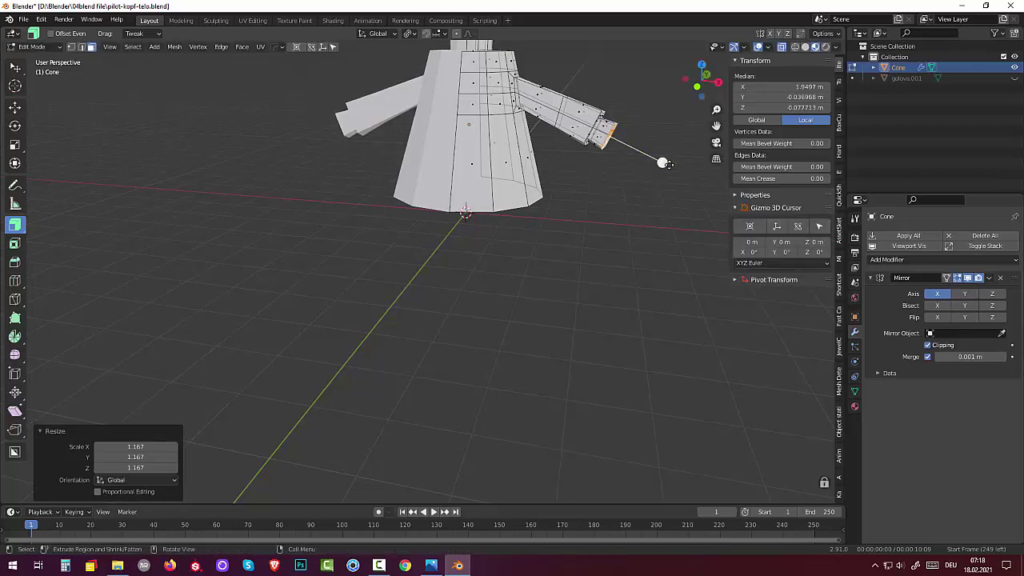
Extrude the hand once more about 0.295 m and taper its tip to 0.812.
key("e")
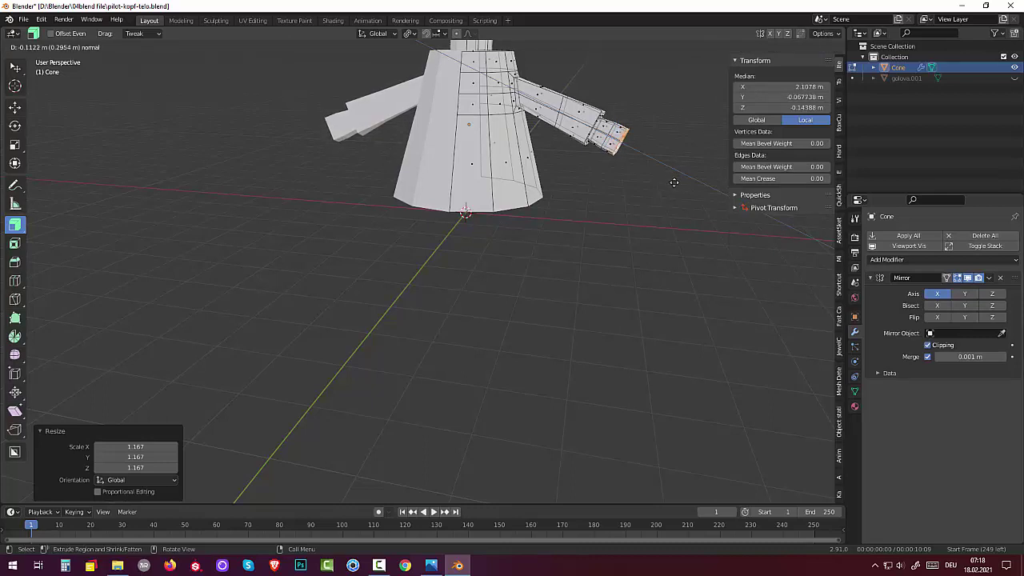
left_click(674, 182)
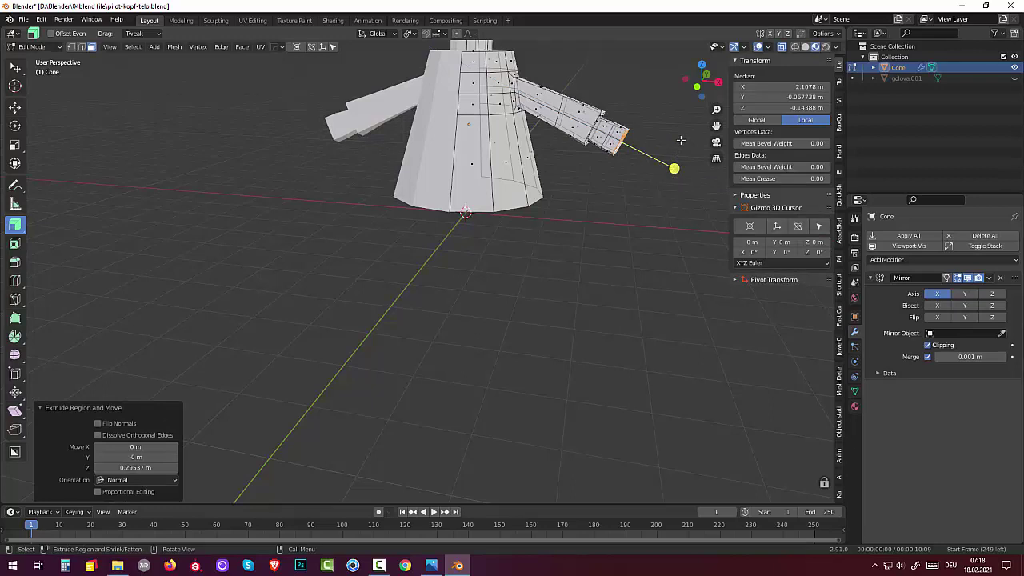
key("e")
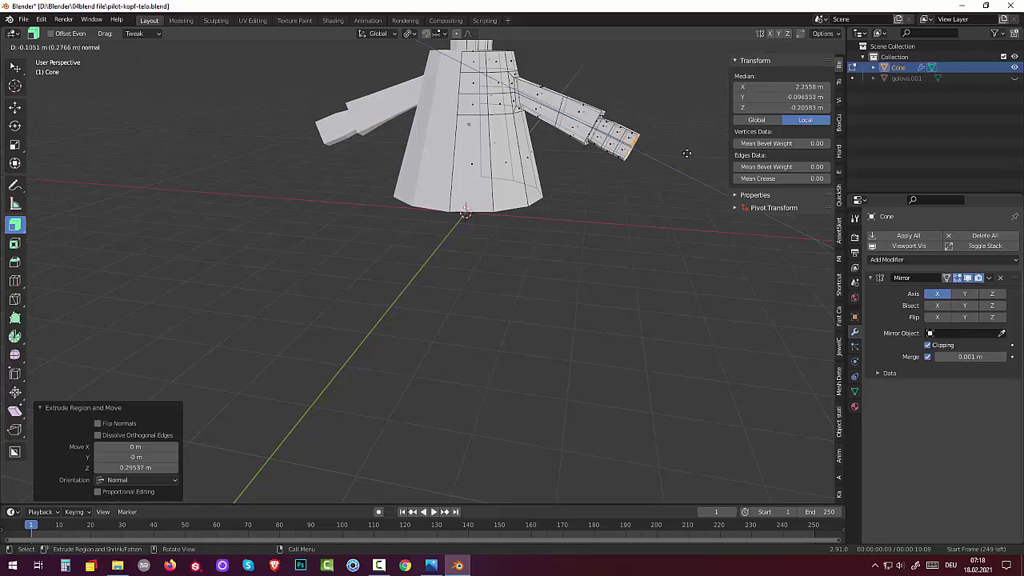
right_click(686, 153)
key("ctrl+z")
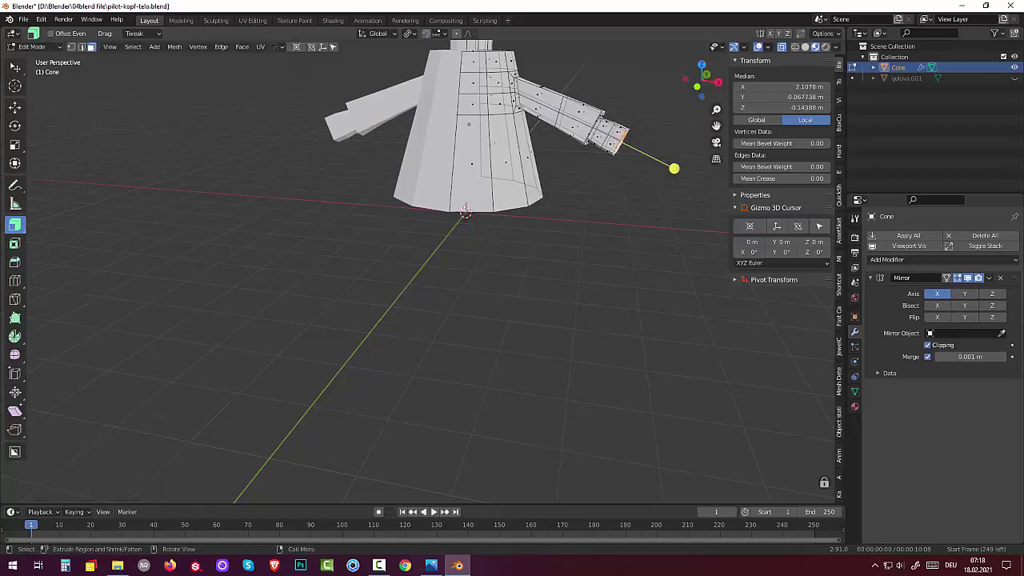
key("s")
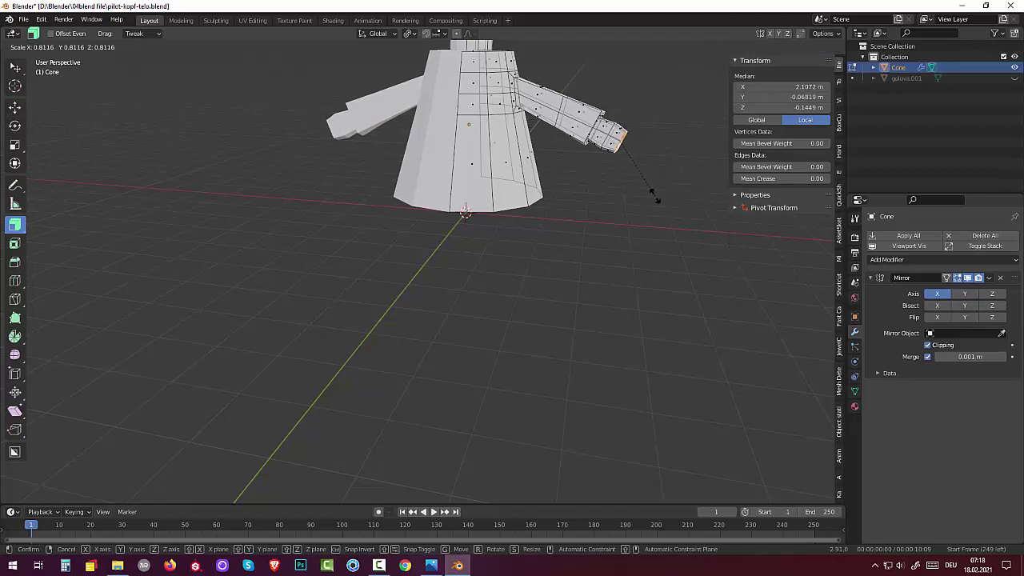
left_click(654, 196)
mouse_move(640, 194)
middle_mouse_down()
mouse_move(581, 199)
mouse_move(576, 221)
mouse_move(624, 235)
mouse_move(653, 219)
mouse_move(596, 232)
middle_mouse_up()
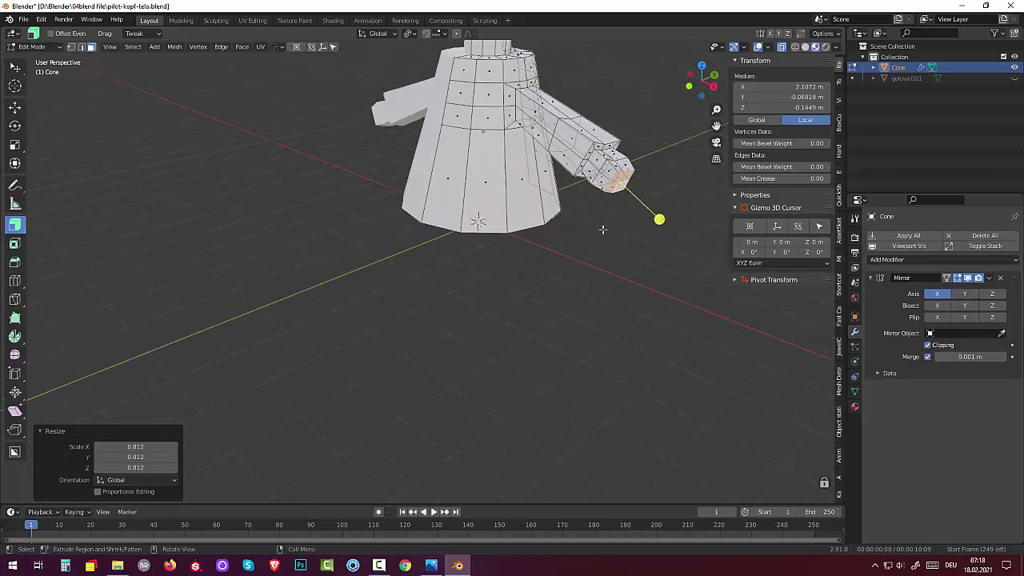
Turn off X-ray, select the hand's side faces, and extrude them twice to about 0.13 m.
left_click(782, 46)
left_click(601, 184)
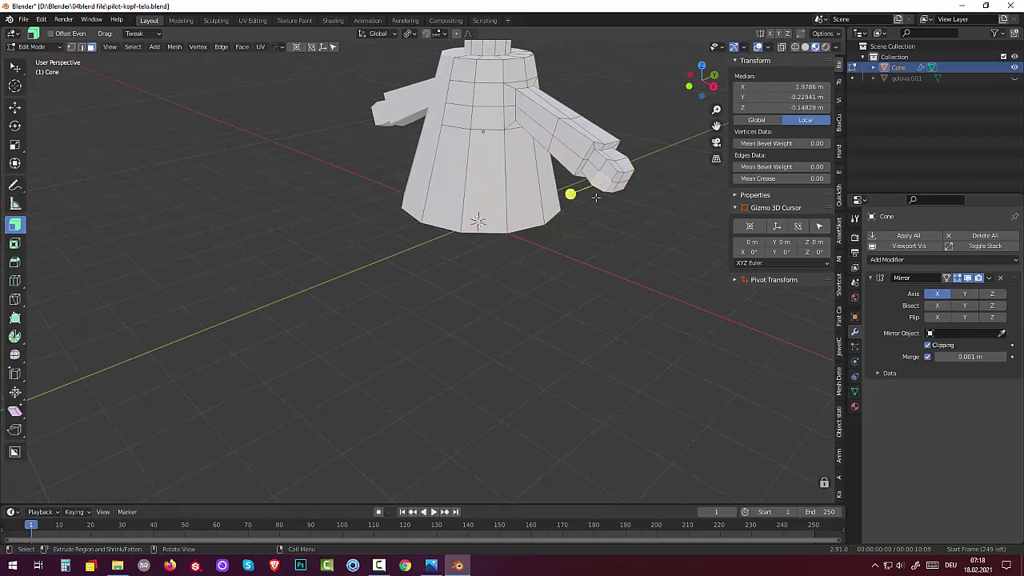
middle_click_drag(596, 197, 587, 329)
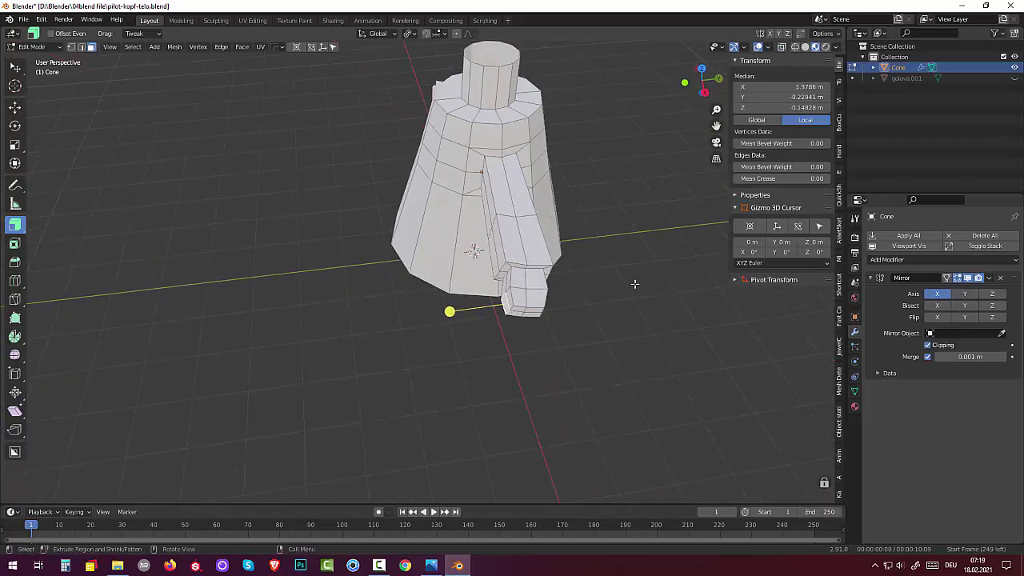
key("e")
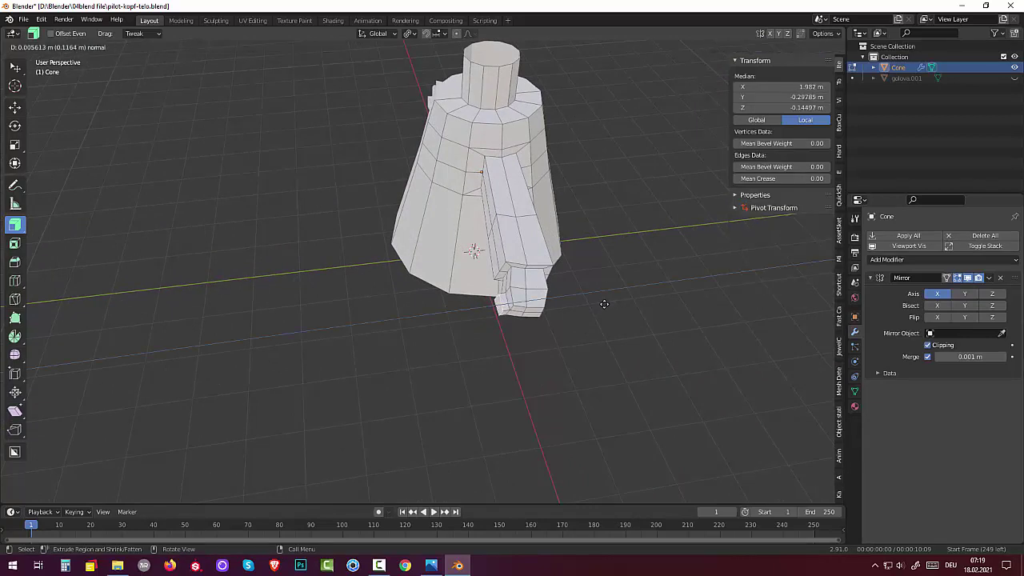
left_click(604, 304)
key("e")
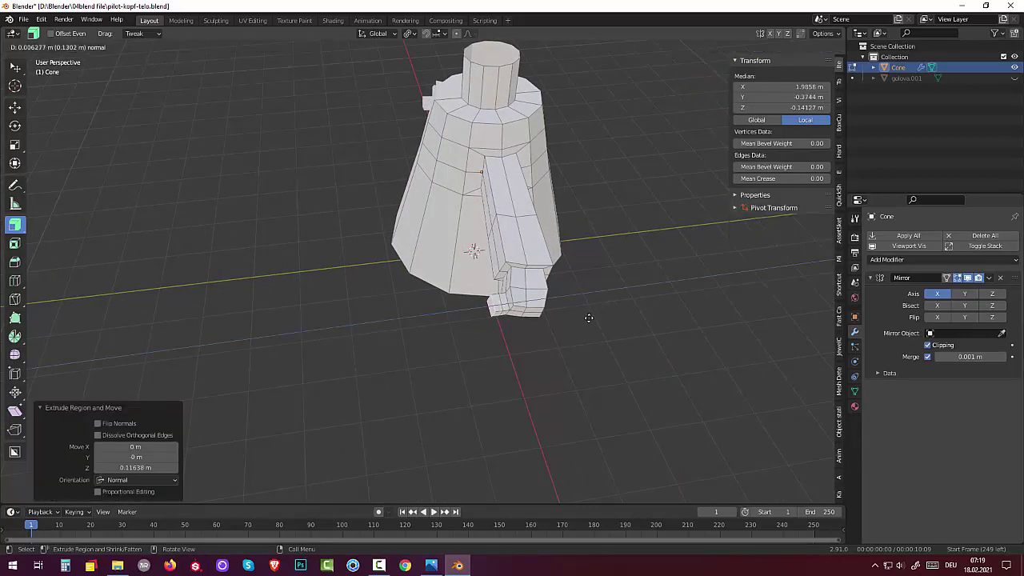
left_click(589, 318)
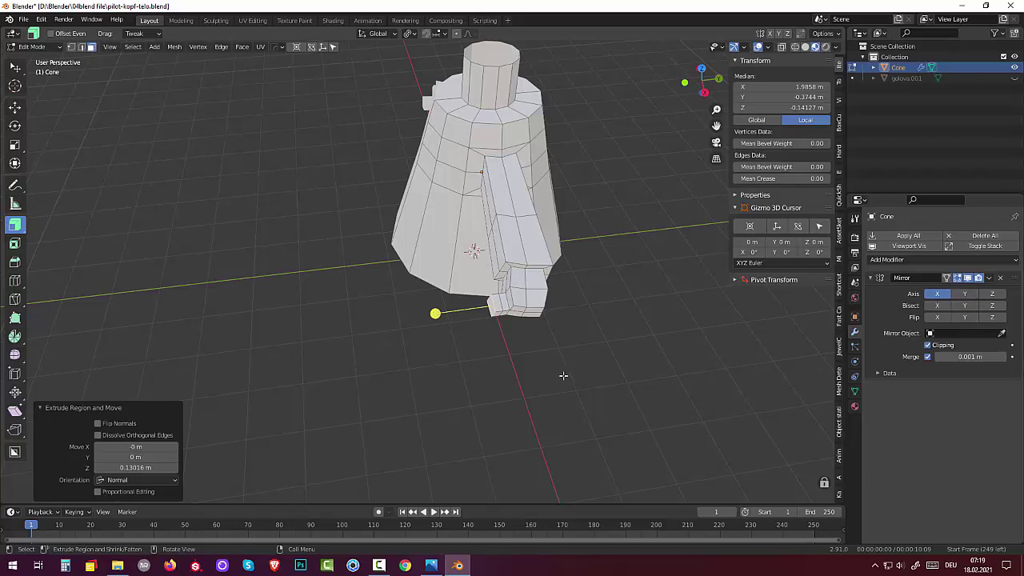
Rotate the thumb piece 11° around Z and extrude it further.
key("r")
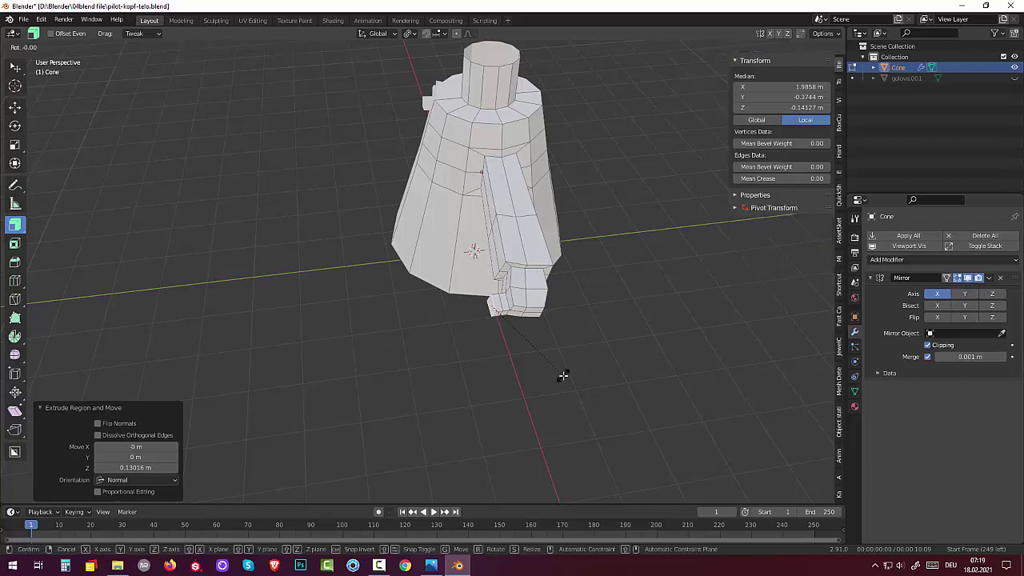
key("z")
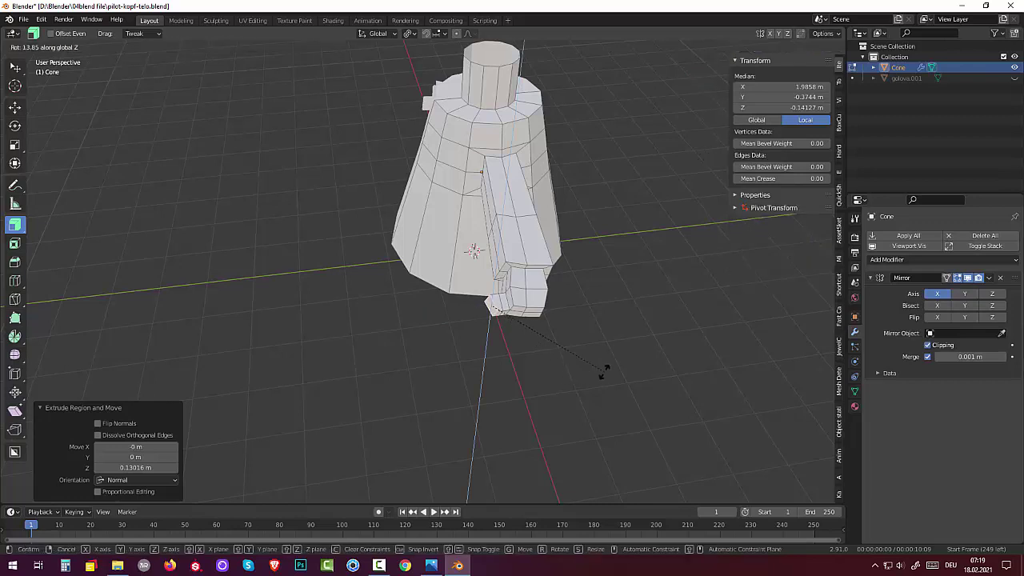
left_click(593, 374)
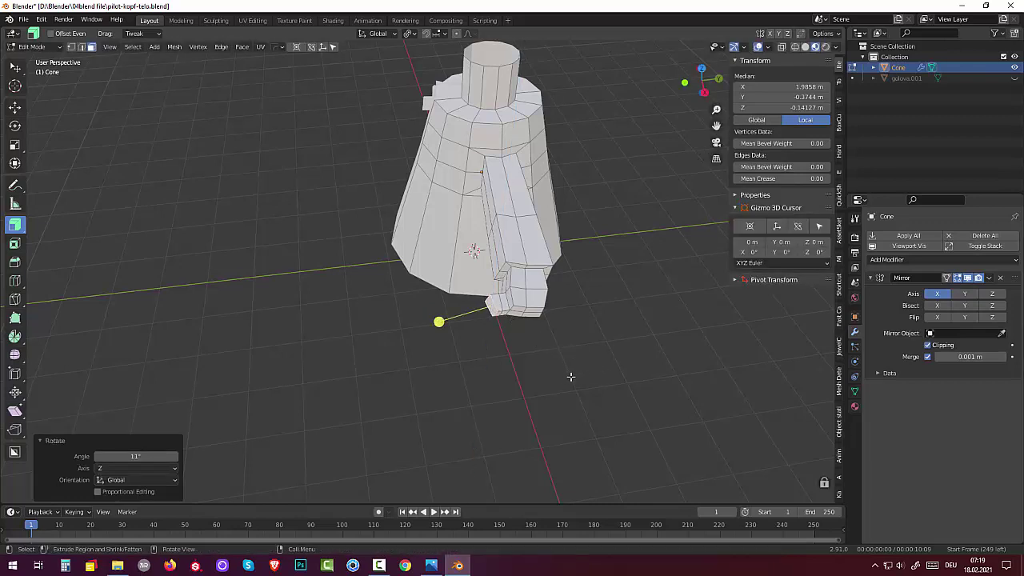
key("e")
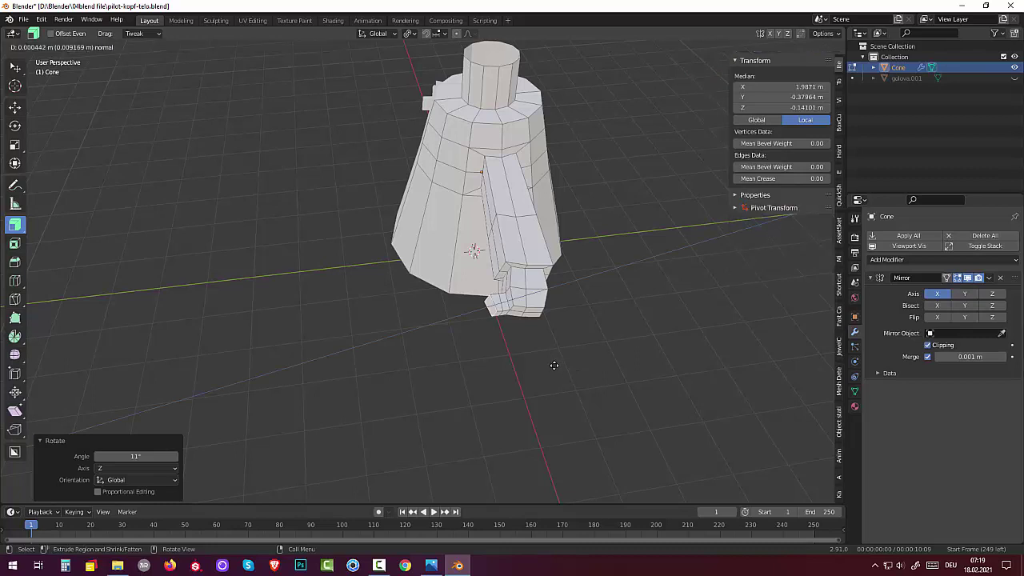
left_click(550, 368)
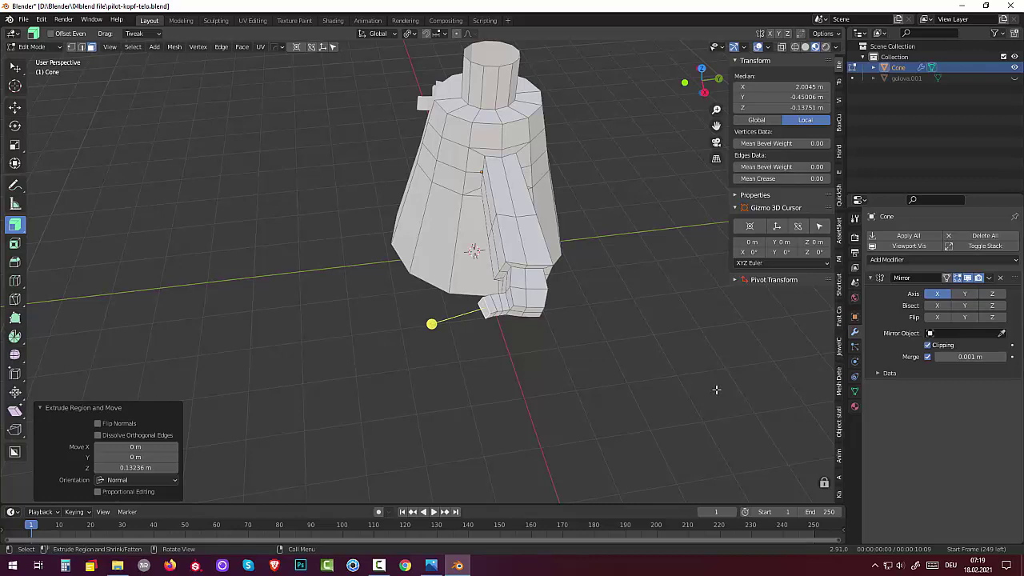
Scale the thumb section to 0.9, extrude the tip about 0.156 m, and taper it to 0.700.
key("e")
key("s")
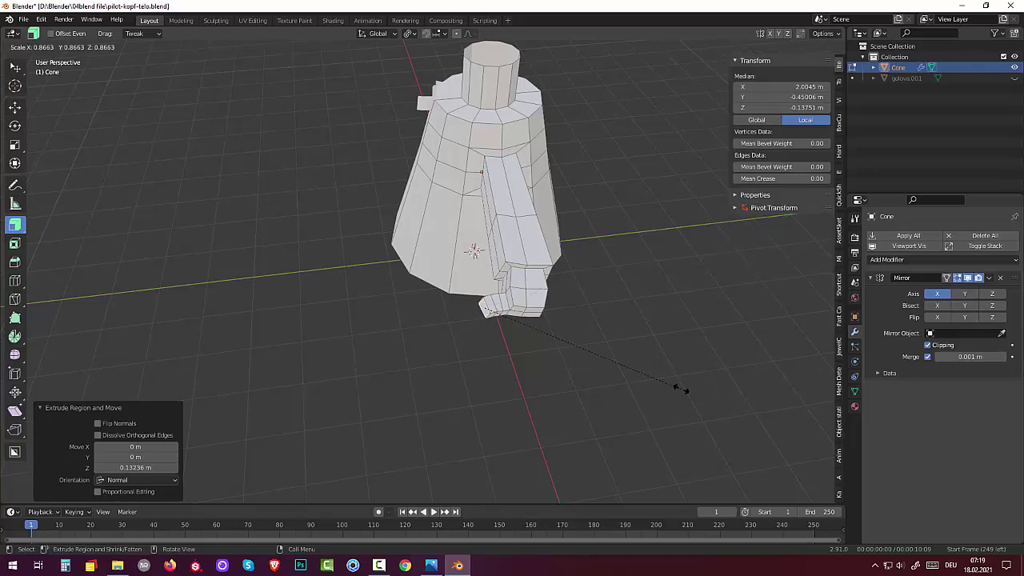
key("ctrl")
left_click(681, 389, "ctrl")
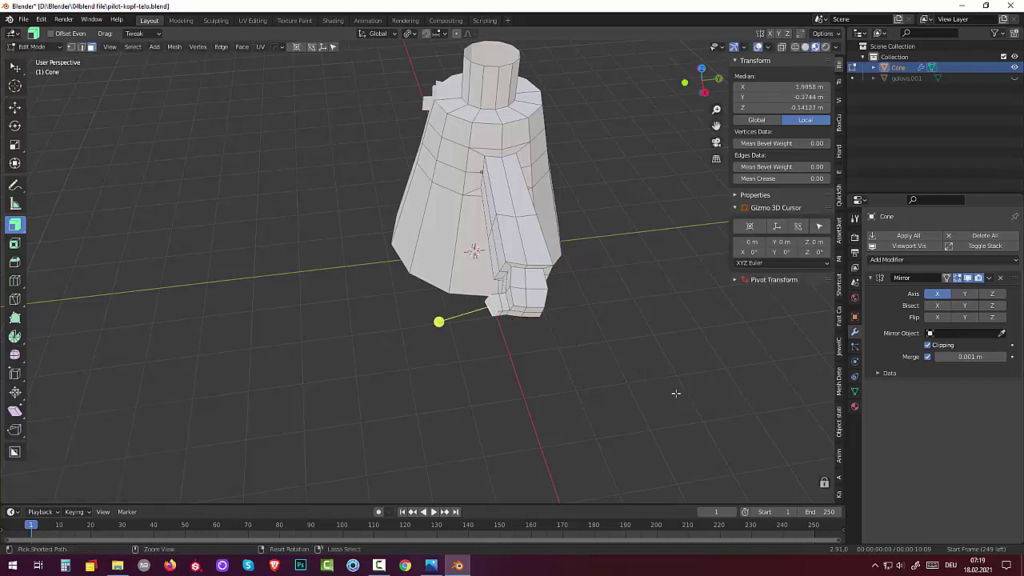
key("e")
left_click(549, 377)
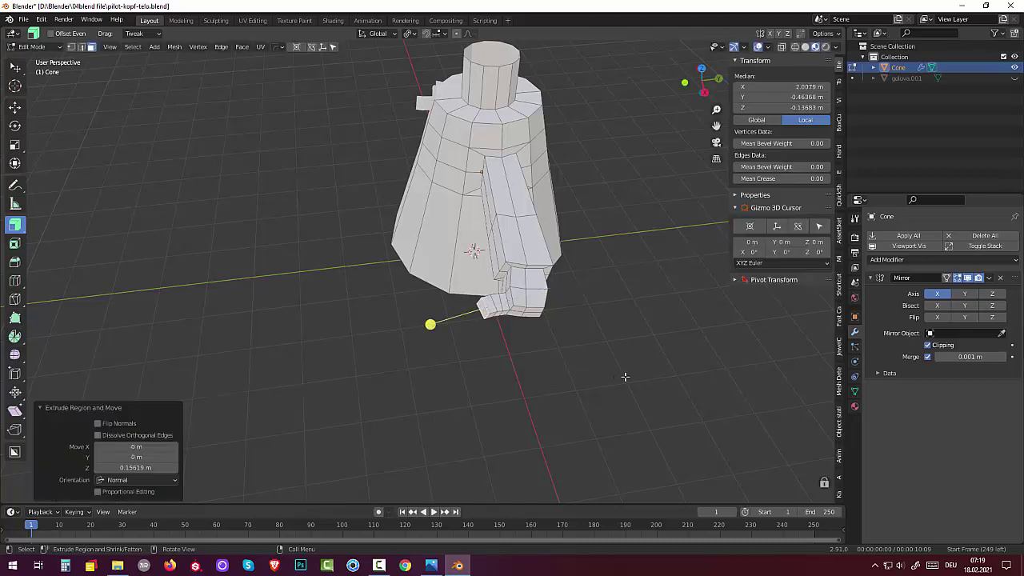
key("s")
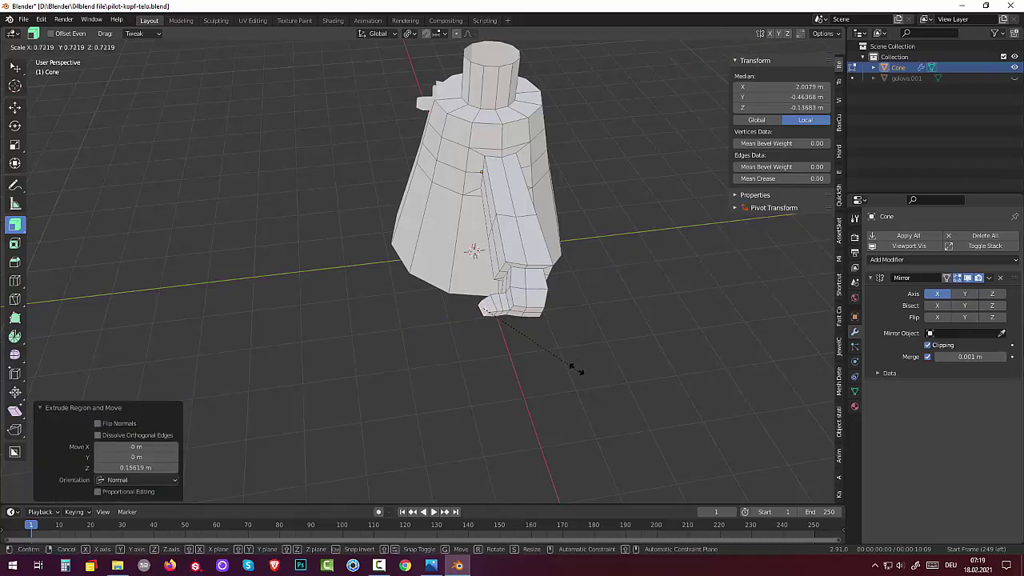
left_click(577, 369, "ctrl")
mouse_move(576, 366)
middle_mouse_down()
mouse_move(567, 309)
mouse_move(546, 277)
middle_mouse_up()
left_click(475, 236)
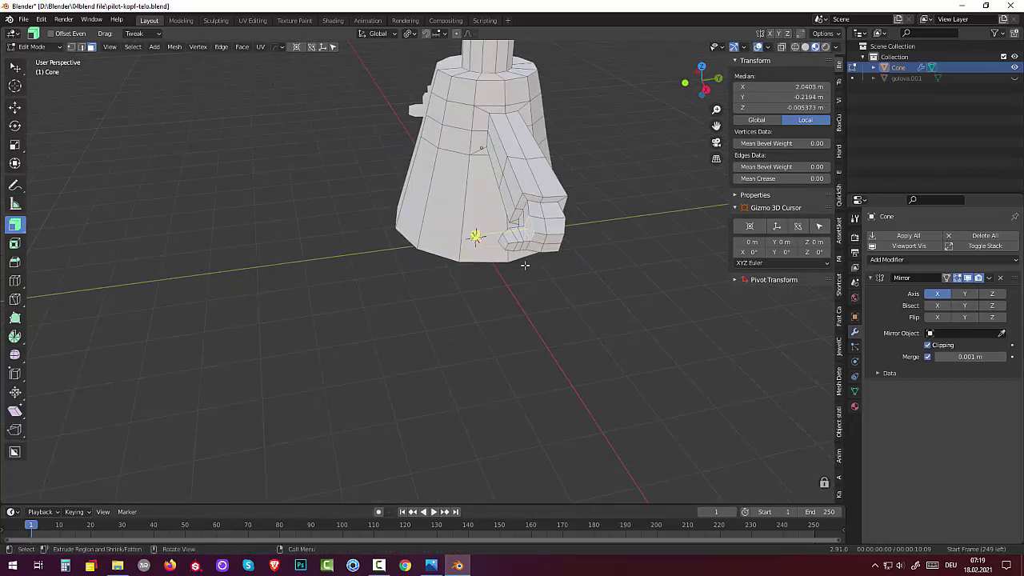
Move a hand edge about 0.116 m up, shifting it -0.047 m in X and 0.025 m in Y.
left_click(82, 46)
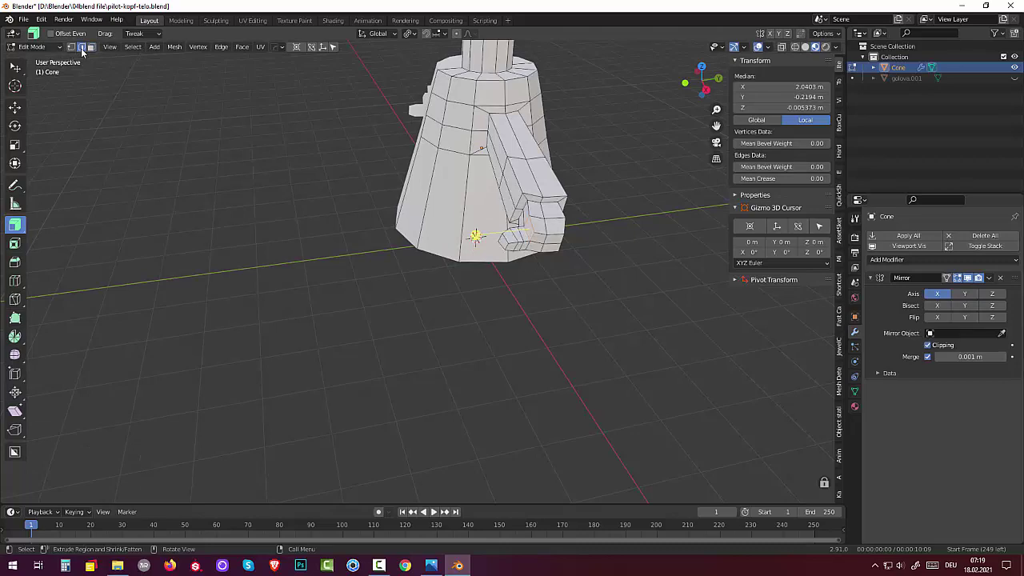
left_click(476, 236)
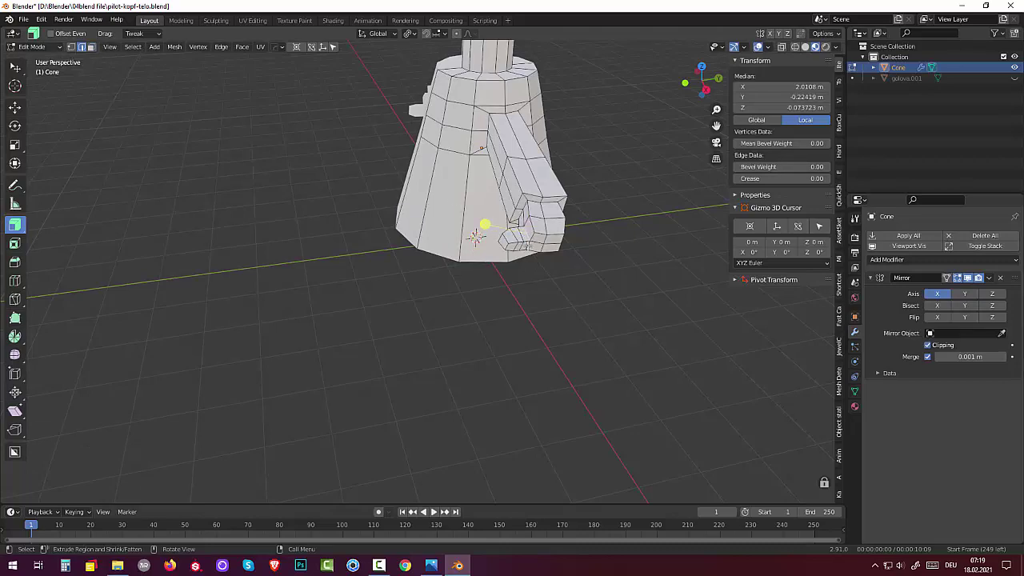
middle_click_drag(529, 229, 592, 214)
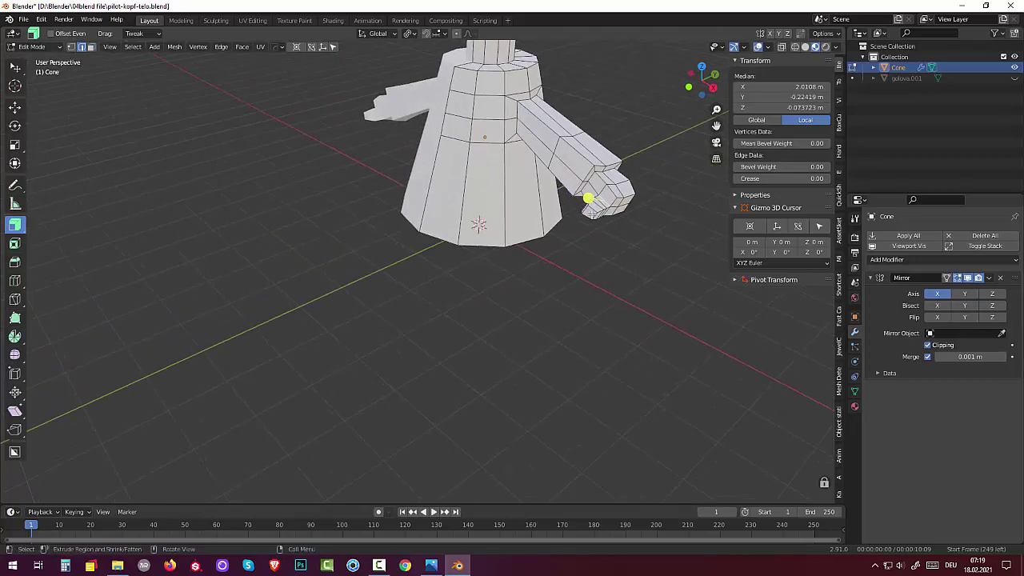
middle_click_drag(604, 216, 536, 214)
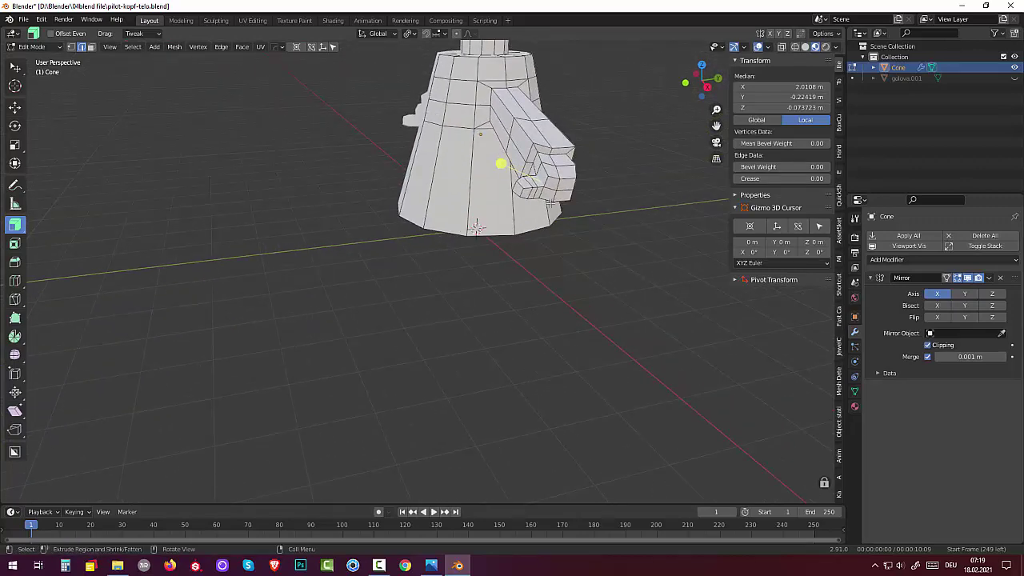
key("g")
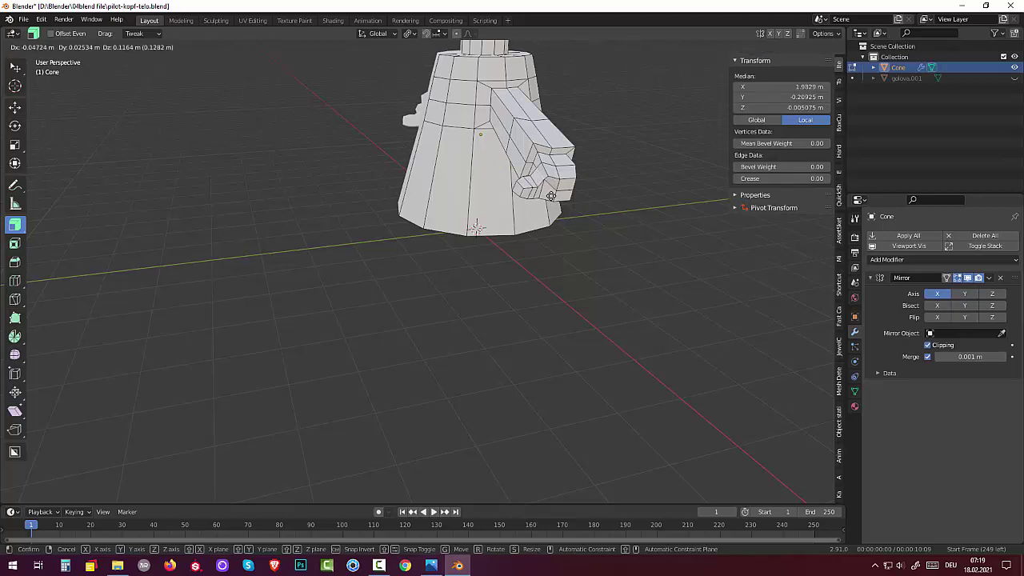
left_click(491, 167)
middle_click_drag(491, 167, 434, 248)
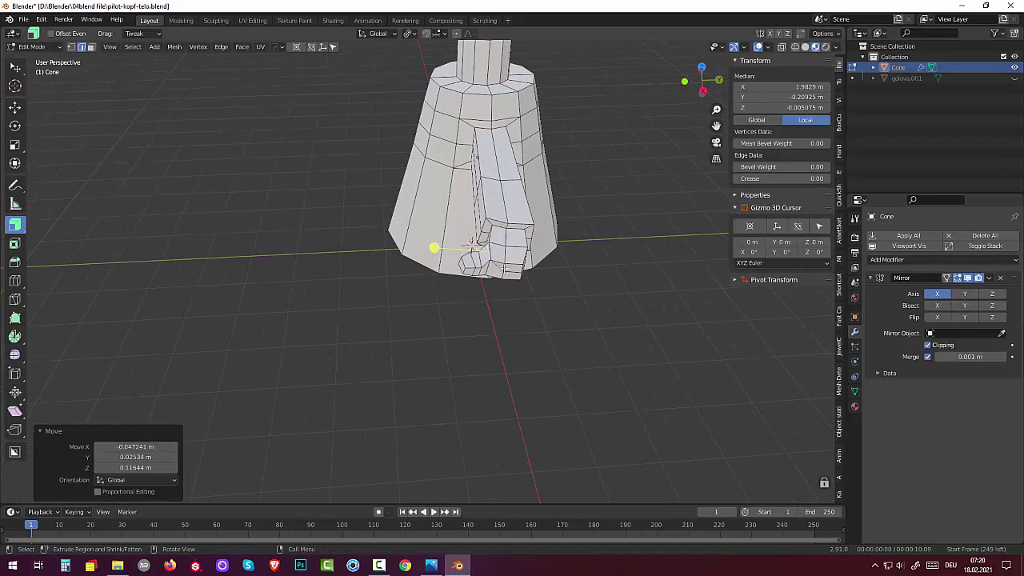
left_click(502, 277, "shift")
Add another bottom hand edge to the selection and slide the edges along Y.
left_click(504, 278, "shift")
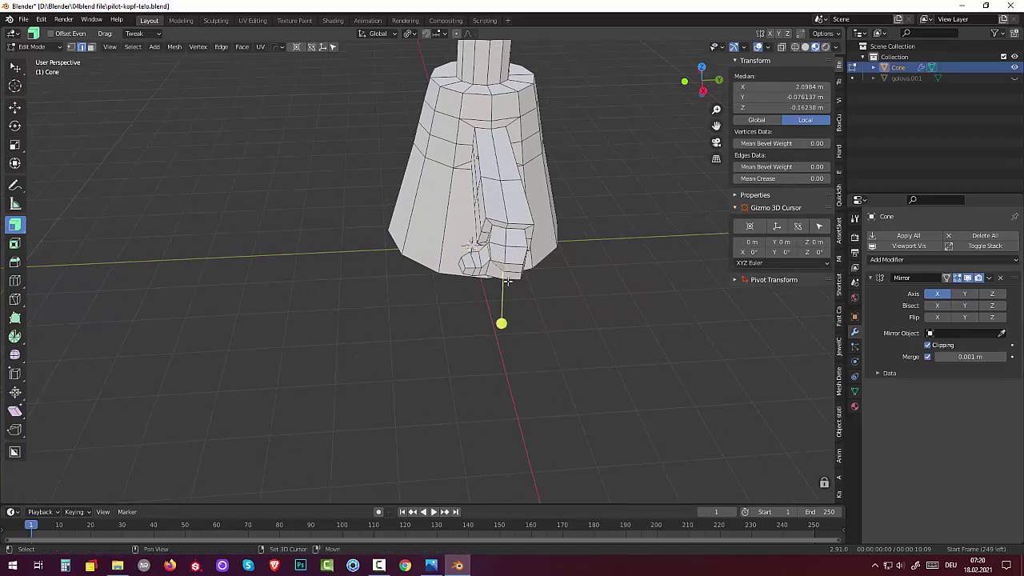
mouse_move(533, 302)
middle_mouse_down()
mouse_move(544, 304)
mouse_move(539, 320)
mouse_move(539, 300)
middle_mouse_up()
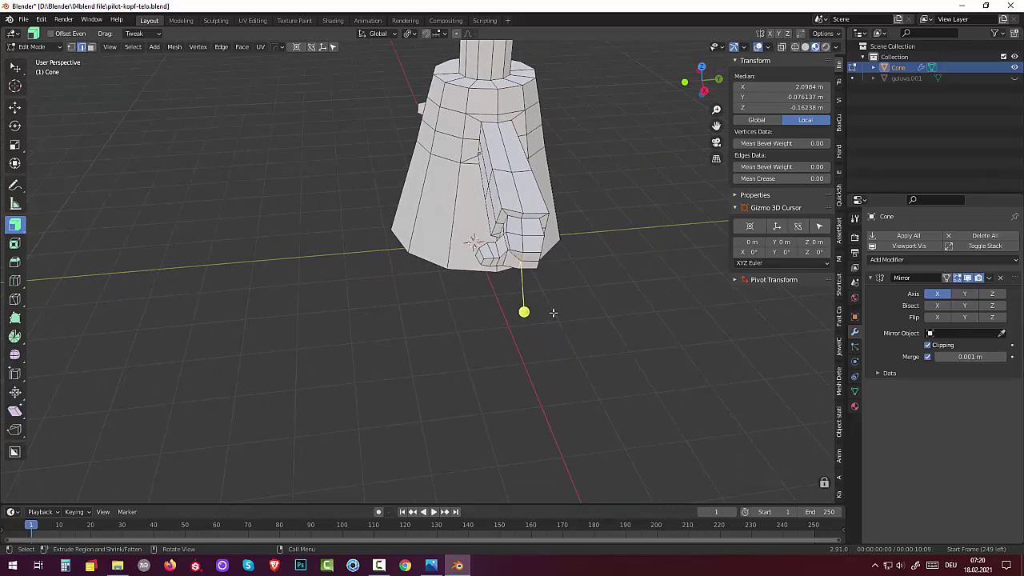
key("g")
key("y")
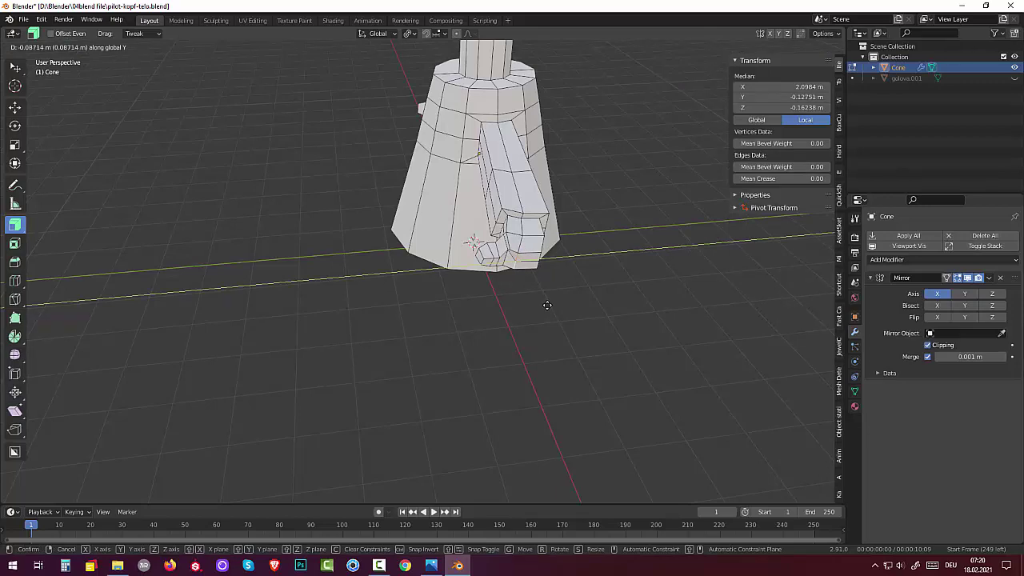
left_click(547, 305)
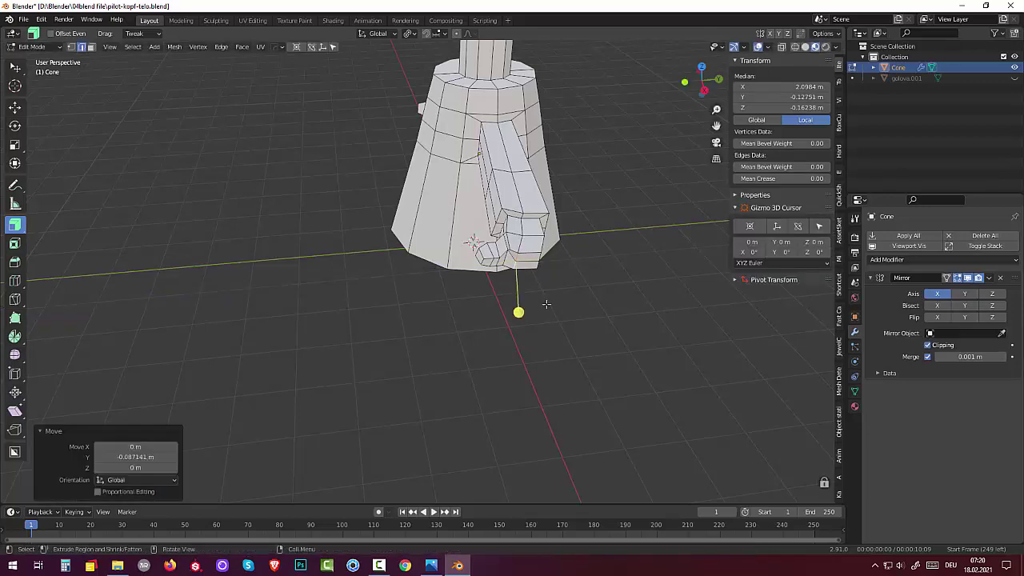
middle_click_drag(550, 301, 529, 291)
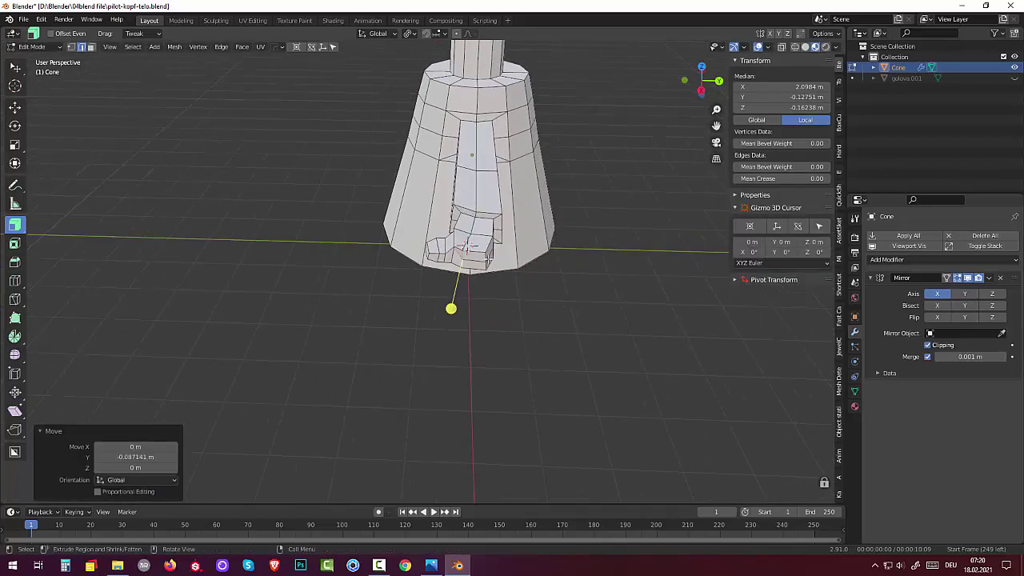
Box-select a different set of hand edges and slide them along Y.
left_click(488, 256)
left_click_drag(488, 254, 539, 301)
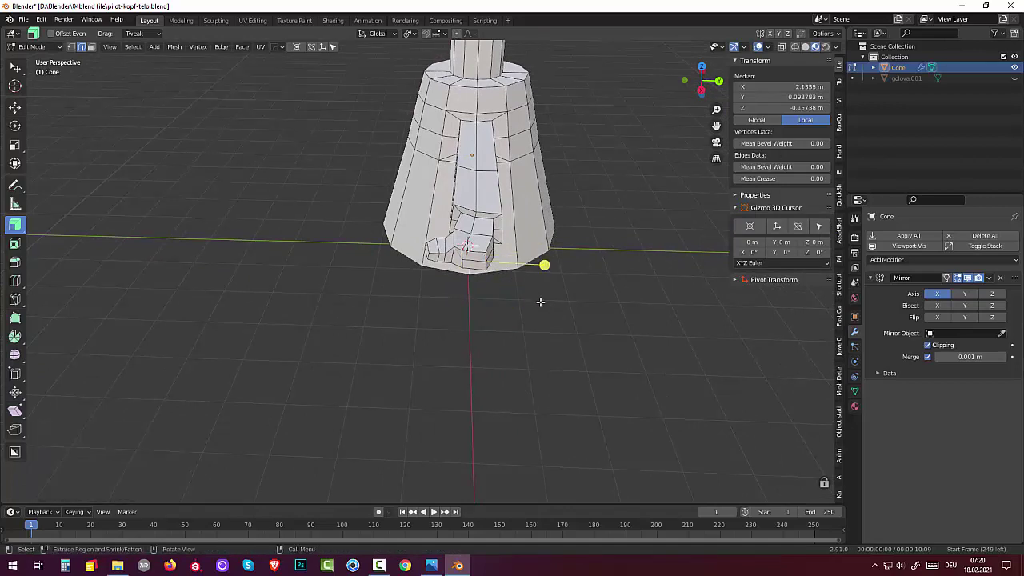
key("g")
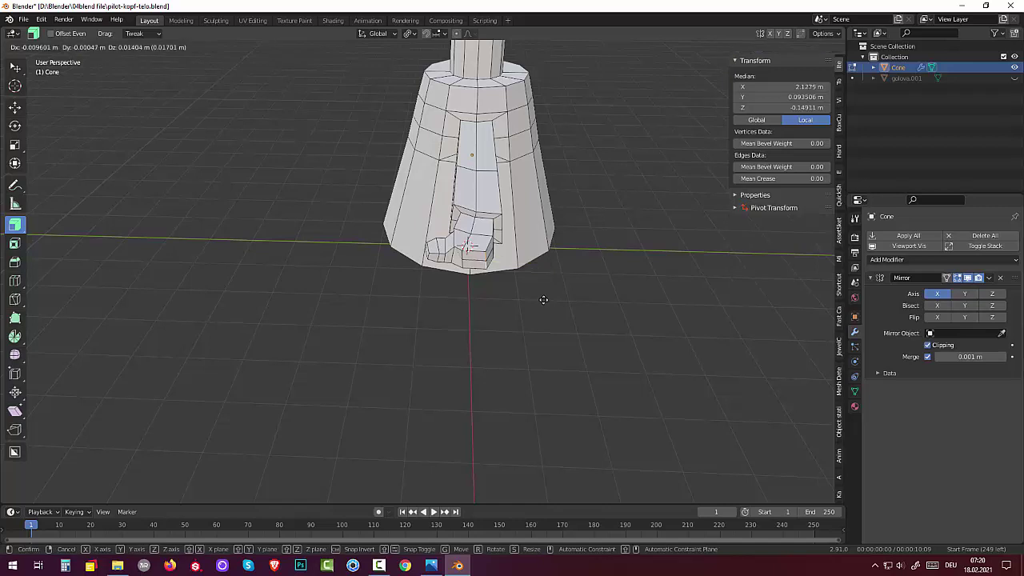
key("y")
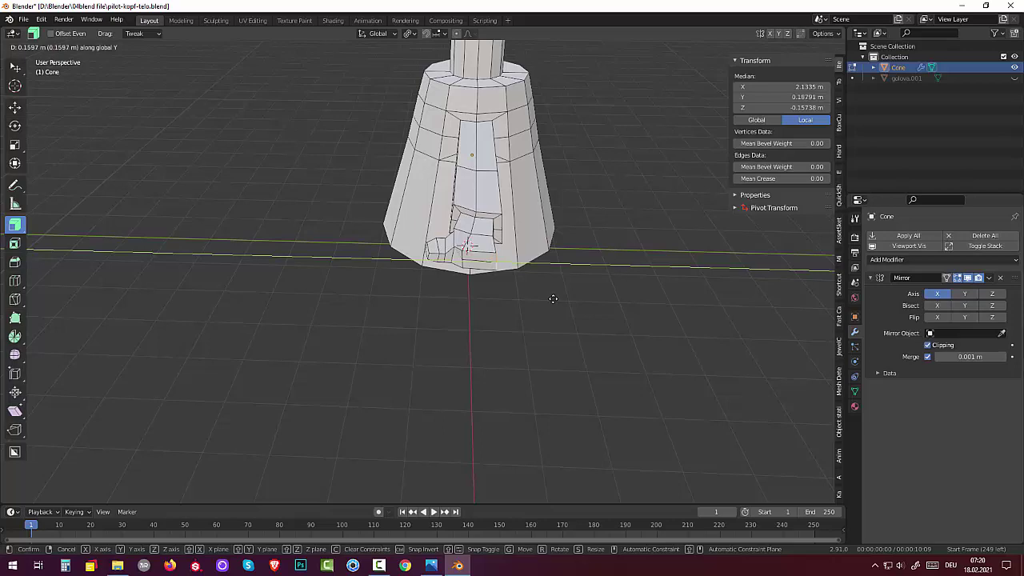
left_click(553, 298)
middle_click_drag(481, 277, 506, 229)
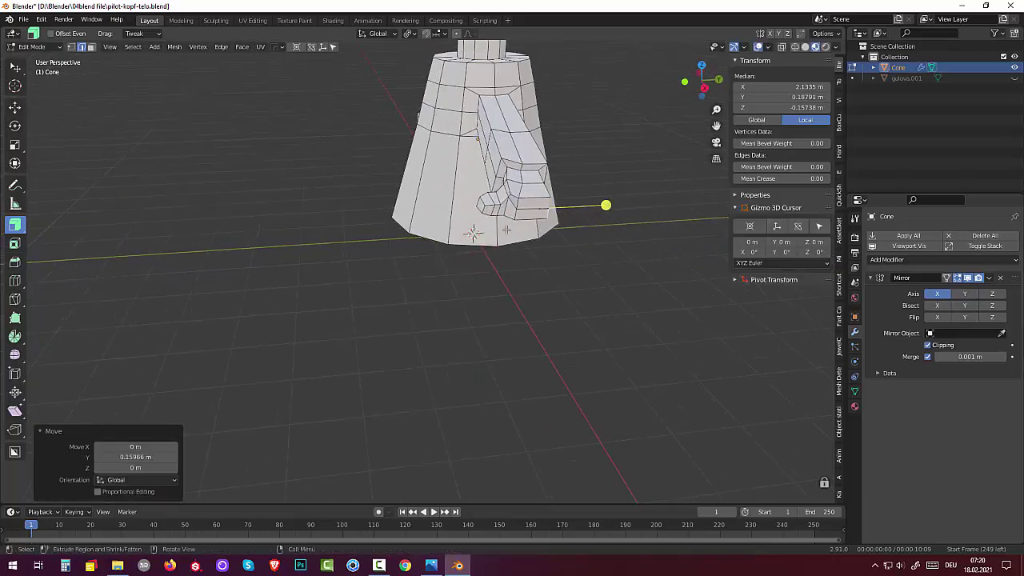
Slide another single hand edge along the Y axis.
left_click(518, 205)
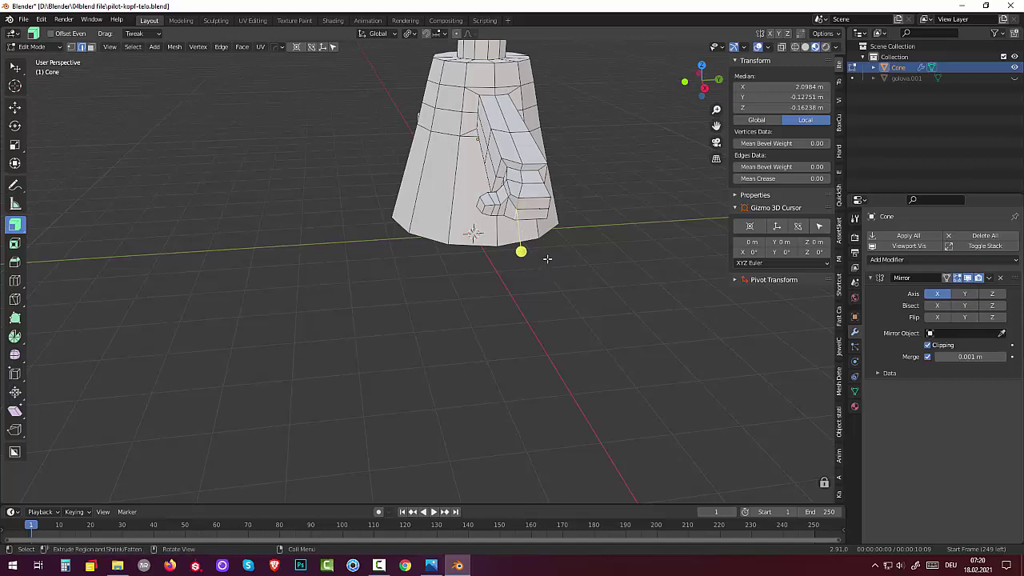
key("g")
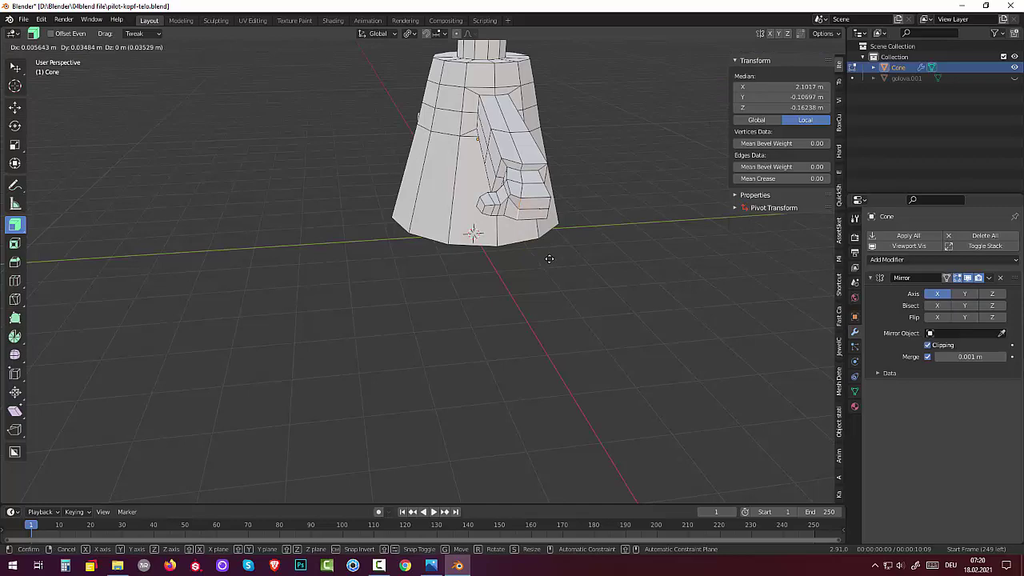
key("y")
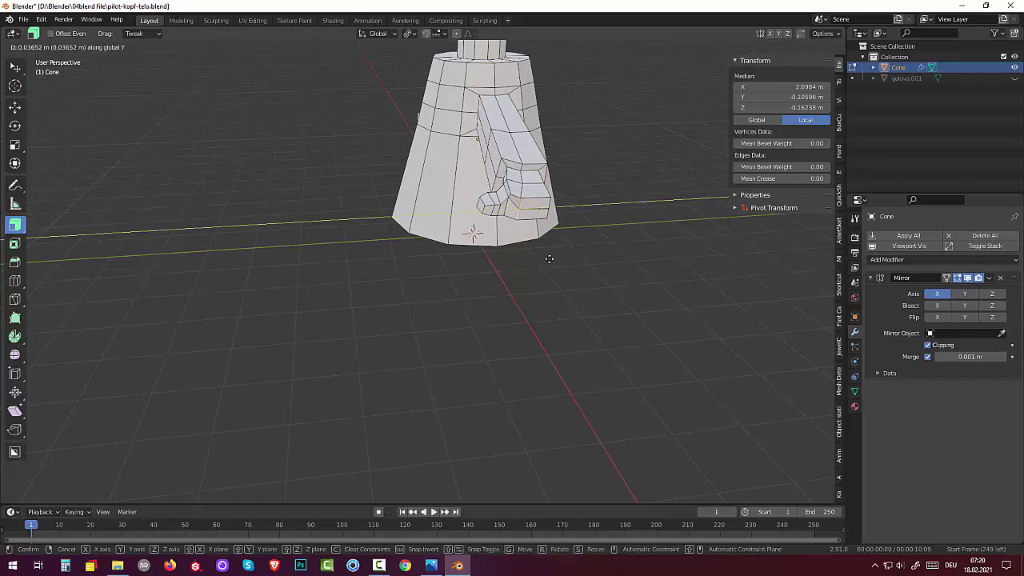
left_click(550, 258)
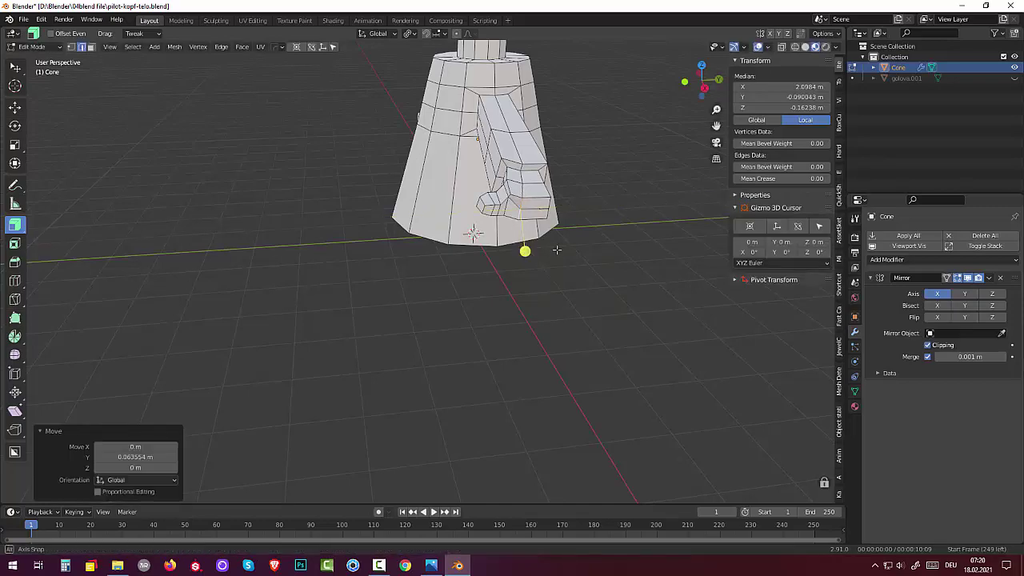
middle_click_drag(550, 248, 490, 261)
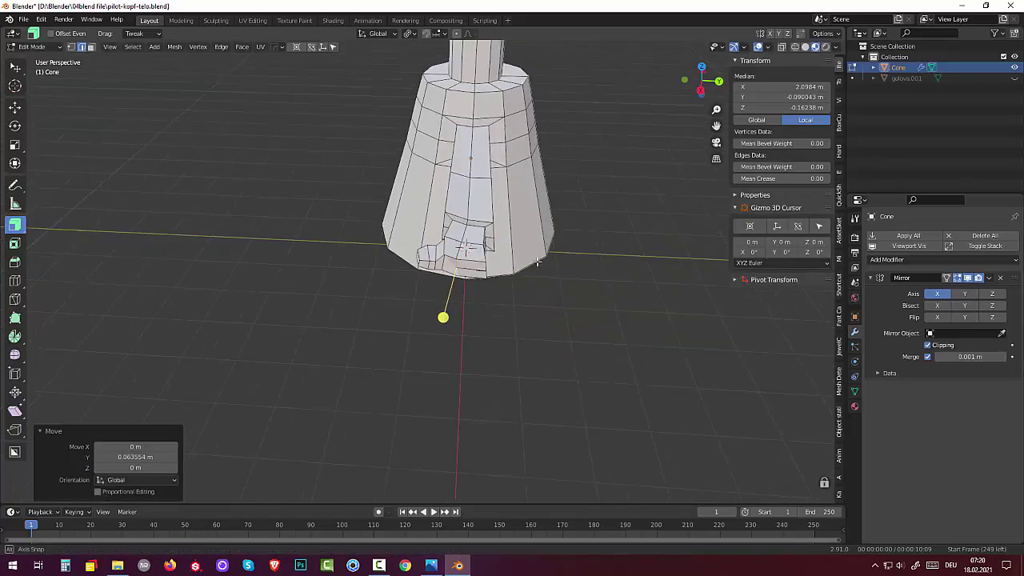
Select edges on the lower arm and move them into a squarer position.
left_click(462, 244)
mouse_move(464, 246)
middle_mouse_down()
mouse_move(462, 297)
mouse_move(388, 326)
middle_mouse_up()
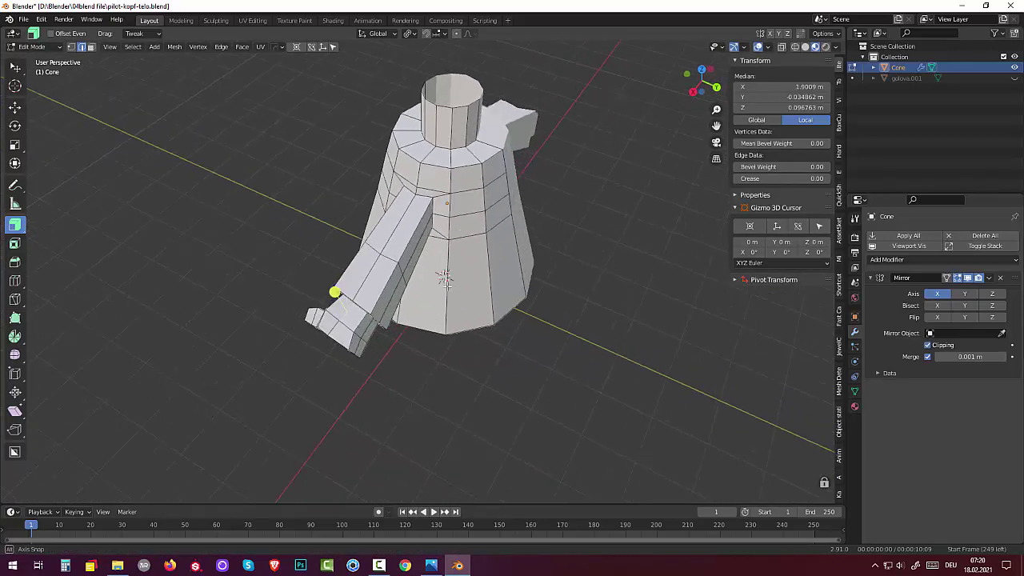
left_click(318, 312)
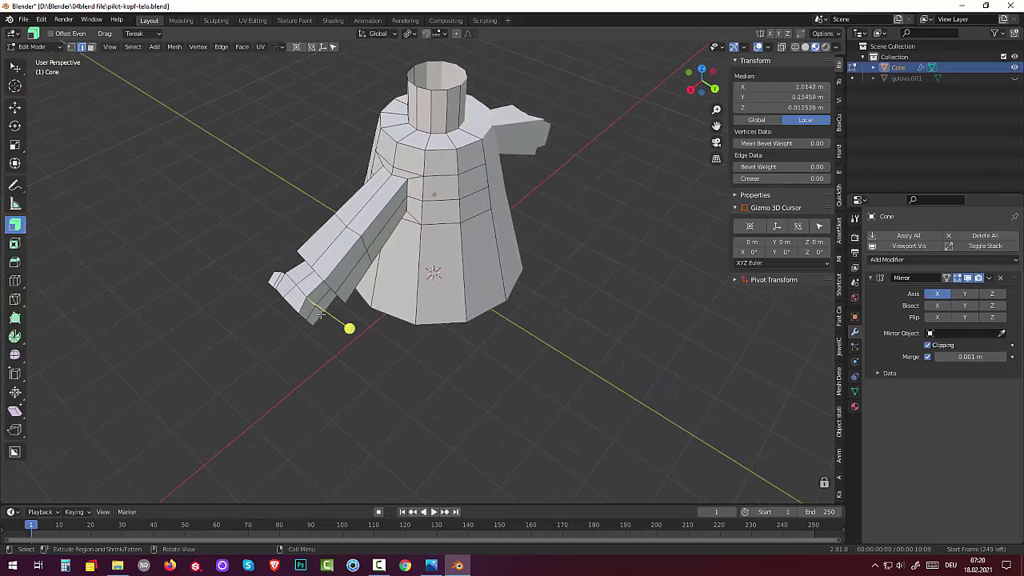
left_click(318, 311, "shift")
middle_click_drag(318, 312, 423, 351)
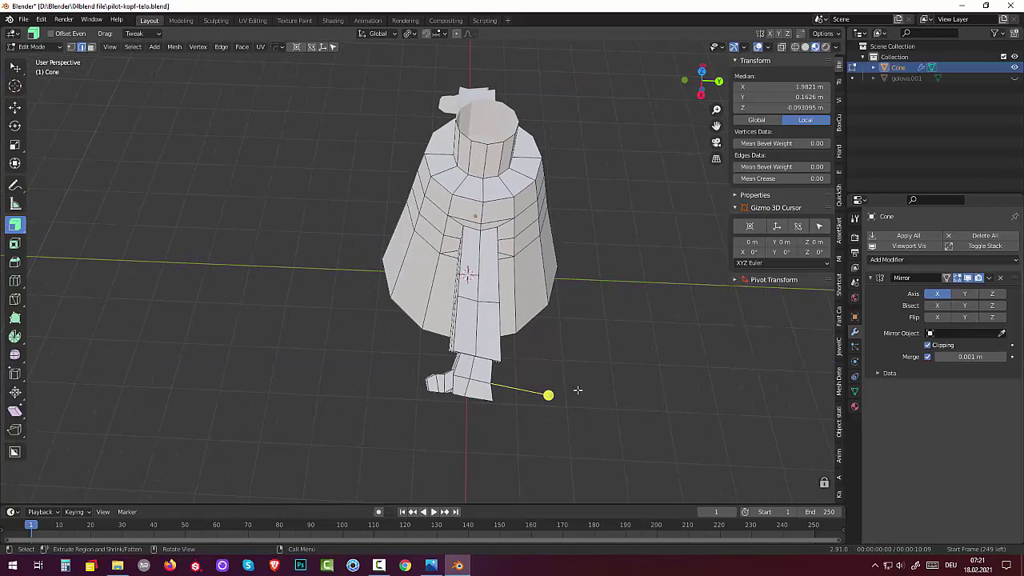
key("g")
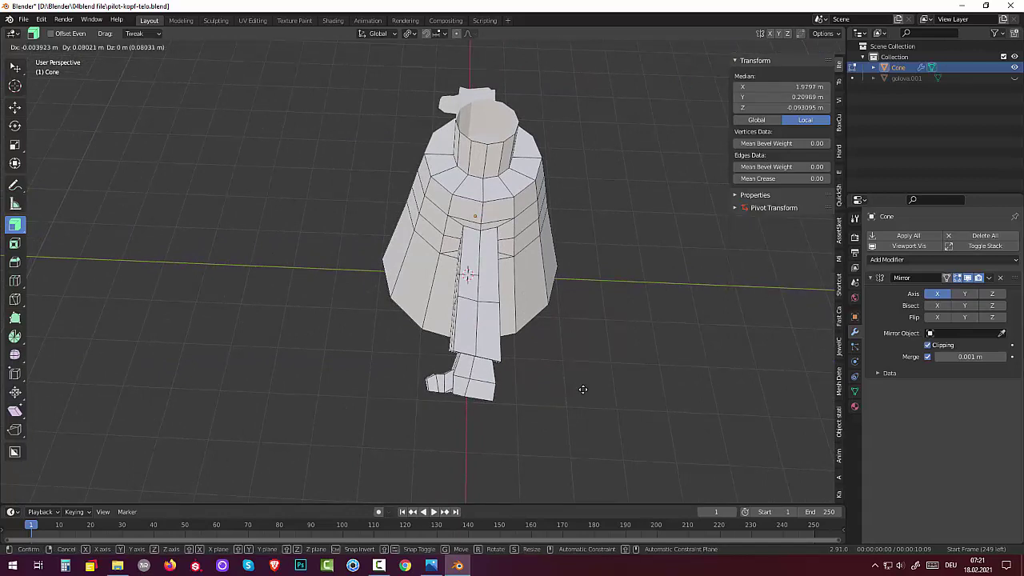
left_click(583, 389)
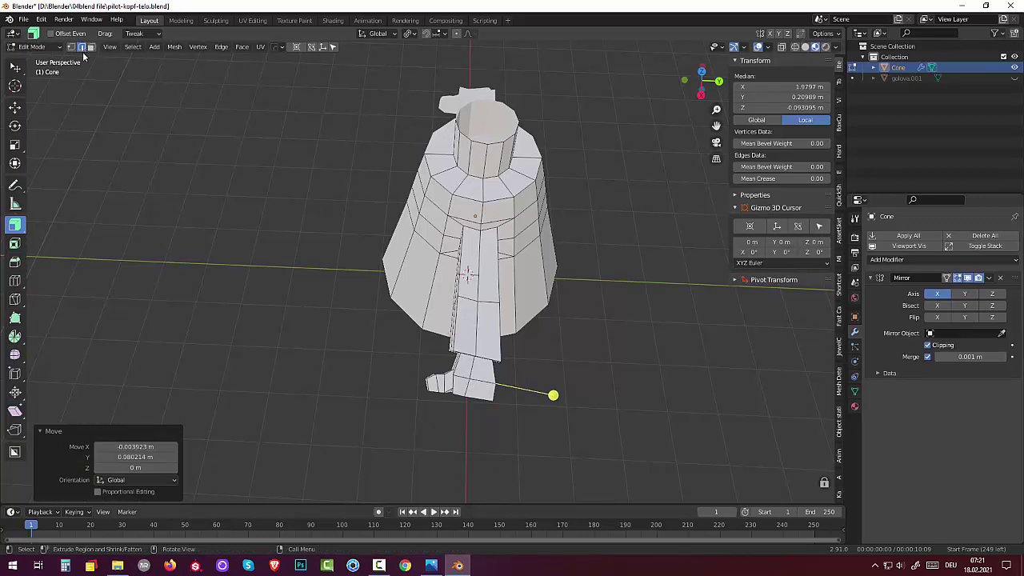
Switch to vertex select mode and pick a single vertex on the hand.
left_click(71, 47)
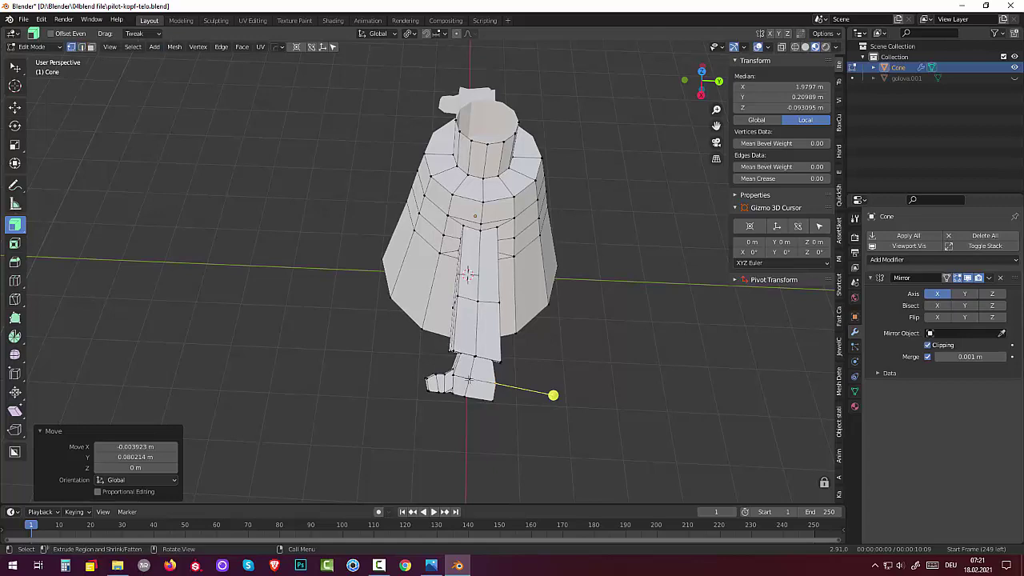
left_click(489, 383)
scroll(480, 377, "up", 3)
Knife-cut a new edge across the hand faces.
mouse_move(480, 343)
middle_mouse_down()
mouse_move(475, 354)
mouse_move(471, 345)
middle_mouse_up()
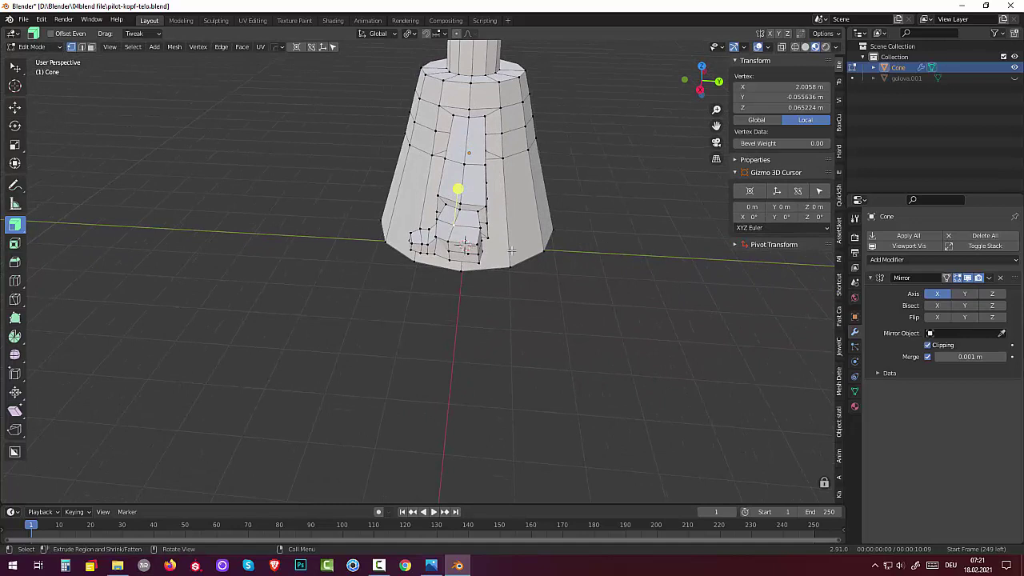
key("k")
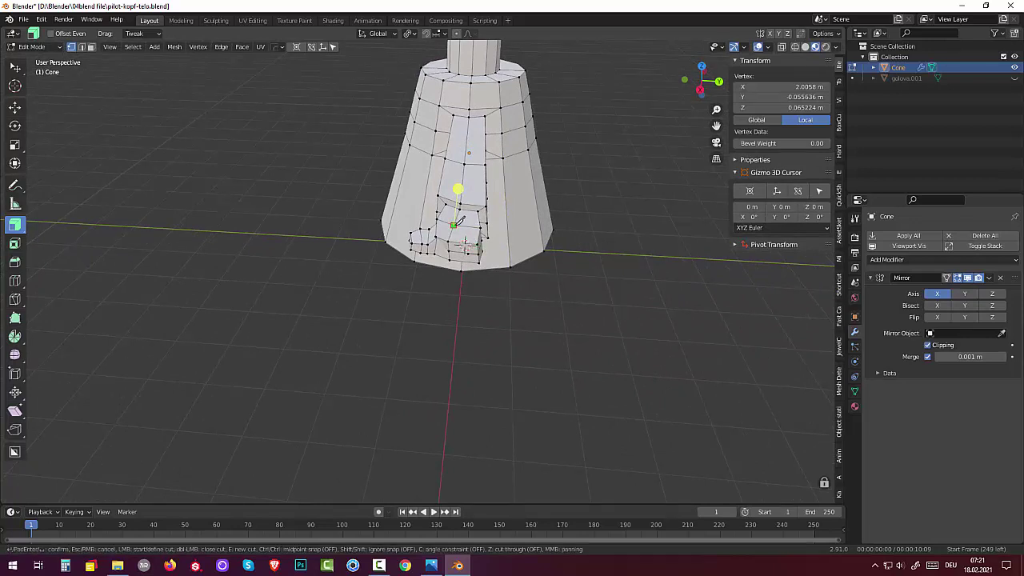
left_click(465, 242)
middle_click_drag(470, 254, 488, 160)
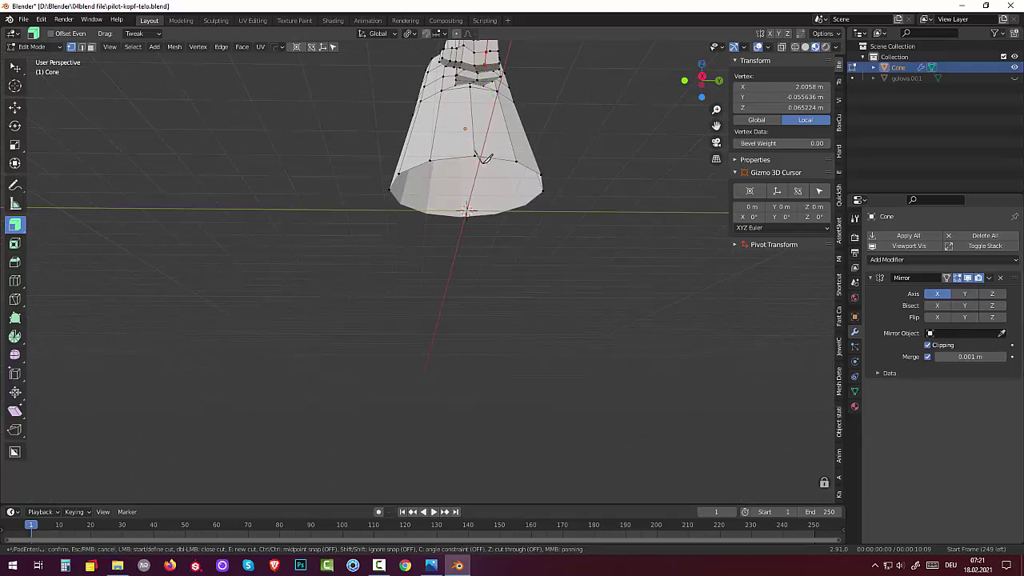
key("Return")
middle_click_drag(490, 150, 507, 197)
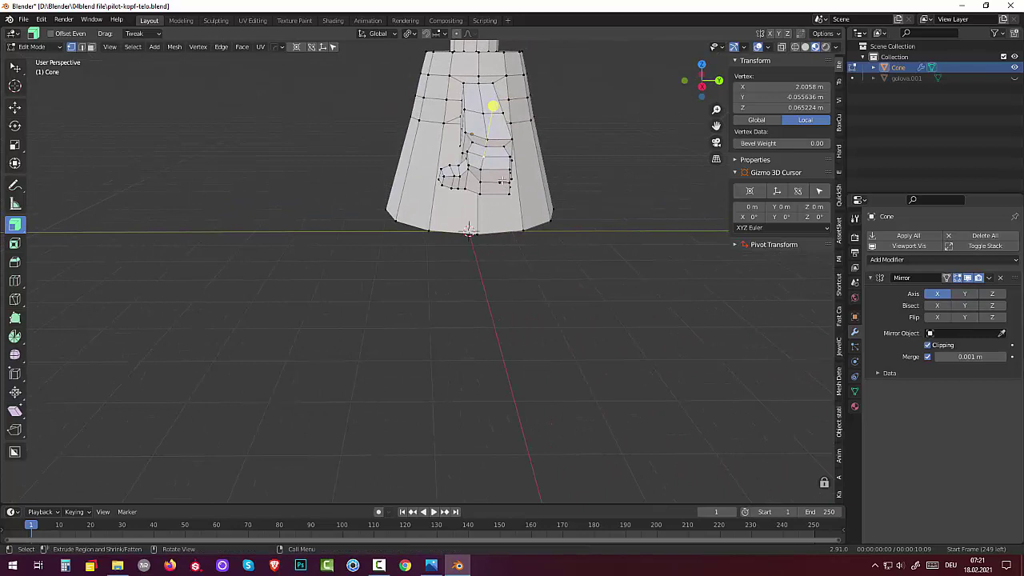
Dissolve the stray hand vertex, then select vertices on the hand's side.
left_click(503, 180)
key("x")
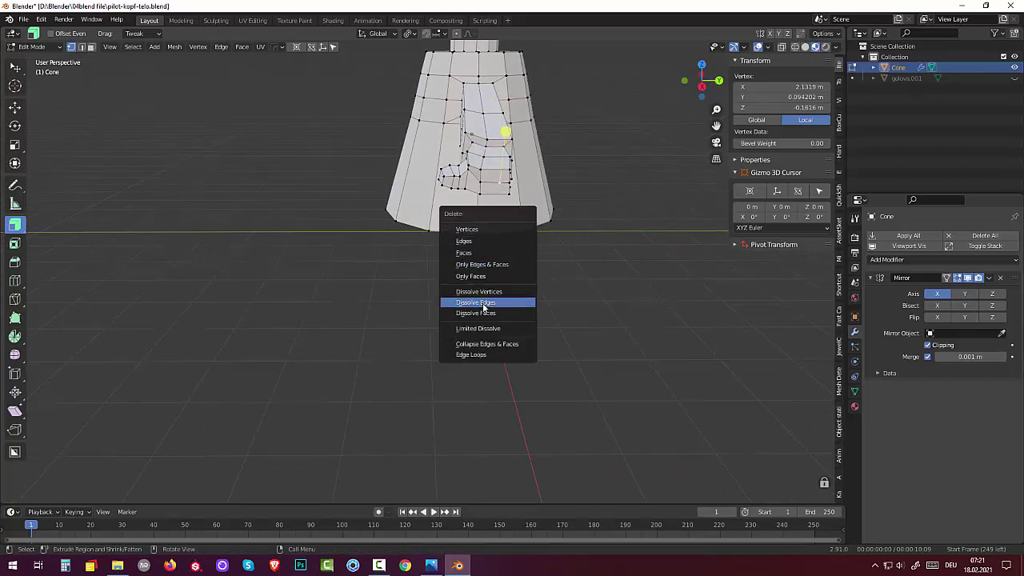
left_click(488, 291)
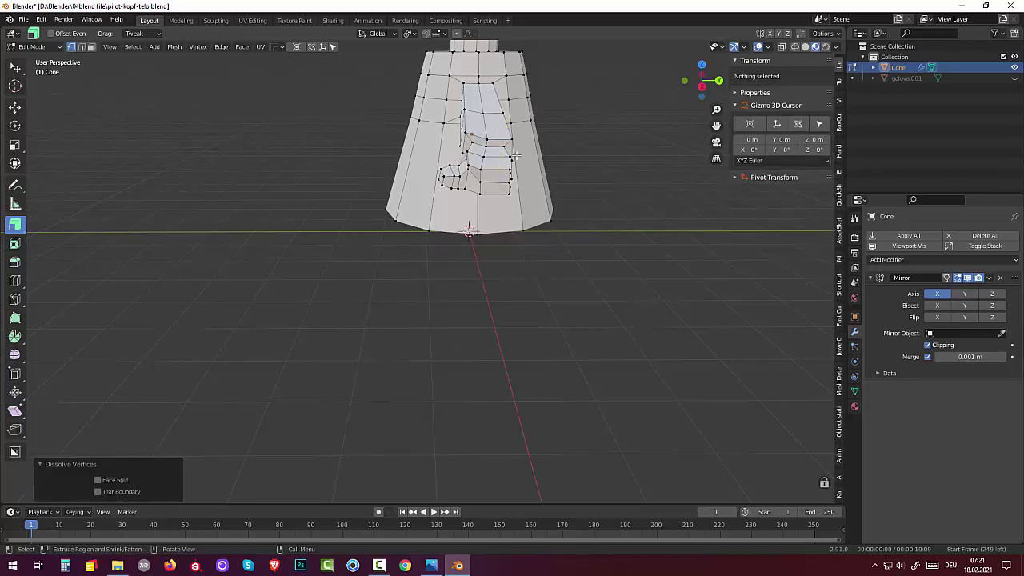
mouse_move(516, 156)
middle_mouse_down()
mouse_move(472, 179)
mouse_move(524, 323)
middle_mouse_up()
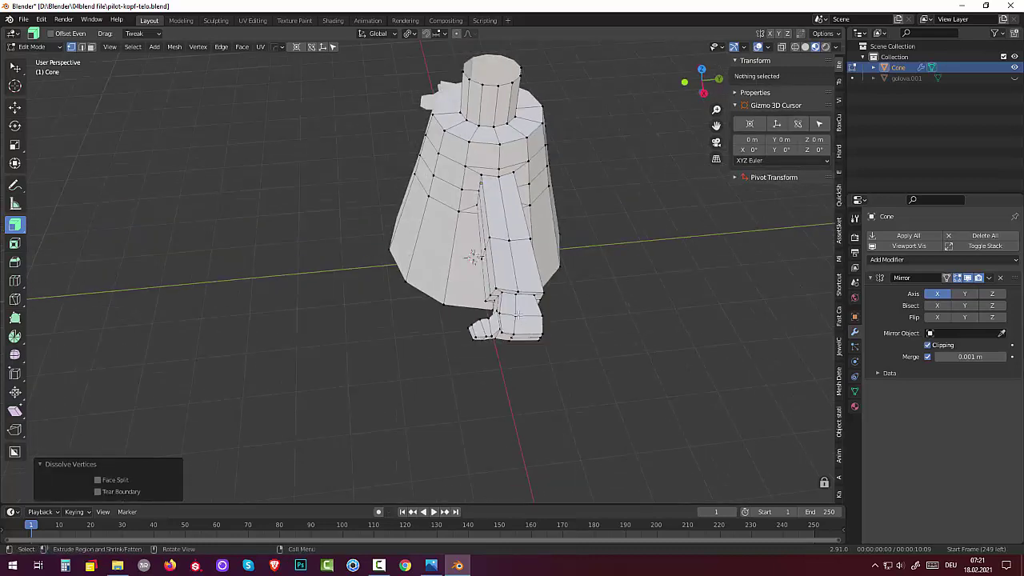
left_click(518, 315)
left_click(533, 304)
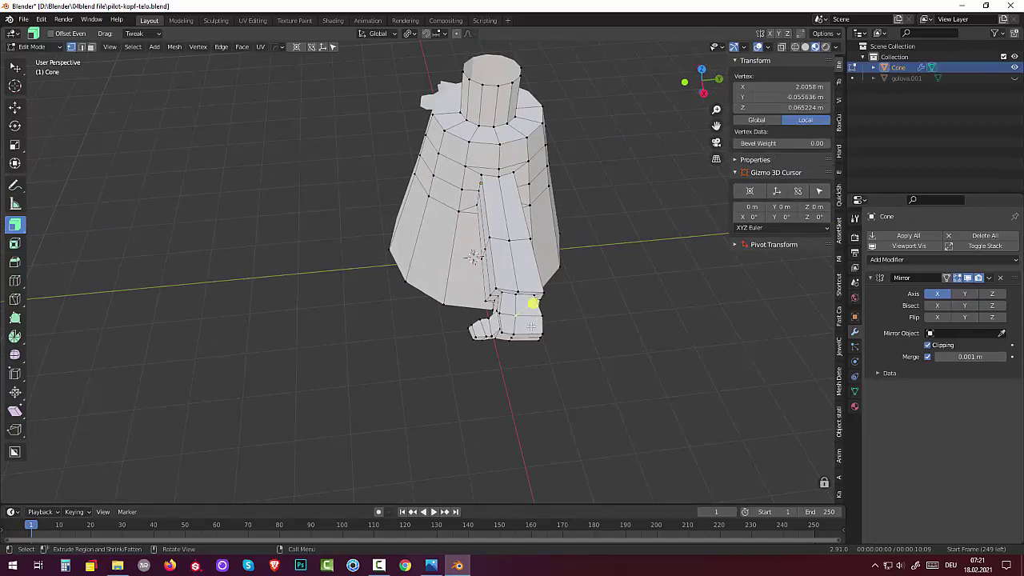
Select two hand vertices and move them into place.
middle_click_drag(531, 327, 493, 63)
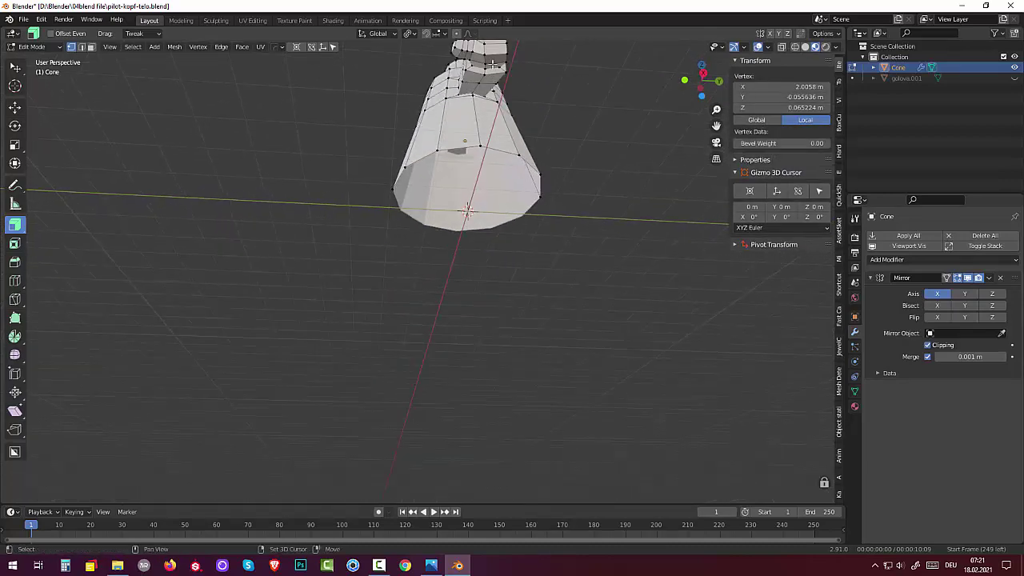
left_click(495, 62, "shift")
middle_click_drag(488, 196, 509, 213)
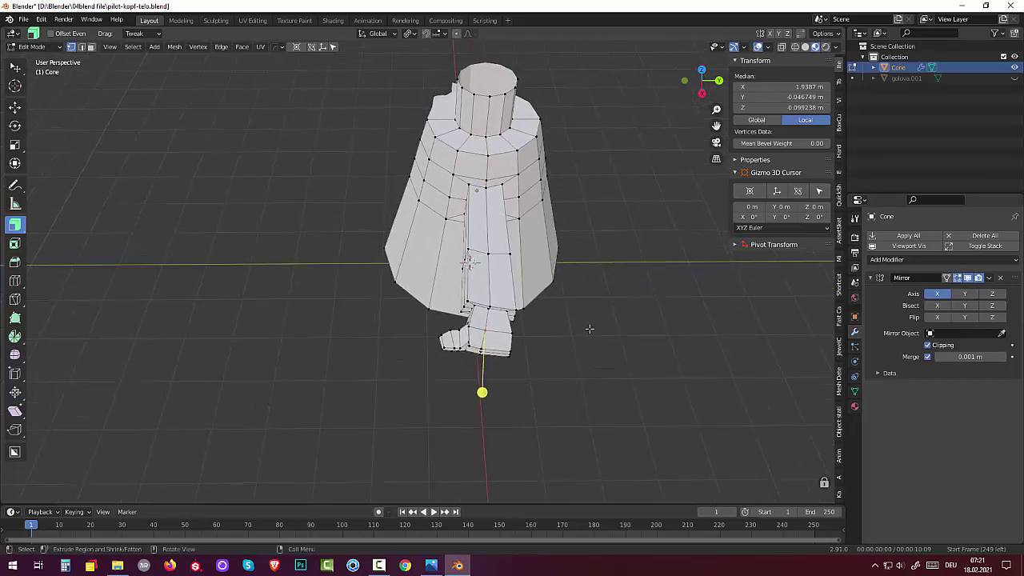
key("g")
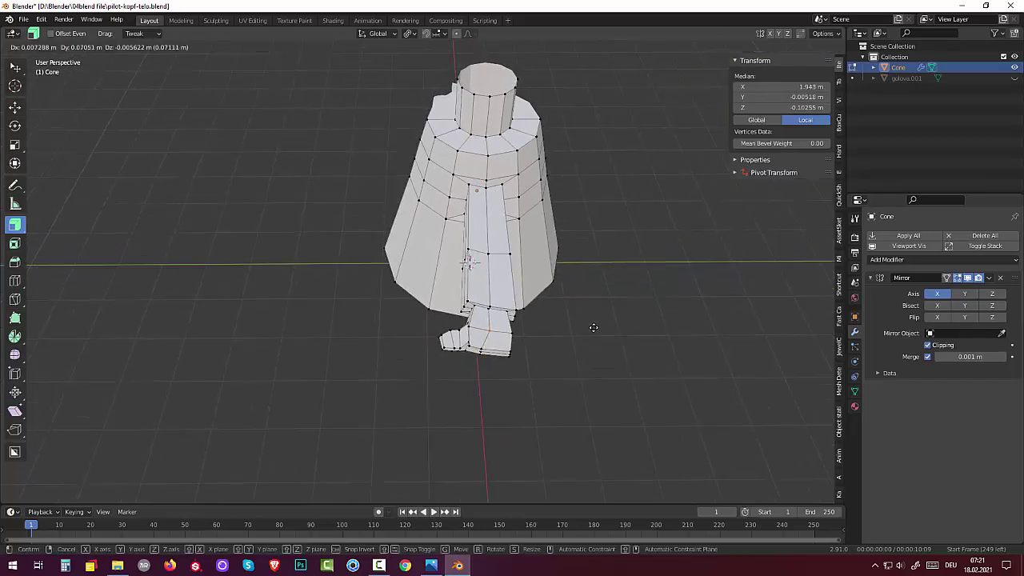
left_click(594, 327)
middle_click_drag(485, 391, 455, 329)
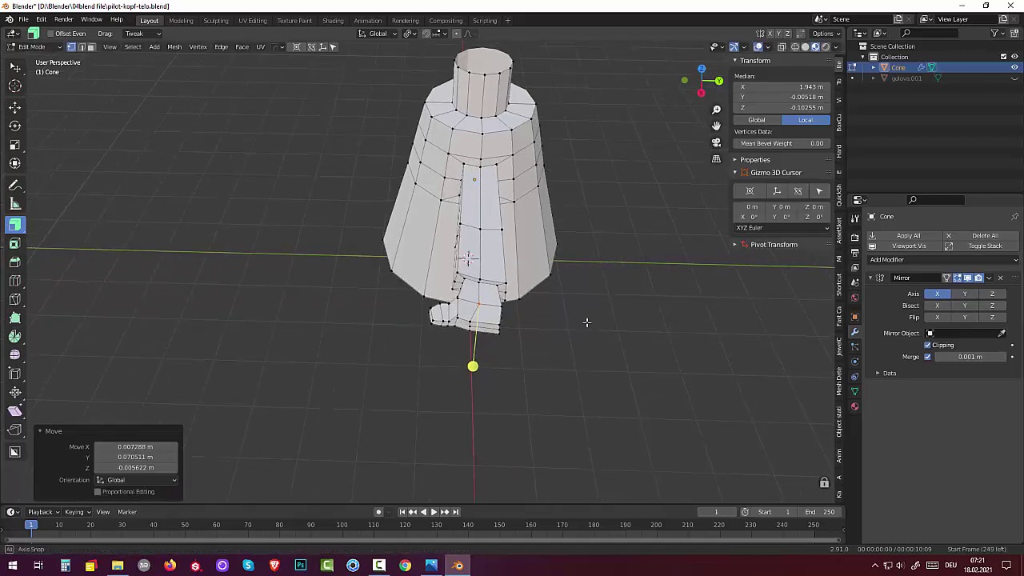
Make two knife cuts across the hand faces, then clear the selection.
left_click(467, 243)
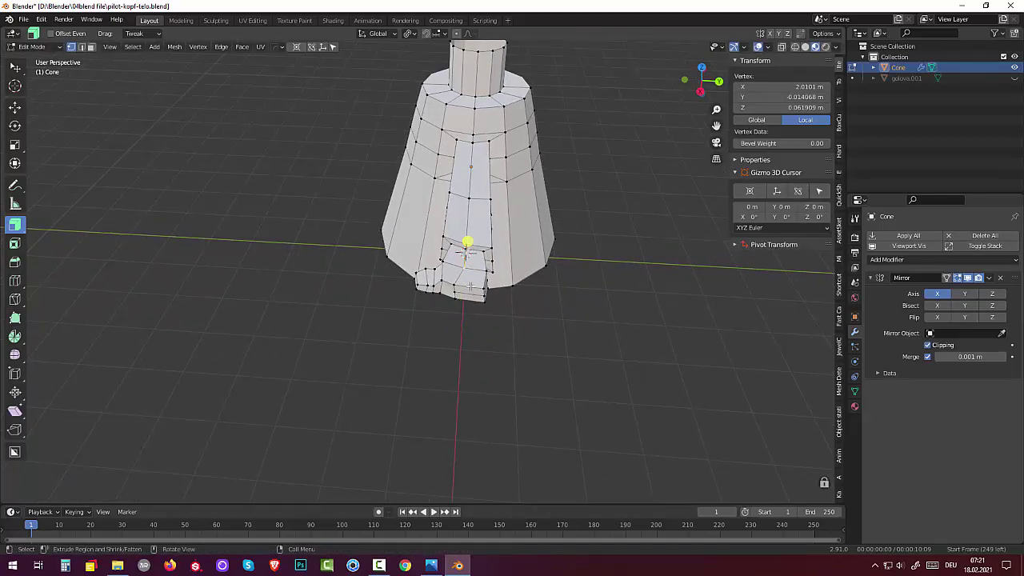
key("k")
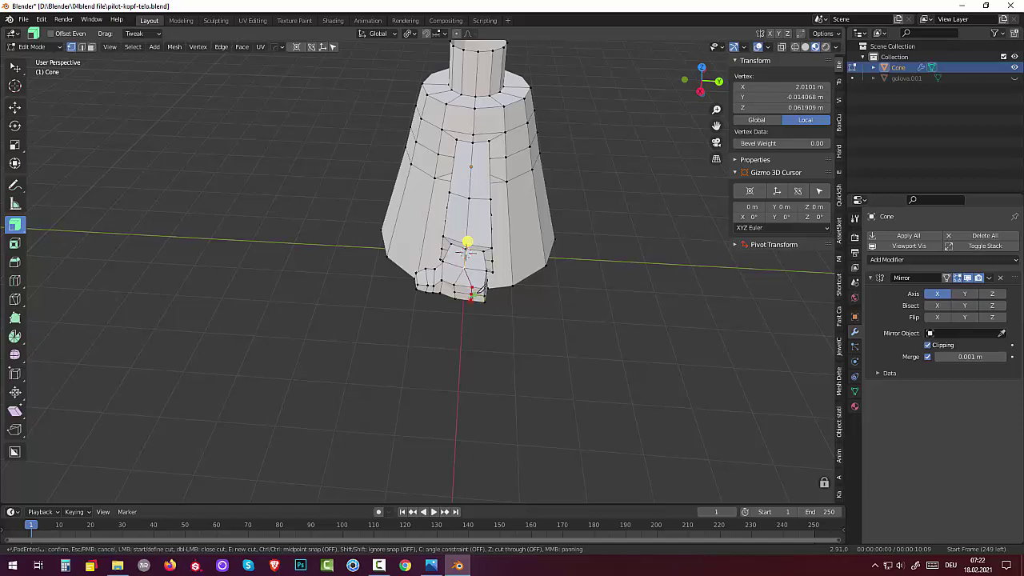
middle_click_drag(480, 290, 512, 180)
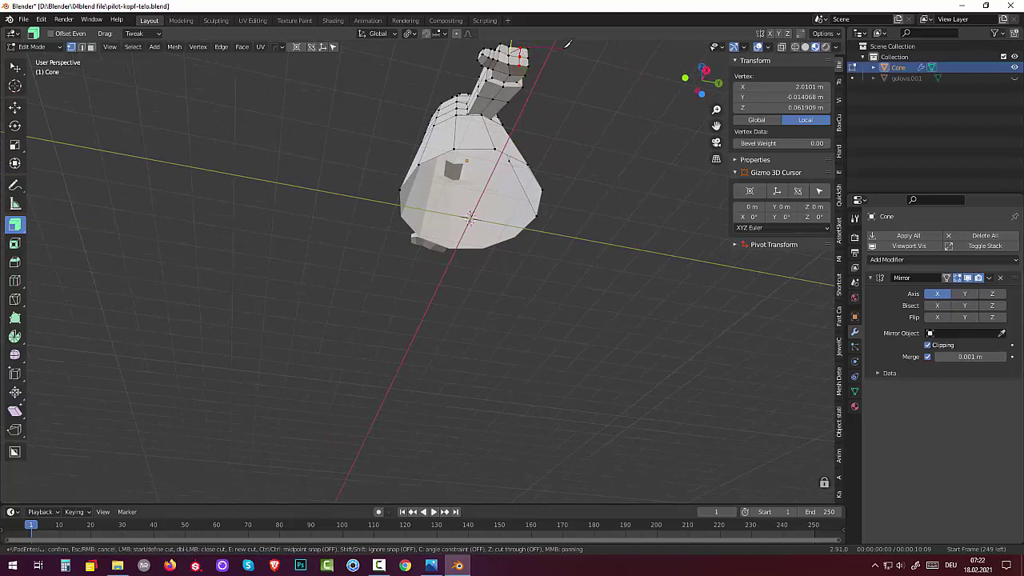
key("Return")
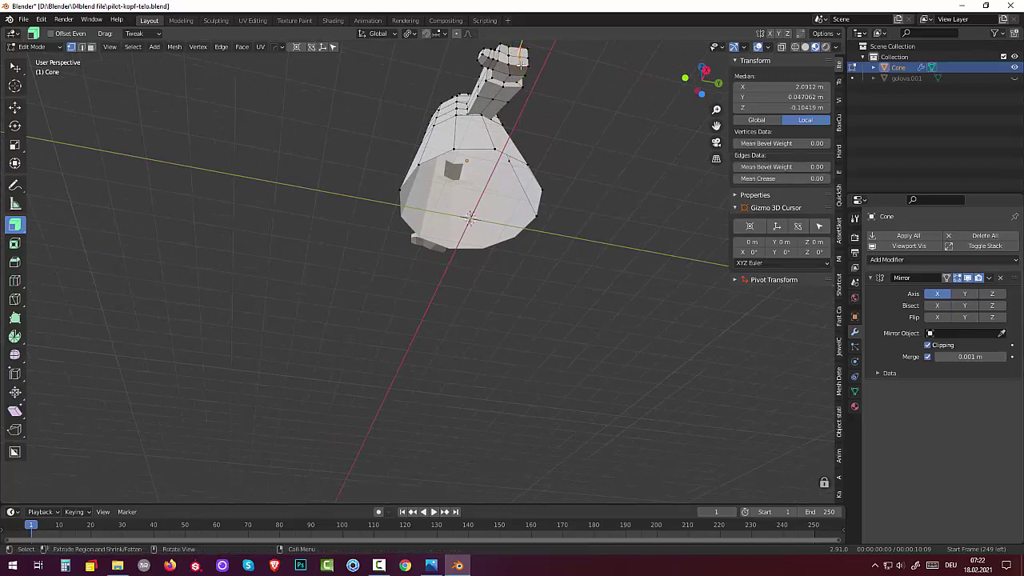
left_click(532, 71)
key("k")
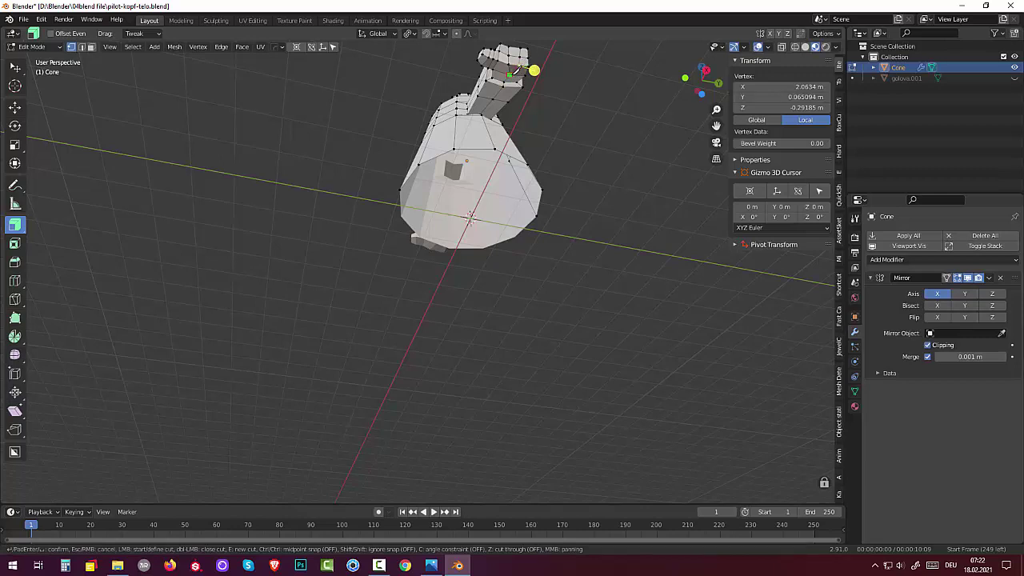
left_click(512, 109)
key("Return")
left_click(583, 125)
mouse_move(584, 125)
middle_mouse_down()
mouse_move(617, 119)
mouse_move(668, 184)
mouse_move(674, 155)
middle_mouse_up()
Raise a hand vertex 0.326 m along the Z axis.
left_click(589, 147)
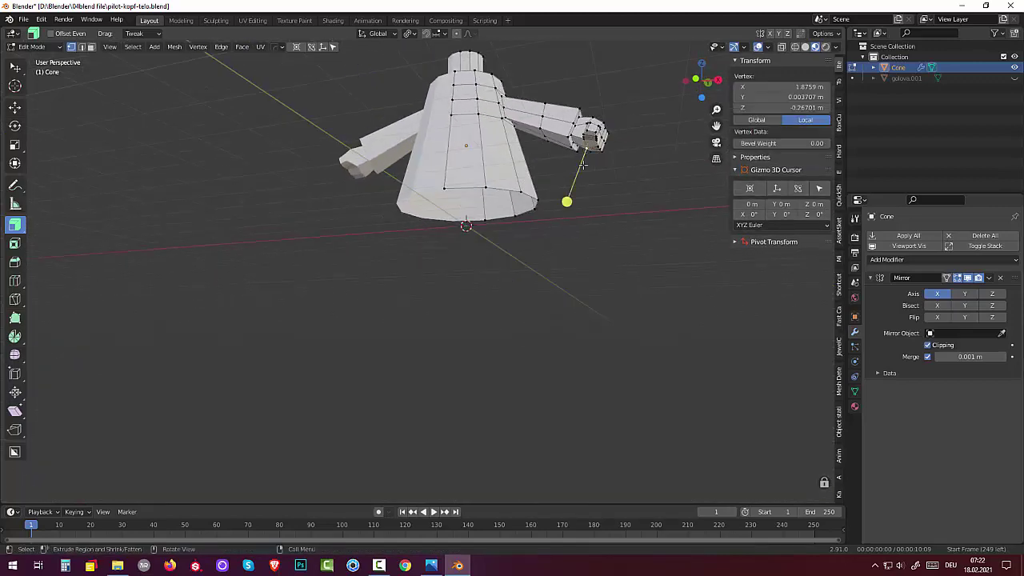
mouse_move(622, 272)
middle_mouse_down()
mouse_move(633, 298)
mouse_move(598, 296)
middle_mouse_up()
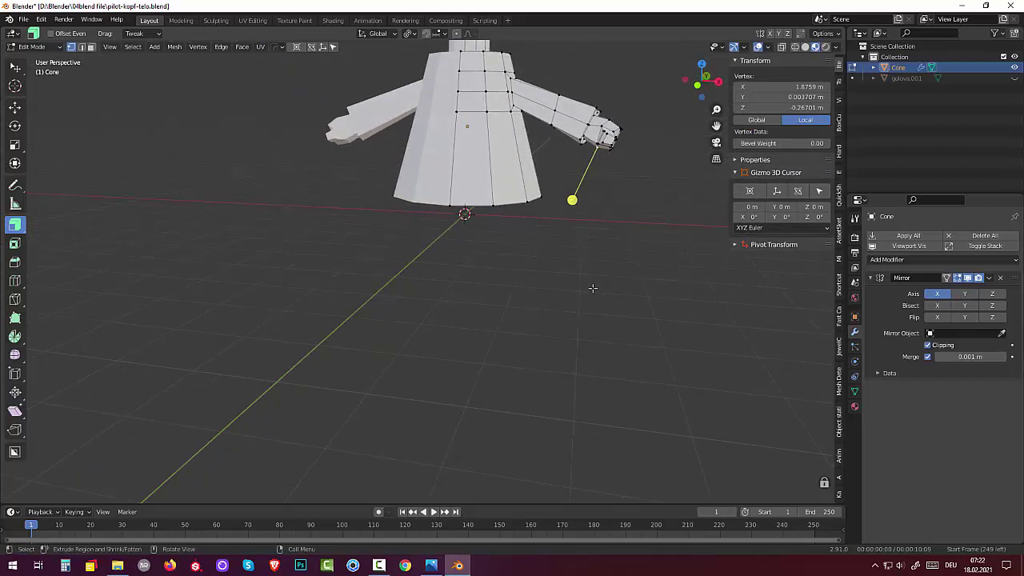
key("g")
key("z")
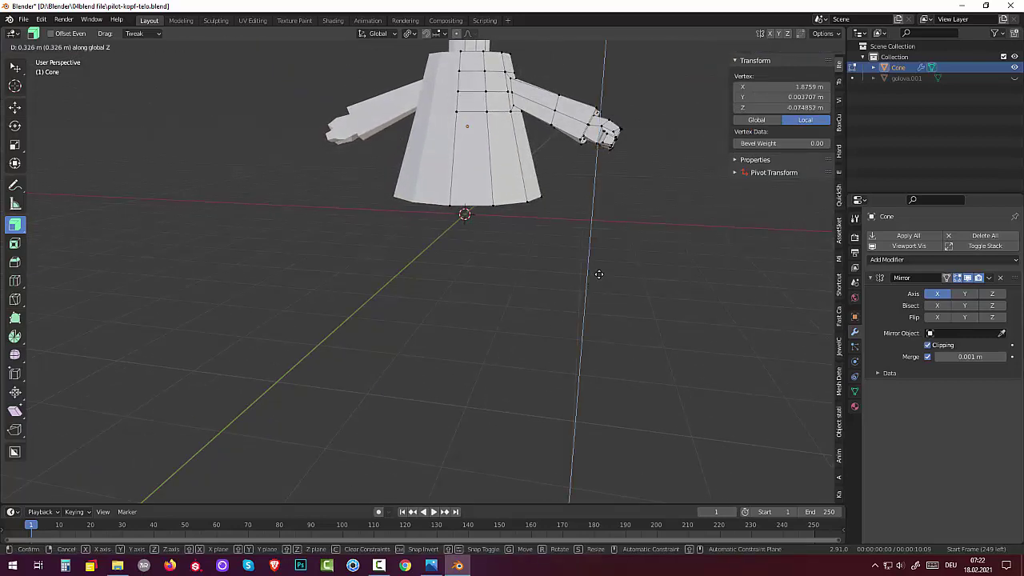
left_click(598, 274)
mouse_move(628, 258)
middle_mouse_down()
mouse_move(600, 201)
mouse_move(559, 212)
mouse_move(537, 137)
mouse_move(437, 234)
middle_mouse_up()
Move another hand vertex about -0.086 m X, 0.031 m Y, -0.115 m Z.
key("g")
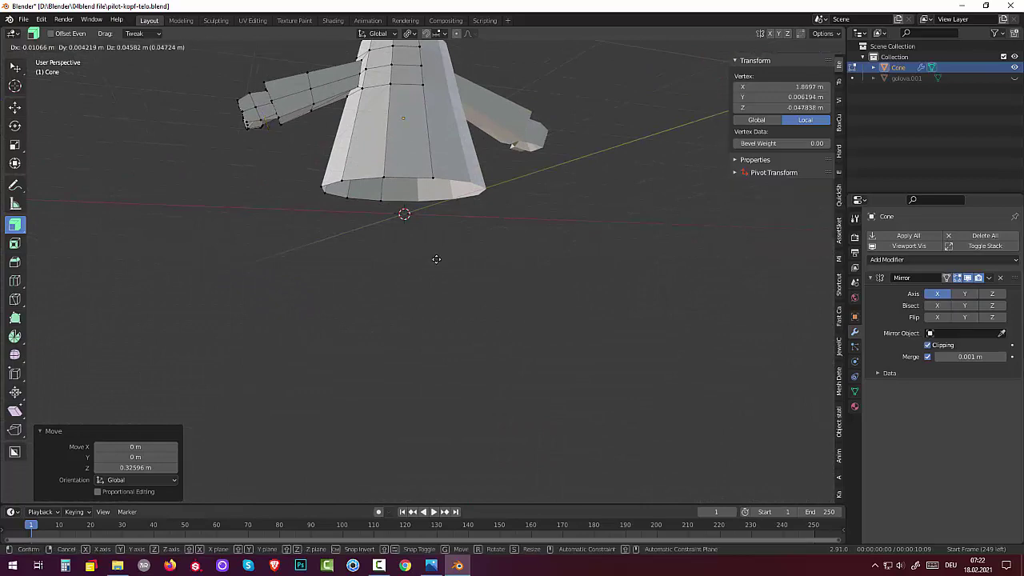
left_click(440, 266)
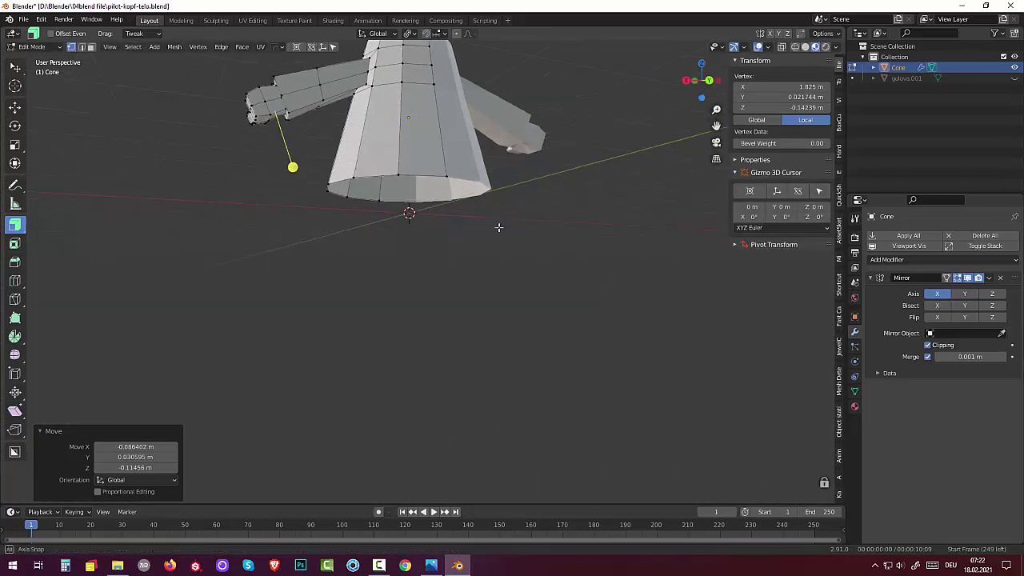
mouse_move(499, 224)
middle_mouse_down()
mouse_move(578, 176)
mouse_move(539, 264)
mouse_move(551, 274)
middle_mouse_up()
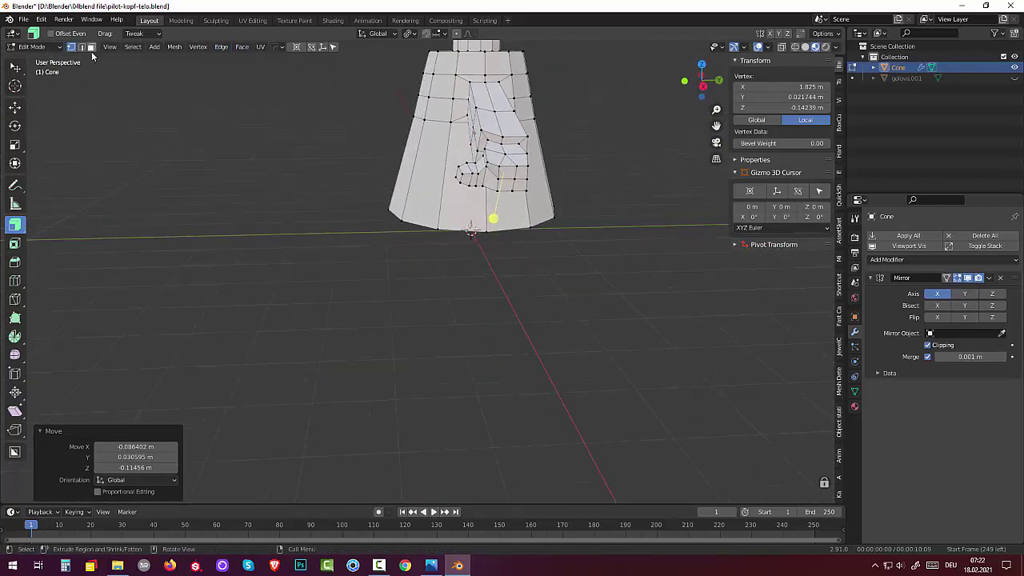
In face select mode, extrude a small hand face downward into the first finger.
left_click(91, 48)
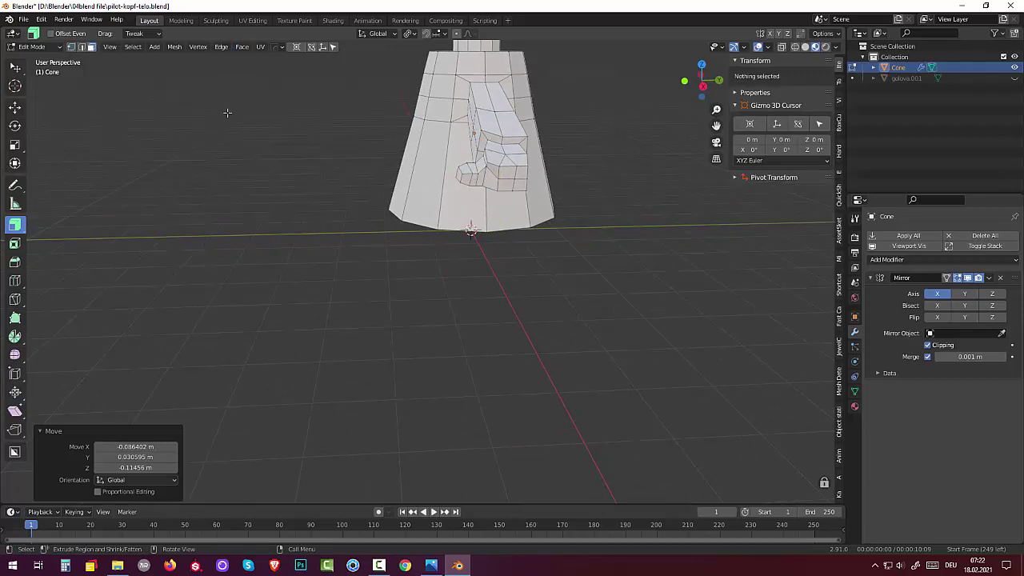
left_click(509, 173)
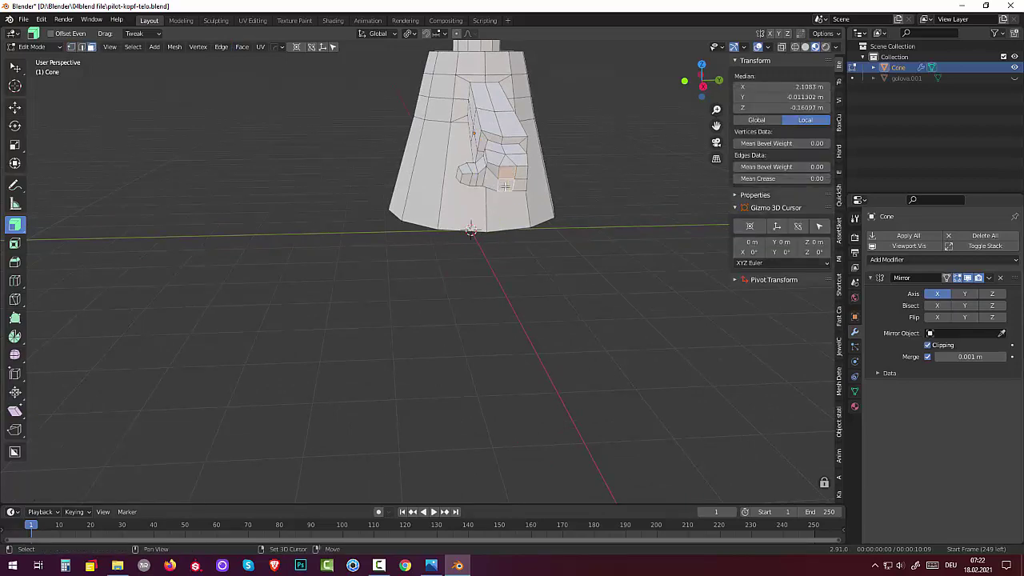
middle_click_drag(504, 185, 578, 240)
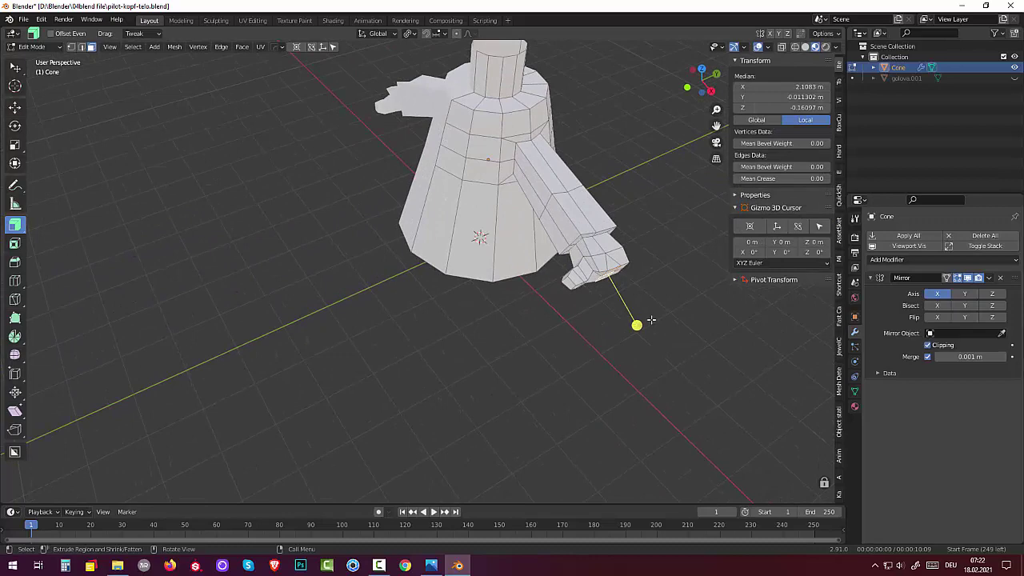
middle_click_drag(663, 322, 619, 329)
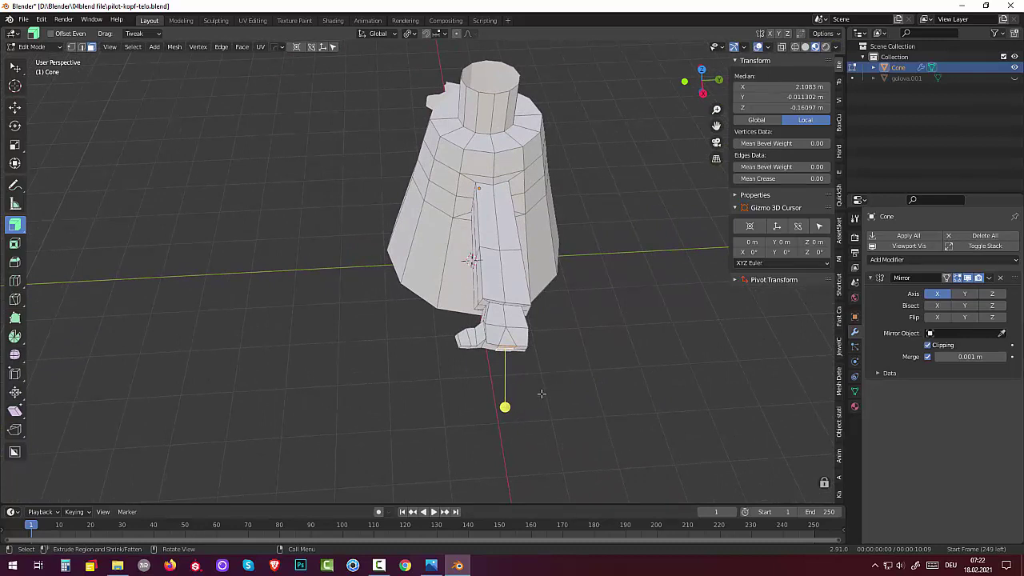
left_click_drag(543, 390, 534, 420)
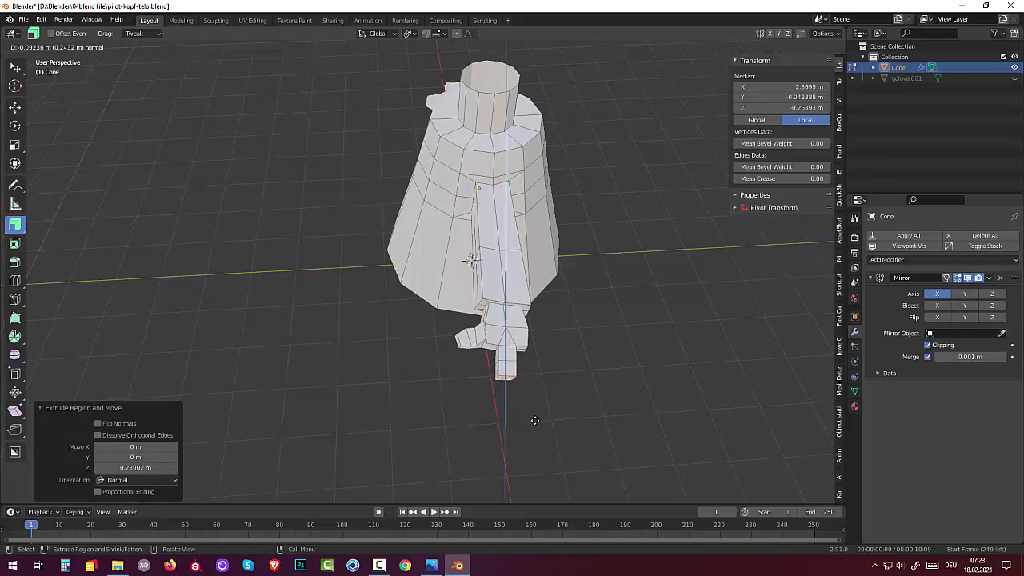
left_click_drag(534, 420, 534, 420)
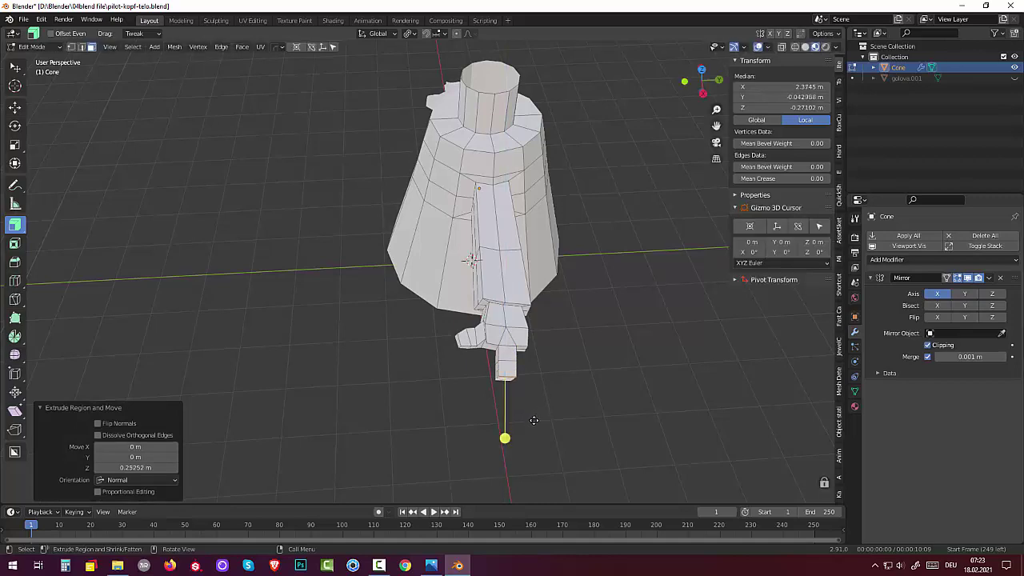
Extrude a second hand face downward in two stages, then return to vertex select.
middle_click_drag(553, 404, 570, 386)
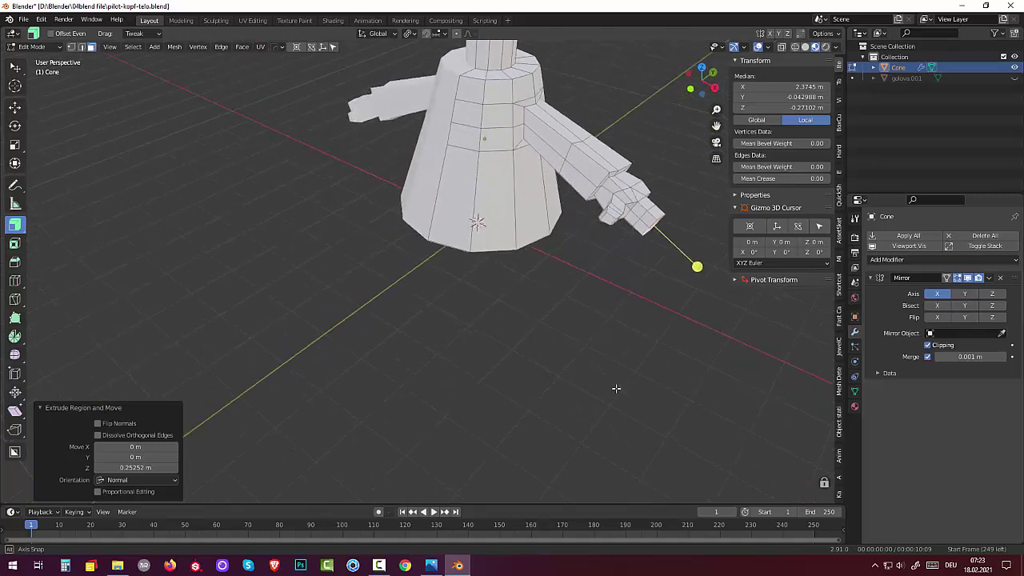
middle_click_drag(570, 387, 530, 256)
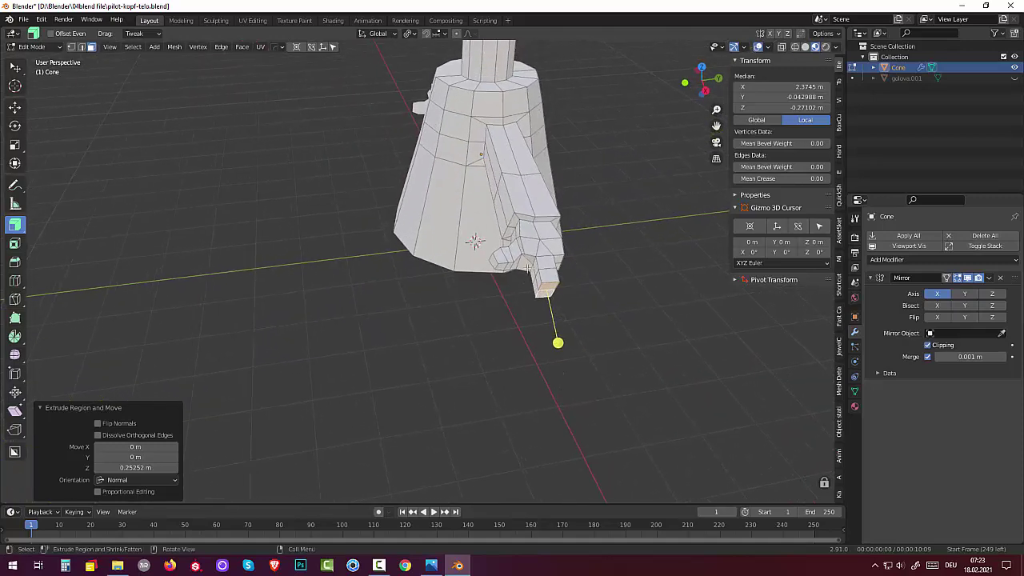
left_click(530, 257)
key("ctrl+z")
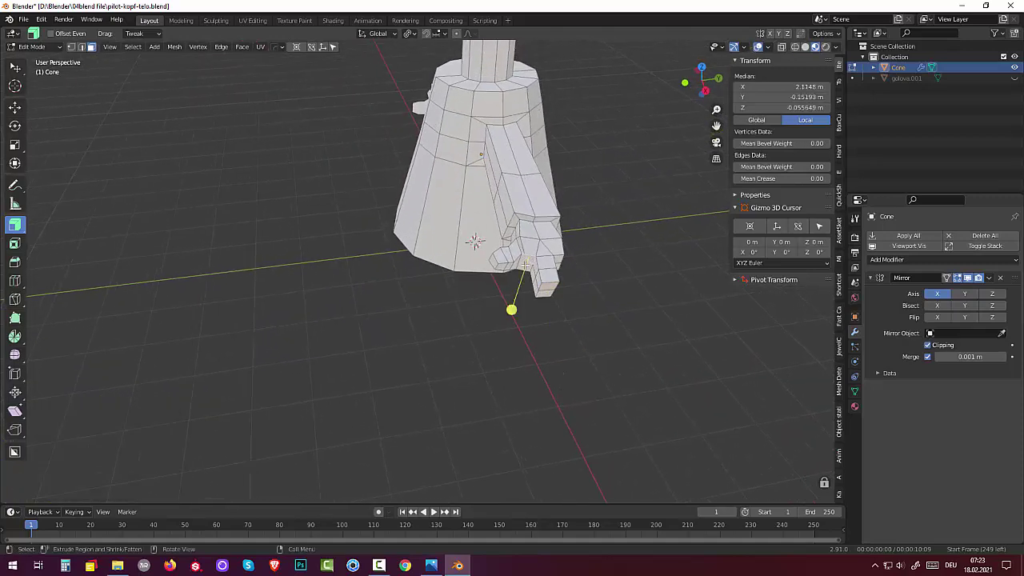
key("ctrl+z")
key("ctrl+shift+z")
middle_click_drag(524, 264, 532, 295)
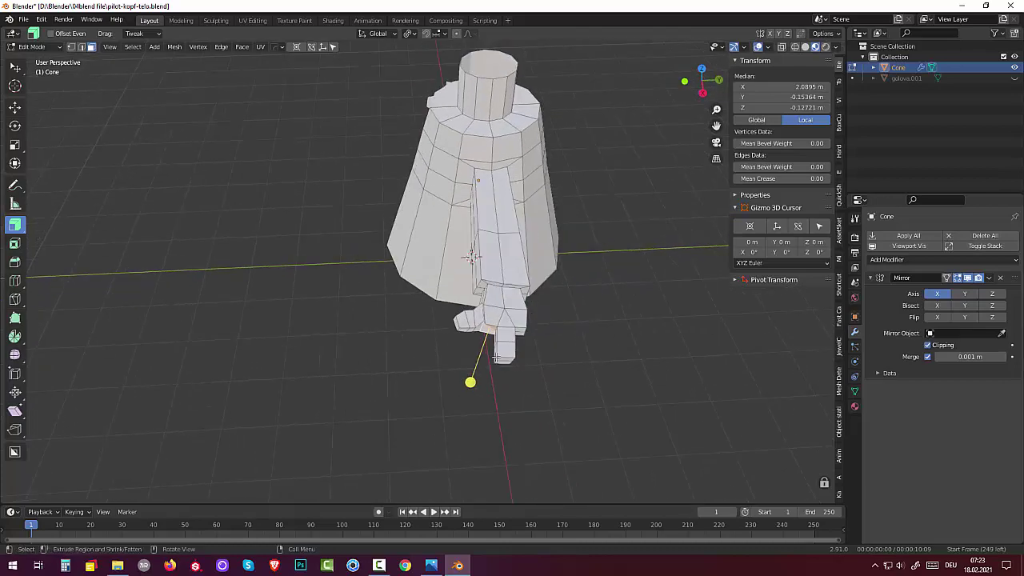
key("e")
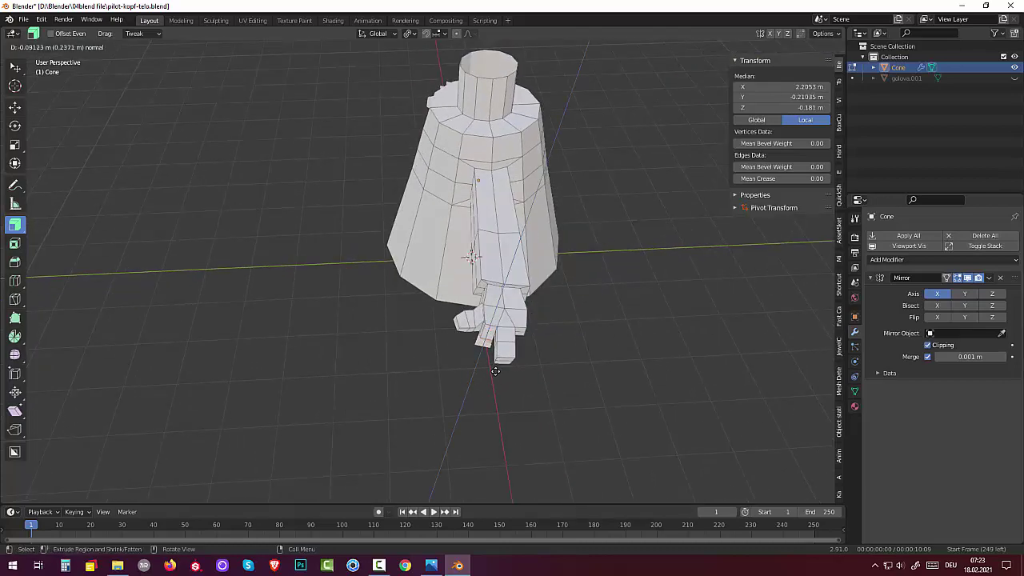
left_click(465, 394)
key("e")
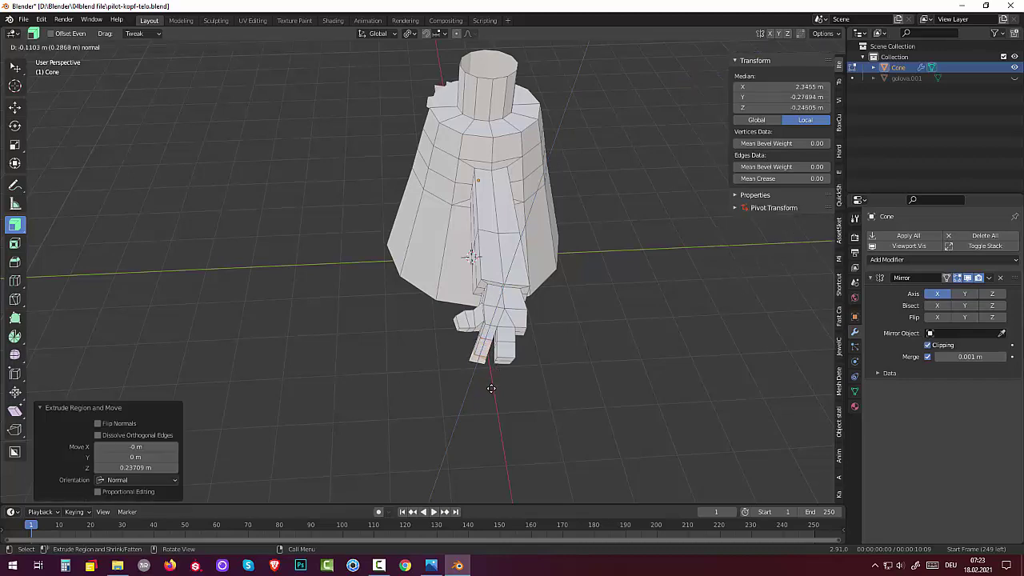
left_click(491, 388)
mouse_move(491, 387)
middle_mouse_down()
mouse_move(533, 309)
mouse_move(579, 348)
mouse_move(611, 355)
mouse_move(642, 313)
mouse_move(619, 288)
mouse_move(548, 296)
mouse_move(478, 395)
mouse_move(485, 371)
mouse_move(534, 334)
mouse_move(617, 338)
mouse_move(613, 359)
mouse_move(587, 371)
middle_mouse_up()
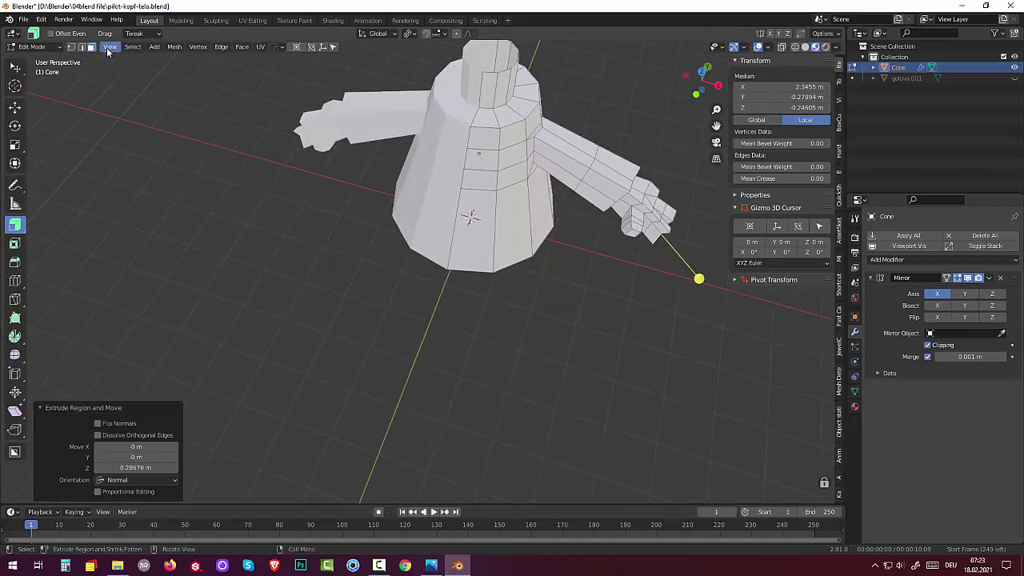
left_click(70, 46)
mouse_move(652, 309)
middle_mouse_down()
mouse_move(624, 245)
mouse_move(579, 238)
mouse_move(629, 254)
mouse_move(677, 242)
mouse_move(669, 249)
middle_mouse_up()
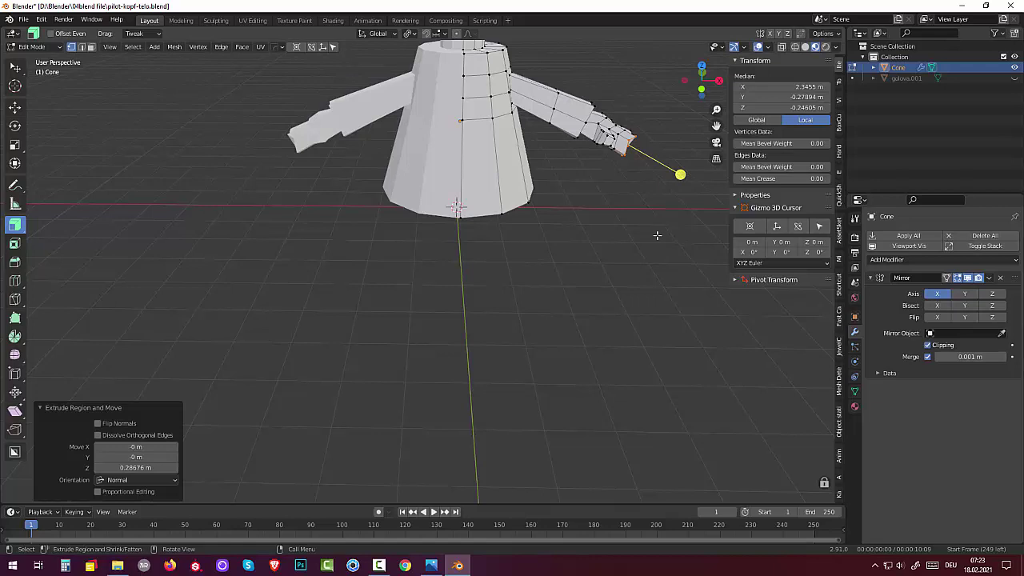
Scale the selected hand-end vertices to 0 along X so the hand end is flat.
key("s")
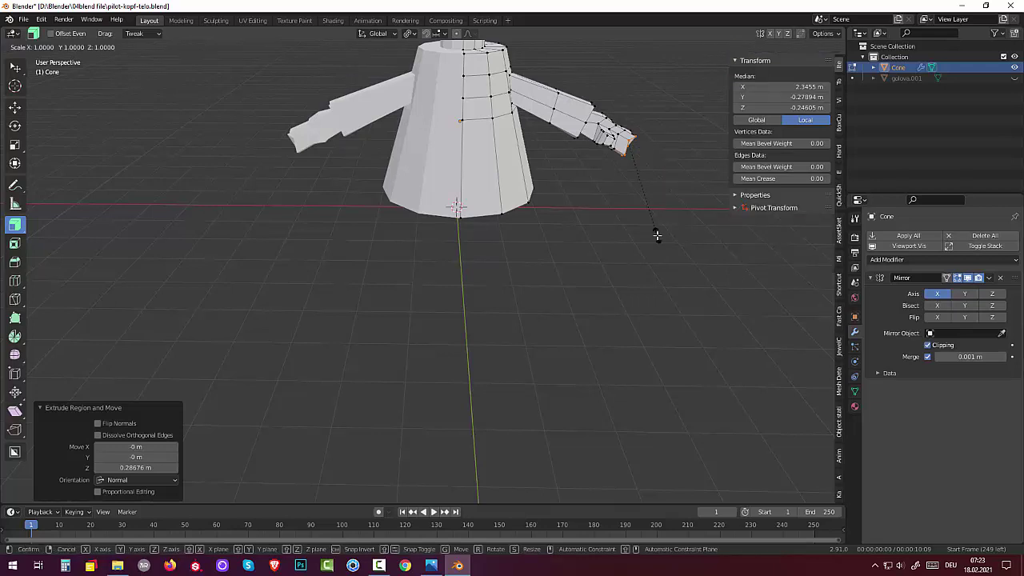
key("x")
key("x")
key("x")
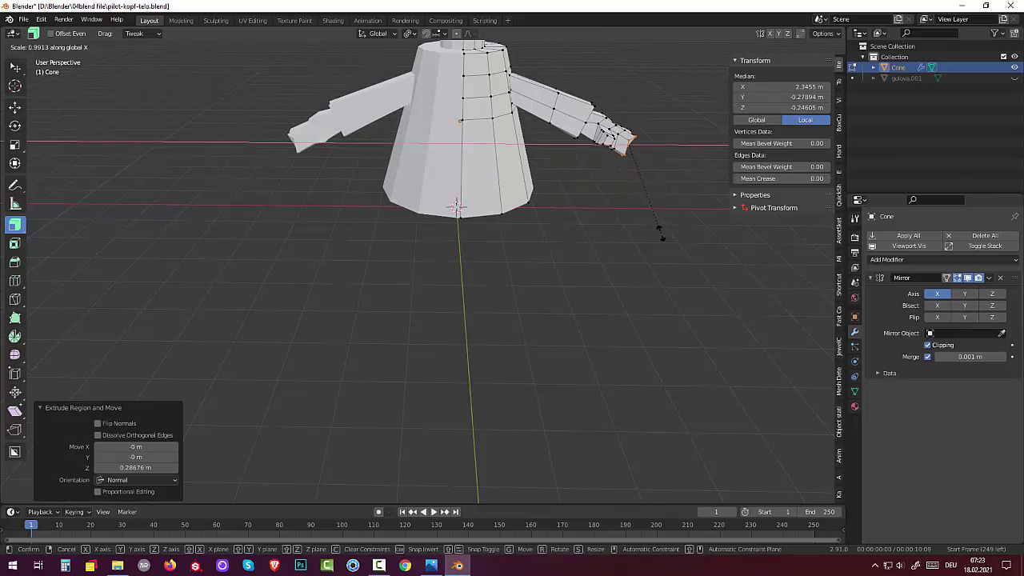
type("0")
key("Return")
mouse_move(662, 226)
middle_mouse_down()
mouse_move(616, 158)
mouse_move(506, 227)
middle_mouse_up()
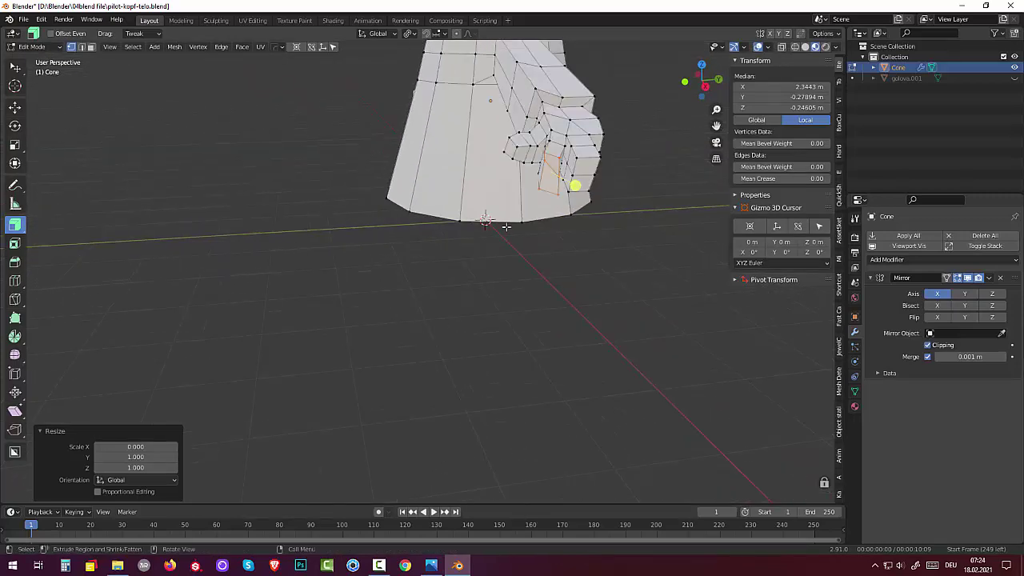
Move two individual vertices on the hand end into new positions.
left_click(512, 161)
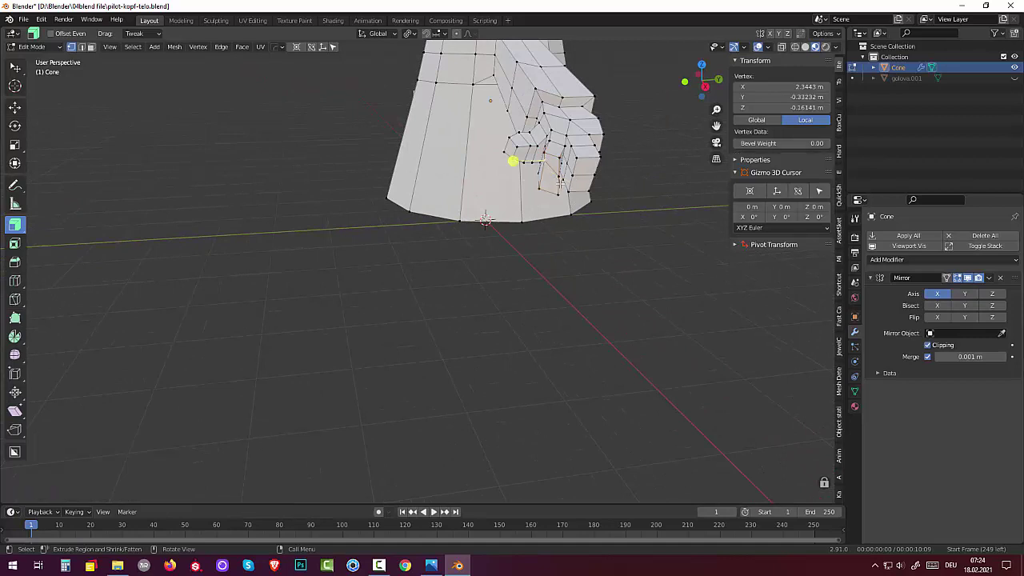
mouse_move(544, 181)
middle_mouse_down()
mouse_move(646, 188)
mouse_move(631, 199)
middle_mouse_up()
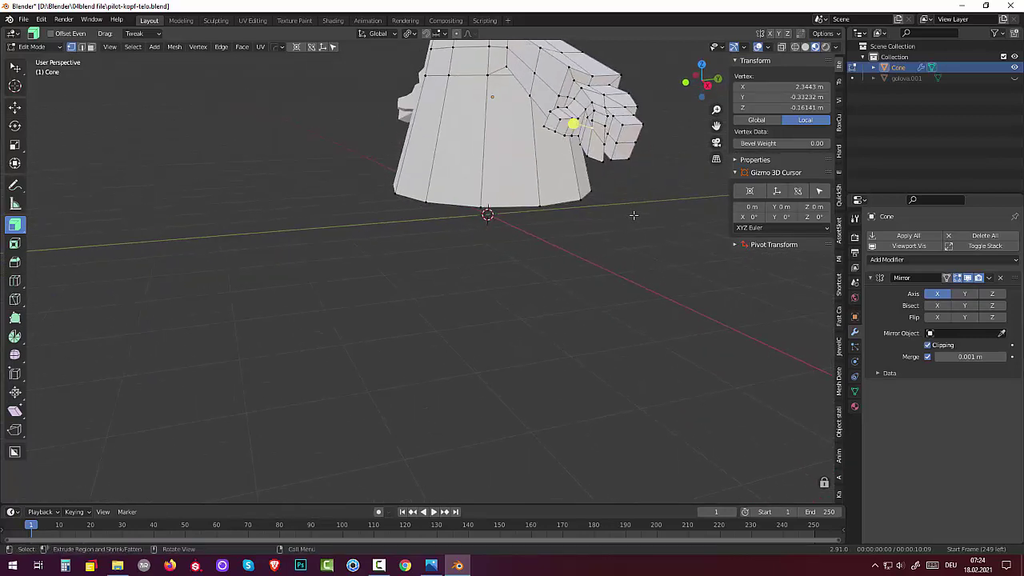
key("g")
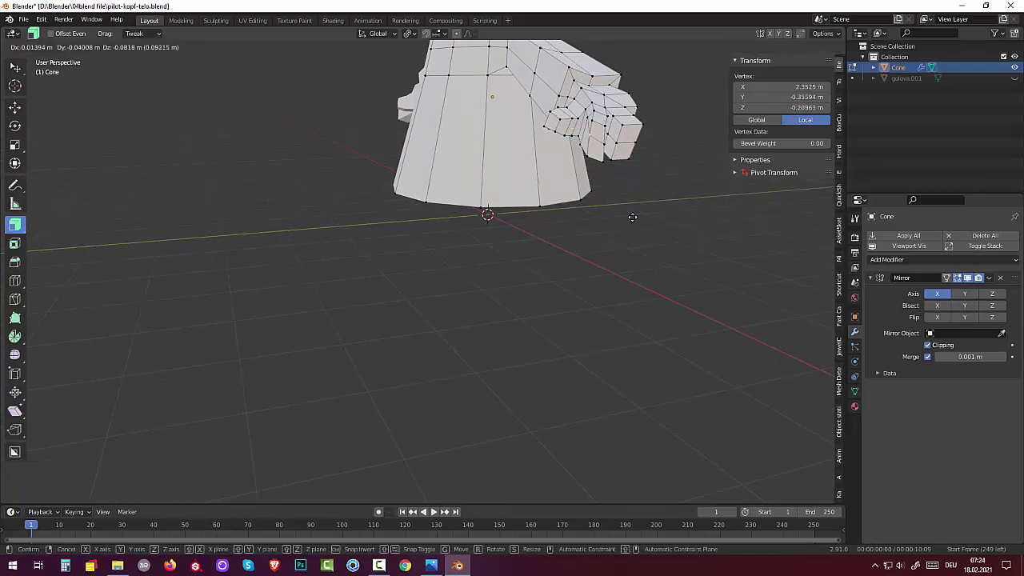
left_click(632, 220)
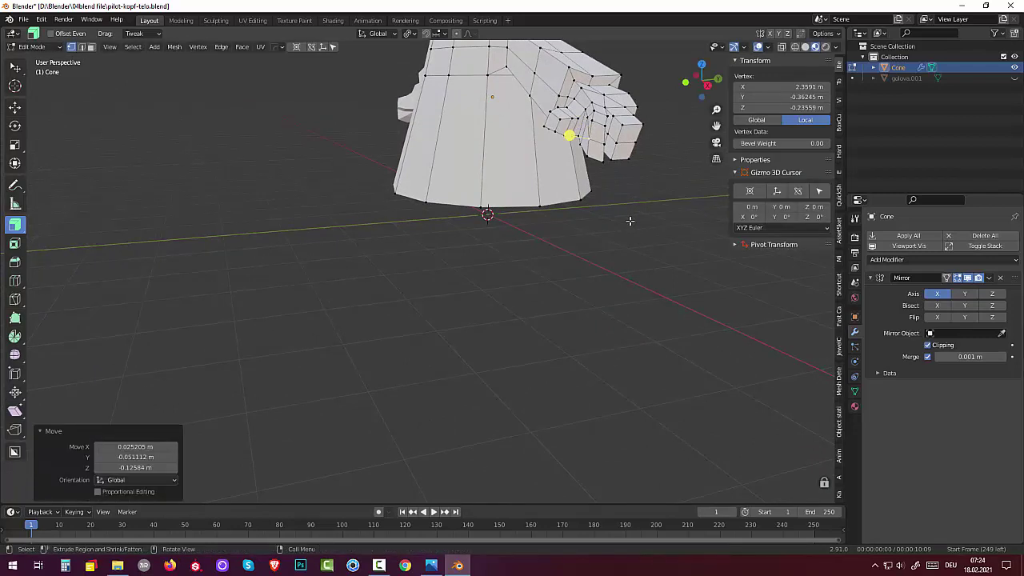
mouse_move(629, 221)
middle_mouse_down()
mouse_move(614, 199)
mouse_move(617, 210)
middle_mouse_up()
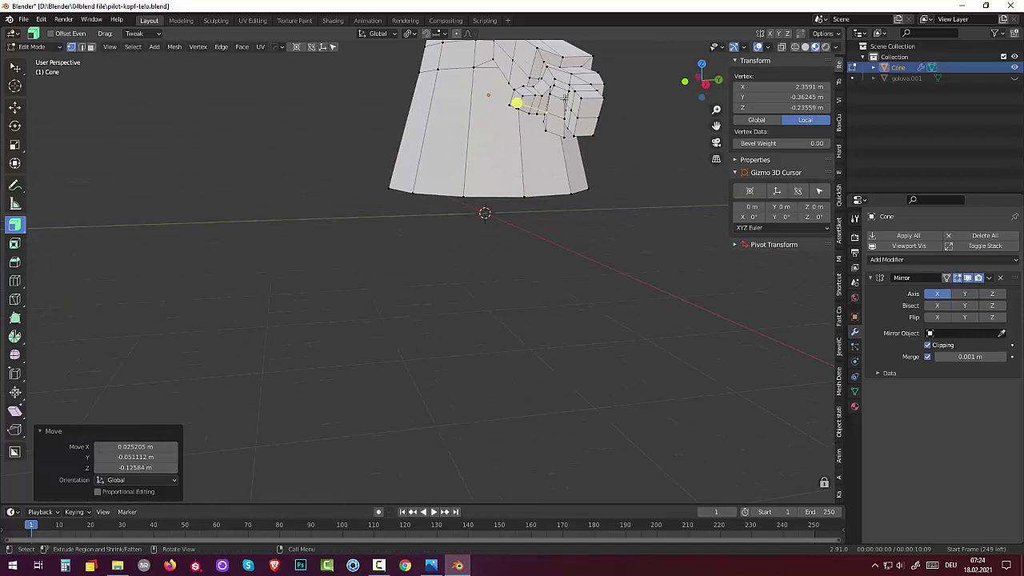
left_click(516, 103)
key("g")
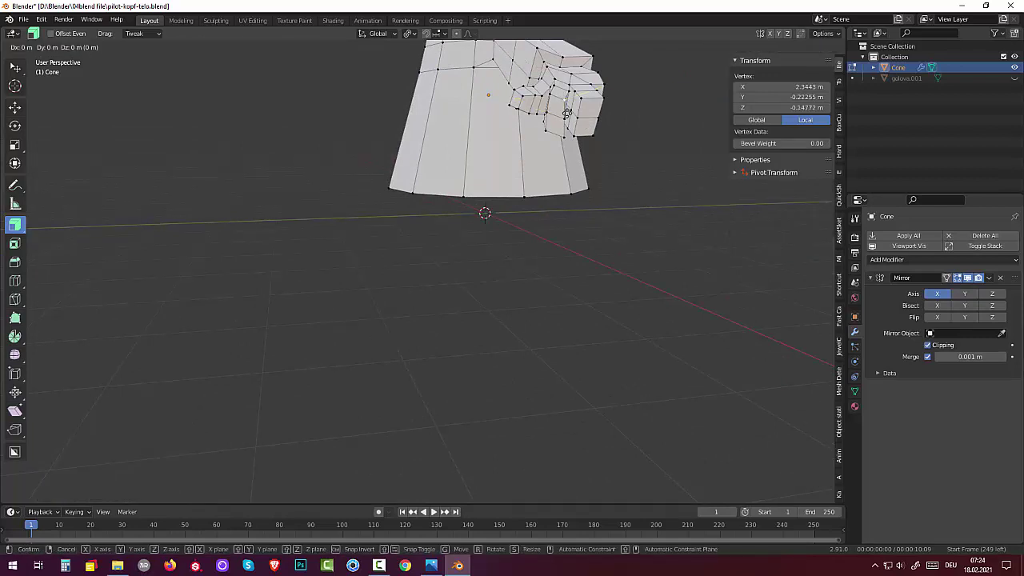
left_click(622, 84)
Nudge two finger vertices slightly downward into place.
left_click(568, 118)
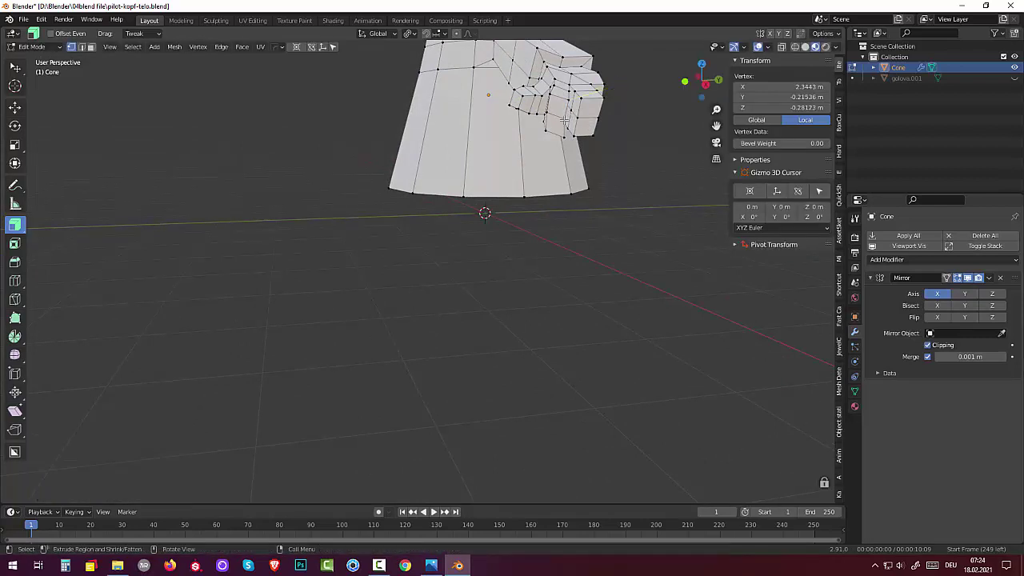
key("g")
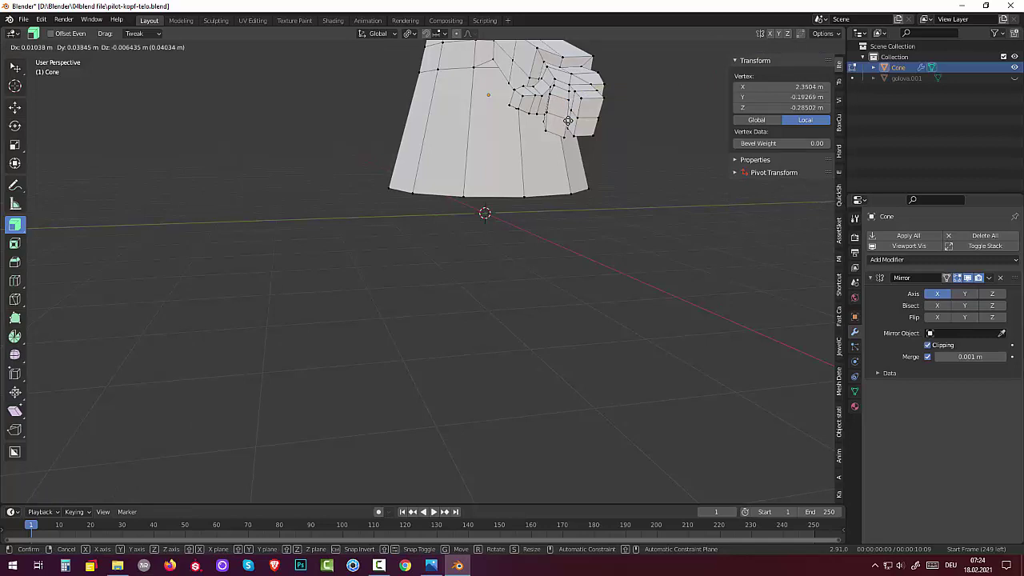
left_click(566, 124)
left_click(565, 138)
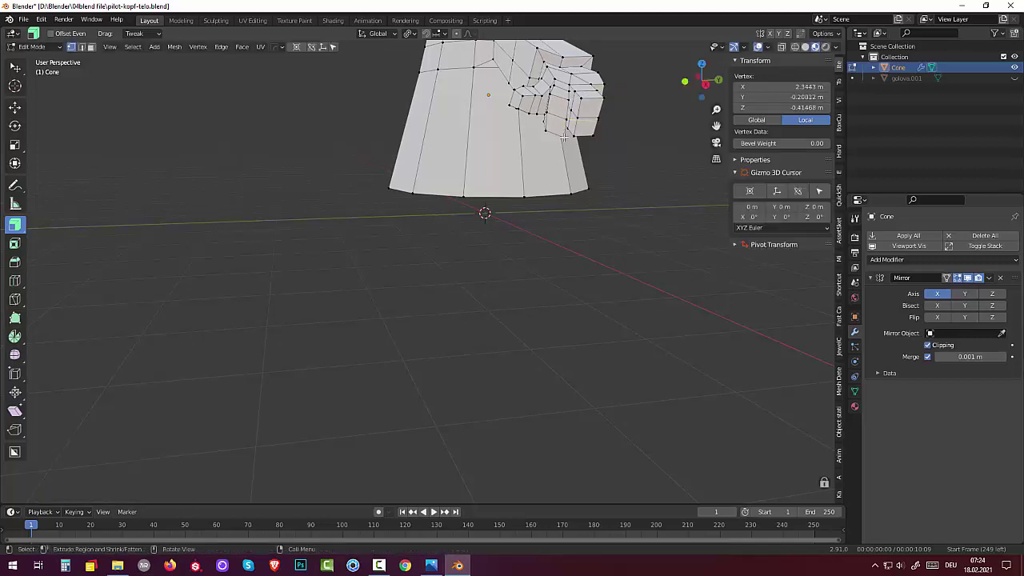
key("g")
left_click(564, 145)
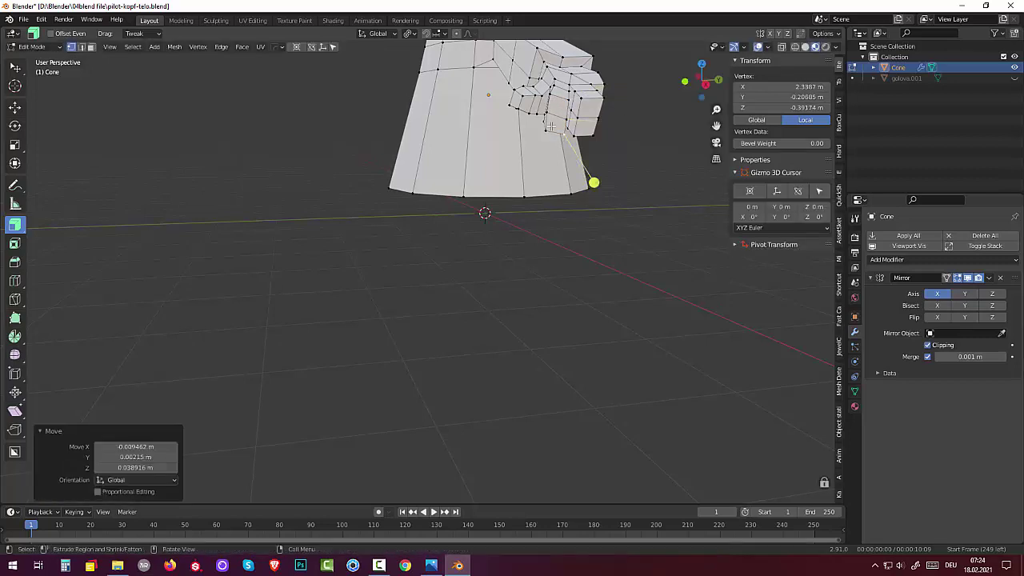
Fine-tune another finger vertex, then select two more vertices of the hand.
left_click(561, 122)
key("g")
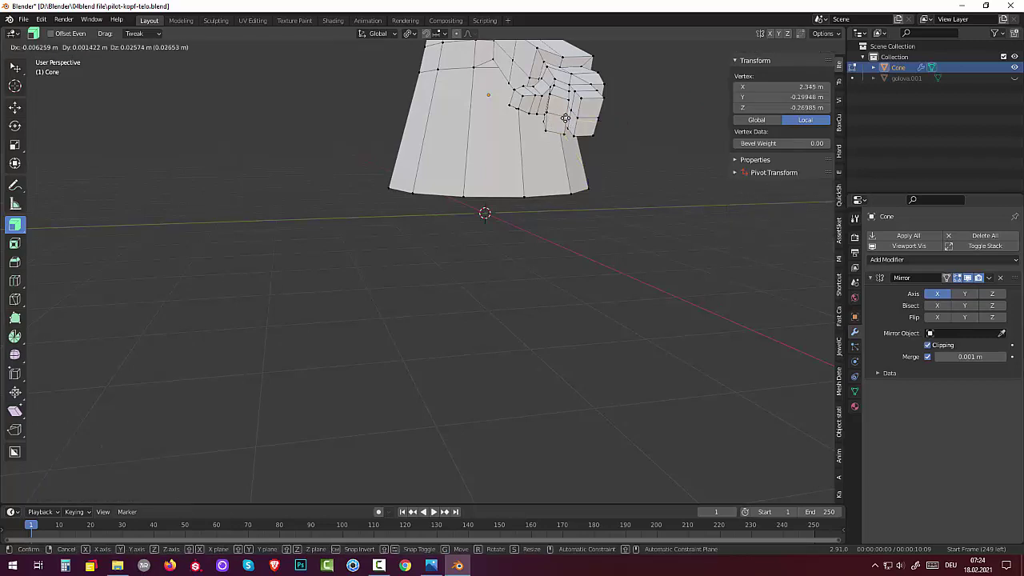
left_click(565, 117)
key("g")
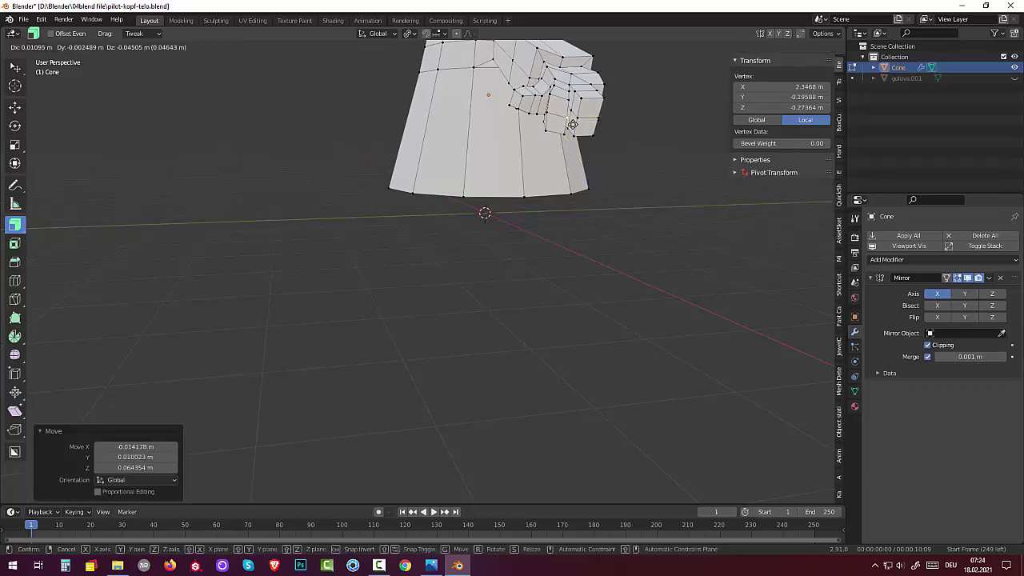
left_click(570, 122)
mouse_move(570, 122)
middle_mouse_down()
mouse_move(558, 179)
mouse_move(580, 166)
mouse_move(555, 228)
middle_mouse_up()
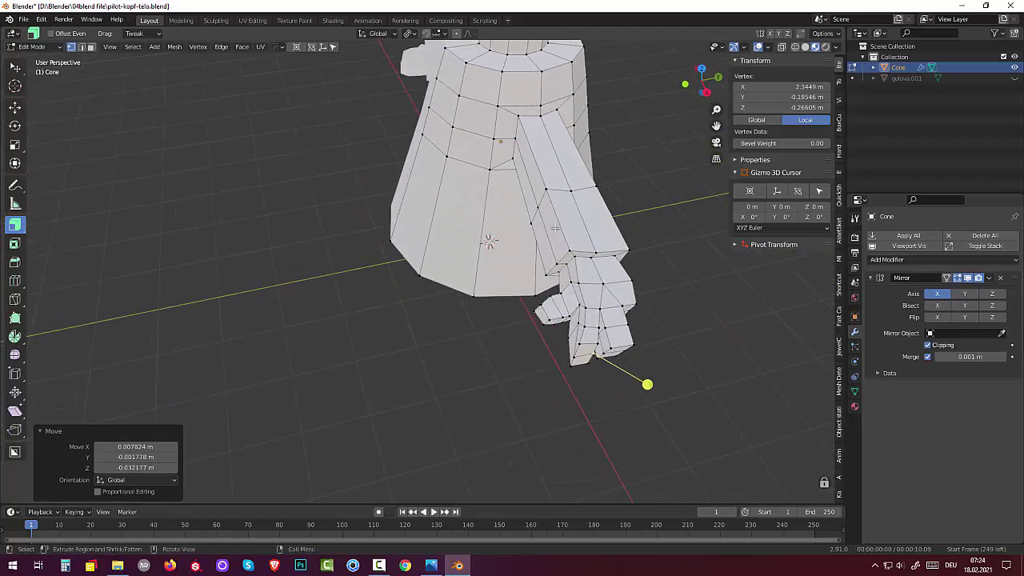
left_click(571, 361)
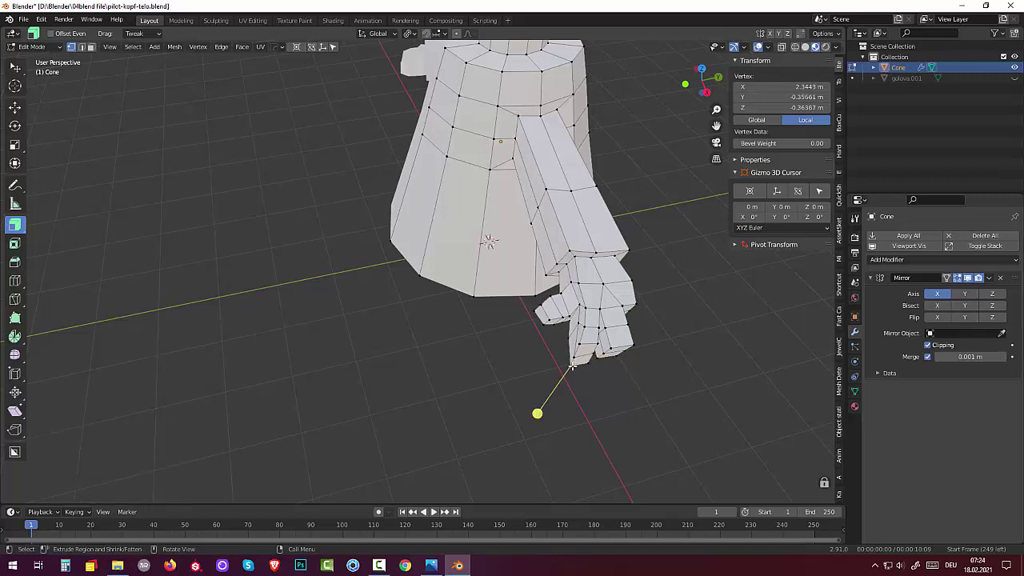
left_click(576, 352, "shift")
middle_click_drag(579, 342, 556, 355)
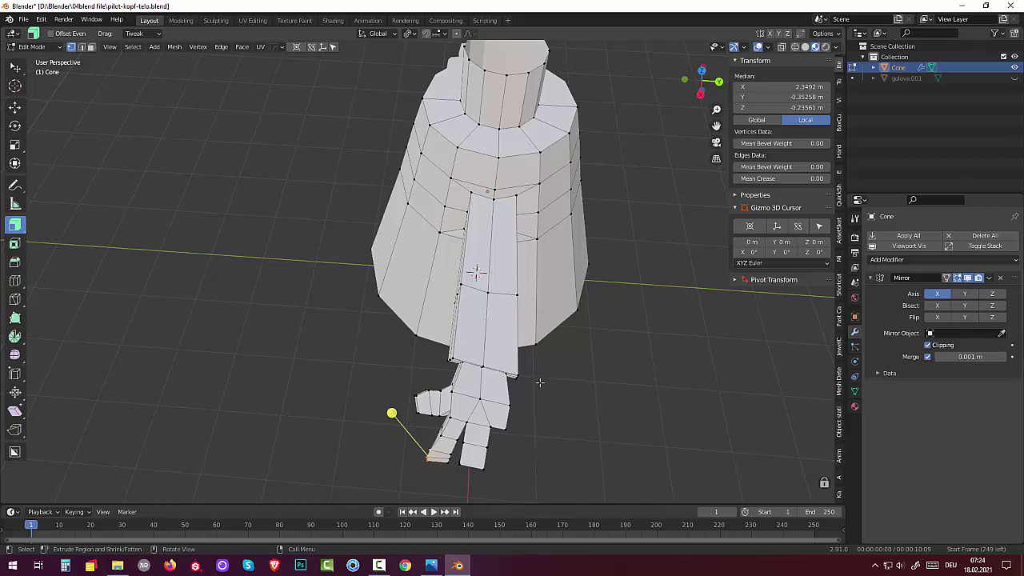
From the top view, move the selected hand vertices into a new position.
key("KP_7")
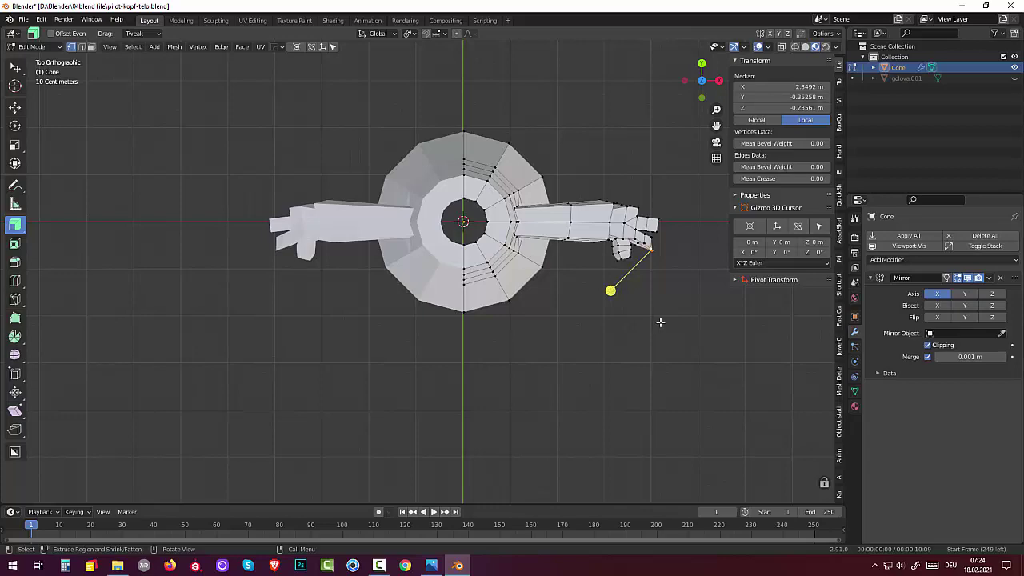
key("g")
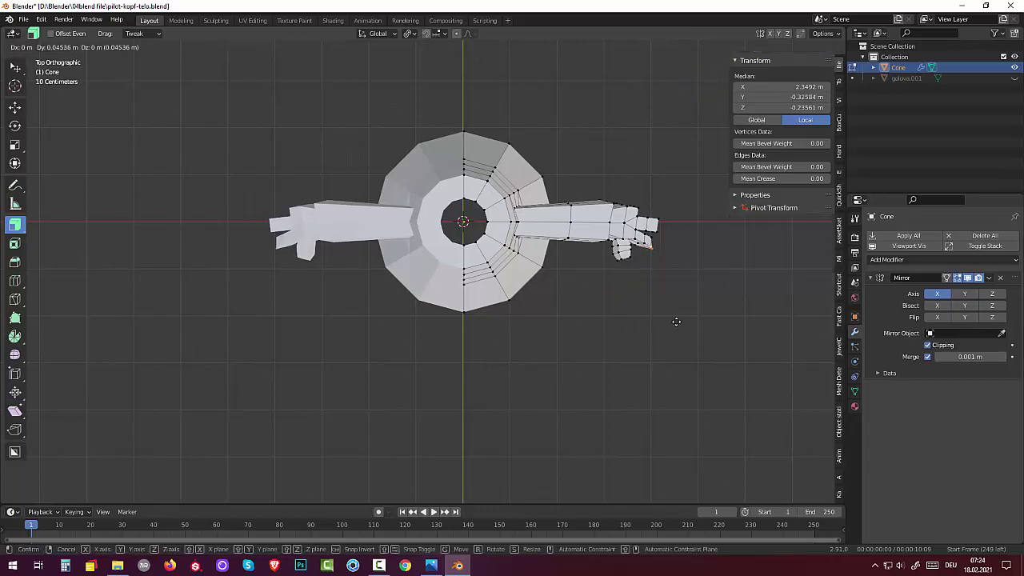
left_click(670, 321)
mouse_move(670, 320)
middle_mouse_down()
mouse_move(586, 263)
mouse_move(565, 291)
mouse_move(576, 284)
mouse_move(702, 308)
mouse_move(667, 304)
mouse_move(635, 280)
mouse_move(625, 293)
middle_mouse_up()
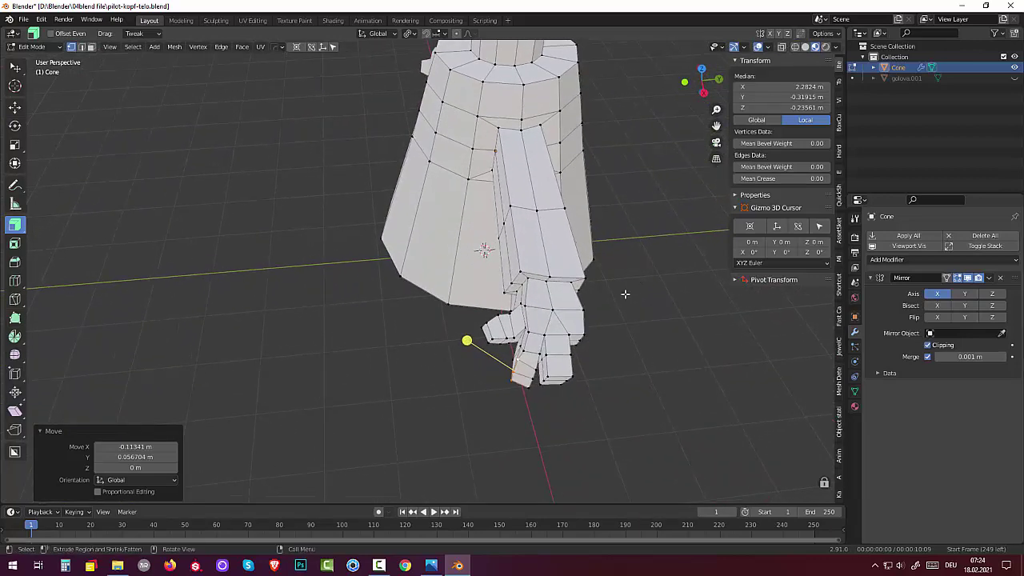
Reposition one hand vertex and one finger vertex.
left_click(524, 355)
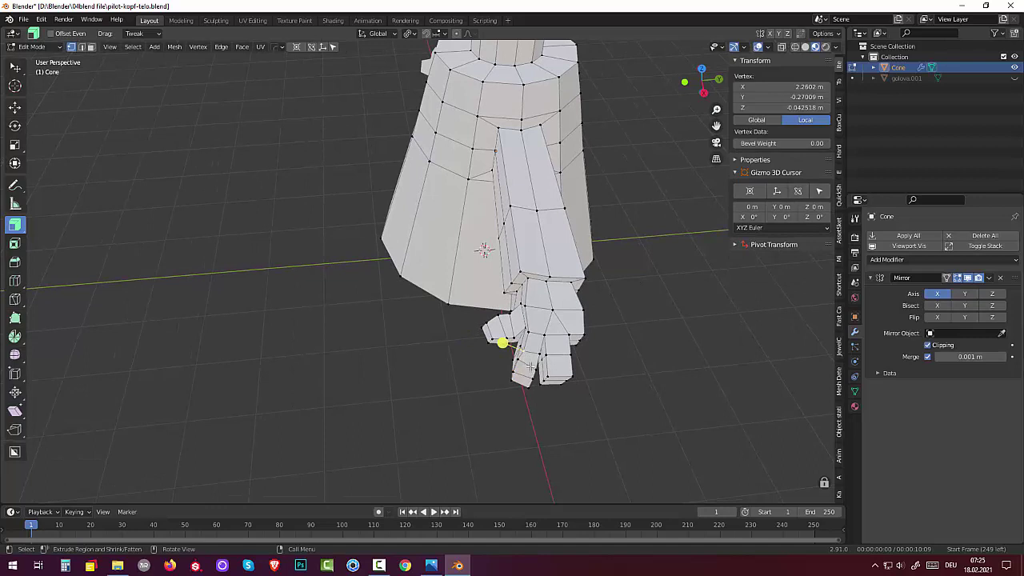
key("g")
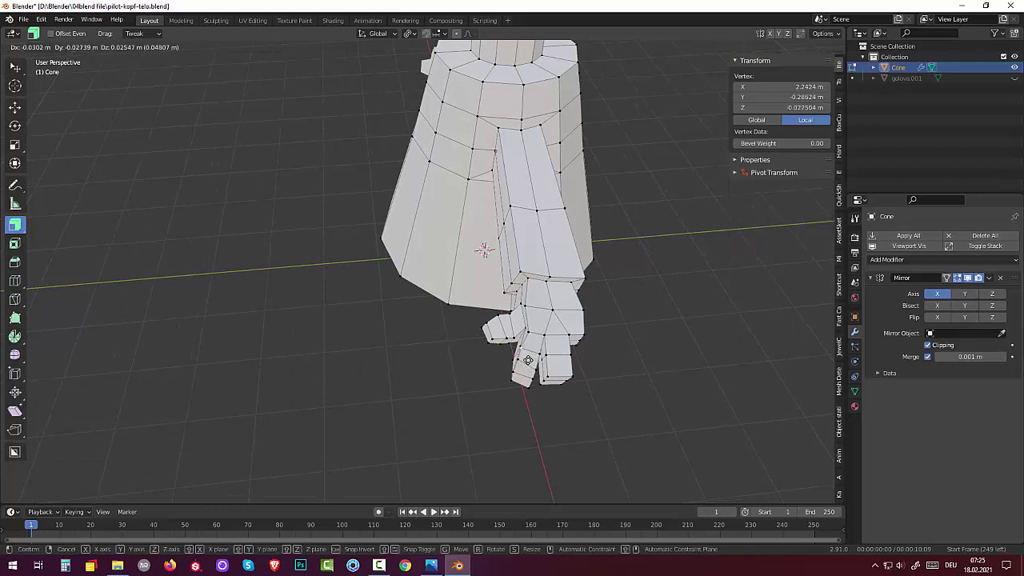
left_click(493, 337)
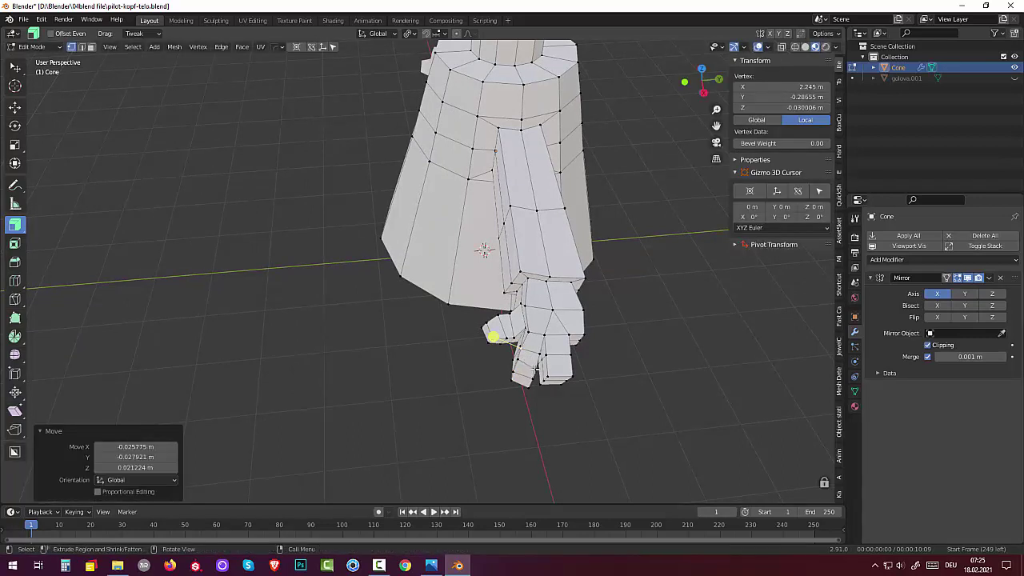
left_click(564, 399)
key("g")
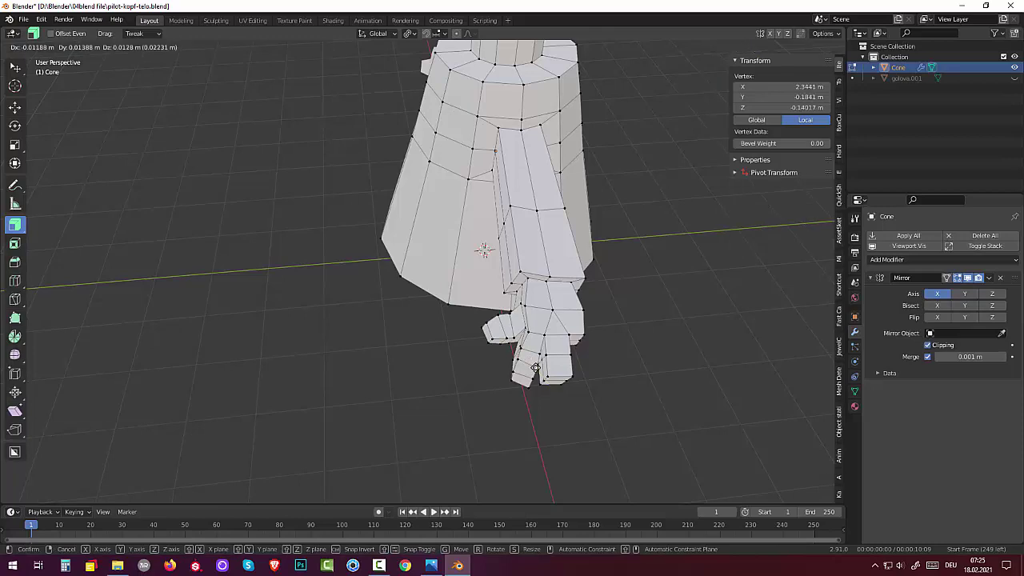
left_click(537, 365)
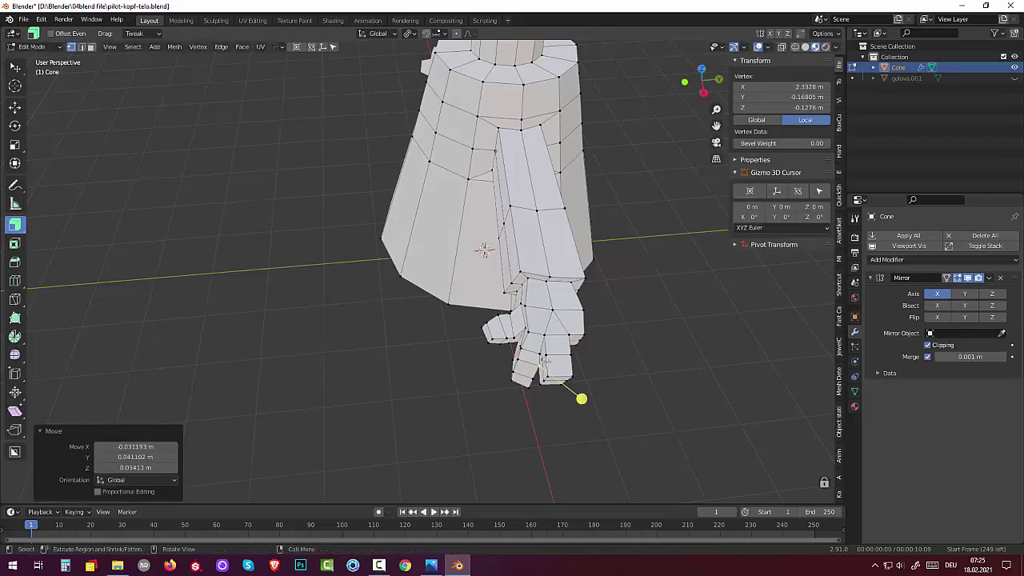
mouse_move(538, 365)
middle_mouse_down()
mouse_move(565, 342)
mouse_move(609, 351)
middle_mouse_up()
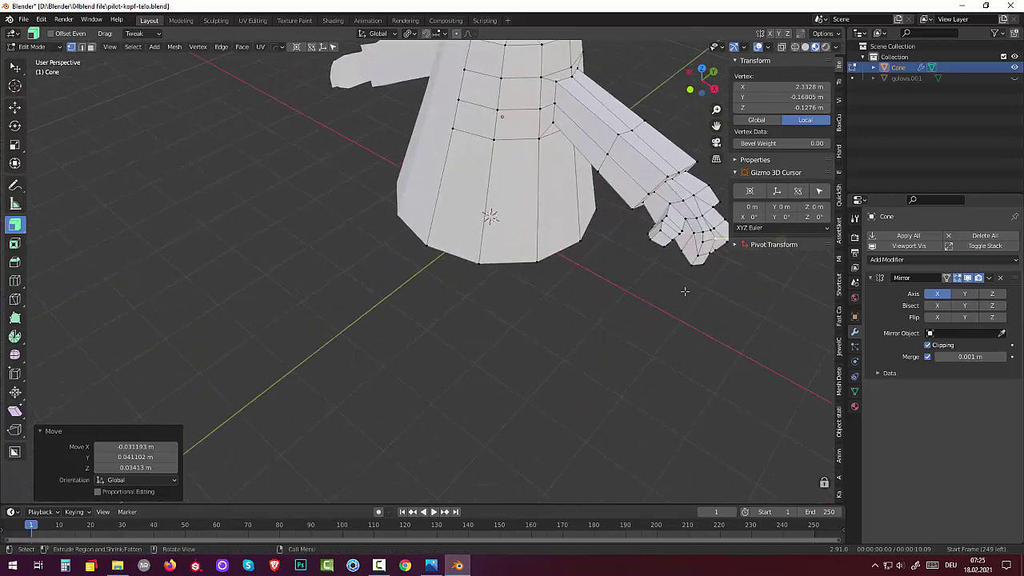
Move two more hand vertices to tighten the hand's shape.
left_click(656, 235)
middle_click_drag(676, 298, 489, 437)
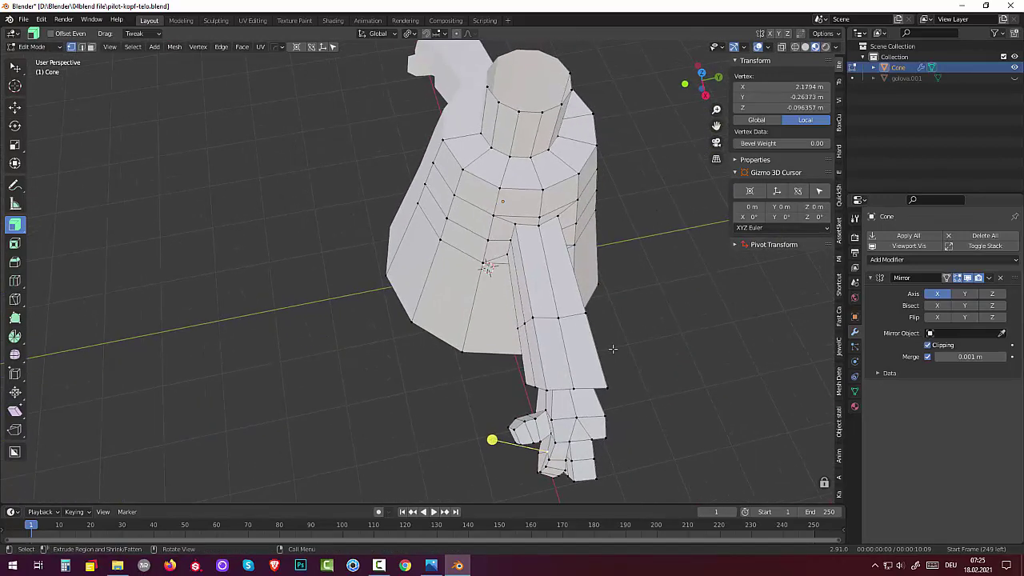
key("g")
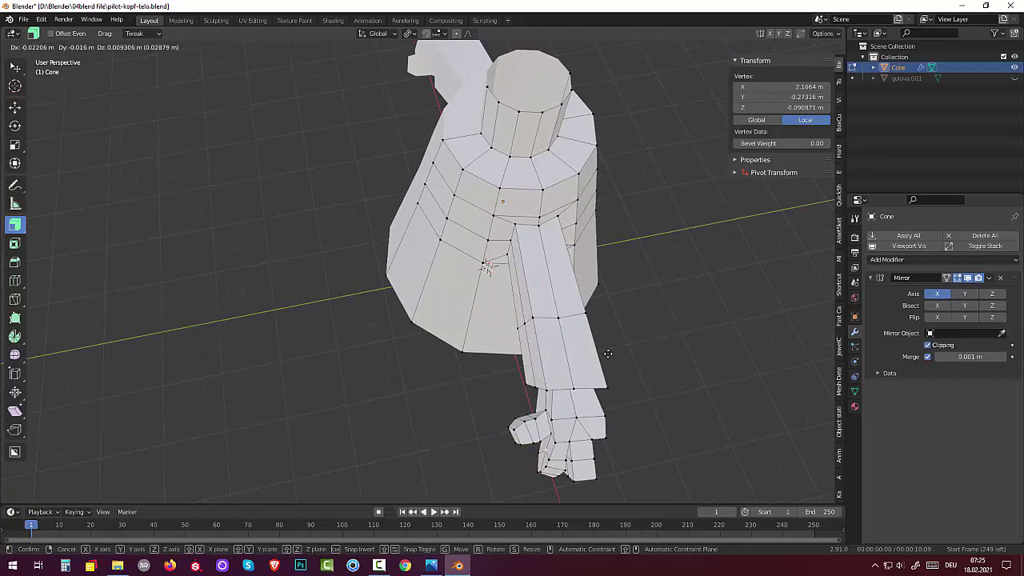
left_click(608, 354)
middle_click_drag(608, 354, 596, 329)
left_click(528, 323)
key("g")
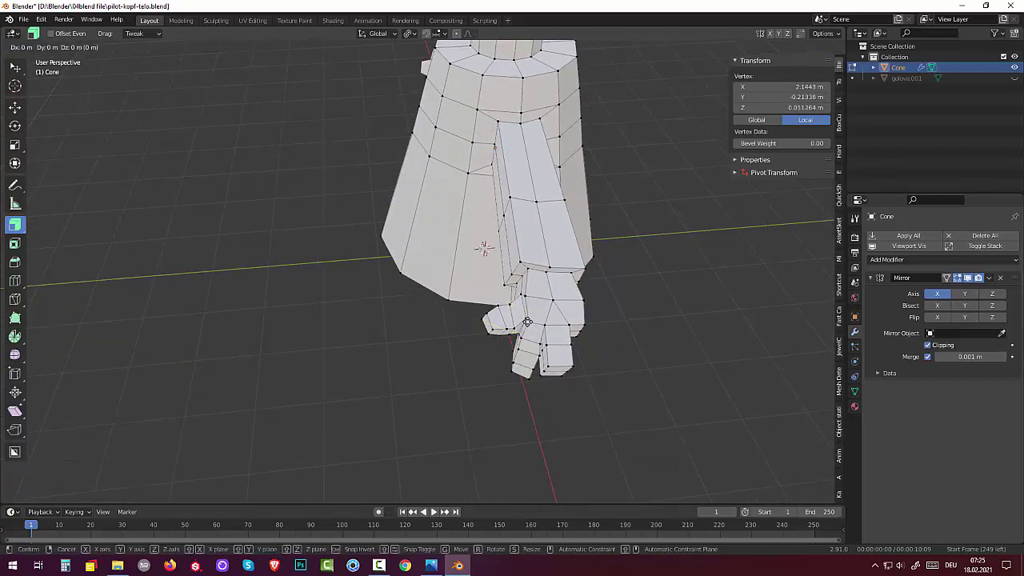
left_click(521, 317)
mouse_move(522, 317)
middle_mouse_down()
mouse_move(629, 338)
mouse_move(611, 343)
mouse_move(638, 337)
middle_mouse_up()
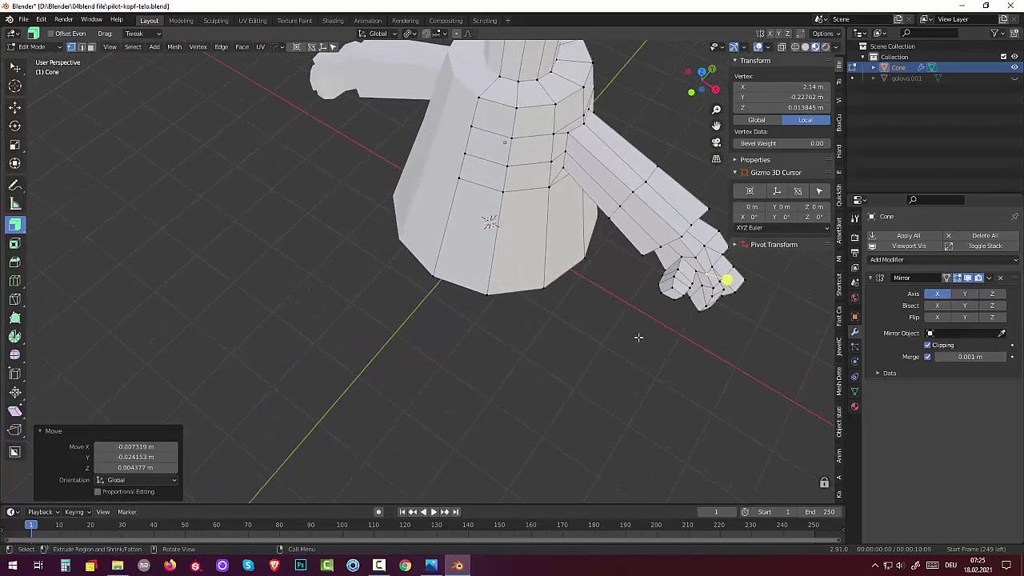
Extrude a new vertex out from the hand and lift it into position.
mouse_move(691, 315)
left_mouse_down()
mouse_move(709, 313)
mouse_move(728, 395)
left_mouse_up()
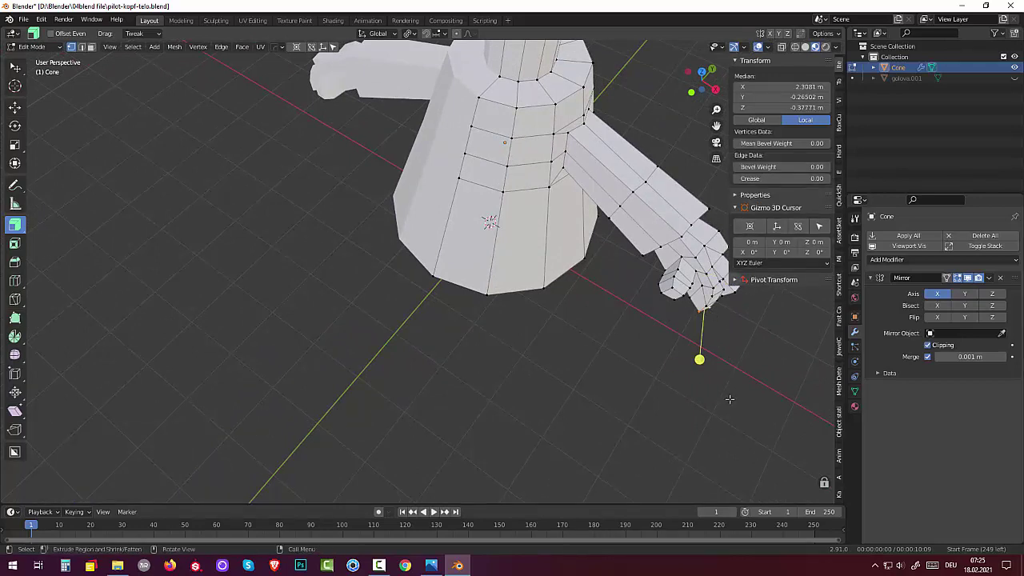
key("g")
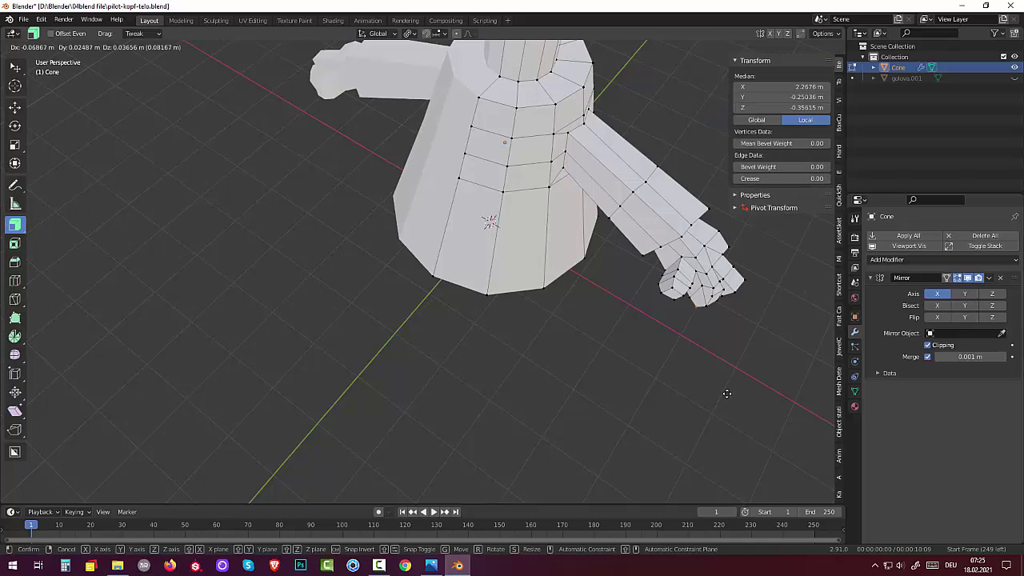
left_click(726, 392)
middle_click_drag(713, 391, 664, 388)
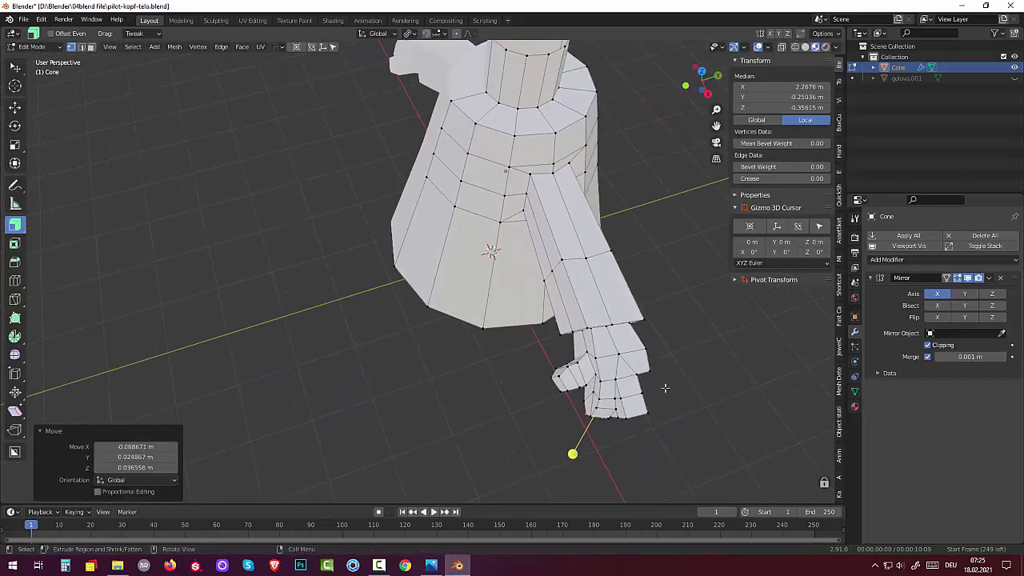
left_click(573, 453)
key("g")
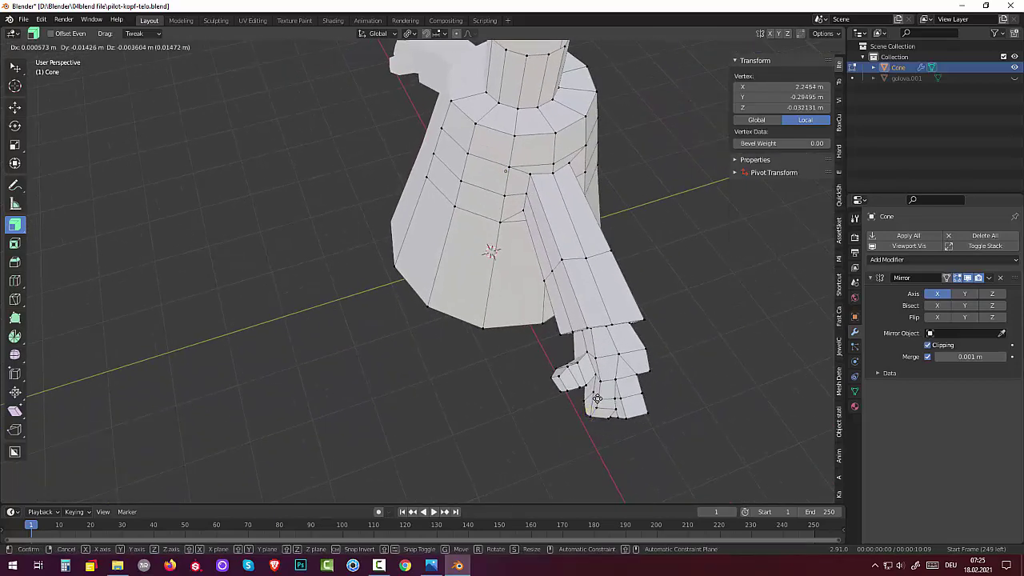
left_click(595, 398)
Move a vertex near the thumb, then select an edge on the hand.
left_click(537, 384)
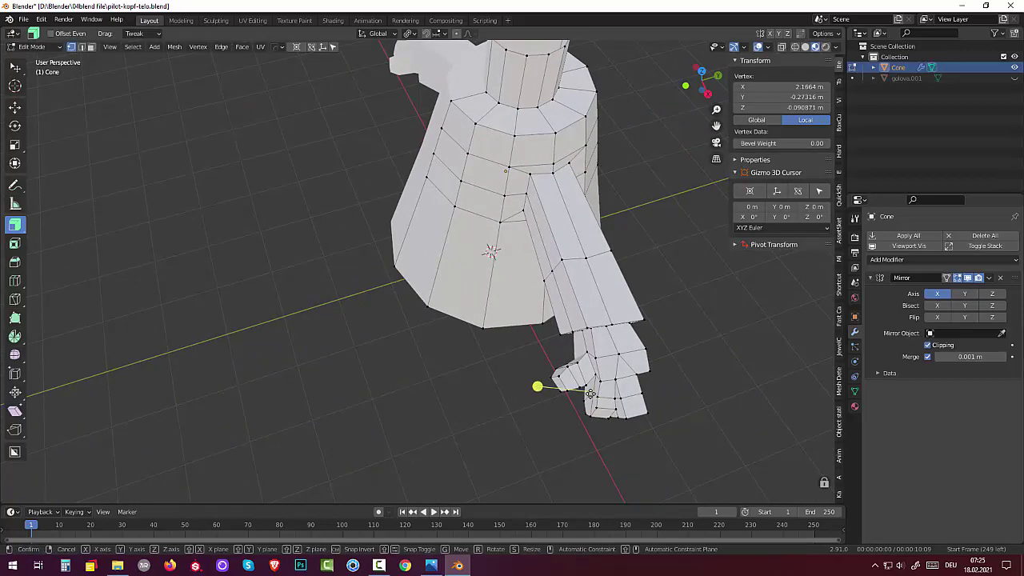
key("g")
left_click(589, 393)
mouse_move(535, 384)
middle_mouse_down()
mouse_move(498, 296)
mouse_move(425, 269)
mouse_move(415, 236)
middle_mouse_up()
mouse_move(582, 383)
middle_mouse_down()
mouse_move(582, 372)
mouse_move(584, 389)
middle_mouse_up()
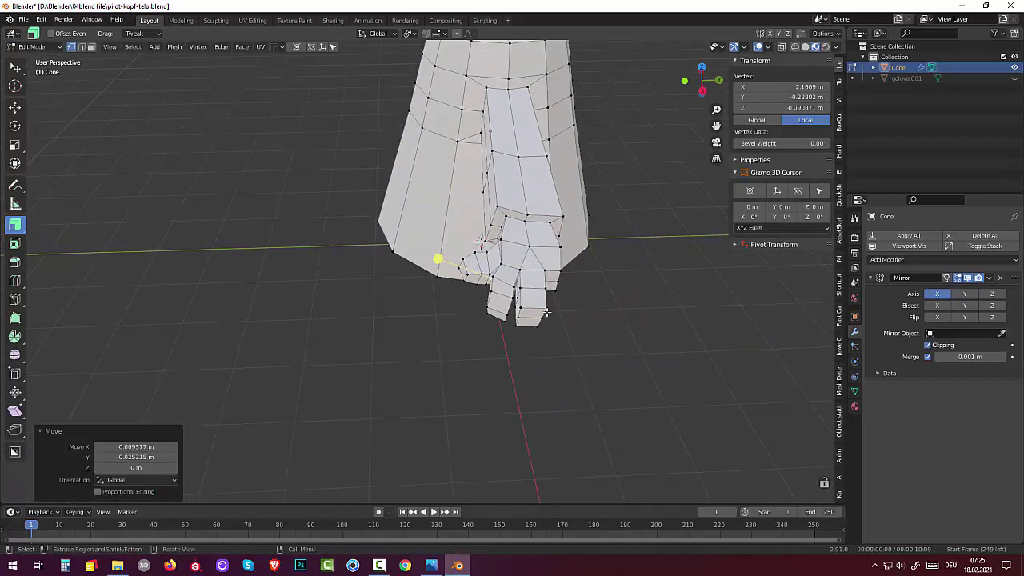
middle_click_drag(511, 324, 609, 359)
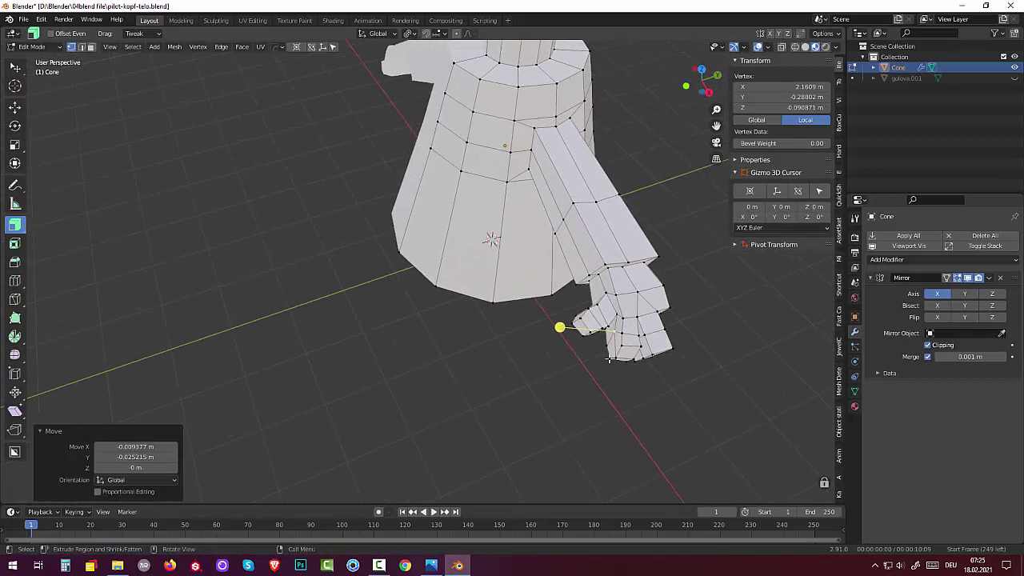
left_click(653, 353)
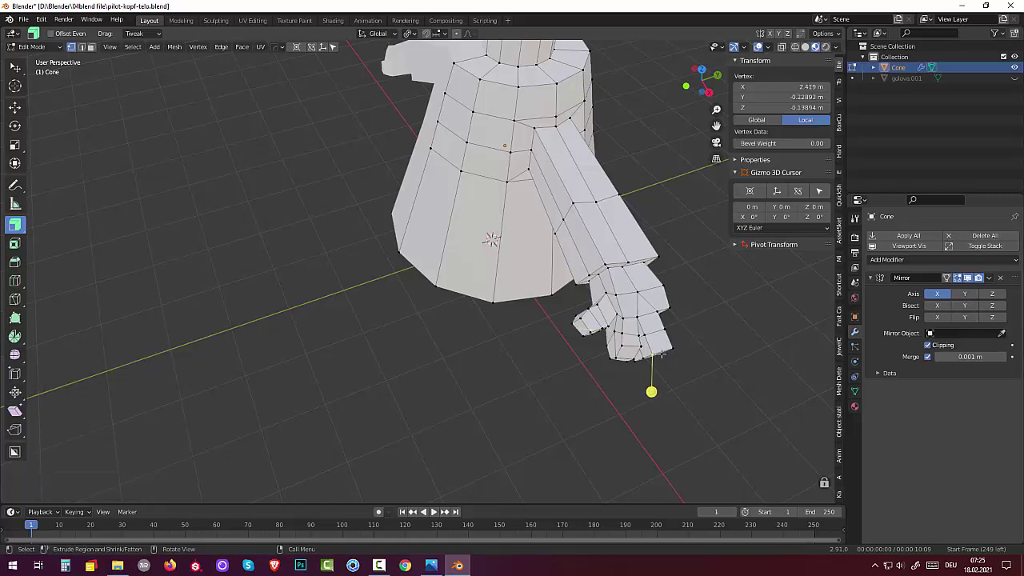
Select several finger edges and move them along the X axis.
left_click(656, 360, "shift")
mouse_move(656, 360)
middle_mouse_down()
mouse_move(644, 335)
mouse_move(615, 322)
middle_mouse_up()
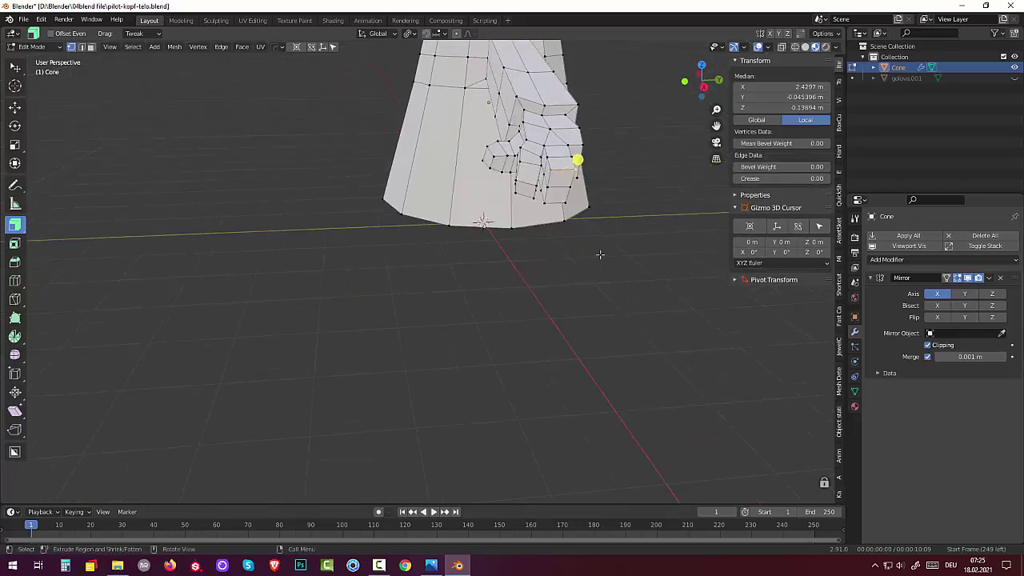
left_click(569, 169)
left_click(546, 205, "shift")
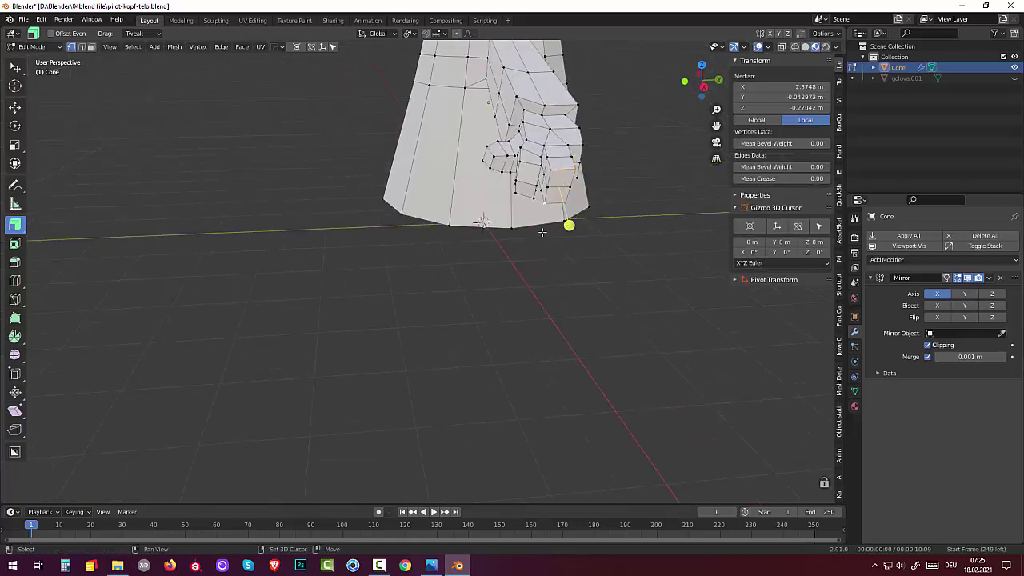
middle_click_drag(541, 228, 527, 272)
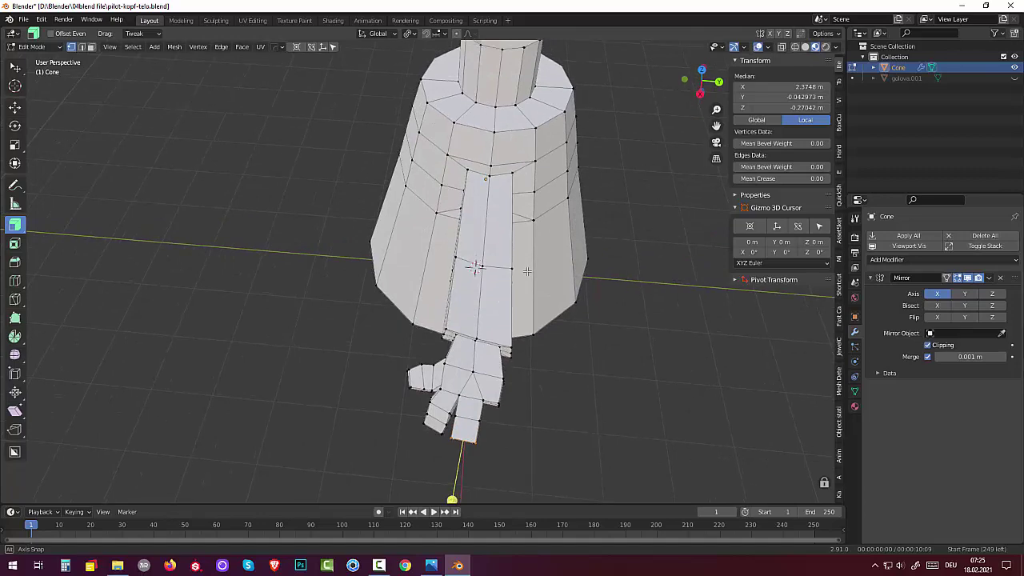
middle_click_drag(521, 352, 549, 368)
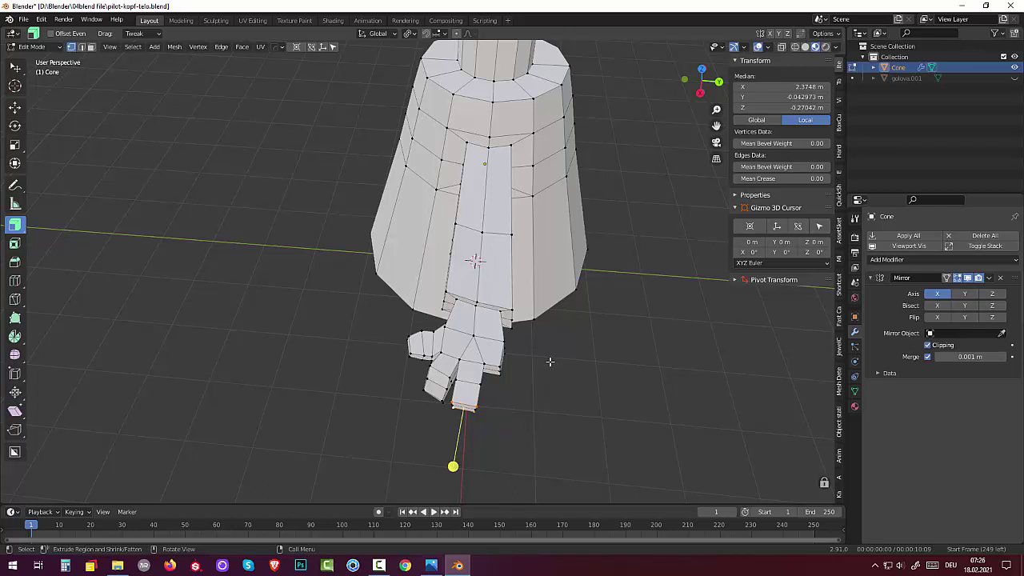
key("g")
key("x")
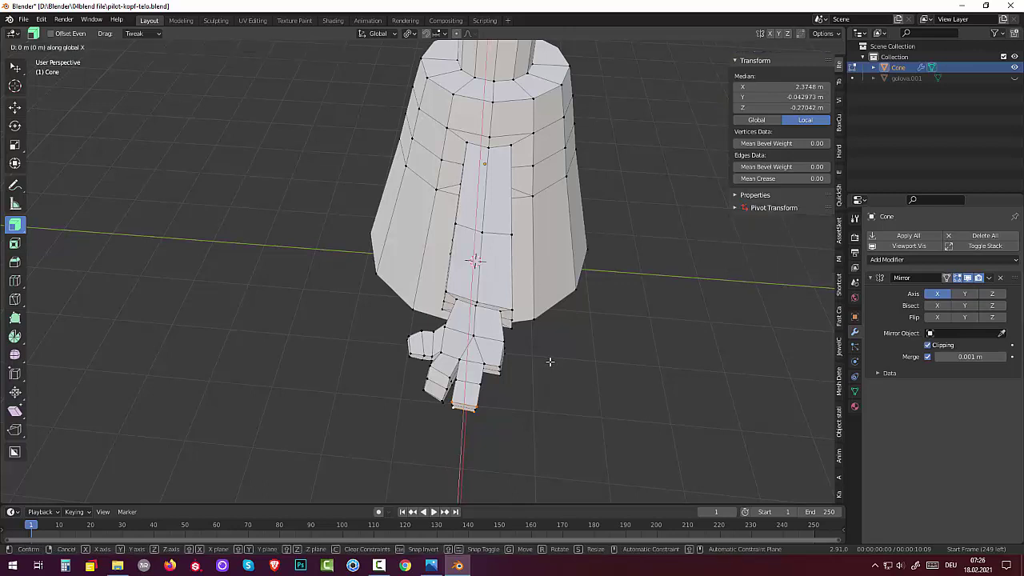
left_click(550, 357)
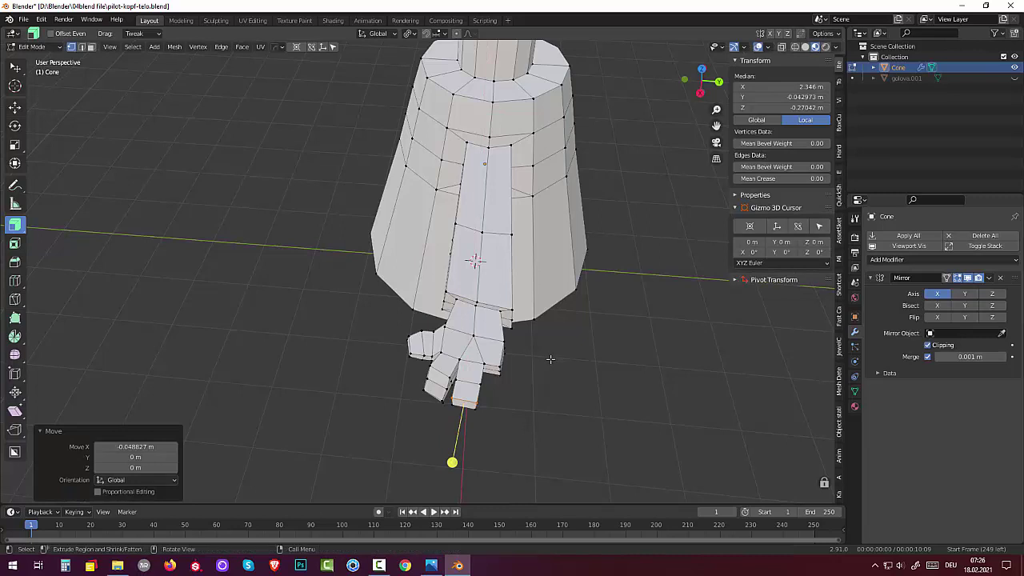
Reposition a single vertex on the finger.
middle_click_drag(550, 359, 551, 362)
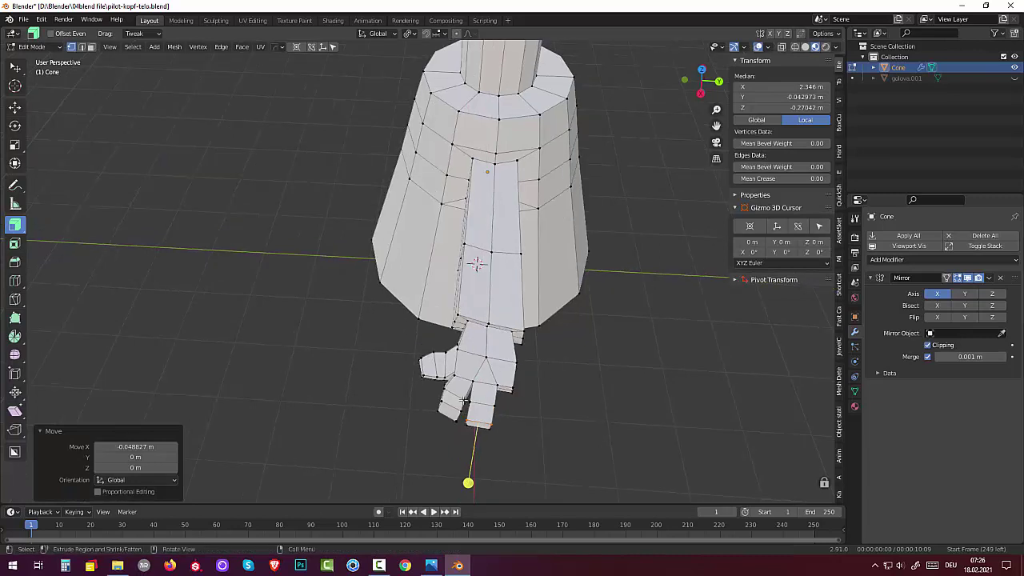
left_click(499, 402)
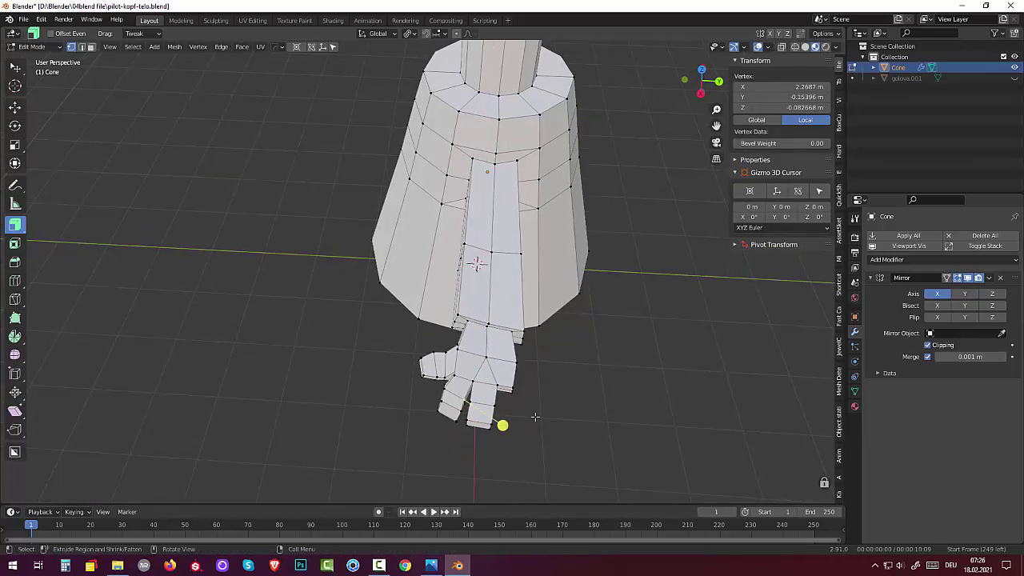
key("g")
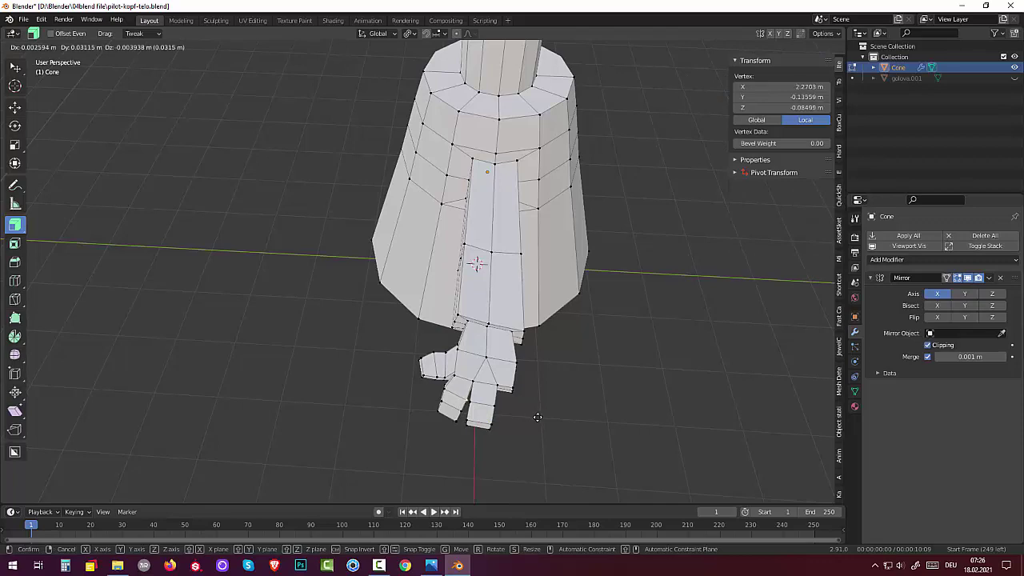
left_click(538, 417)
mouse_move(533, 416)
middle_mouse_down()
mouse_move(537, 381)
mouse_move(518, 323)
middle_mouse_up()
Extrude the selection slightly and move a finger edge into place.
left_click_drag(479, 170, 483, 190)
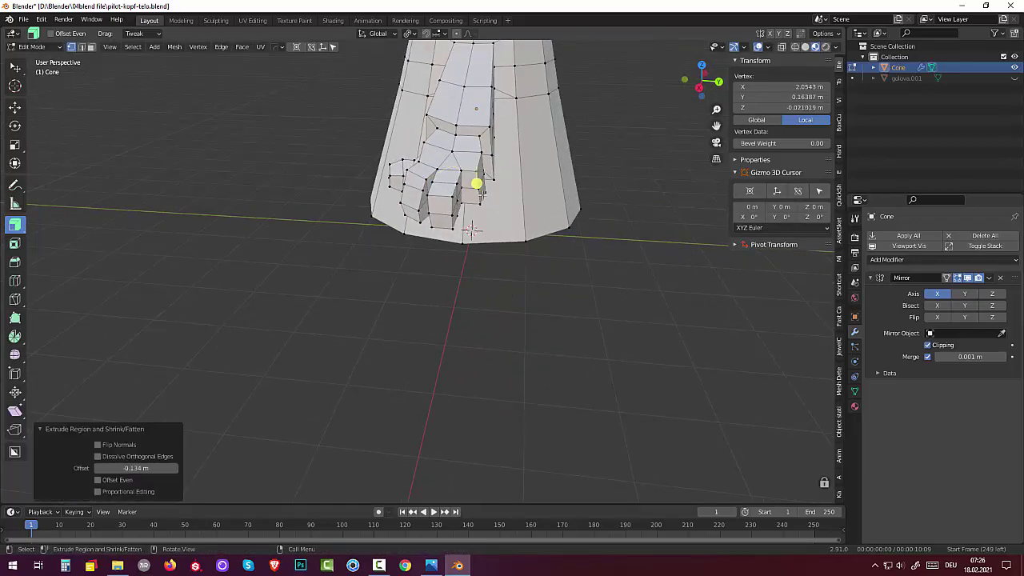
left_click(479, 205)
left_click(480, 193, "shift")
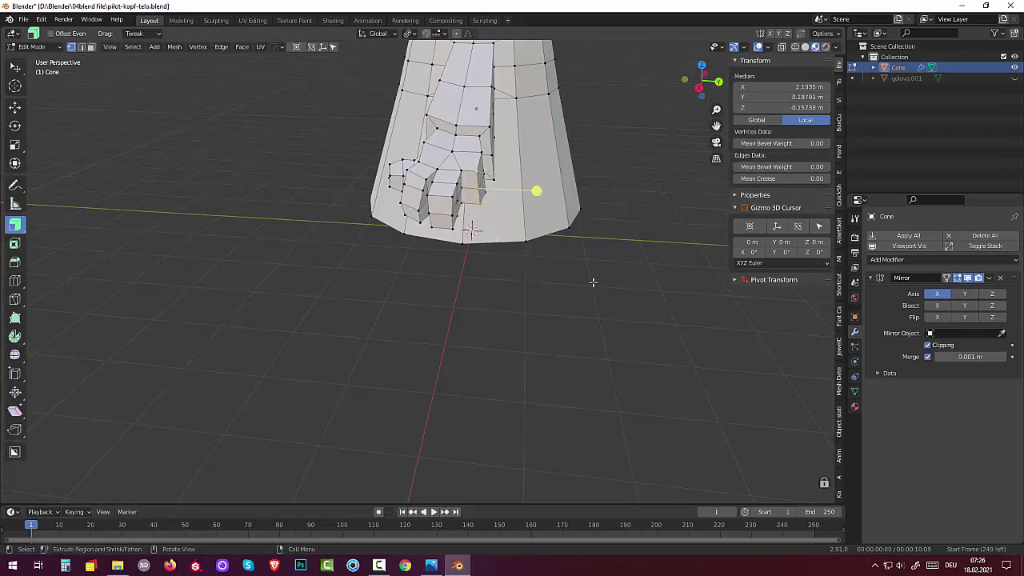
key("g")
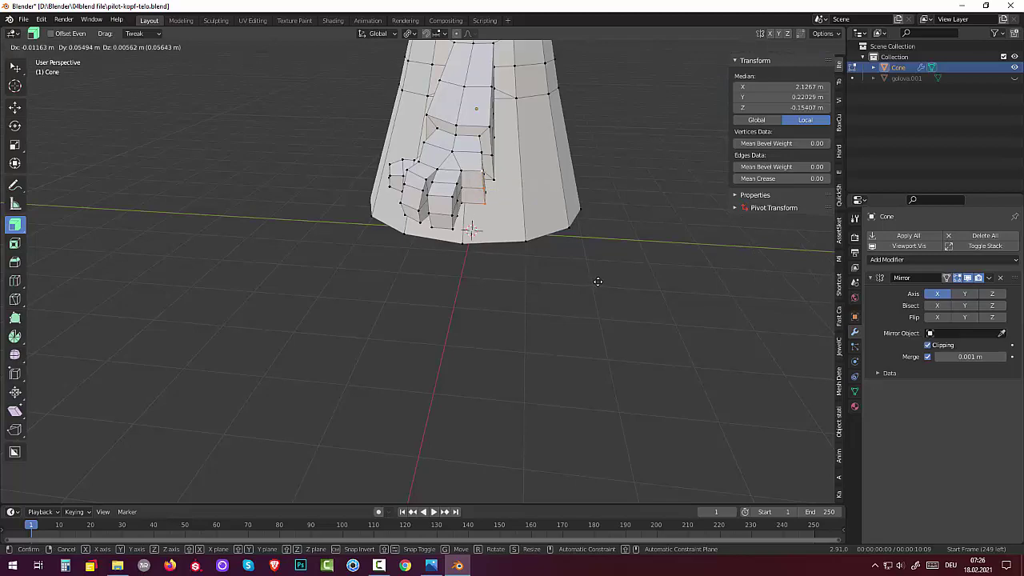
left_click(593, 278)
mouse_move(592, 277)
middle_mouse_down()
mouse_move(594, 247)
mouse_move(647, 272)
mouse_move(617, 273)
mouse_move(608, 292)
mouse_move(555, 308)
middle_mouse_up()
Select three fingertip edges and move them together.
left_click(630, 312)
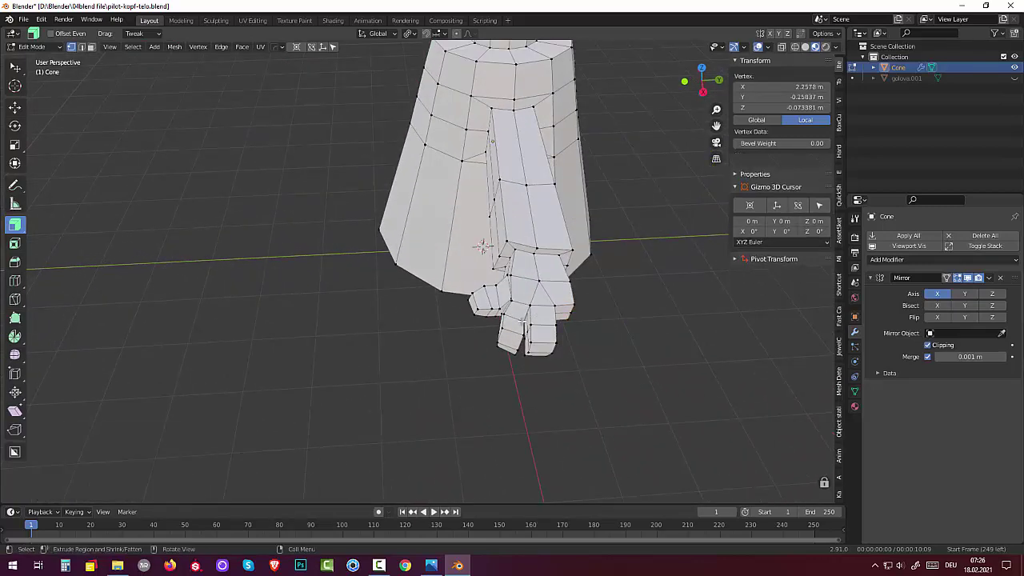
left_click(569, 327)
left_click(535, 314)
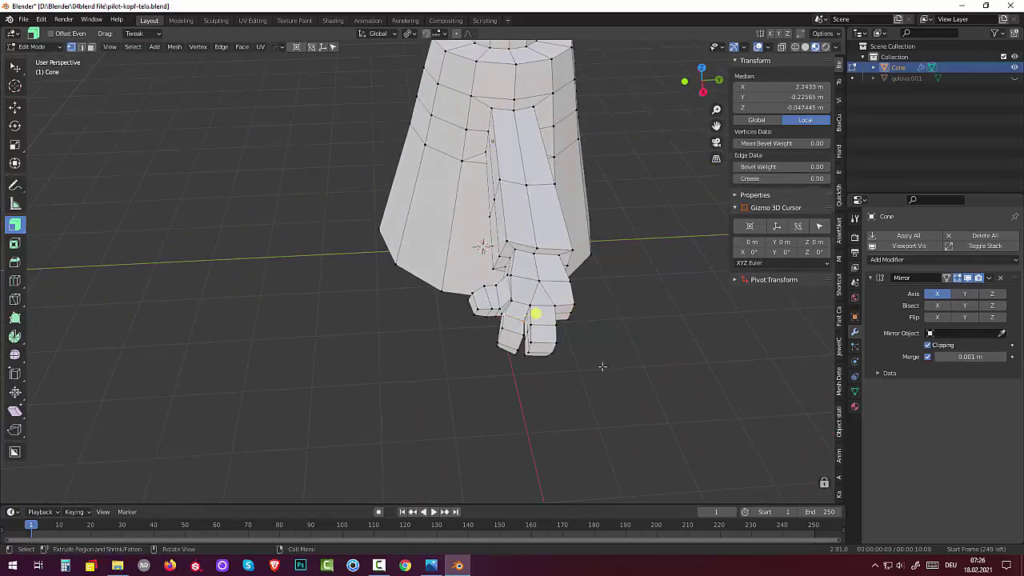
key("g")
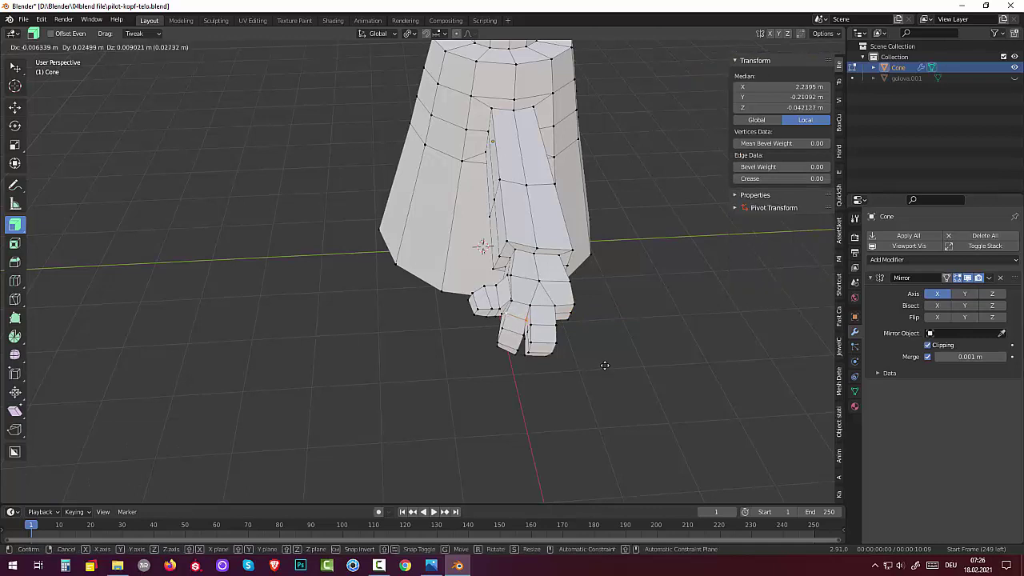
left_click(606, 366)
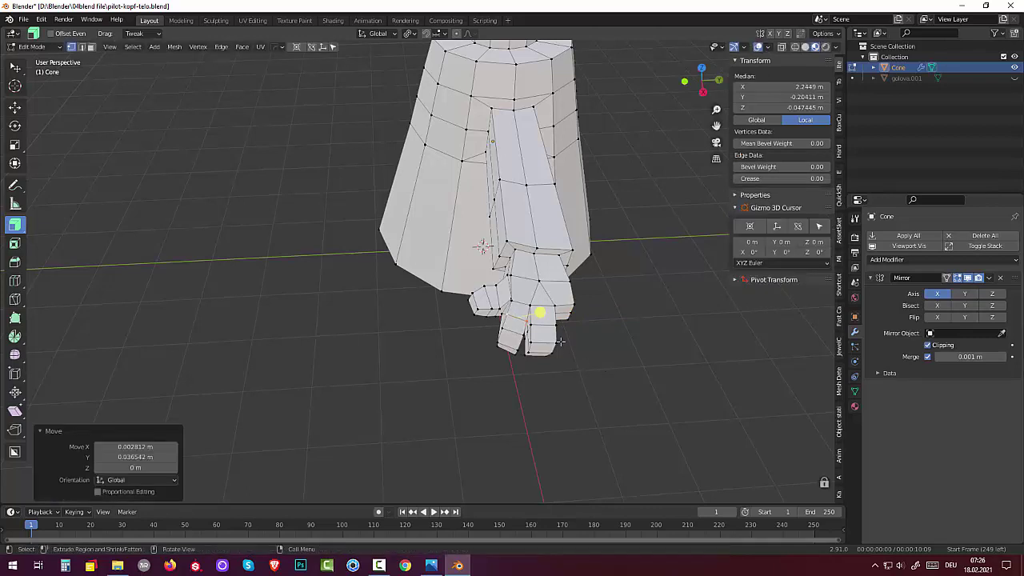
Move a vertex beside the hand, then select a face at the bottom of the hand.
left_click(447, 295)
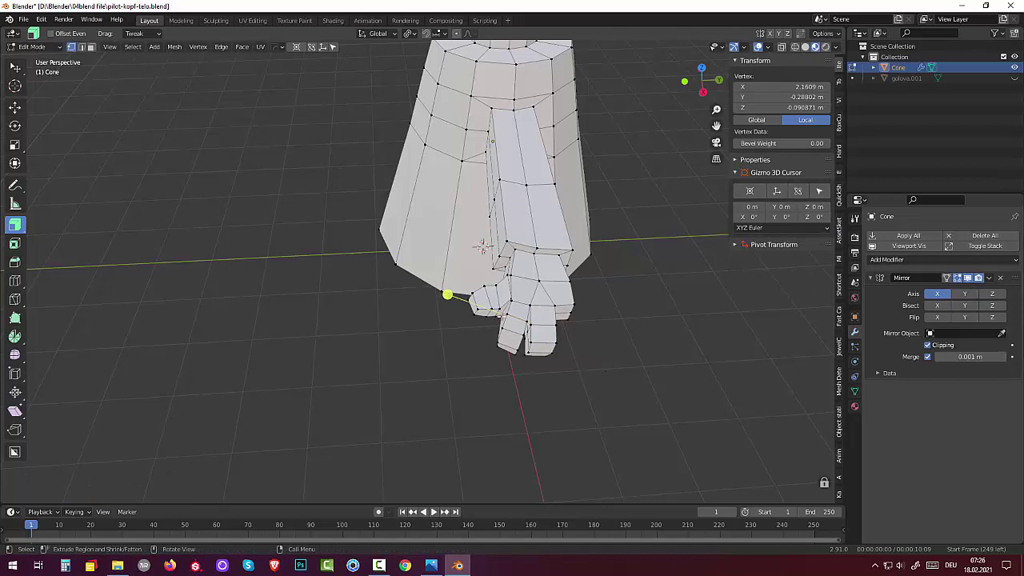
key("g")
left_click(609, 351)
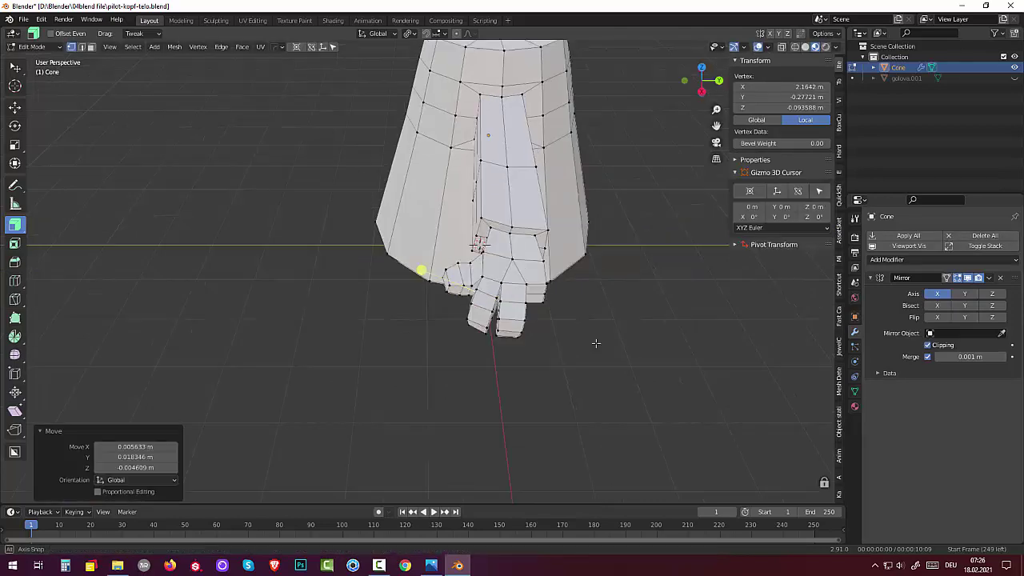
middle_click_drag(594, 343, 460, 236)
left_click(446, 250)
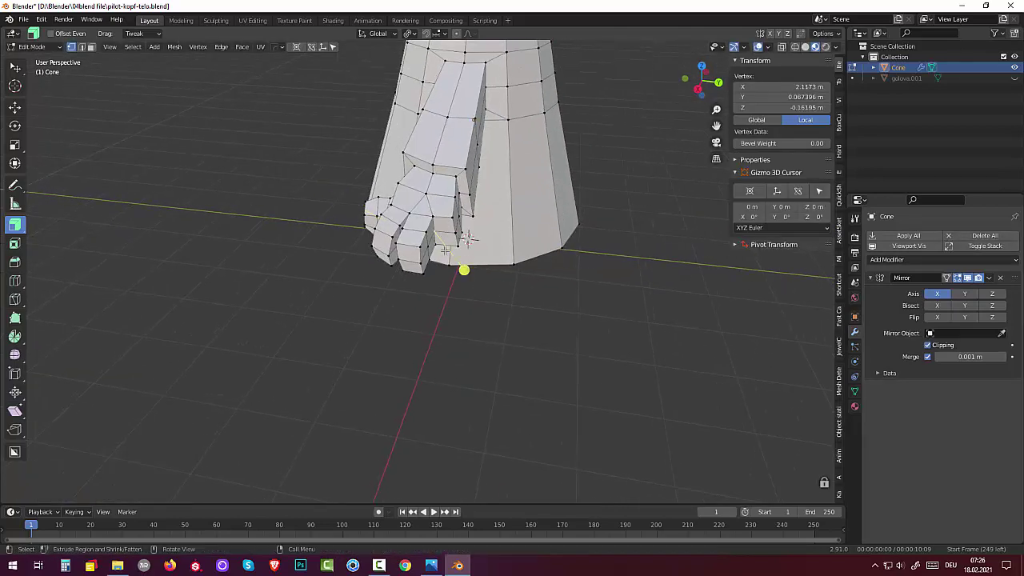
left_click(90, 48)
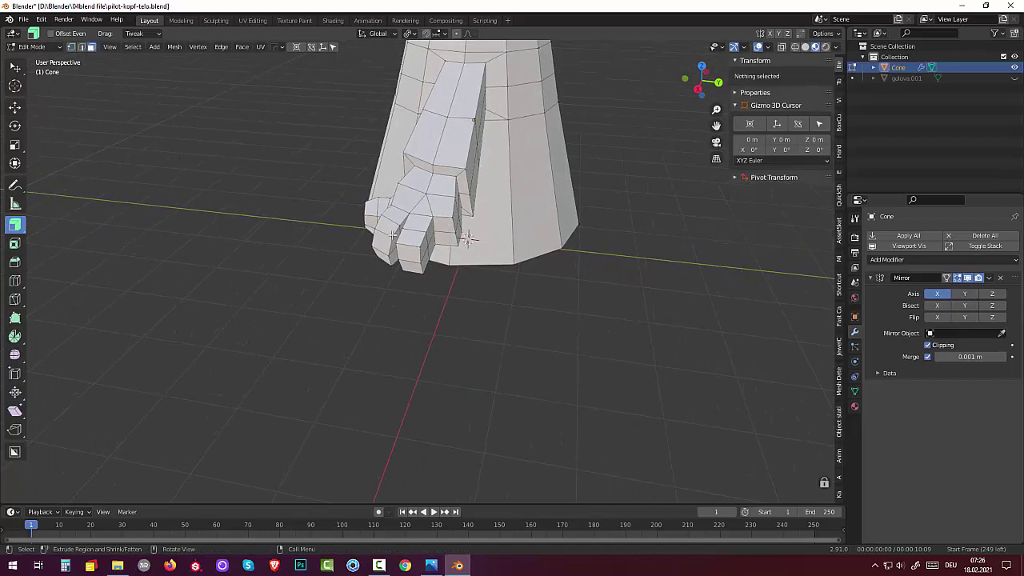
left_click(446, 235)
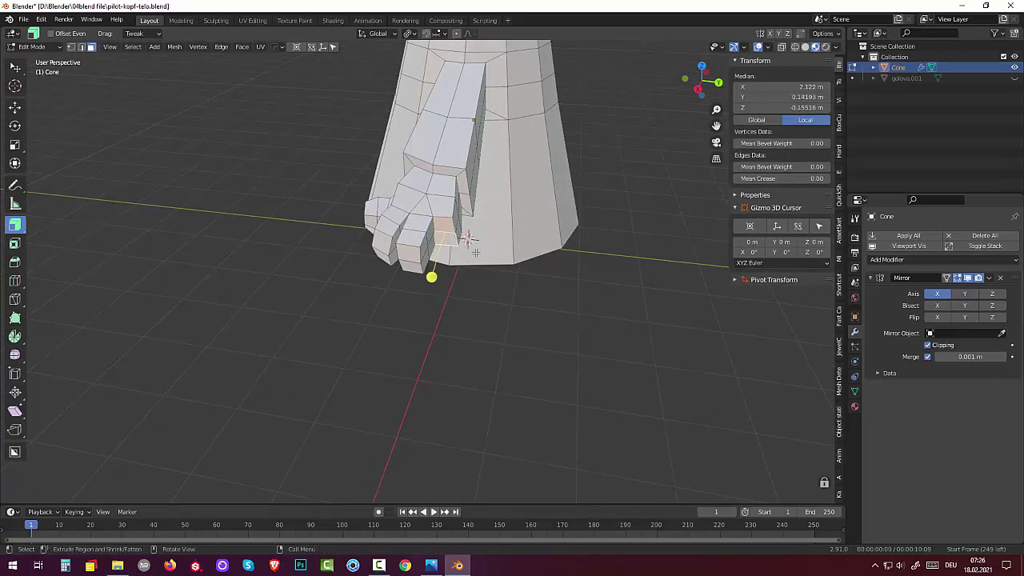
Extrude the bottom hand face twice to form a two-section finger.
mouse_move(446, 235)
middle_mouse_down()
mouse_move(528, 269)
mouse_move(453, 241)
middle_mouse_up()
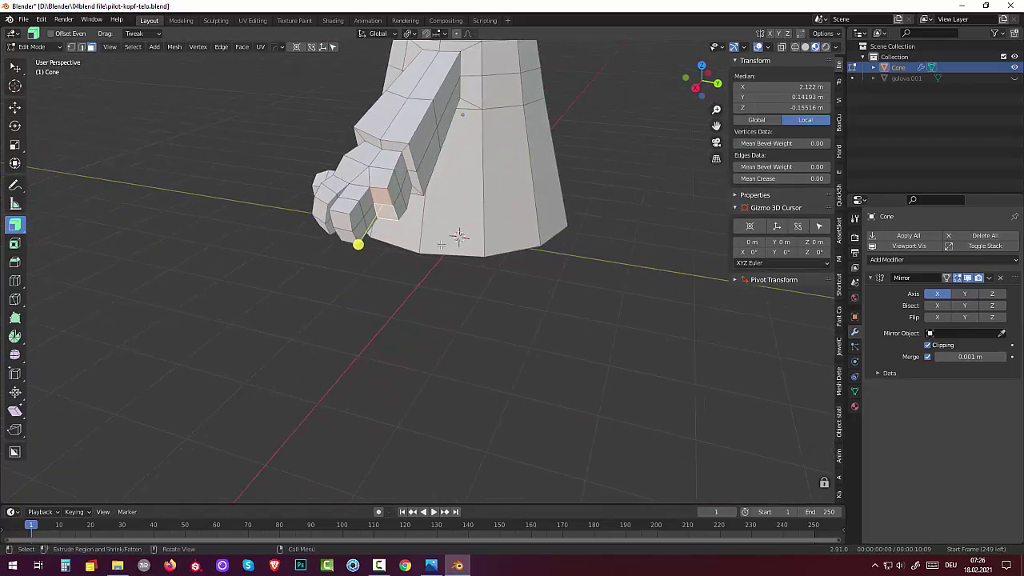
key("e")
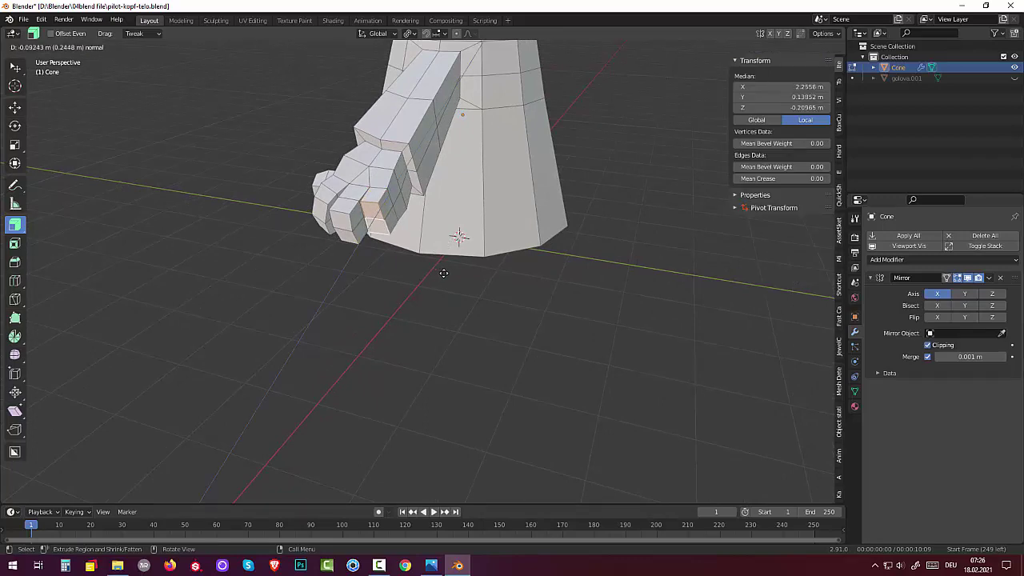
left_click(443, 273)
middle_click_drag(456, 280, 490, 336)
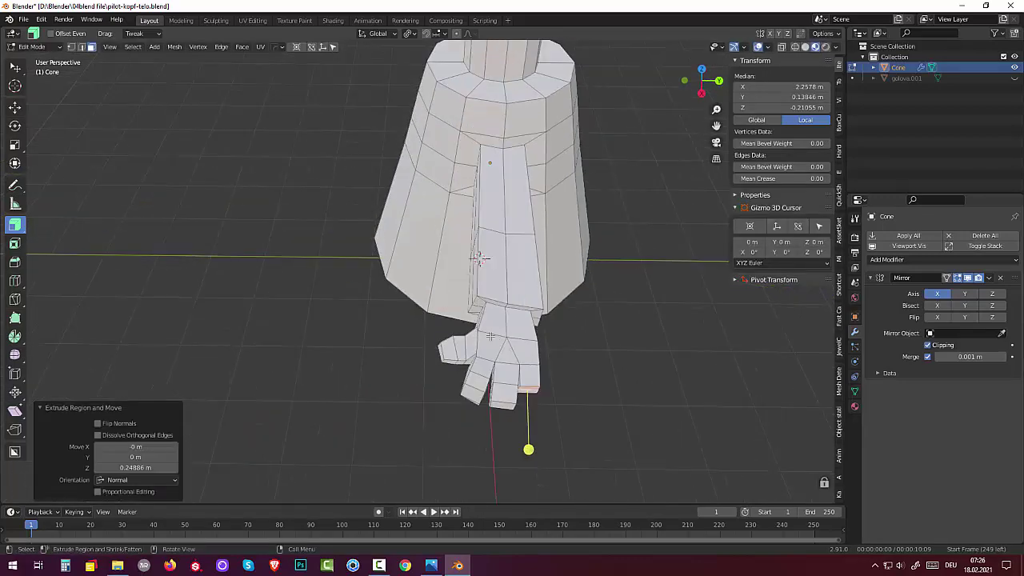
key("e")
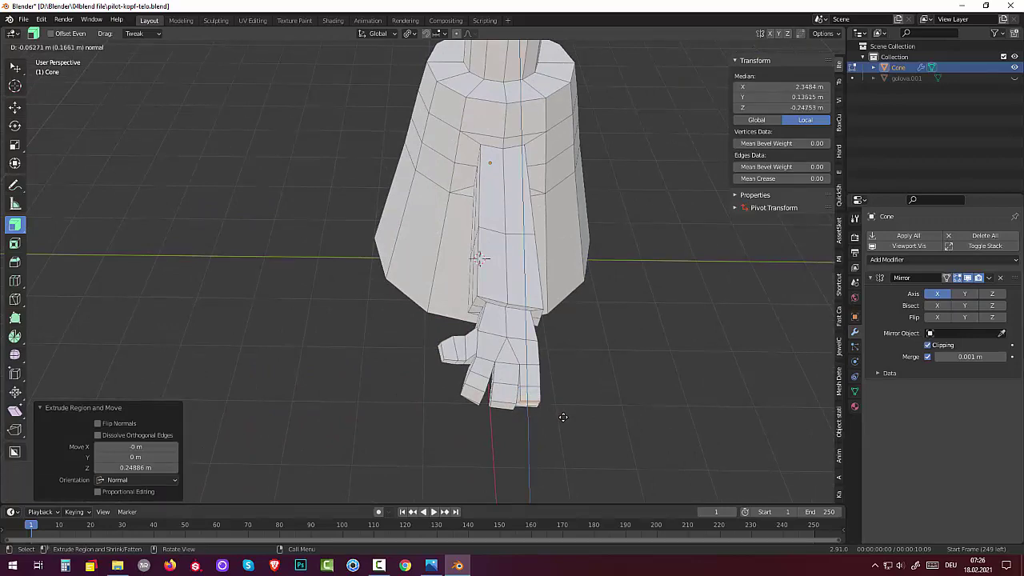
left_click(564, 417)
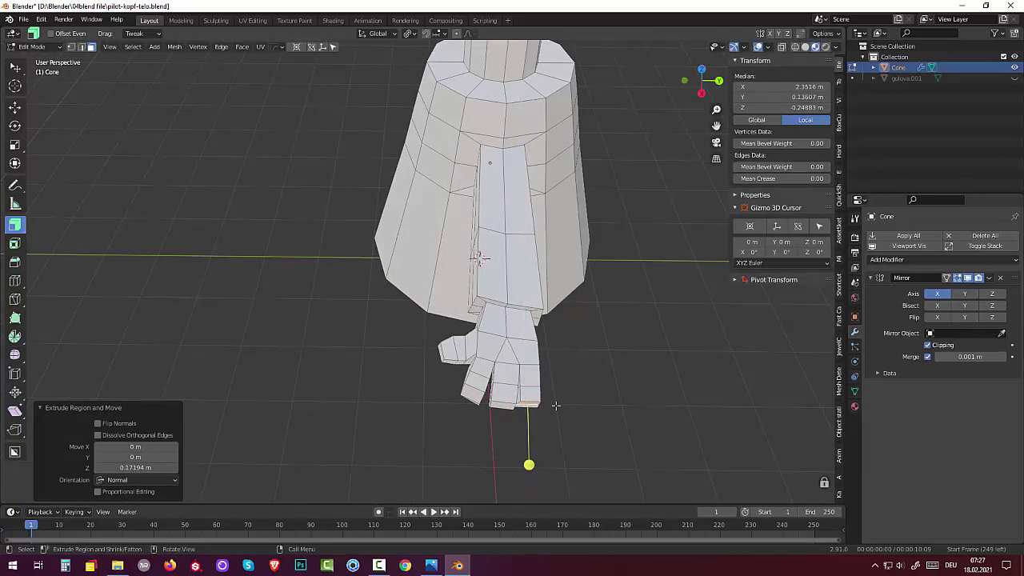
mouse_move(556, 406)
middle_mouse_down()
mouse_move(549, 378)
mouse_move(632, 379)
mouse_move(618, 413)
mouse_move(569, 396)
middle_mouse_up()
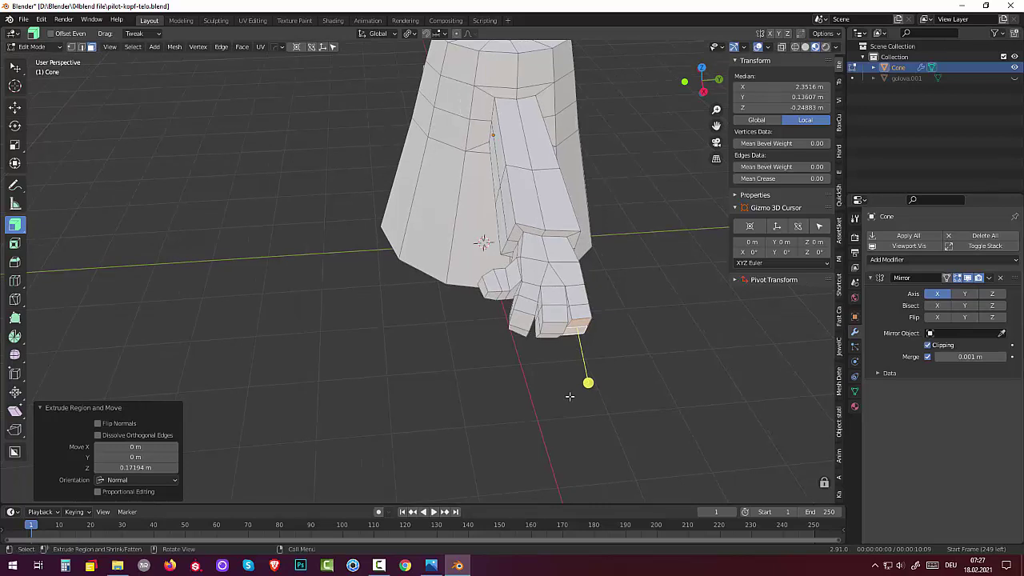
In edge select mode, pick two finger edges and shift them -0.039 m along X.
left_click_drag(588, 382, 590, 378)
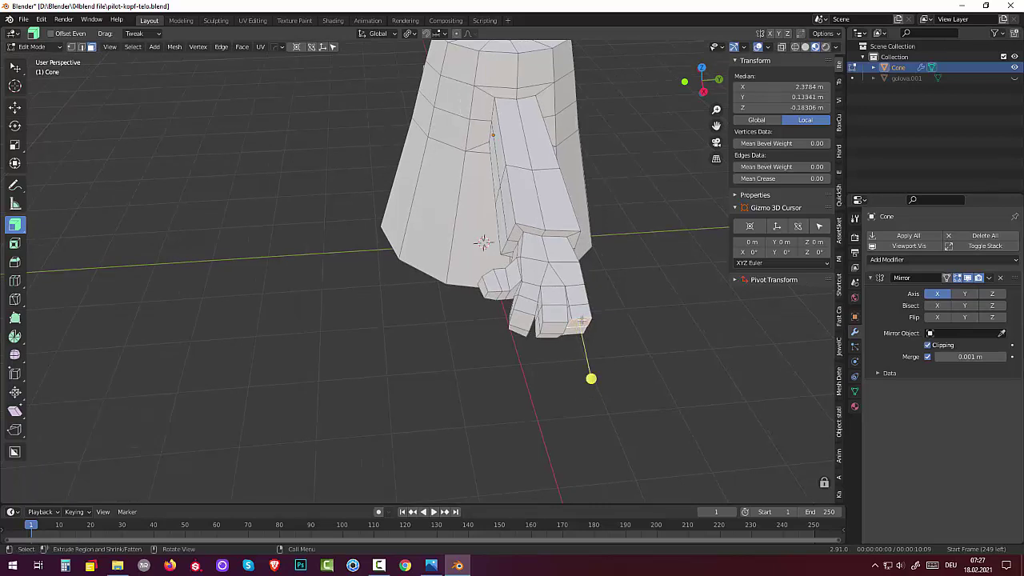
left_click(81, 46)
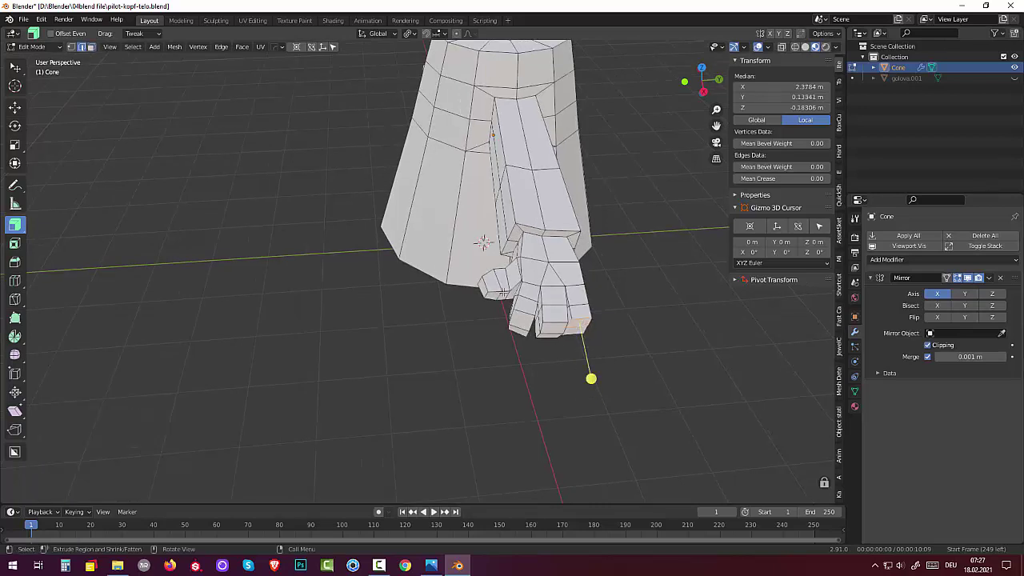
left_click(581, 325)
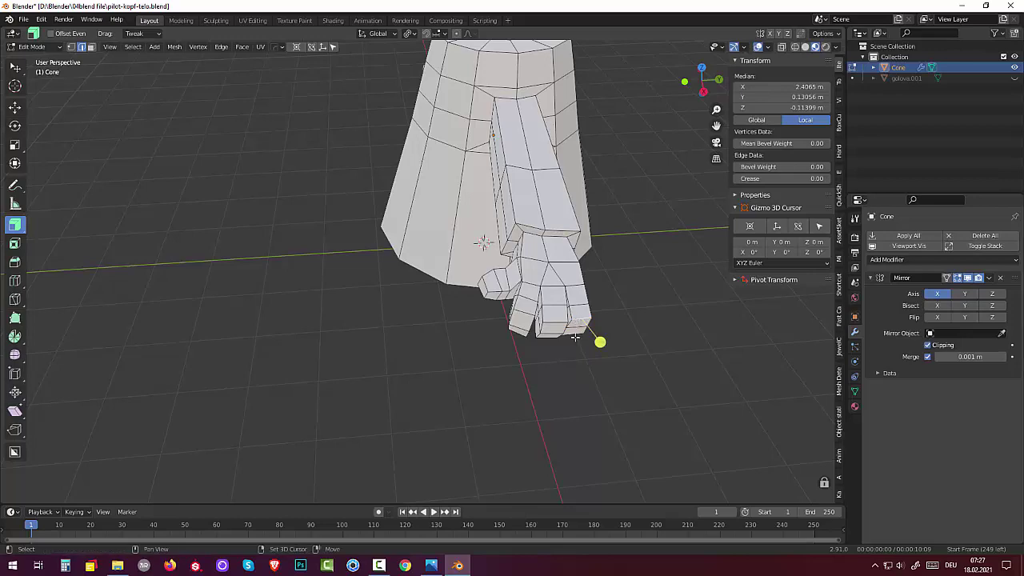
left_click(575, 337, "shift")
middle_click_drag(575, 337, 576, 414)
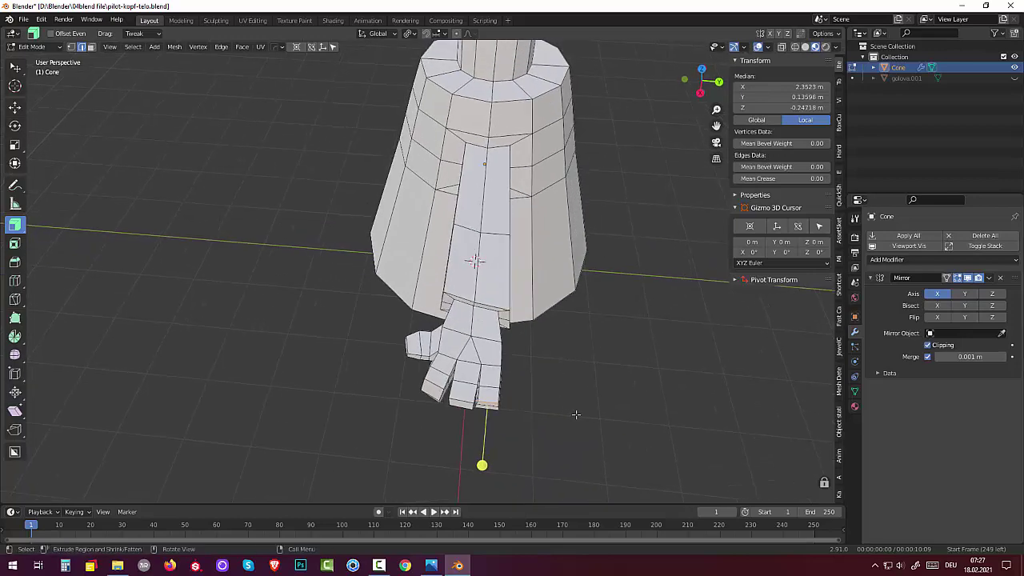
key("g")
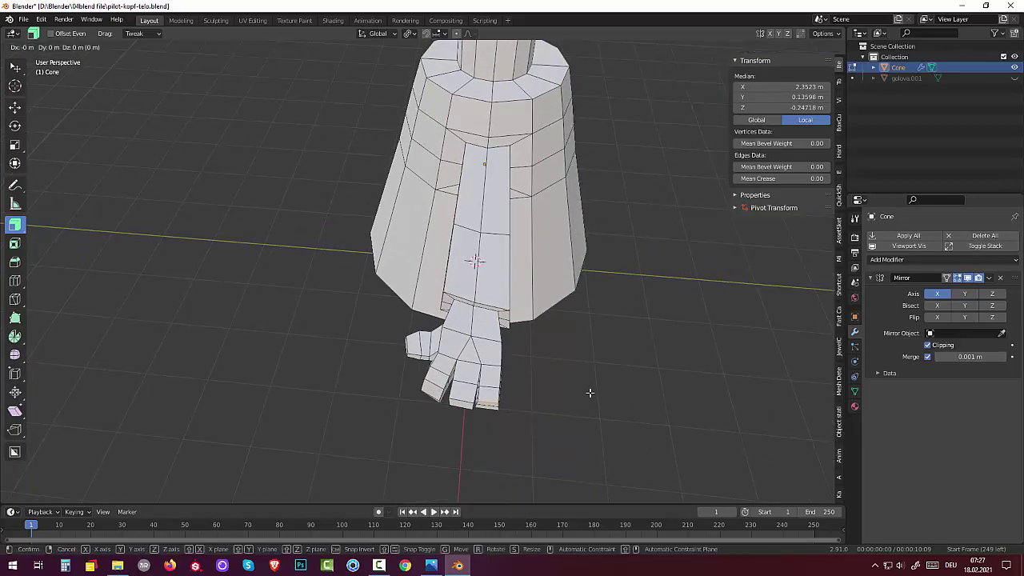
key("x")
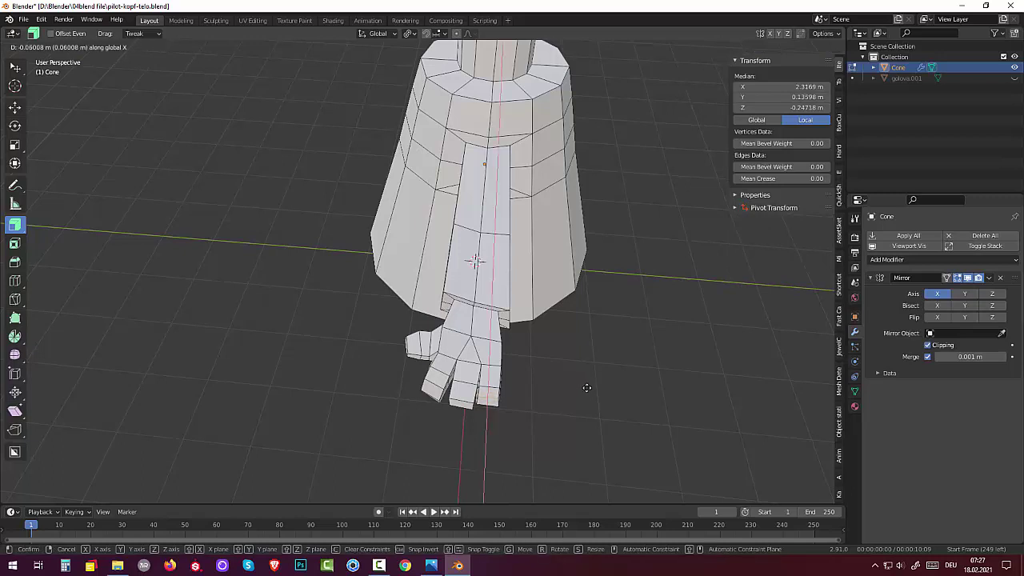
left_click(586, 389)
mouse_move(590, 389)
middle_mouse_down()
mouse_move(561, 363)
mouse_move(522, 365)
mouse_move(515, 346)
mouse_move(688, 354)
mouse_move(624, 322)
mouse_move(532, 327)
mouse_move(498, 352)
middle_mouse_up()
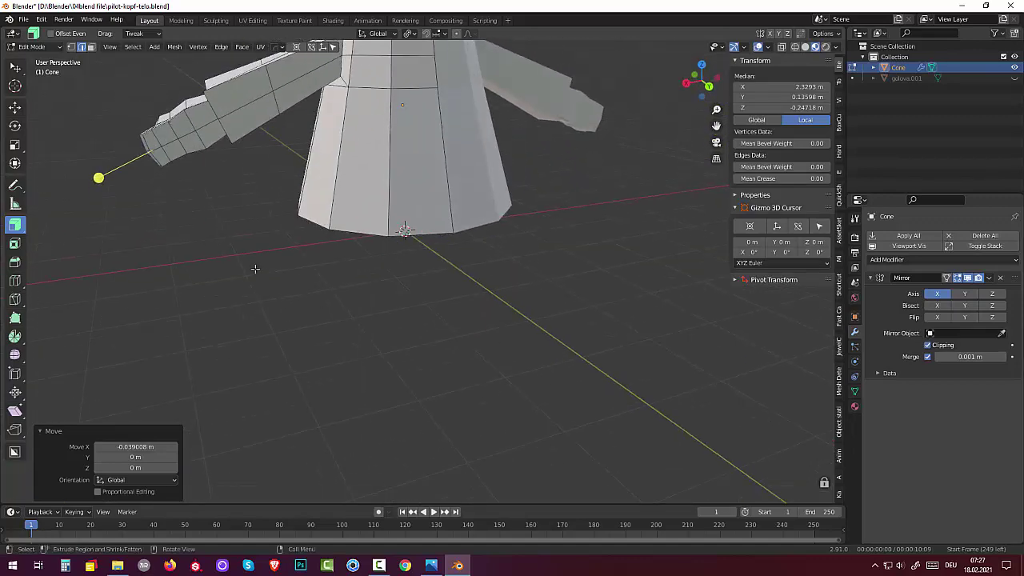
Select several arm-tip vertices and move them into a new position.
left_click(172, 165)
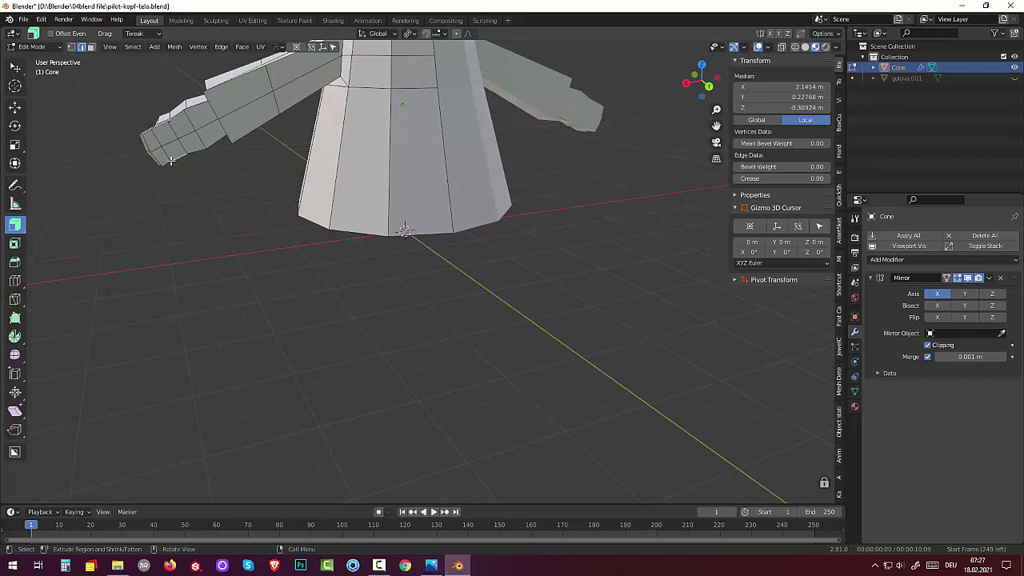
middle_click_drag(167, 167, 120, 104)
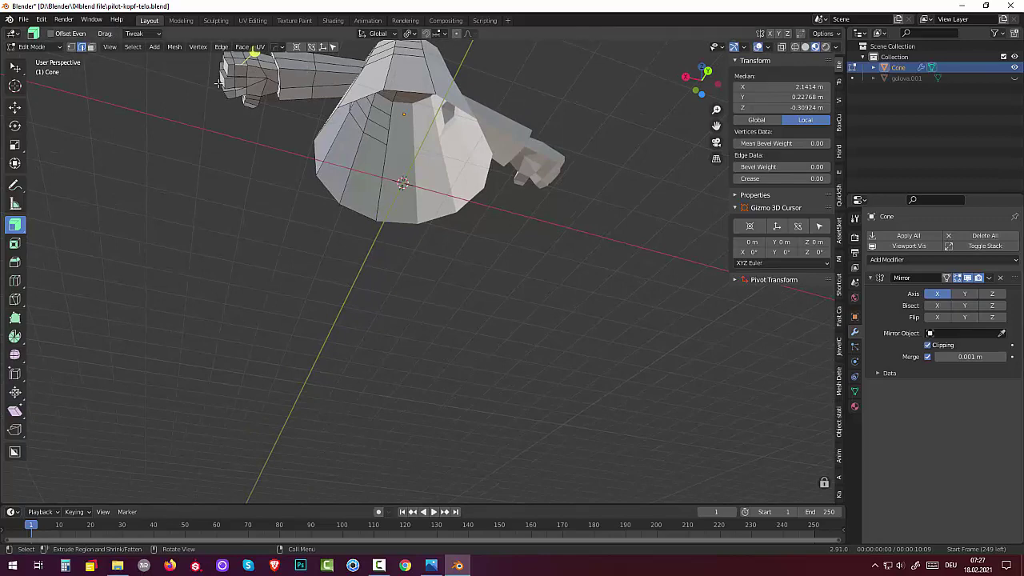
left_click(244, 77)
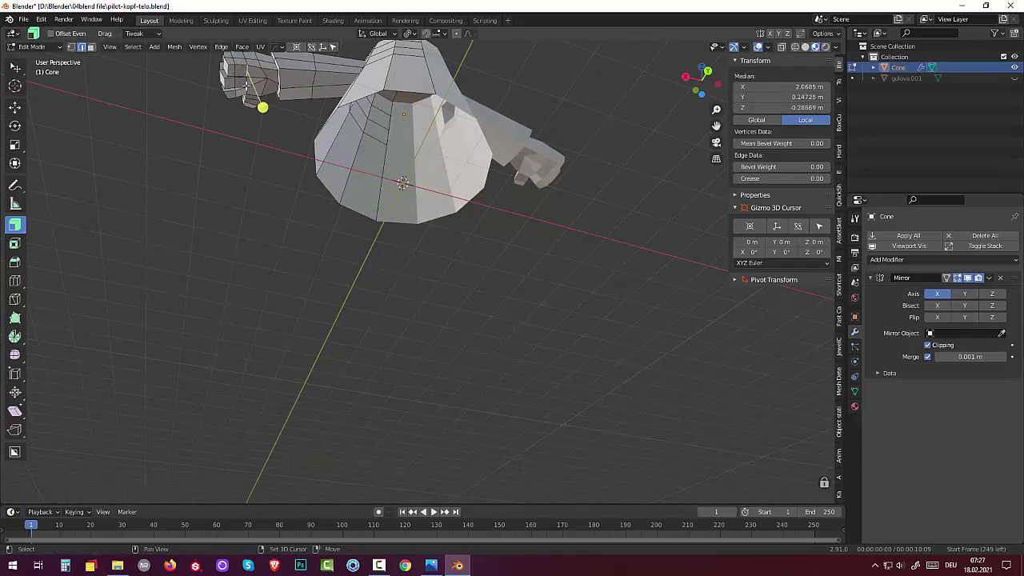
left_click(246, 84, "shift")
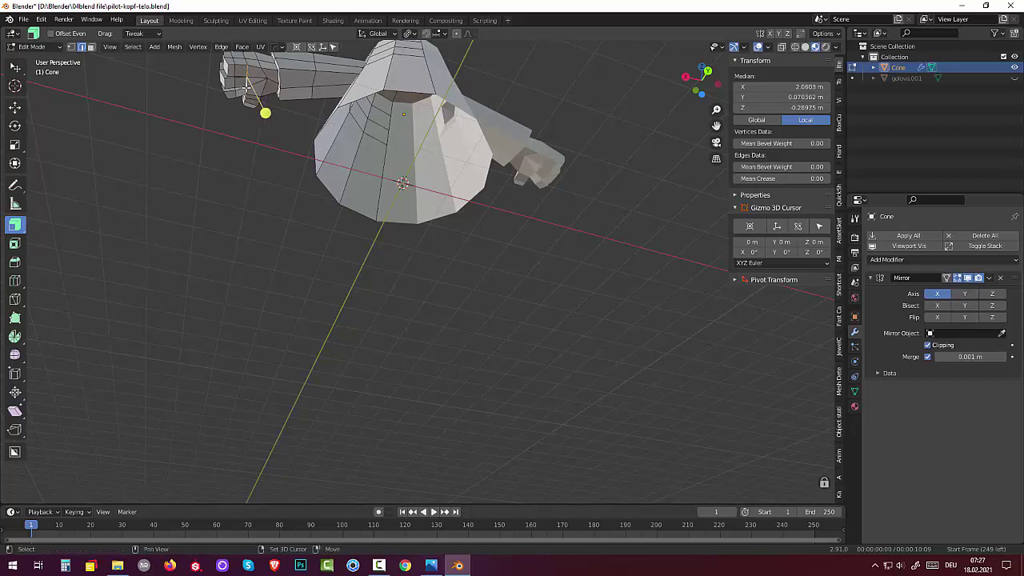
left_click(246, 86, "shift")
mouse_move(245, 87)
middle_mouse_down()
mouse_move(260, 125)
mouse_move(244, 165)
middle_mouse_up()
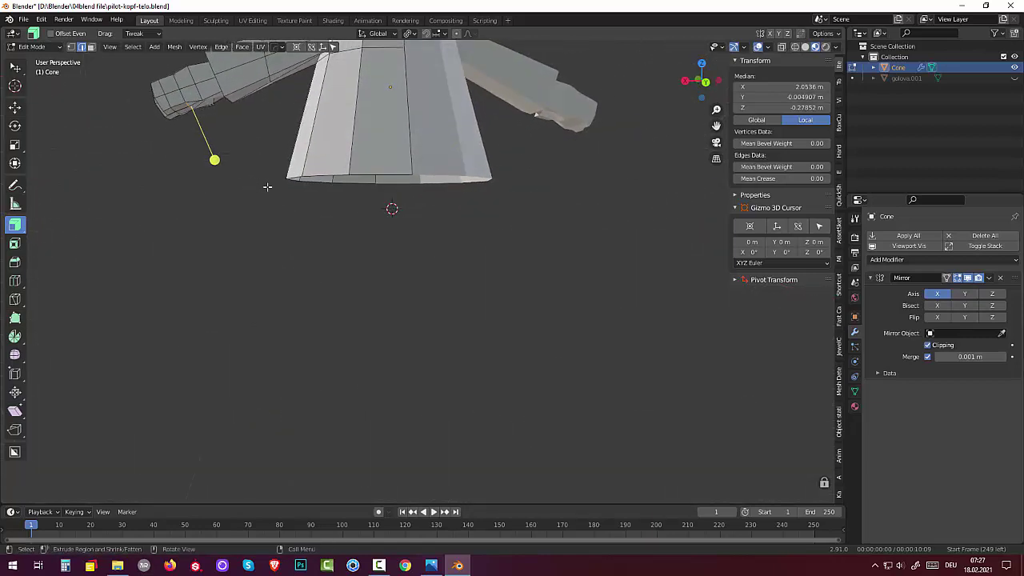
key("g")
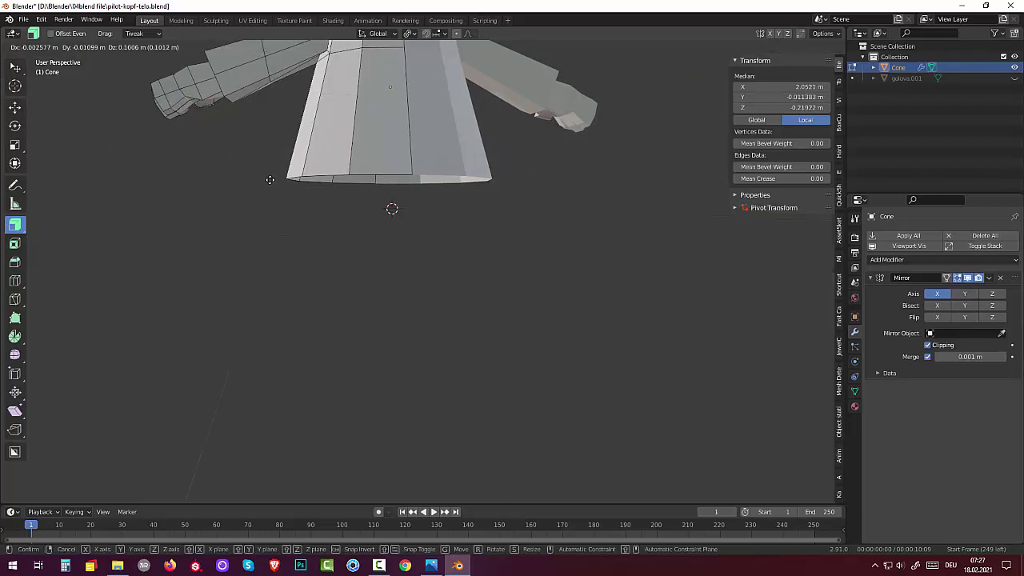
left_click(269, 180)
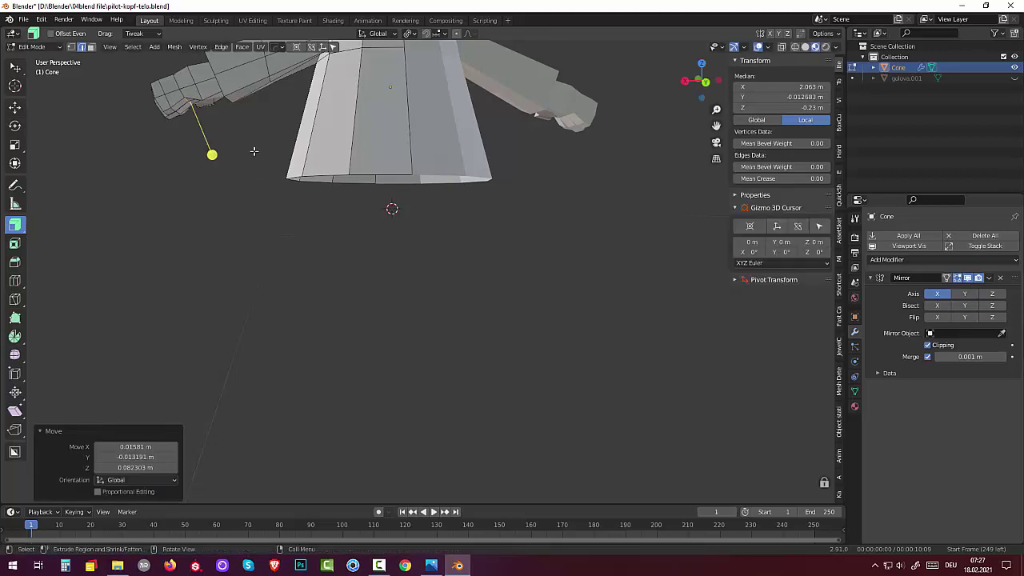
mouse_move(253, 152)
middle_mouse_down()
mouse_move(297, 173)
mouse_move(283, 188)
middle_mouse_up()
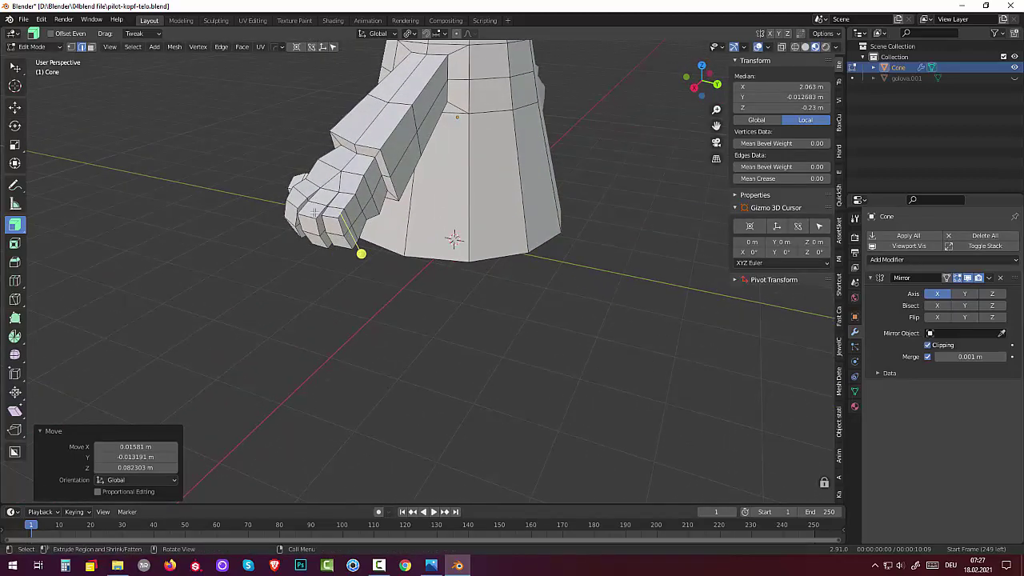
Move a fingertip vertex vertically along Z.
left_click(295, 210)
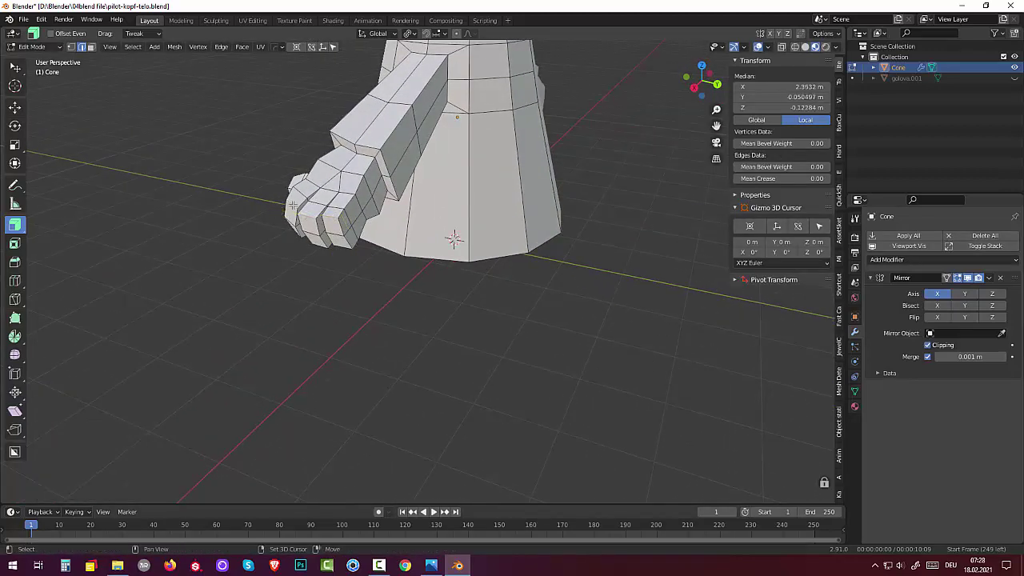
middle_click_drag(296, 210, 251, 207)
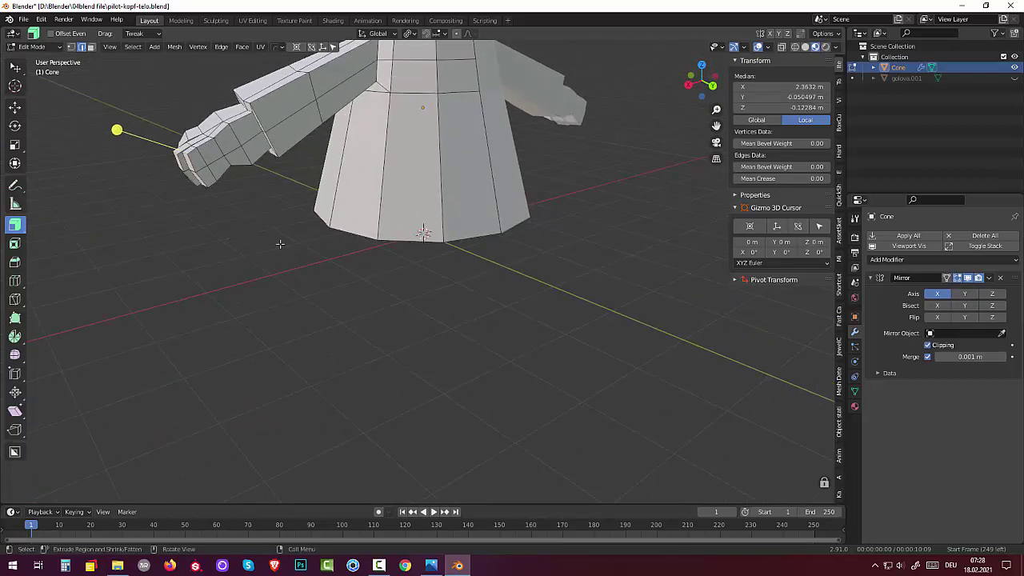
key("g")
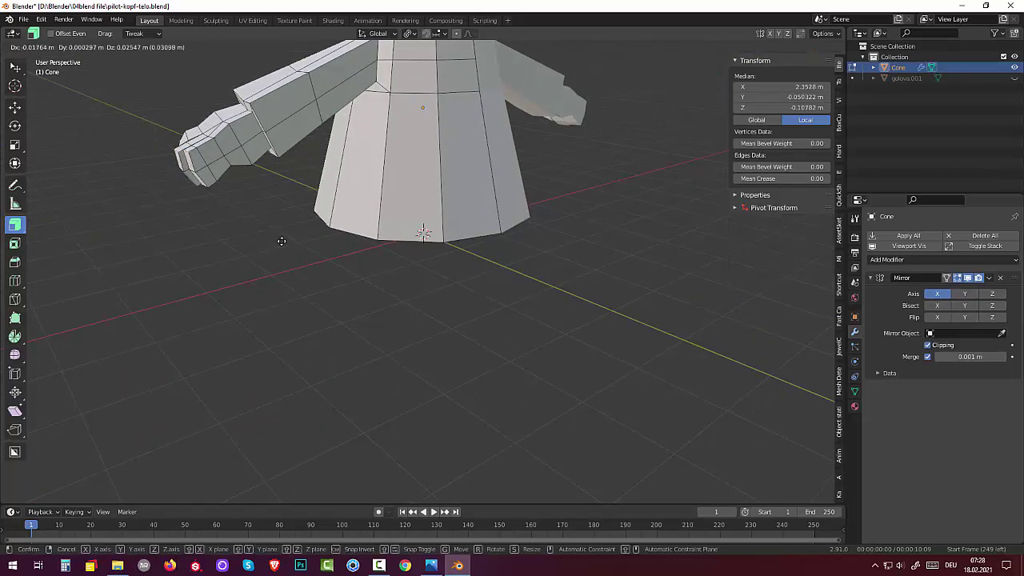
key("z")
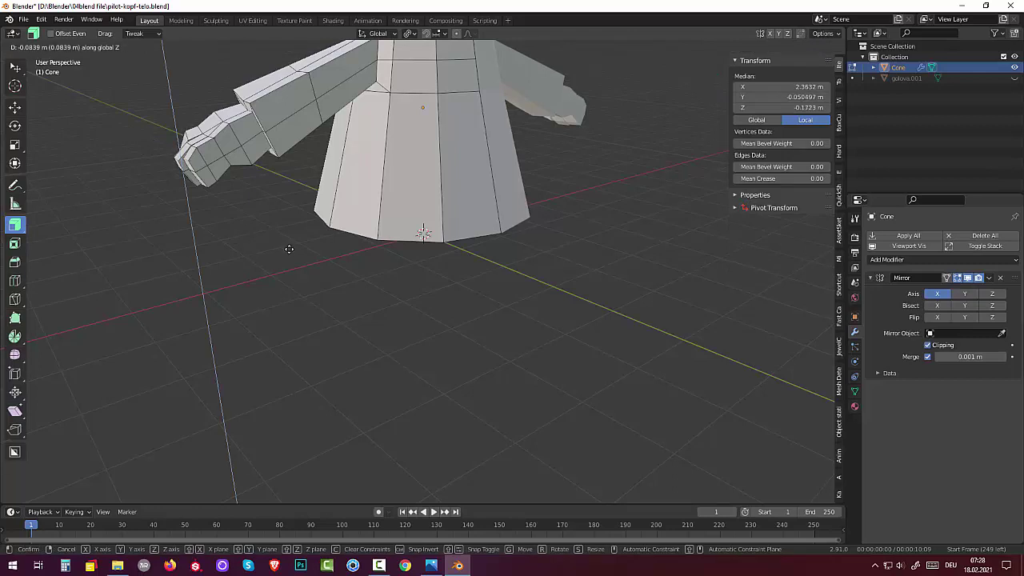
left_click(288, 248)
mouse_move(279, 228)
middle_mouse_down()
mouse_move(245, 219)
mouse_move(251, 190)
middle_mouse_up()
Push the extruded fist faces slightly outward, then select a hand vertex.
left_click(194, 88)
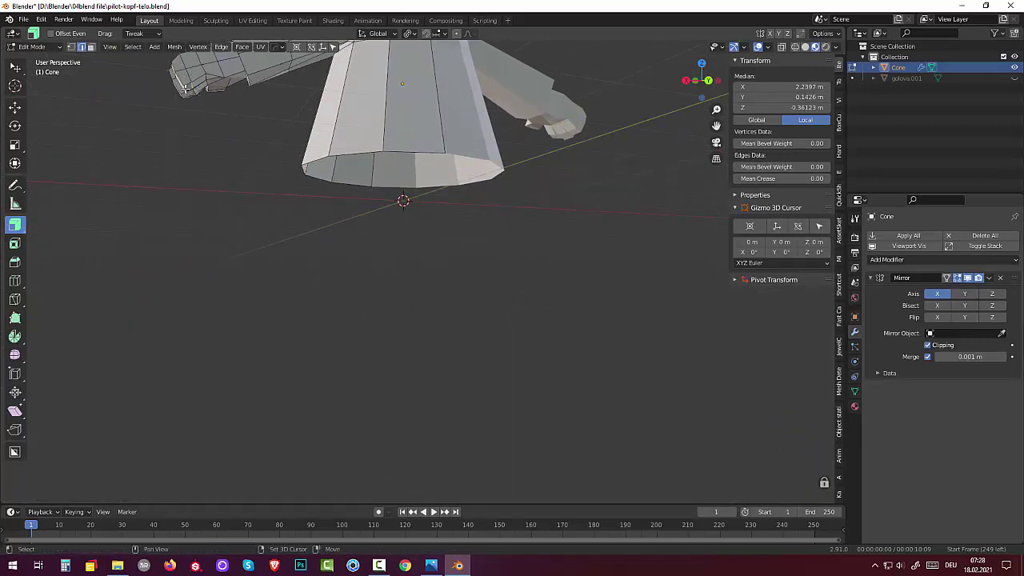
left_click(196, 91, "shift")
mouse_move(196, 91)
middle_mouse_down()
mouse_move(206, 91)
mouse_move(208, 222)
mouse_move(231, 276)
middle_mouse_up()
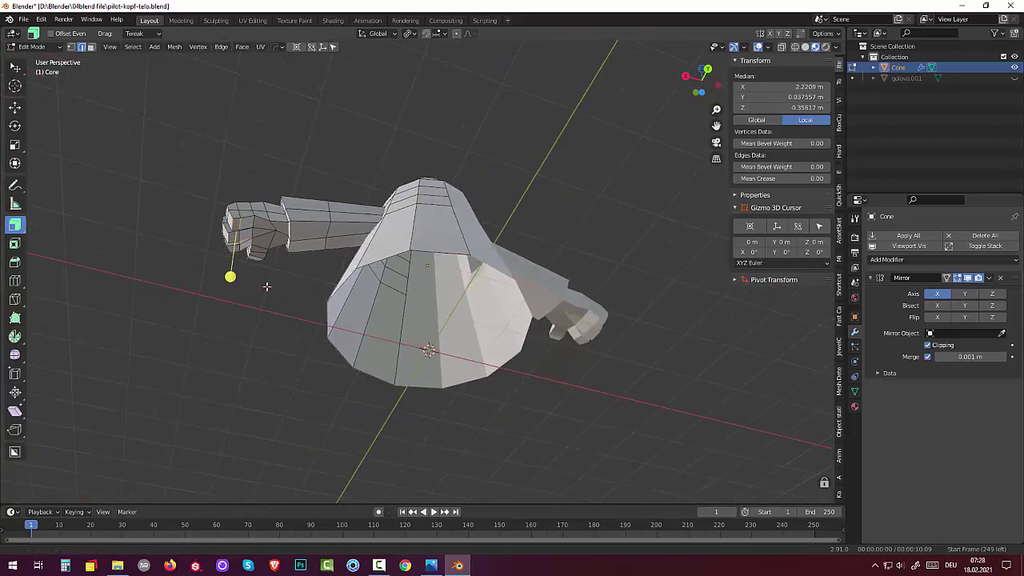
mouse_move(231, 277)
left_mouse_down()
mouse_move(262, 274)
mouse_move(200, 255)
left_mouse_up()
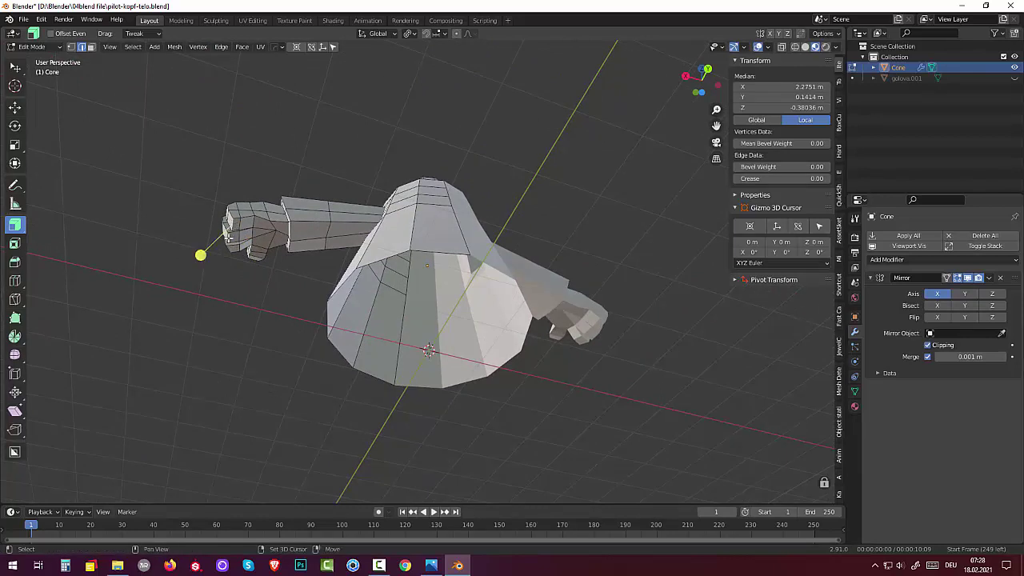
left_click(228, 247, "shift")
left_click(227, 256)
left_click(230, 249)
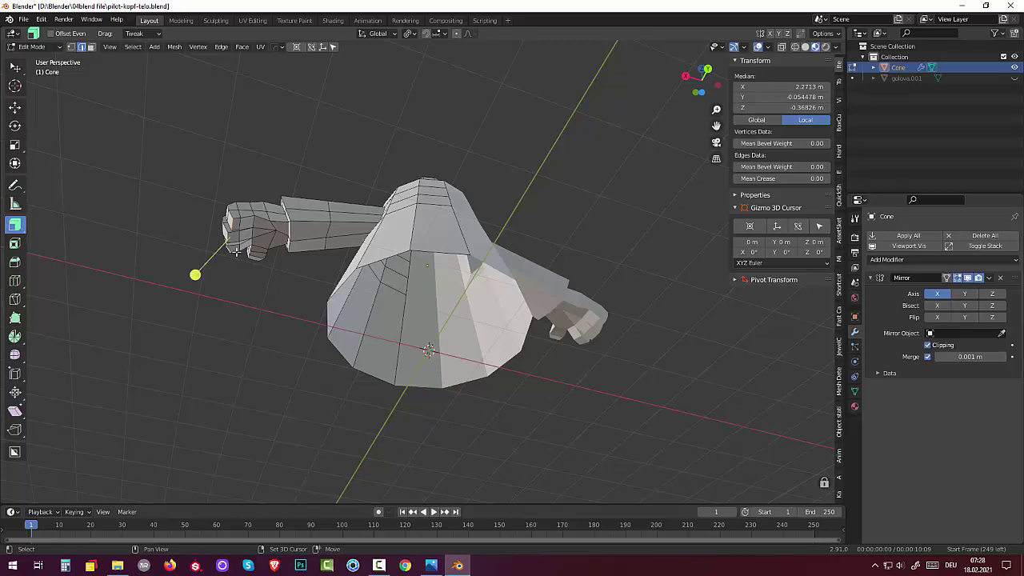
Raise the selected hand vertex 0.03166 m along Z and clear the selection.
middle_click_drag(236, 248, 279, 159)
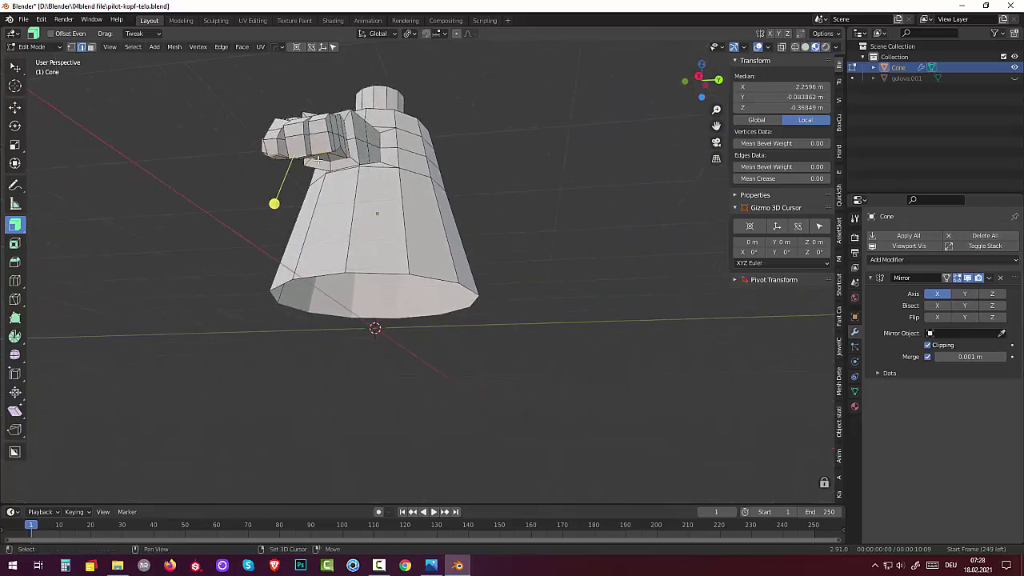
middle_click_drag(279, 159, 361, 195)
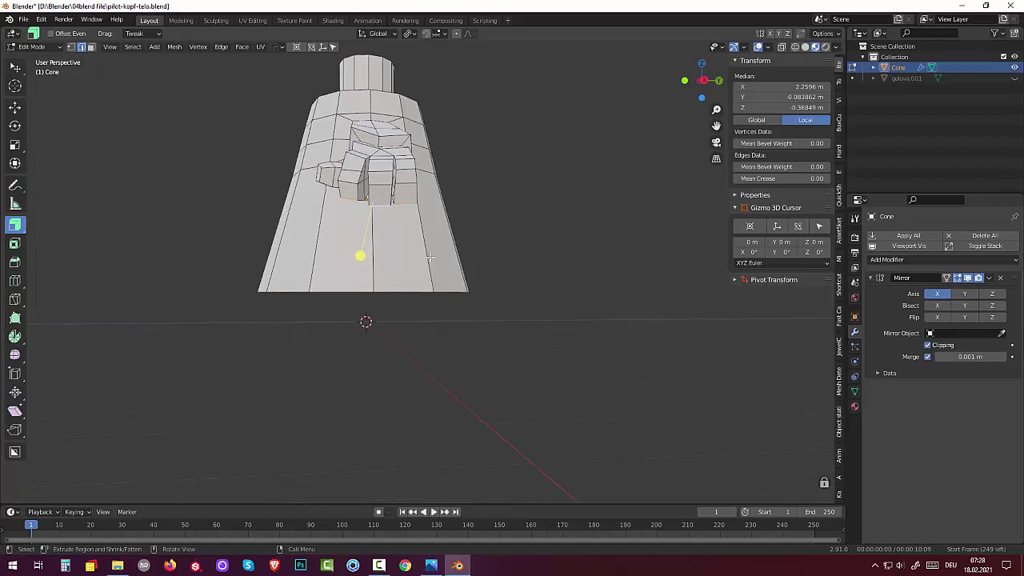
key("g")
key("z")
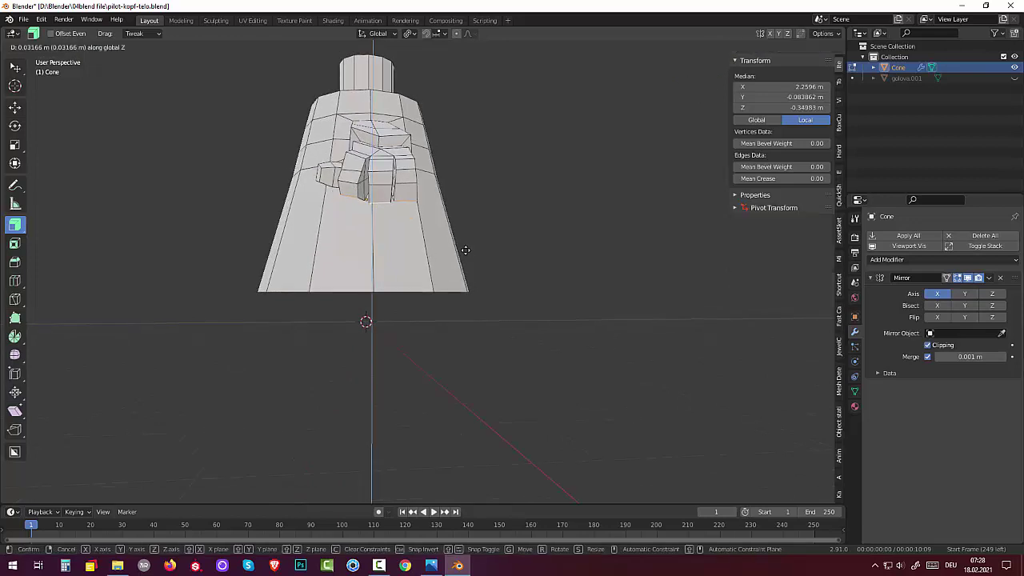
left_click(466, 249)
left_click(519, 250)
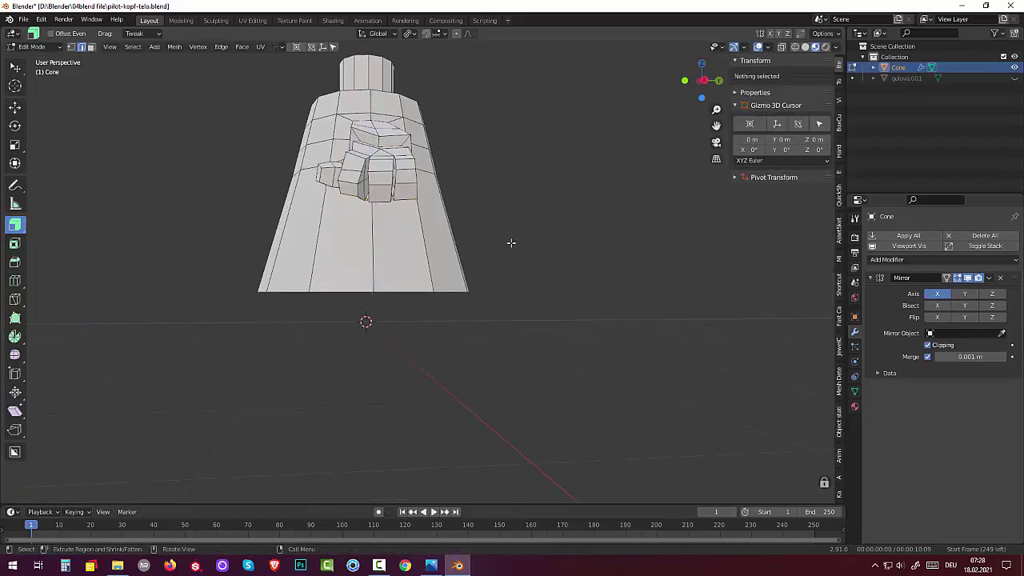
mouse_move(511, 242)
middle_mouse_down()
mouse_move(491, 267)
mouse_move(489, 304)
mouse_move(578, 302)
middle_mouse_up()
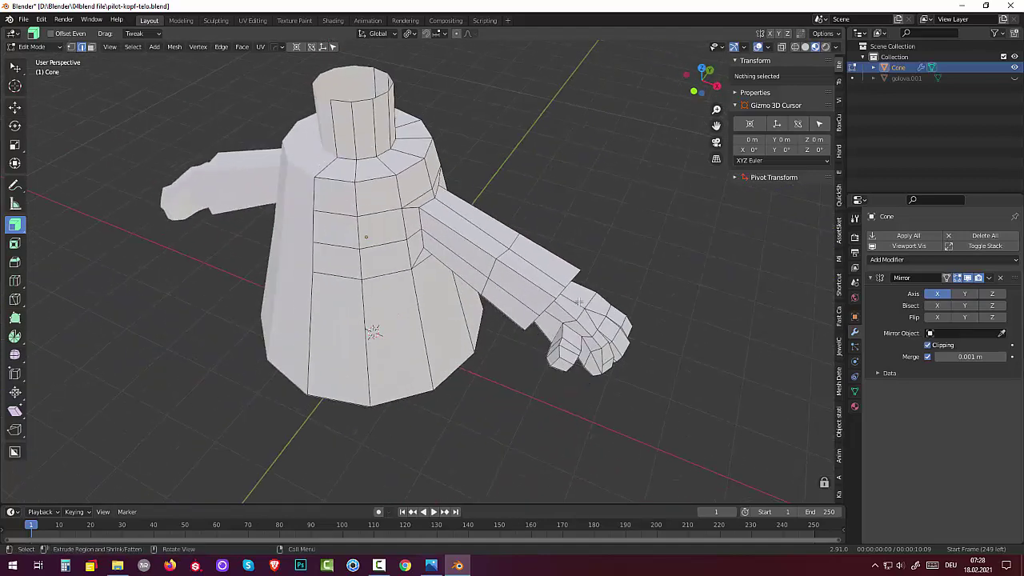
In vertex select mode, drag two hand vertices into new positions to shape the fingers.
left_click(556, 348)
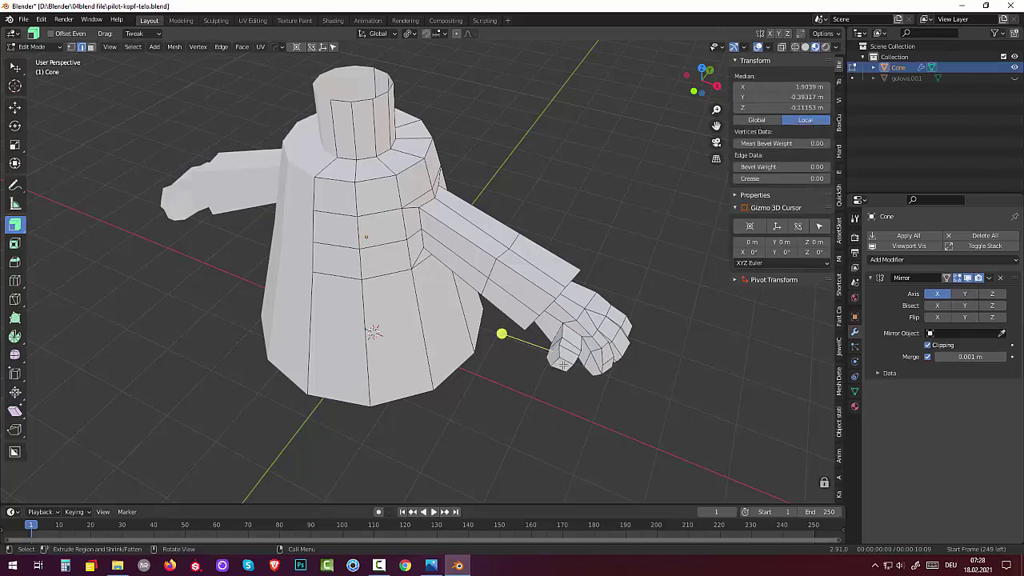
key("g")
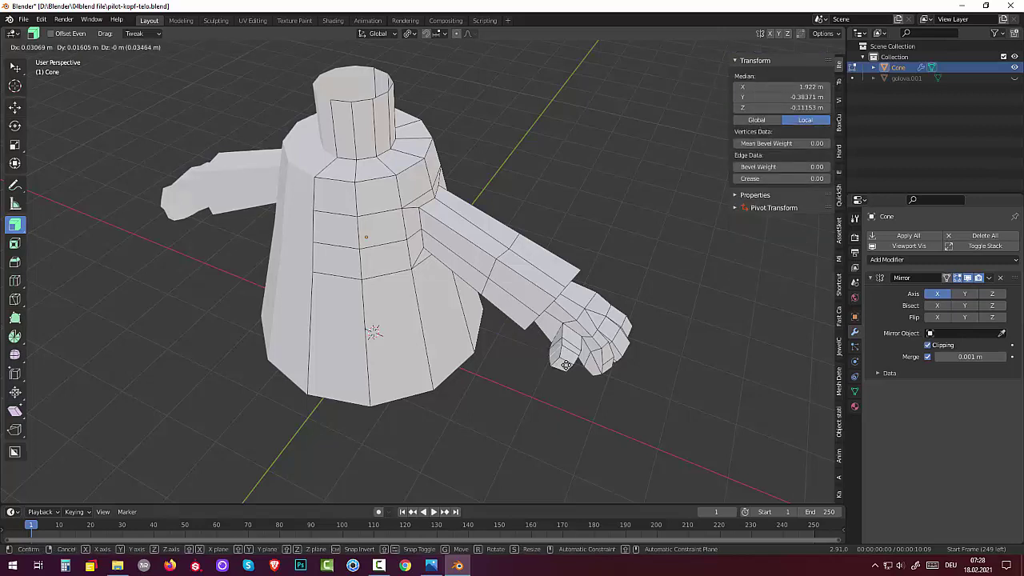
left_click(565, 364)
mouse_move(565, 365)
middle_mouse_down()
mouse_move(609, 296)
mouse_move(570, 212)
middle_mouse_up()
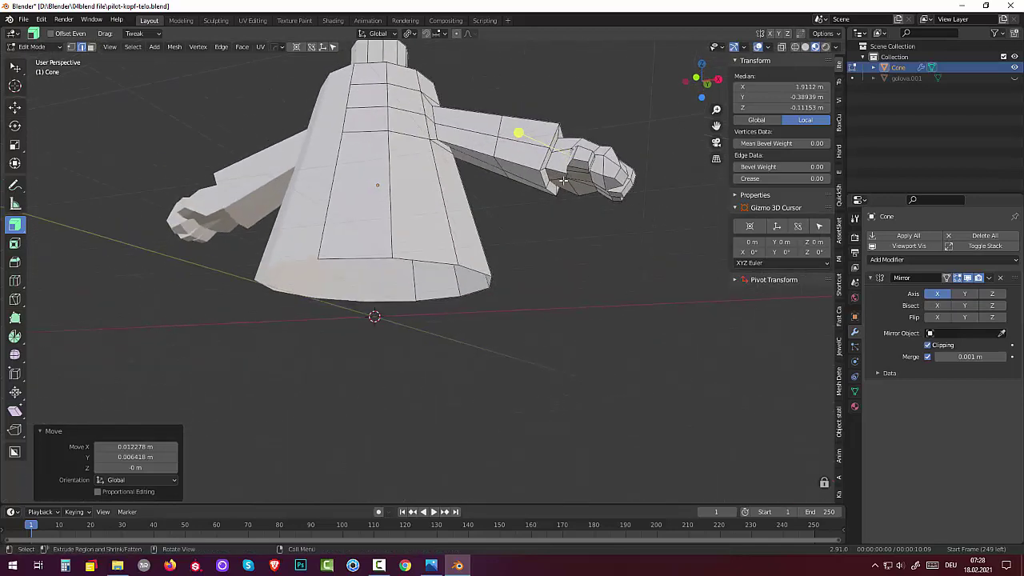
left_click(563, 181)
left_click(71, 46)
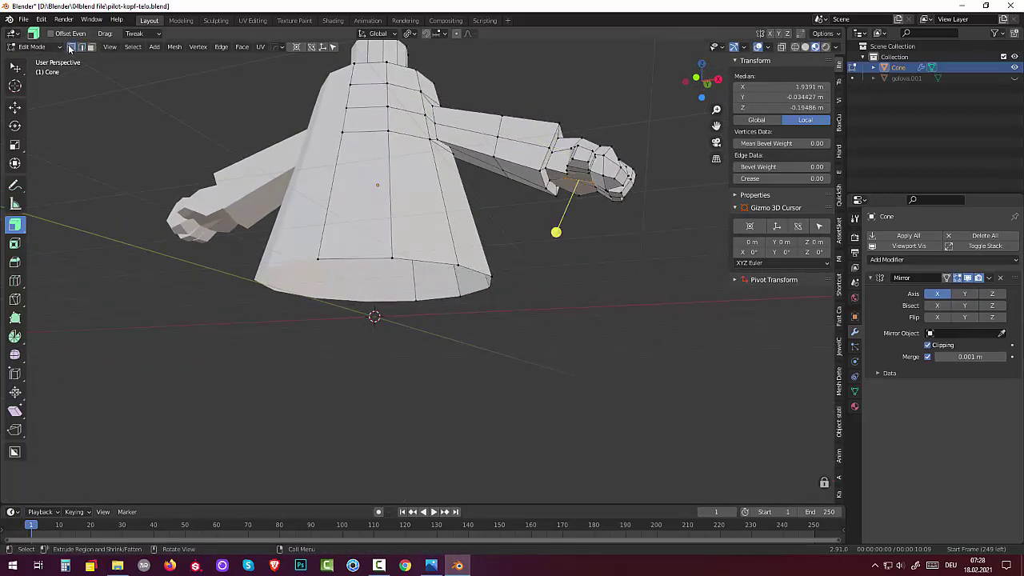
left_click(570, 181)
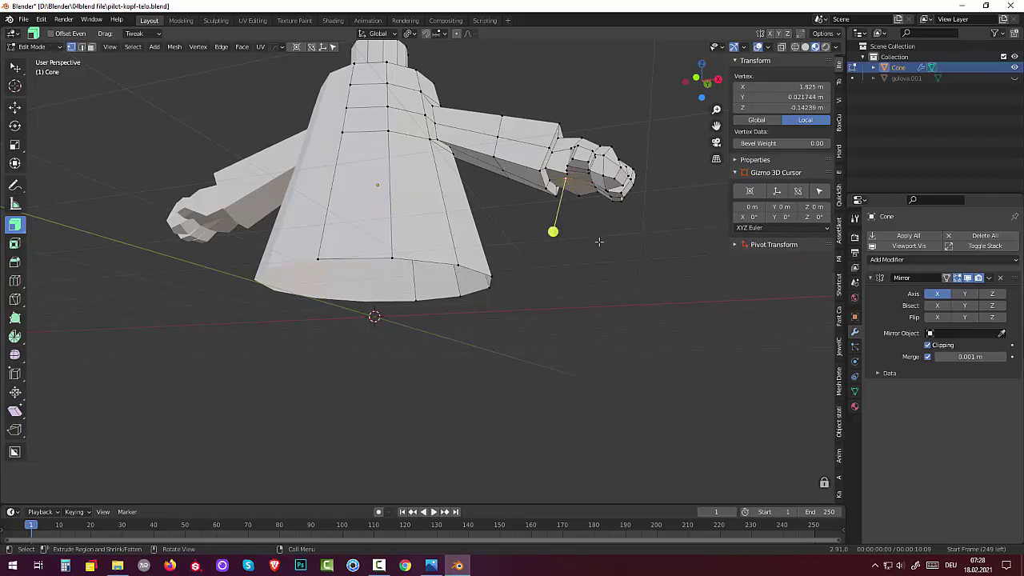
key("g")
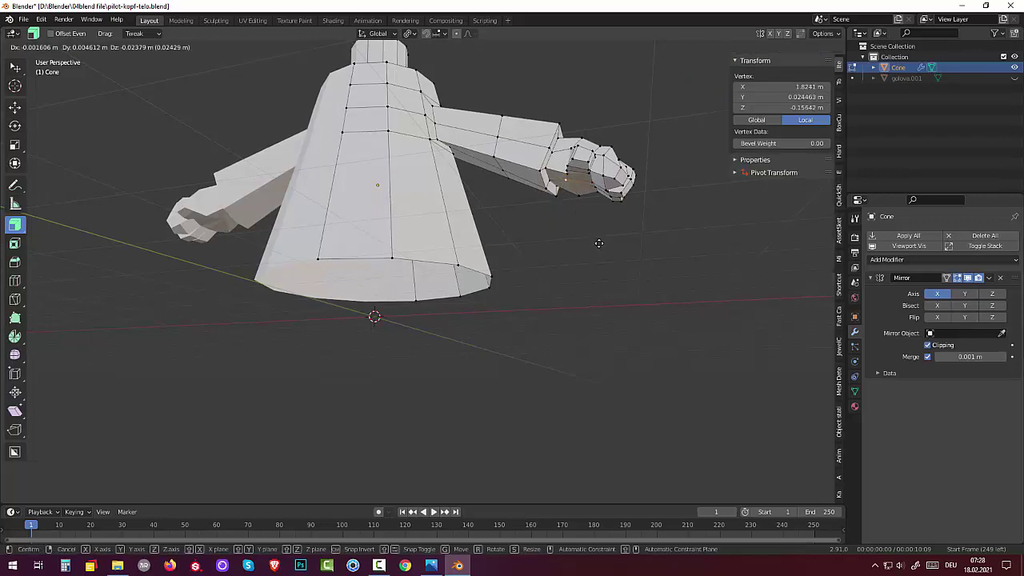
left_click(592, 244)
From an above-front view, move one more hand vertex to refine the thumb and fingers.
left_click(550, 257)
mouse_move(550, 256)
middle_mouse_down()
mouse_move(578, 290)
mouse_move(505, 339)
mouse_move(473, 324)
mouse_move(467, 333)
middle_mouse_up()
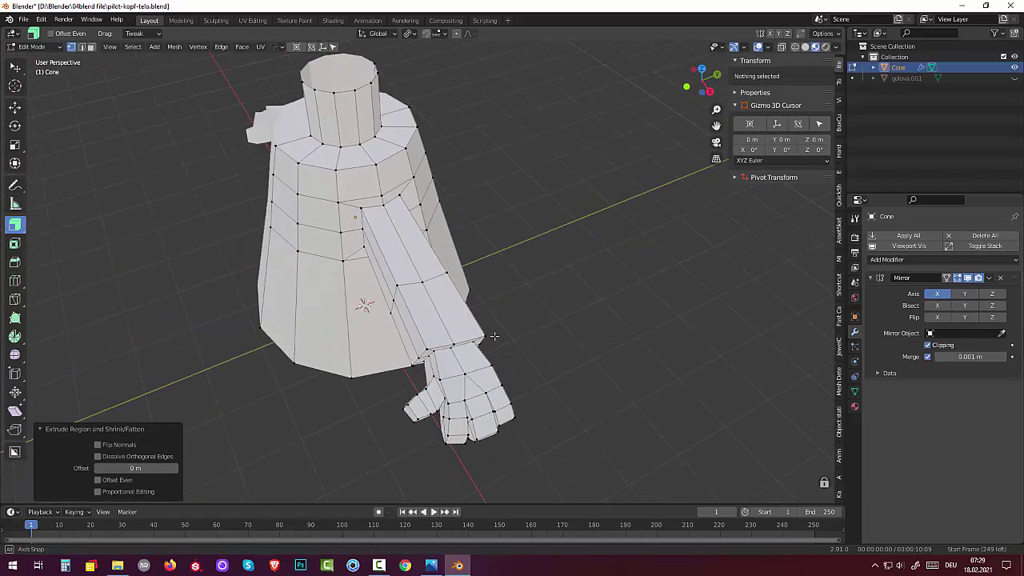
middle_click_drag(466, 379, 478, 398)
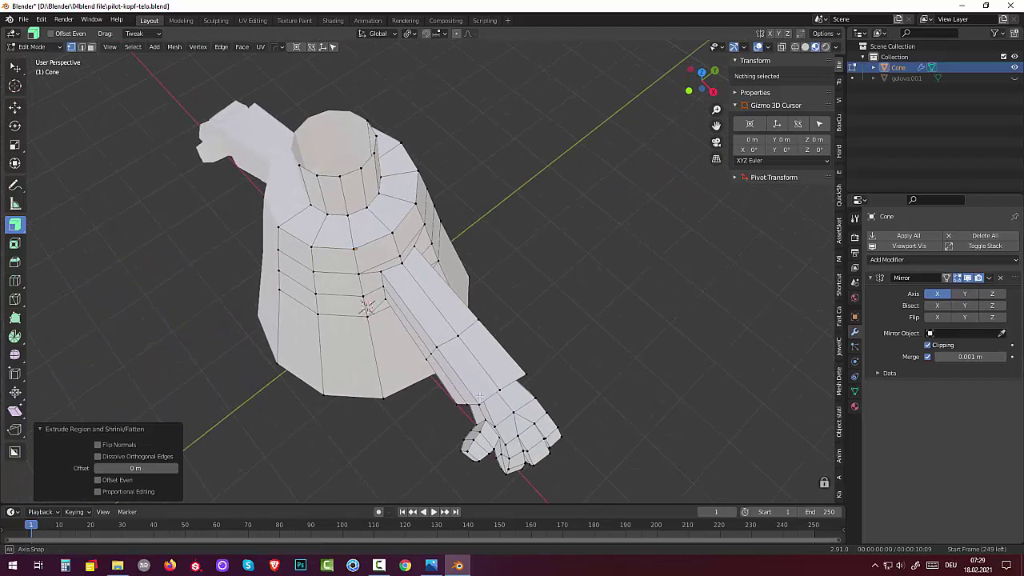
left_click(464, 438)
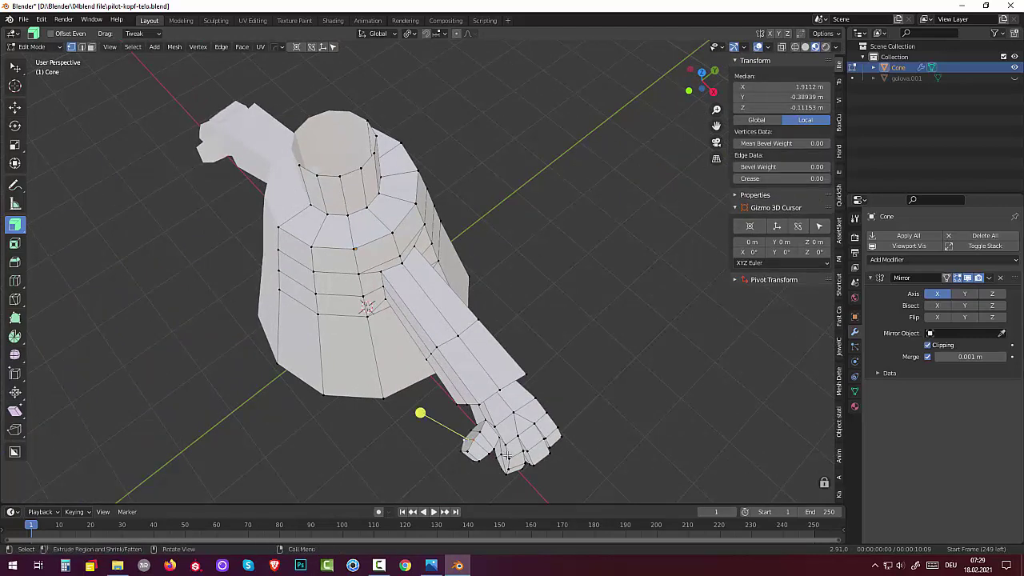
key("g")
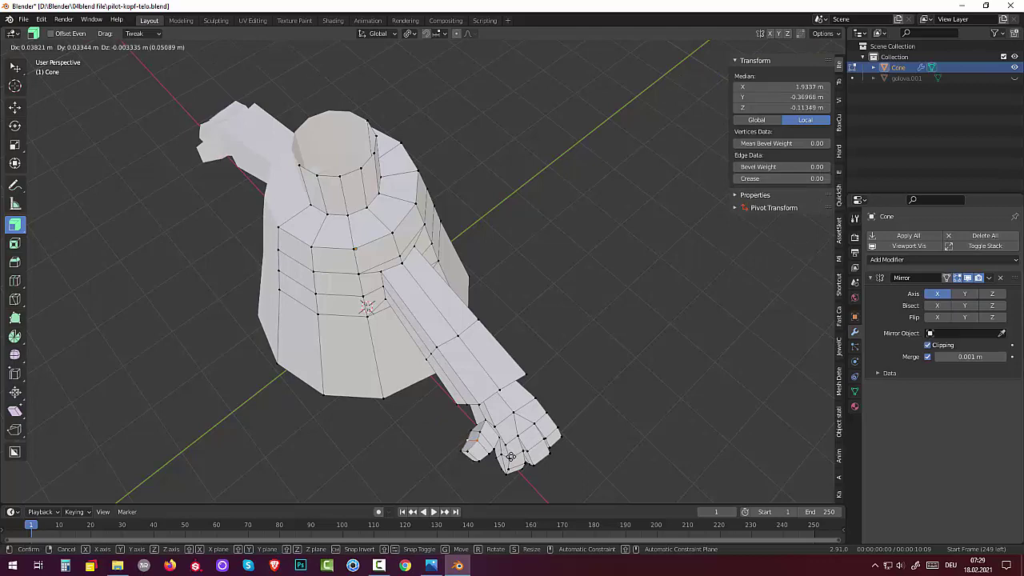
left_click(509, 457)
left_click(630, 390)
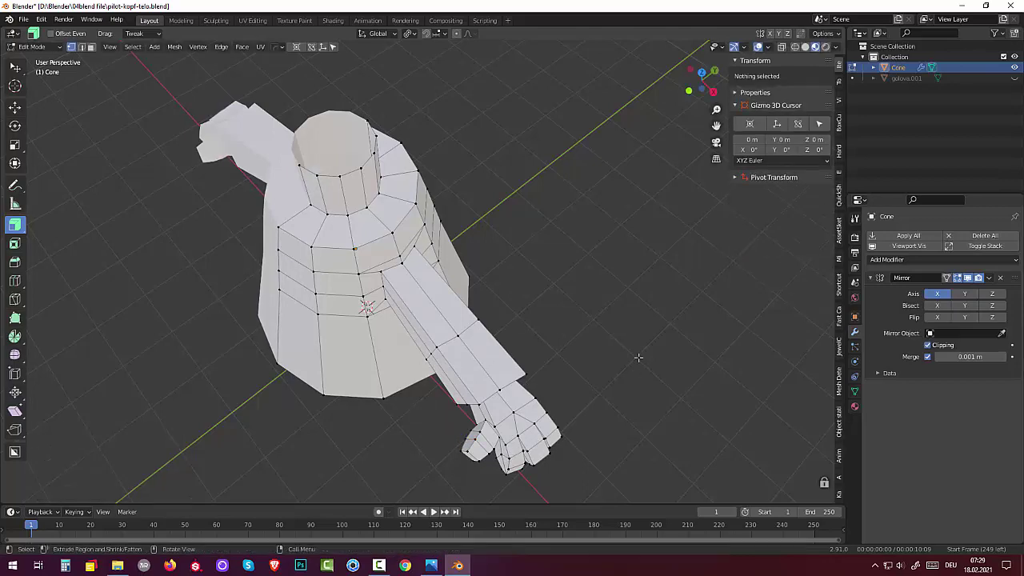
mouse_move(638, 358)
middle_mouse_down()
mouse_move(655, 309)
mouse_move(632, 303)
mouse_move(695, 268)
mouse_move(676, 291)
middle_mouse_up()
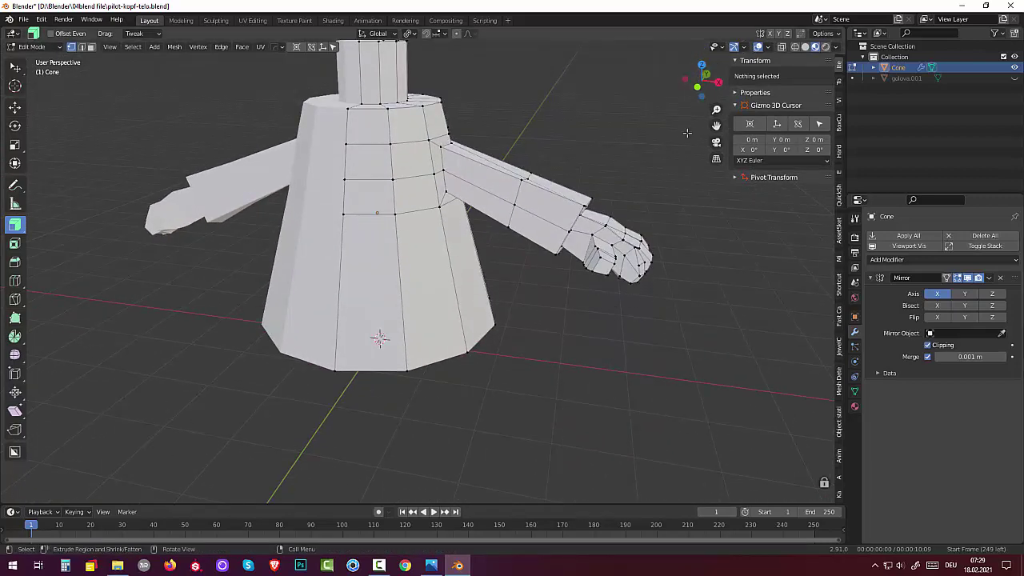
Scale an arm edge loop down to about 0.94 to slim the arm.
mouse_move(660, 164)
middle_mouse_down()
mouse_move(560, 194)
mouse_move(387, 164)
middle_mouse_up()
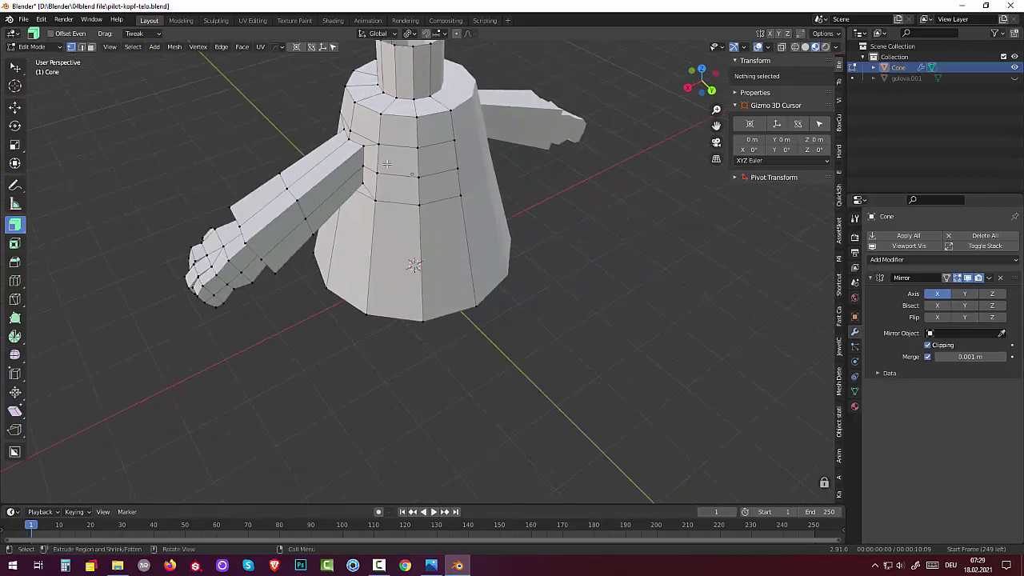
left_click(308, 218)
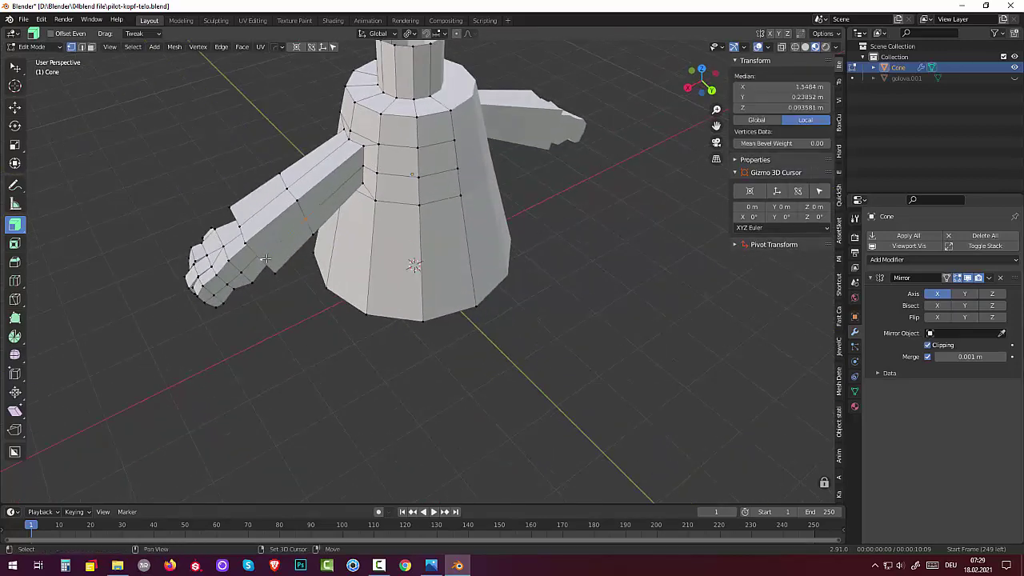
left_click(311, 267)
mouse_move(304, 277)
middle_mouse_down()
mouse_move(543, 258)
mouse_move(519, 242)
middle_mouse_up()
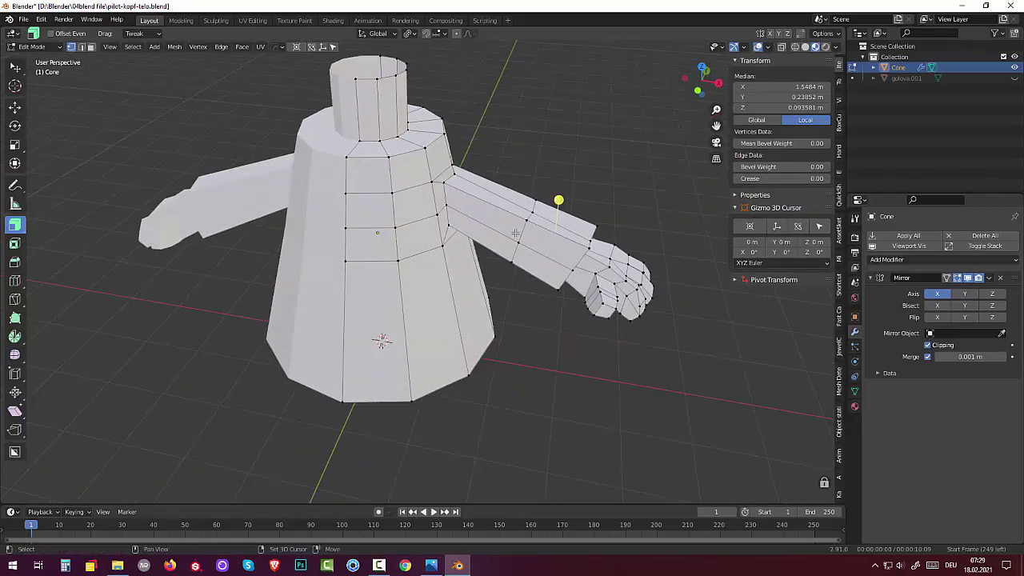
mouse_move(571, 272)
middle_mouse_down()
mouse_move(619, 279)
mouse_move(583, 278)
middle_mouse_up()
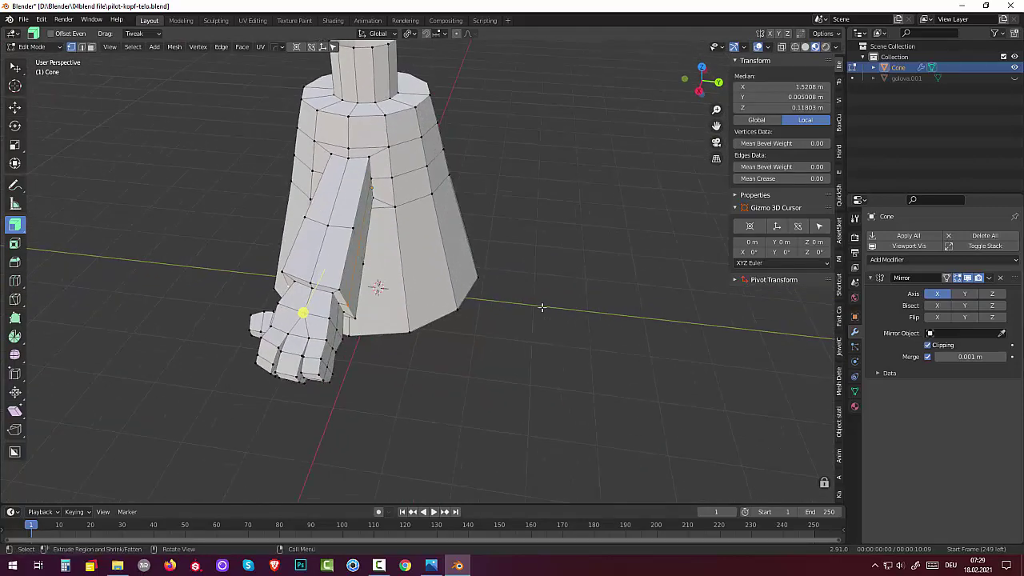
key("s")
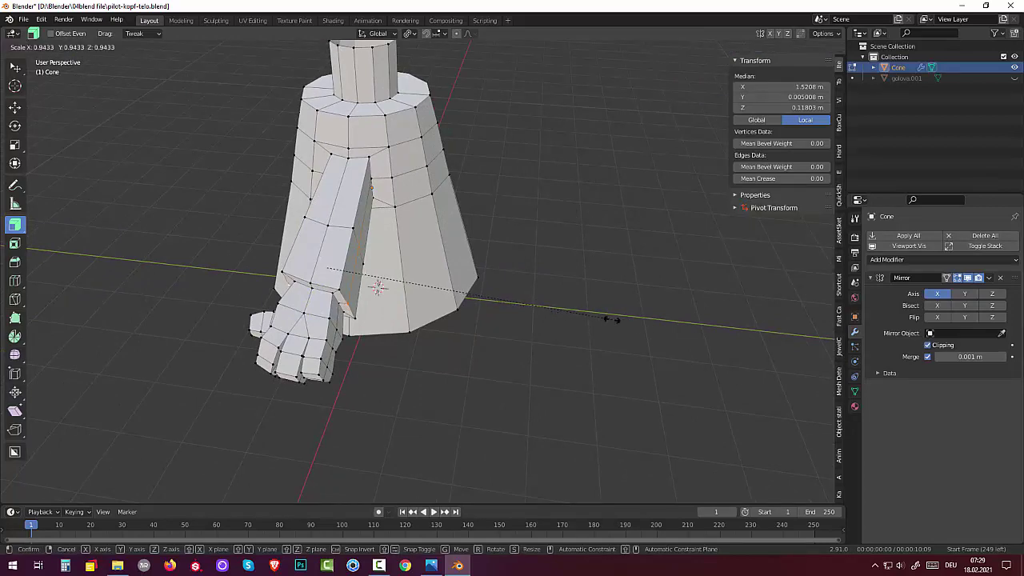
left_click(612, 319)
middle_click_drag(592, 302, 648, 290)
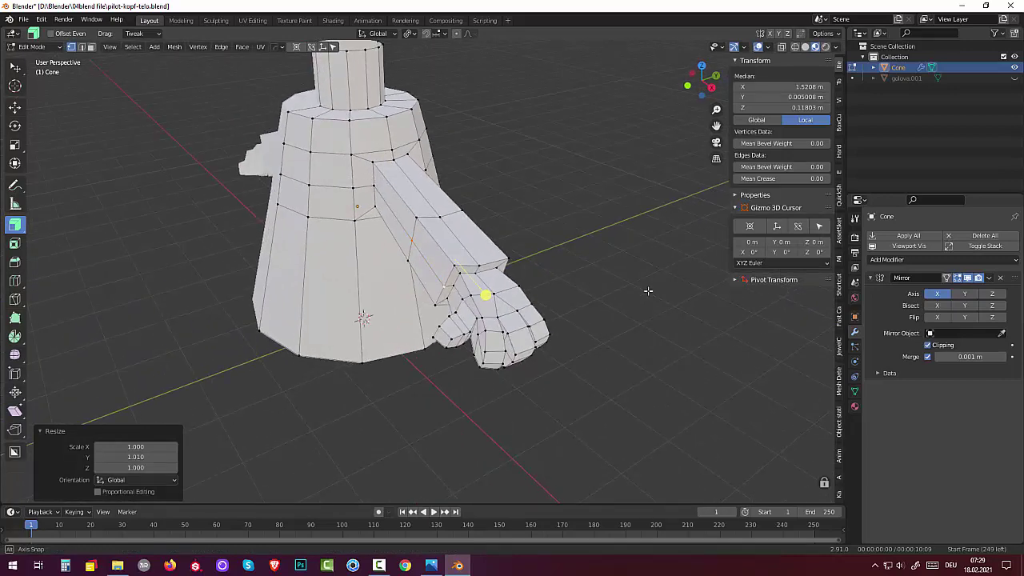
Move an arm edge near the wrist by about -0.025, -0.066, -0.029 m.
left_click(420, 241)
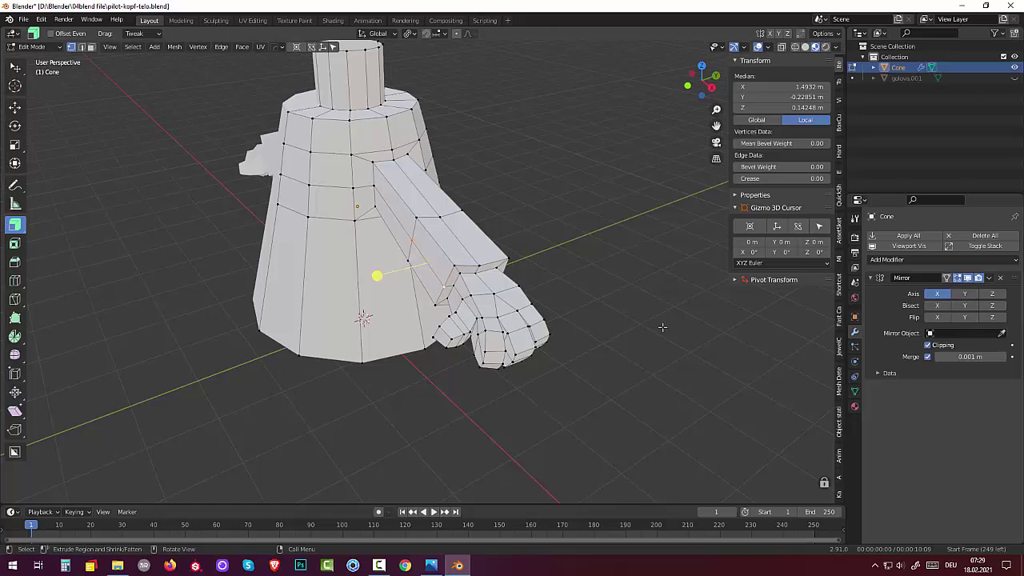
left_click(662, 327)
left_click(416, 250)
key("g")
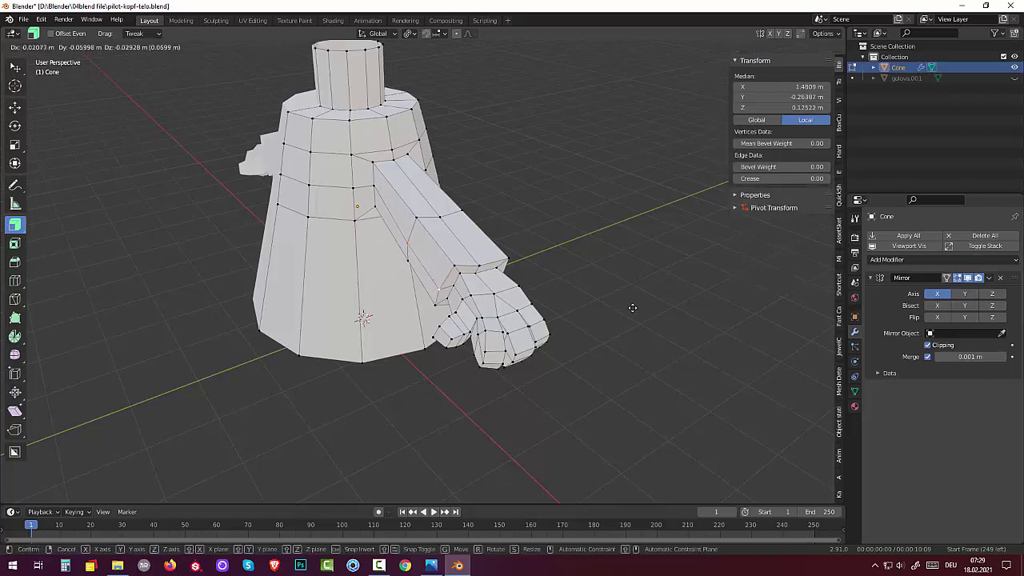
middle_click_drag(633, 307, 632, 307)
left_click(633, 307)
mouse_move(568, 296)
middle_mouse_down()
mouse_move(339, 204)
mouse_move(372, 260)
mouse_move(424, 280)
middle_mouse_up()
left_click(320, 185)
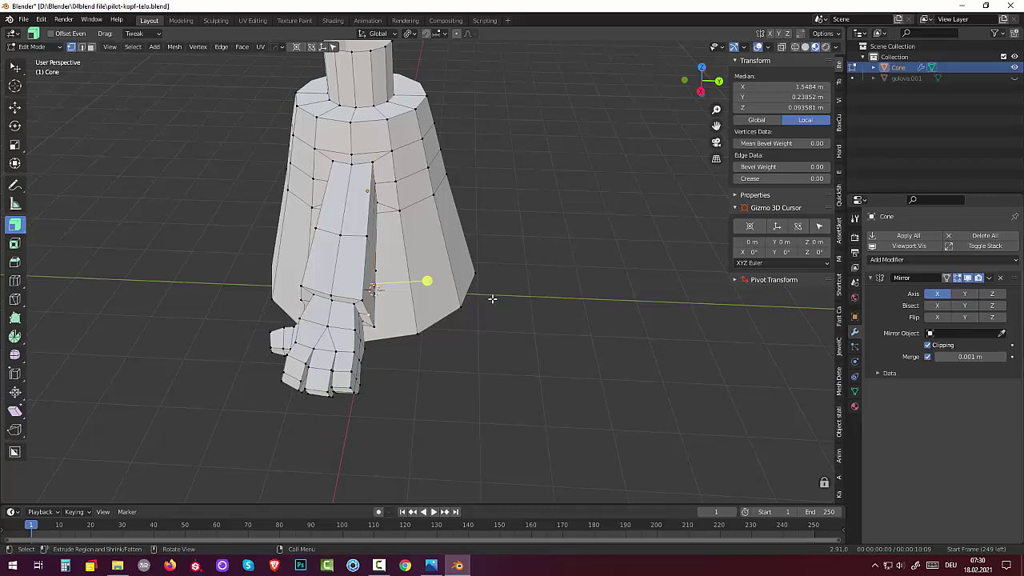
Nudge the selected wrist vertices by about -0.003 m X and 0.050 m Y.
key("g")
left_click(496, 298)
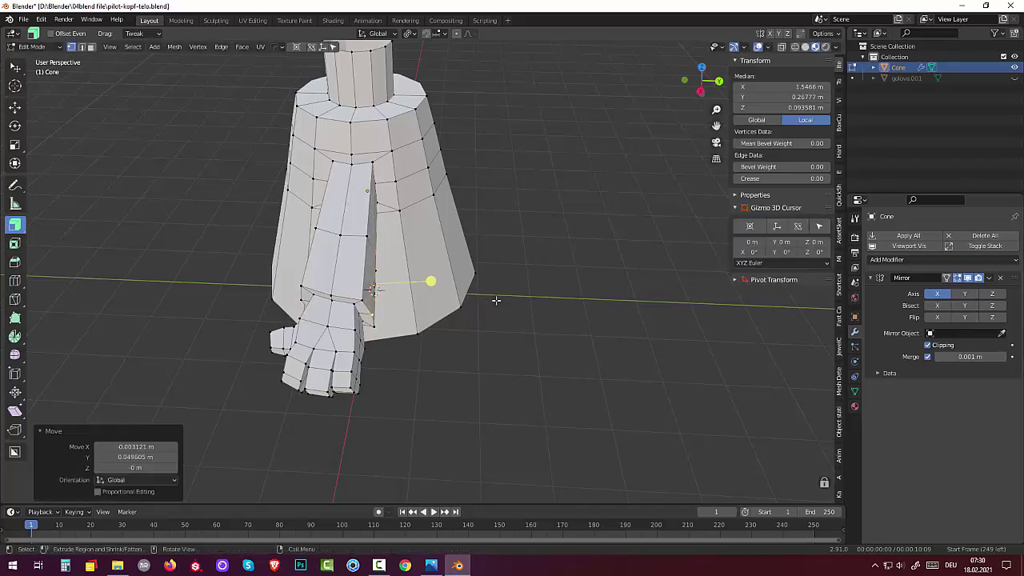
mouse_move(498, 299)
middle_mouse_down()
mouse_move(608, 264)
mouse_move(601, 253)
middle_mouse_up()
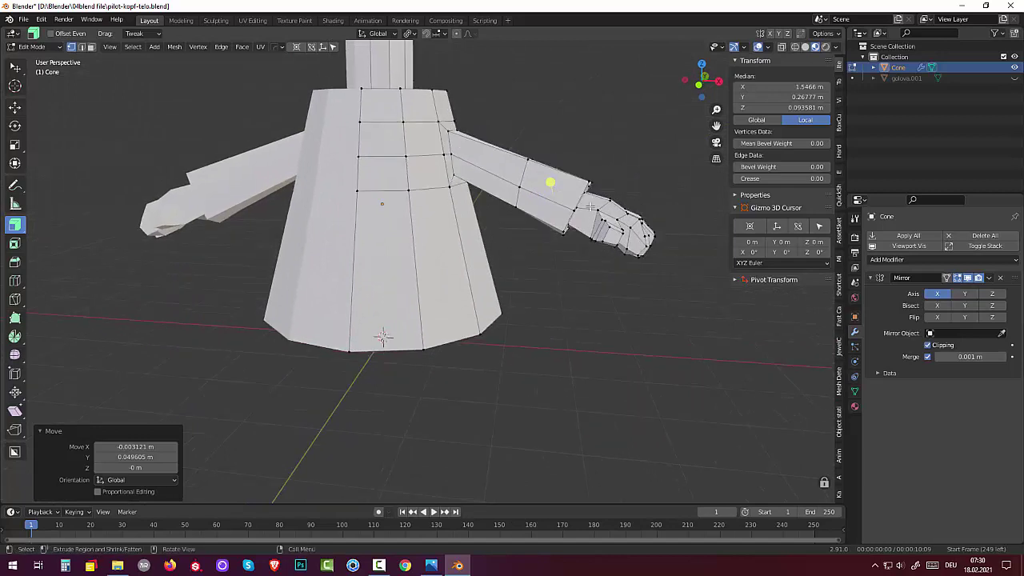
Turn on X-ray so hidden edges show, and clear the stray wrist vertex selection.
left_click(596, 183)
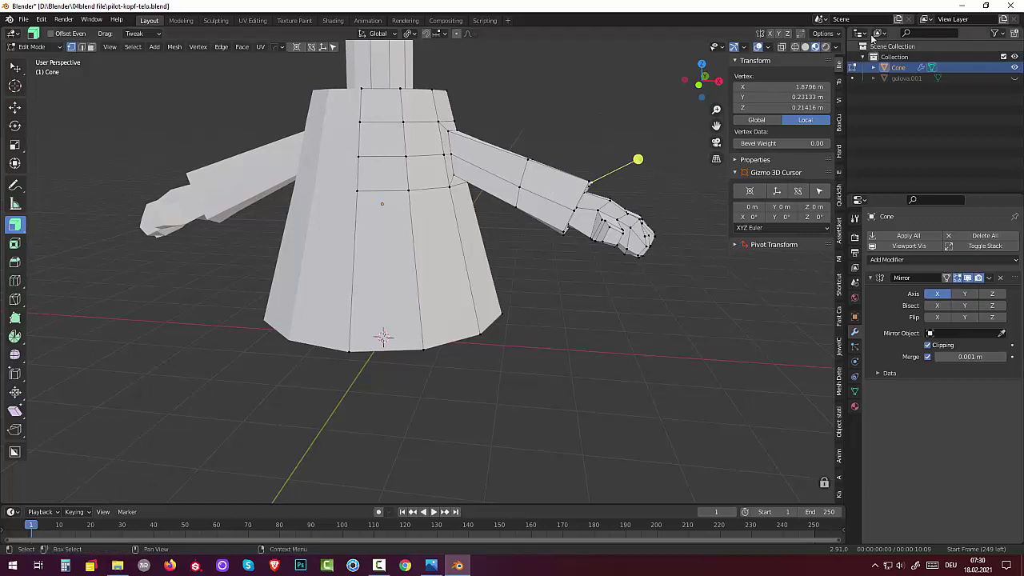
left_click(783, 48)
left_click(652, 165)
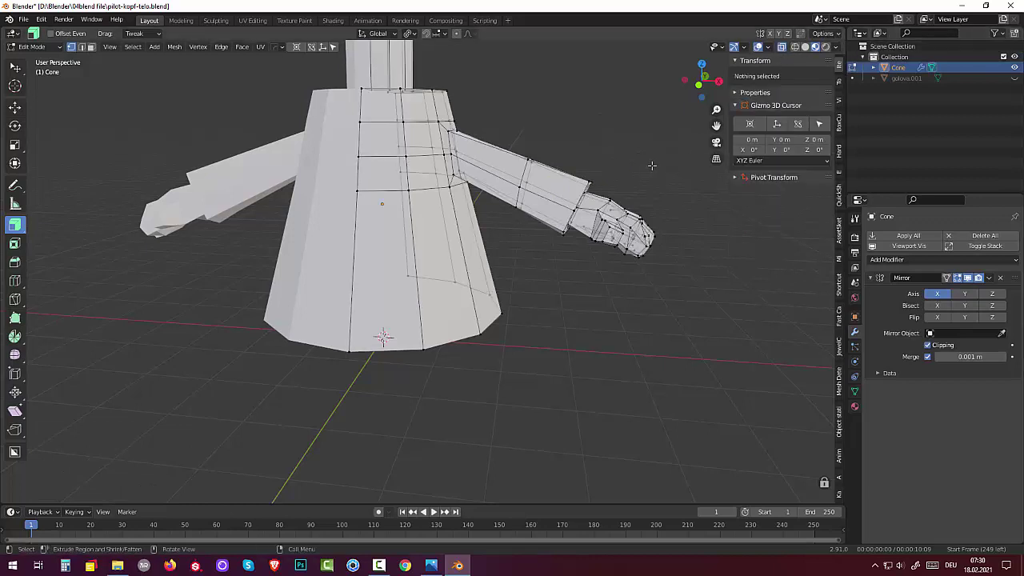
left_click(595, 185)
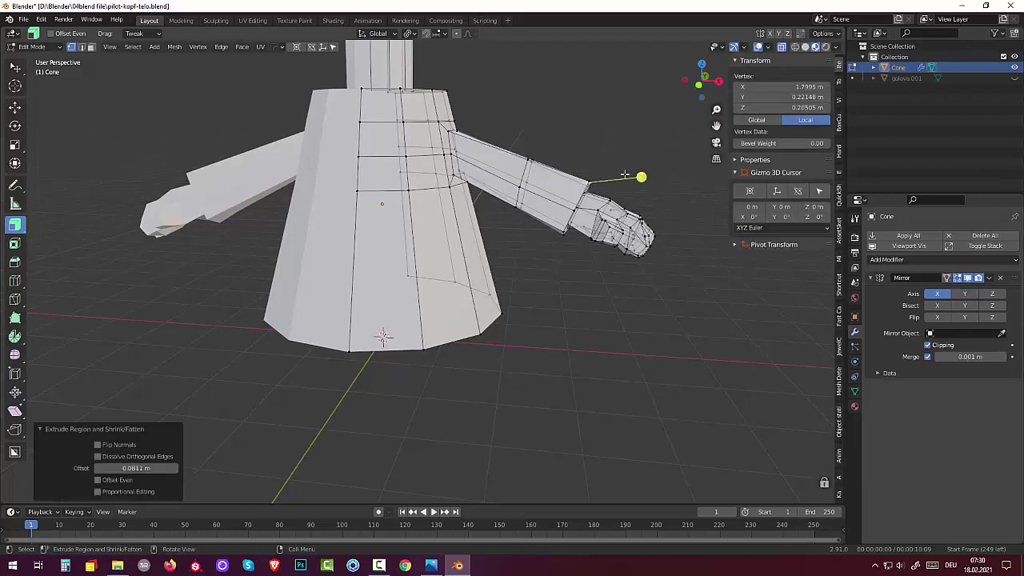
key("ctrl+z")
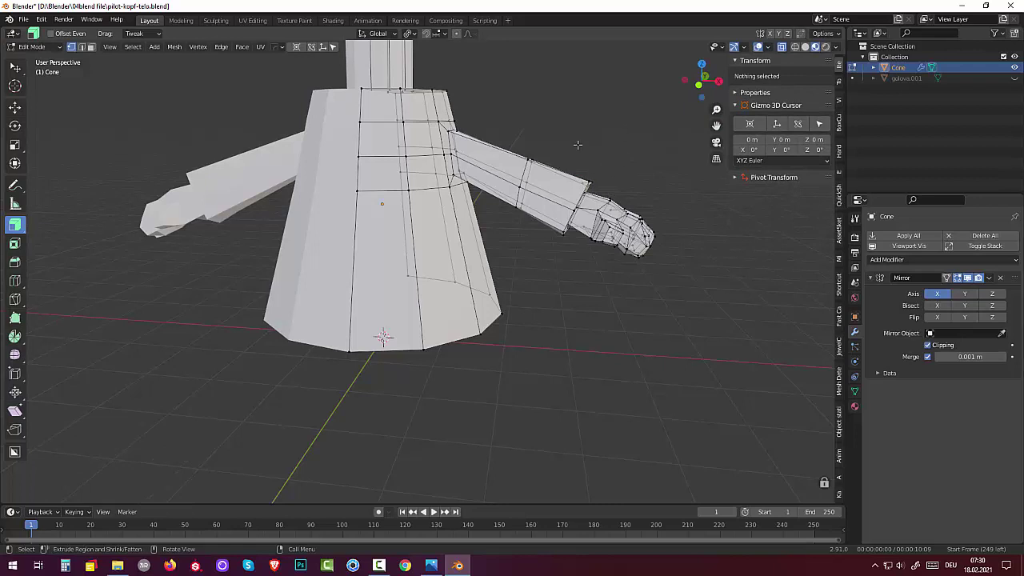
left_click(595, 184)
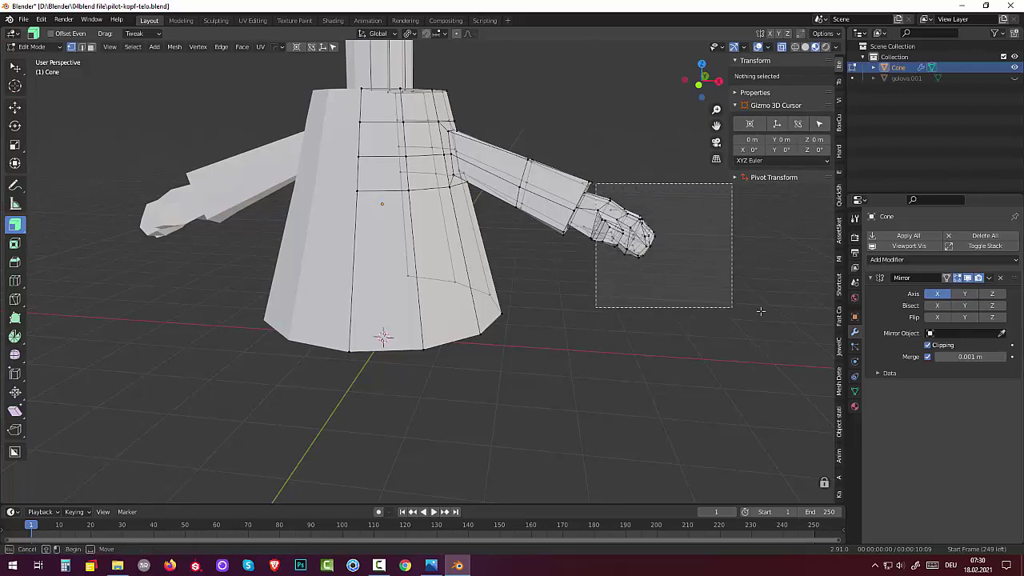
Box-select the hand, switch to Texture Paint, then Object Mode, and choose the Select Lasso tool.
left_click_drag(595, 185, 734, 309)
mouse_move(733, 308)
middle_mouse_down()
mouse_move(703, 256)
mouse_move(644, 258)
middle_mouse_up()
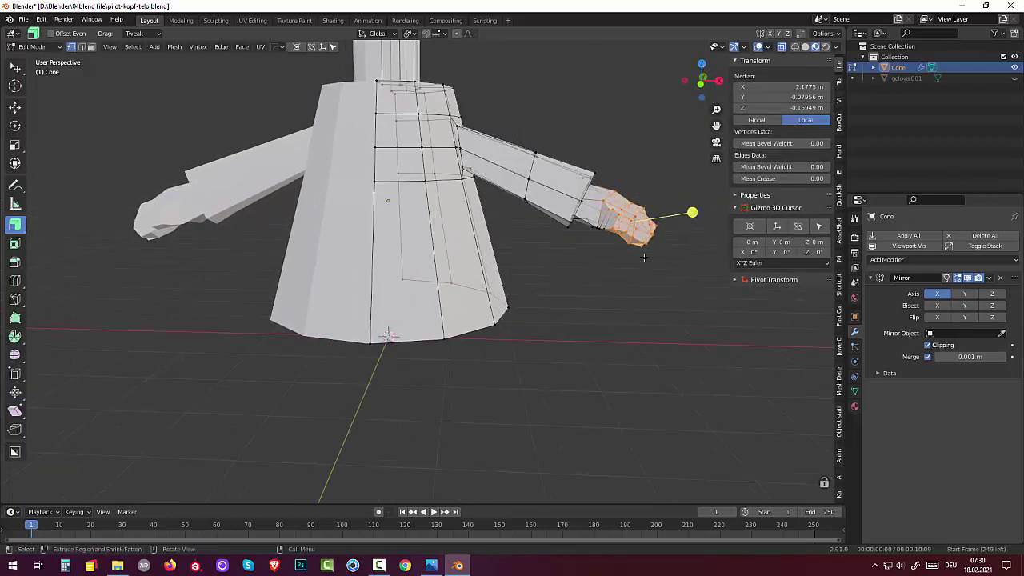
left_click(32, 46)
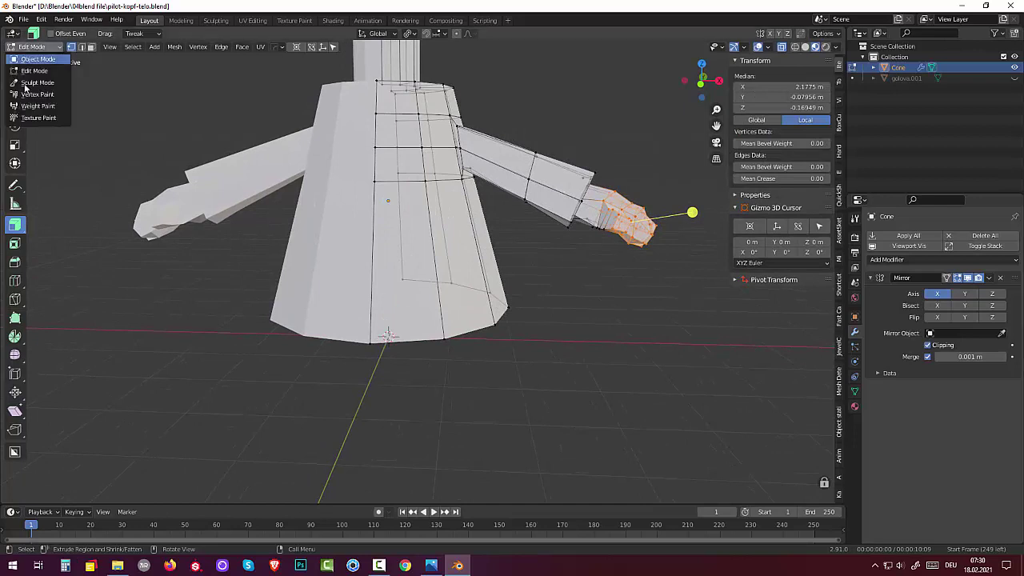
left_click(36, 119)
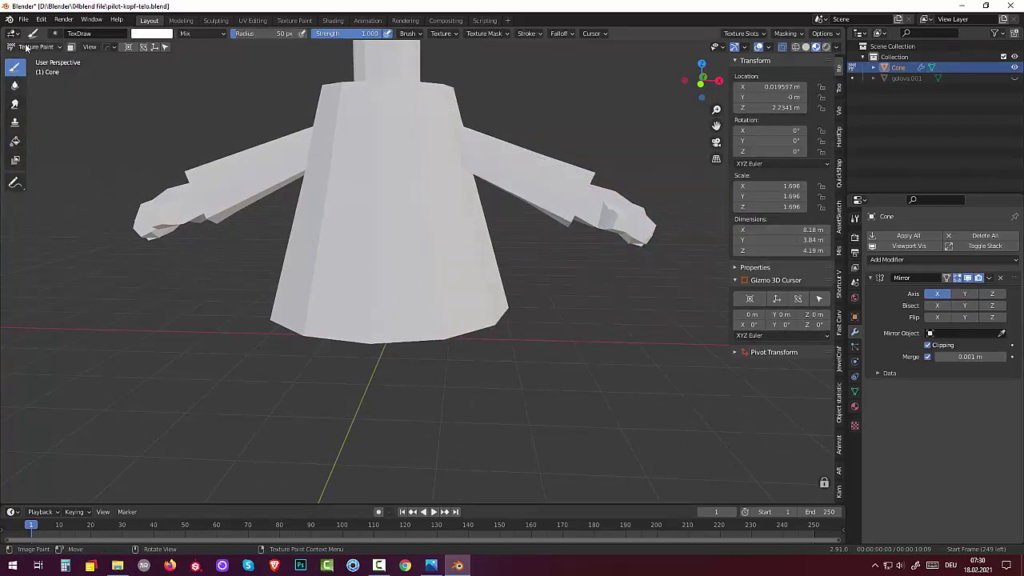
left_click(30, 47)
left_click(33, 61)
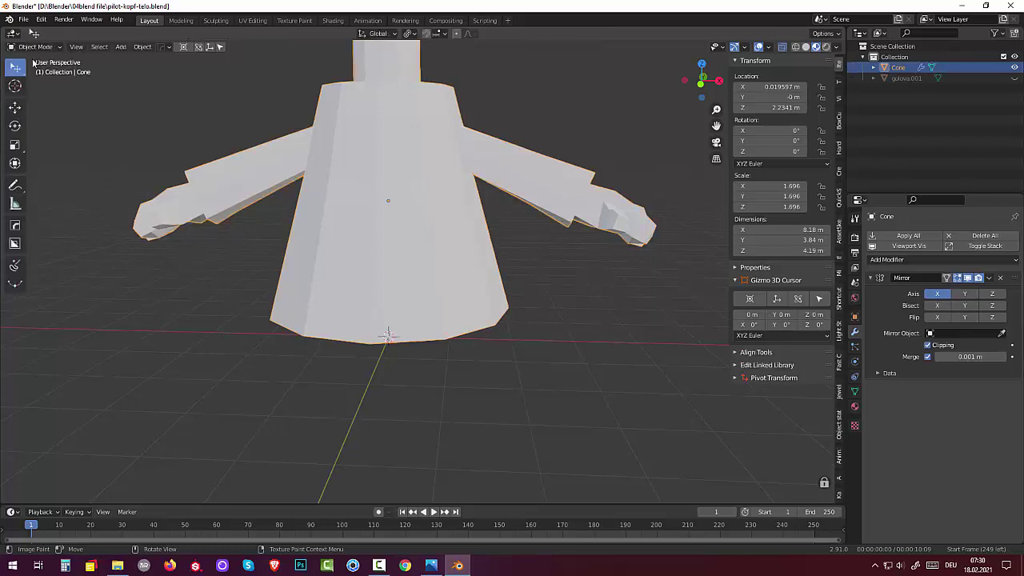
left_click(16, 70)
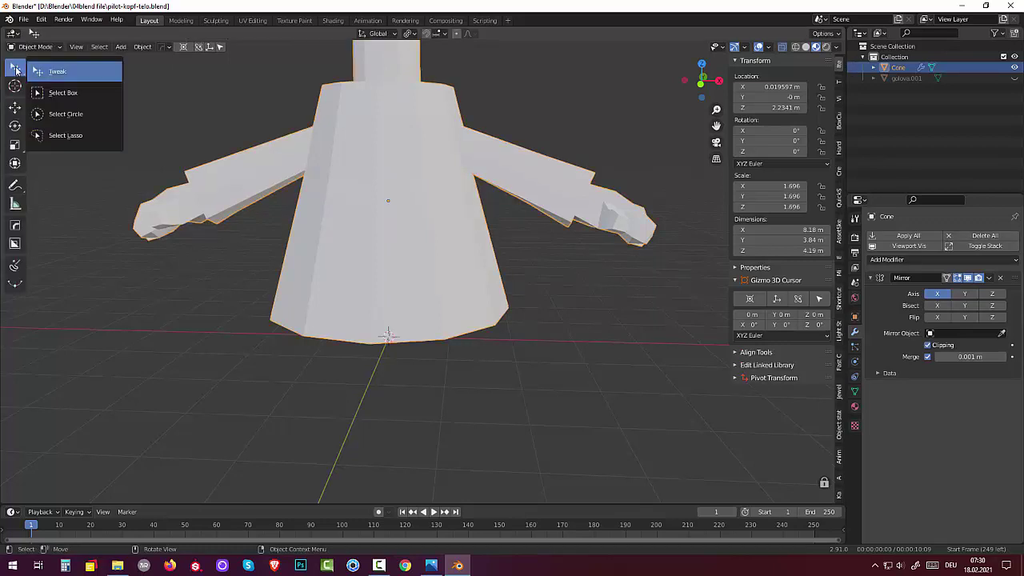
left_click(66, 136)
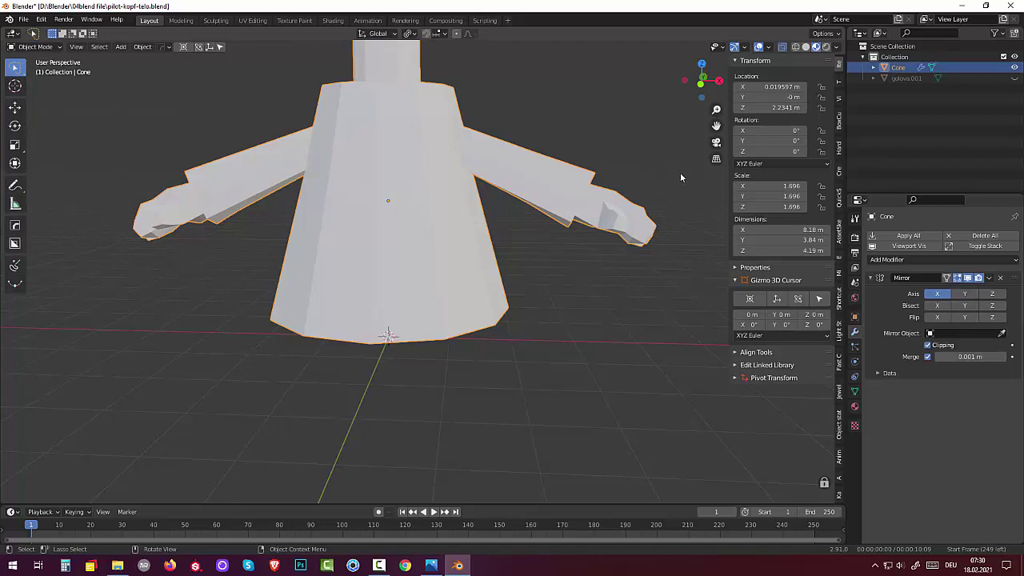
Return to Edit Mode; the hand region gets stray extrude-and-shrinks of -0.418 m and -0.156 m.
key("Tab")
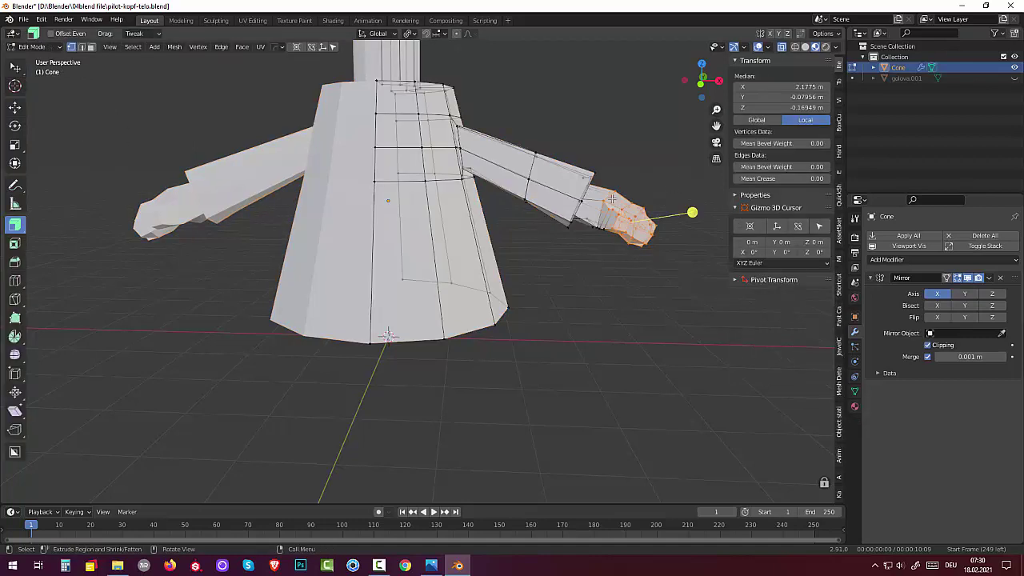
left_click_drag(607, 175, 605, 173)
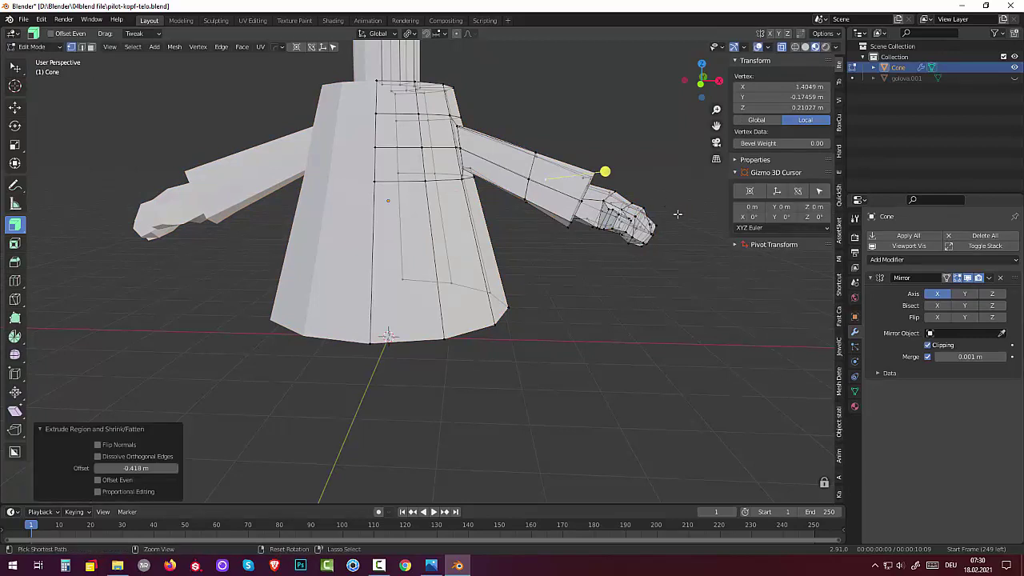
left_click(693, 270)
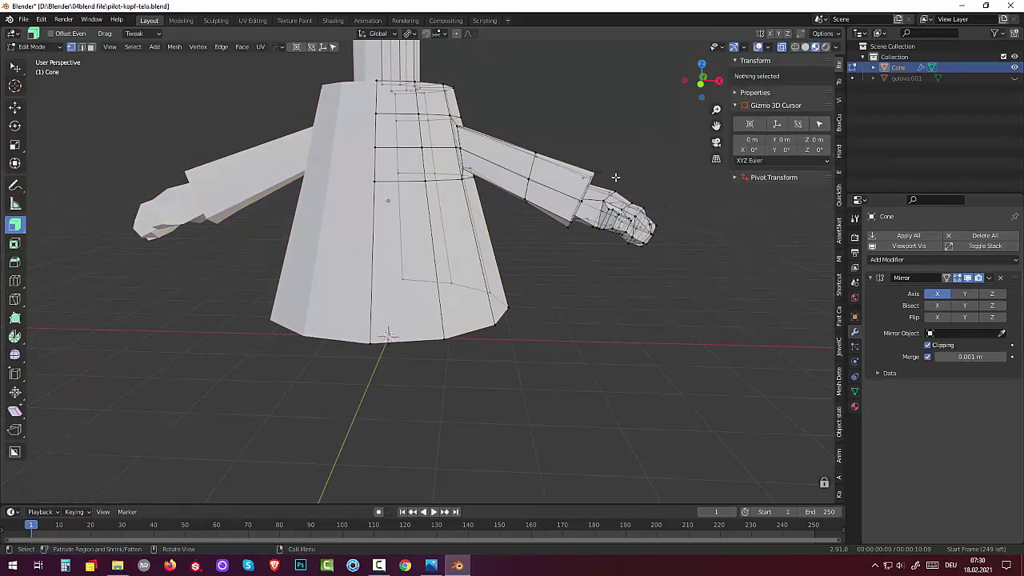
left_click_drag(615, 177, 628, 183)
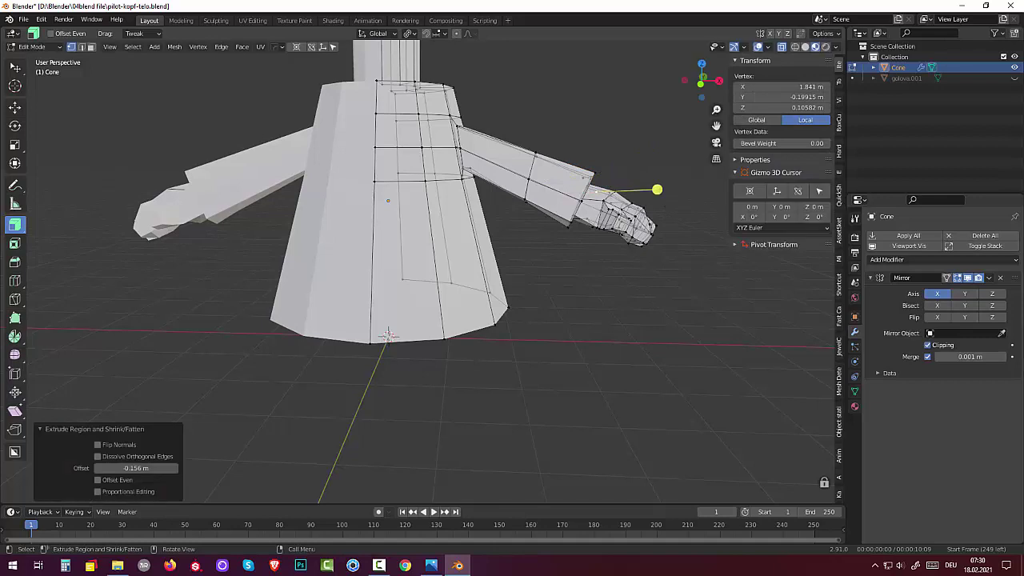
Undo the stray wrist extrusion, pick Select Lasso, and clear the selection.
key("ctrl+z")
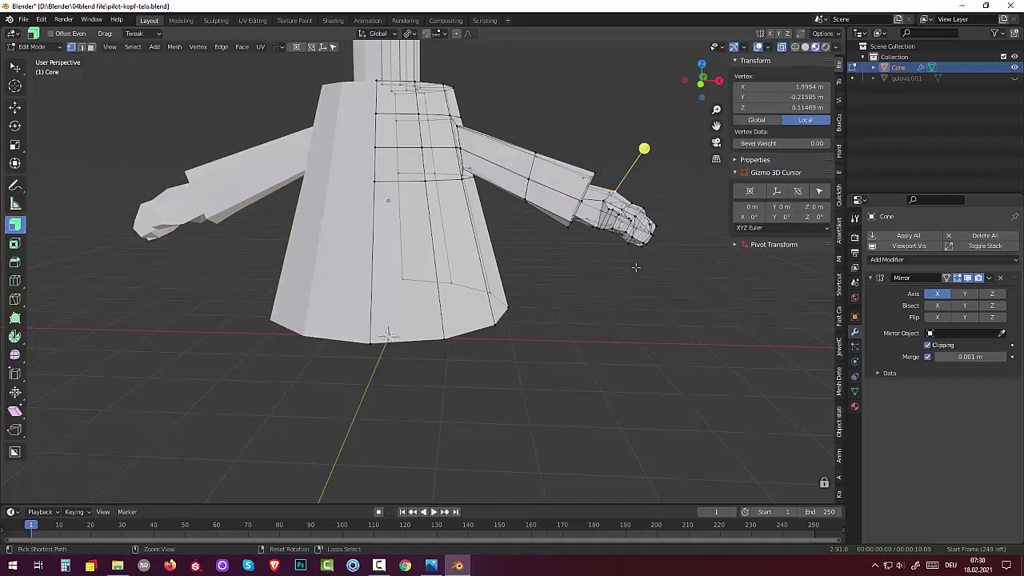
left_click(22, 74)
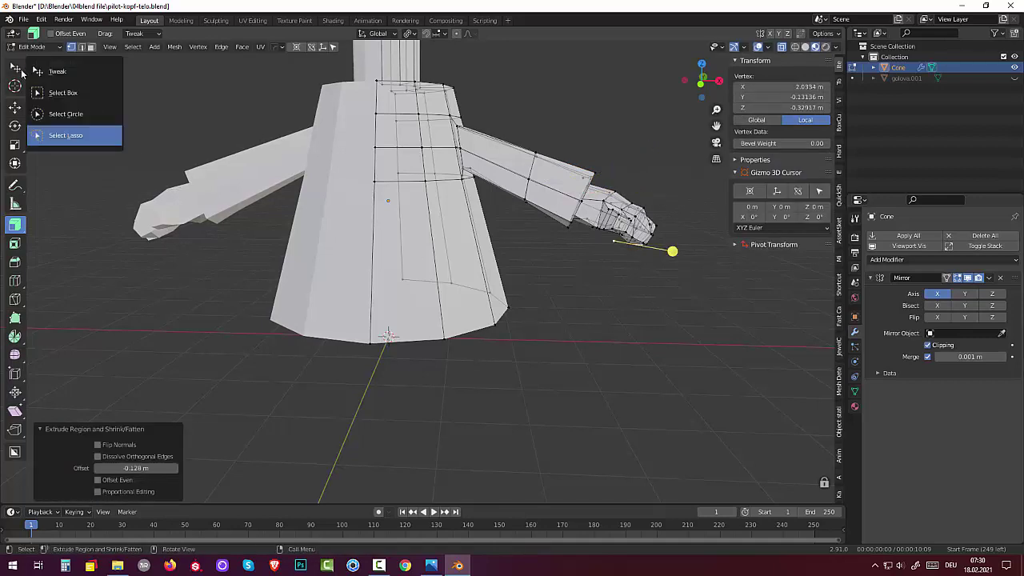
left_click(39, 135)
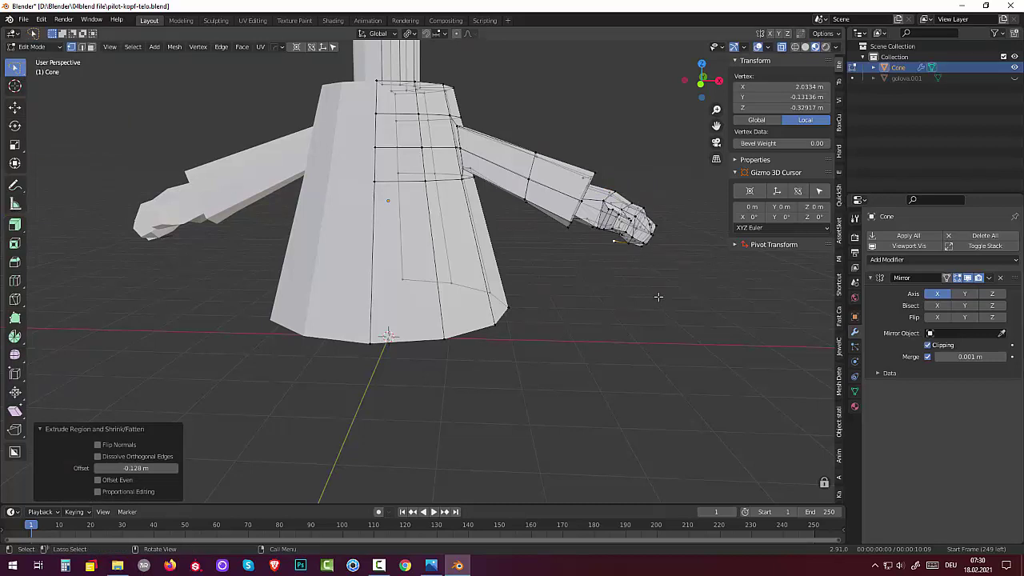
key("ctrl")
key("ctrl+KP_Add")
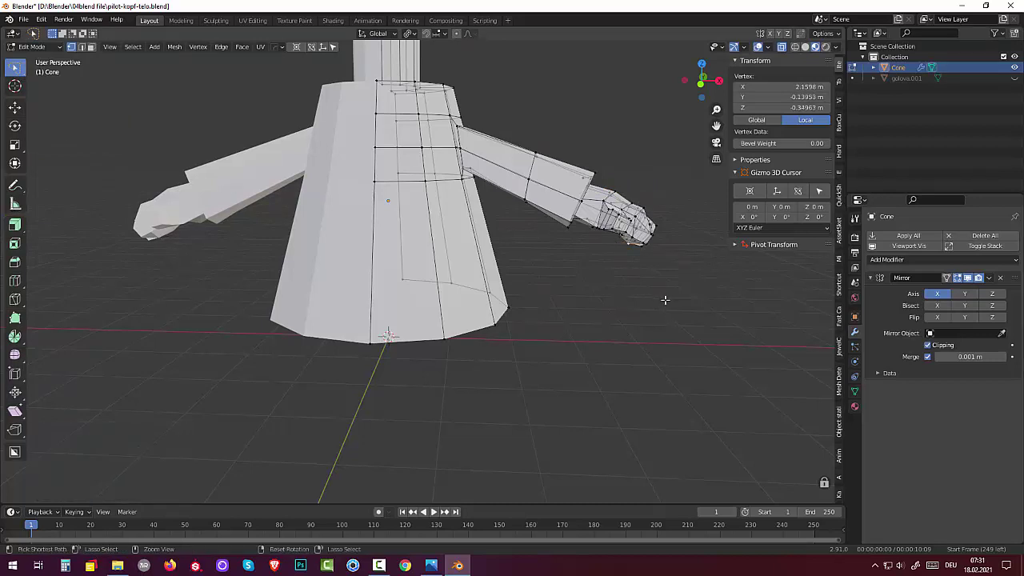
key("alt+a")
left_click_drag(632, 294, 605, 185)
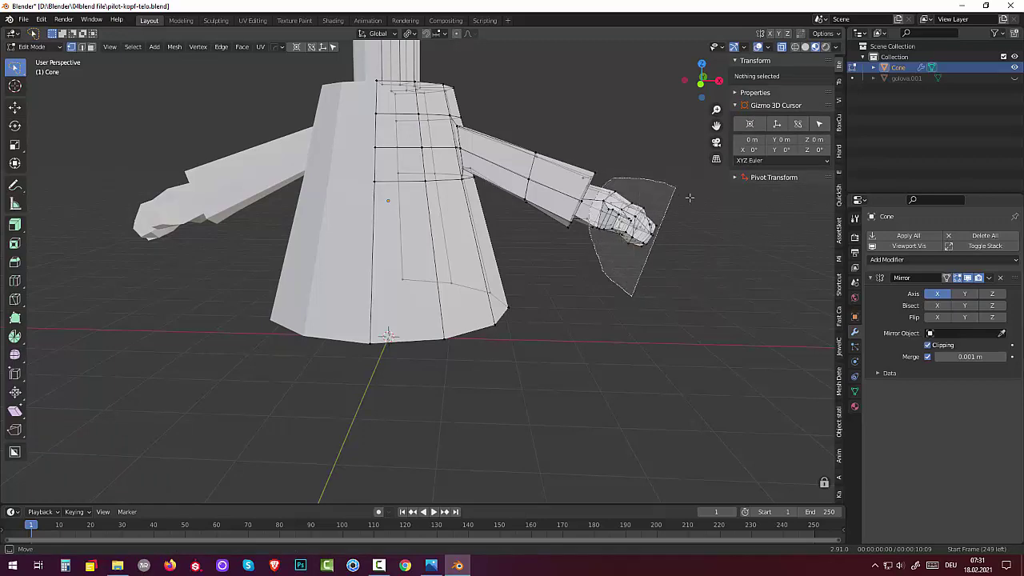
Lasso-select all the hand vertices and scale them uniformly to 0.845.
left_click_drag(605, 184, 690, 301)
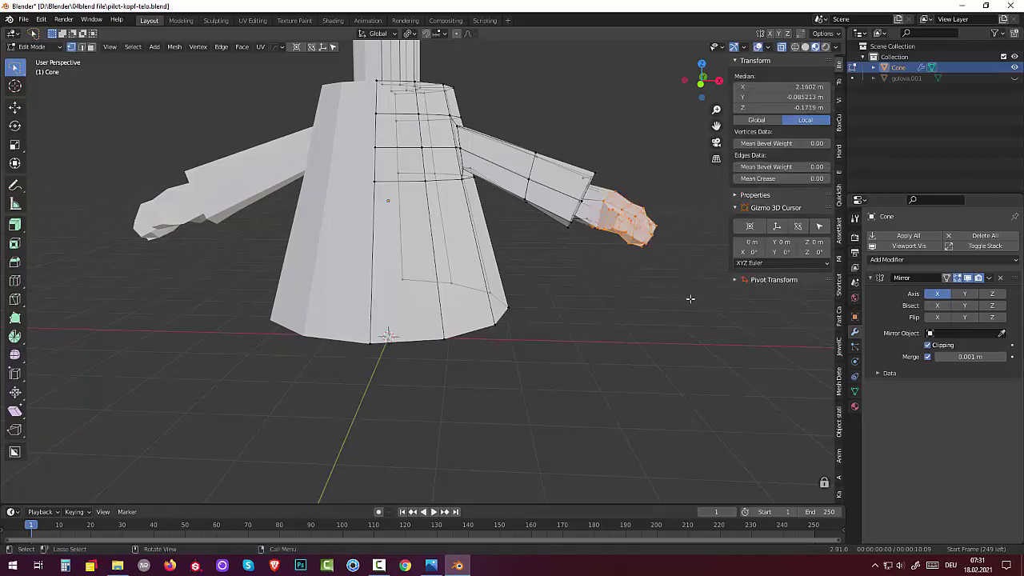
middle_click_drag(689, 298, 602, 332)
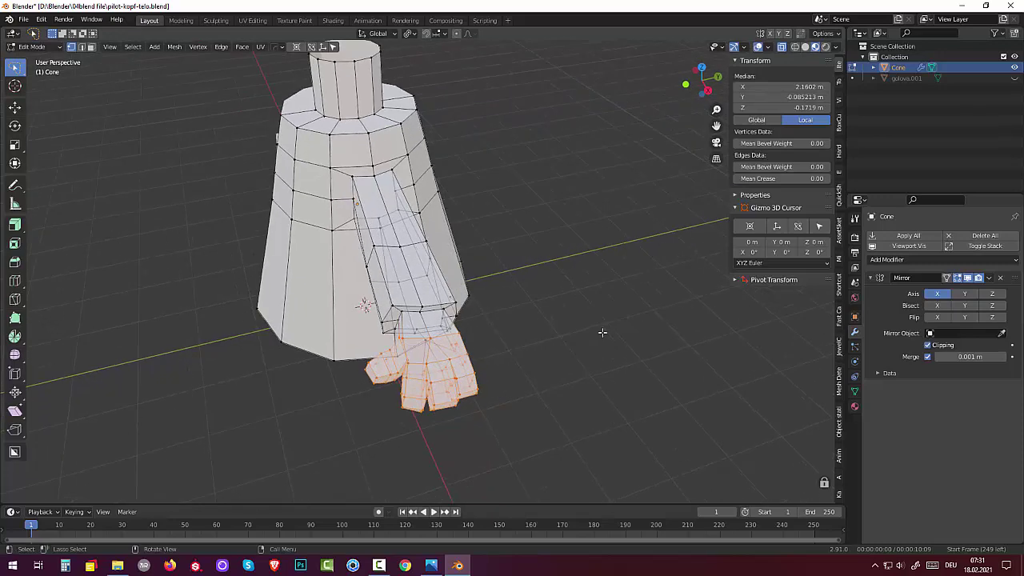
key("s")
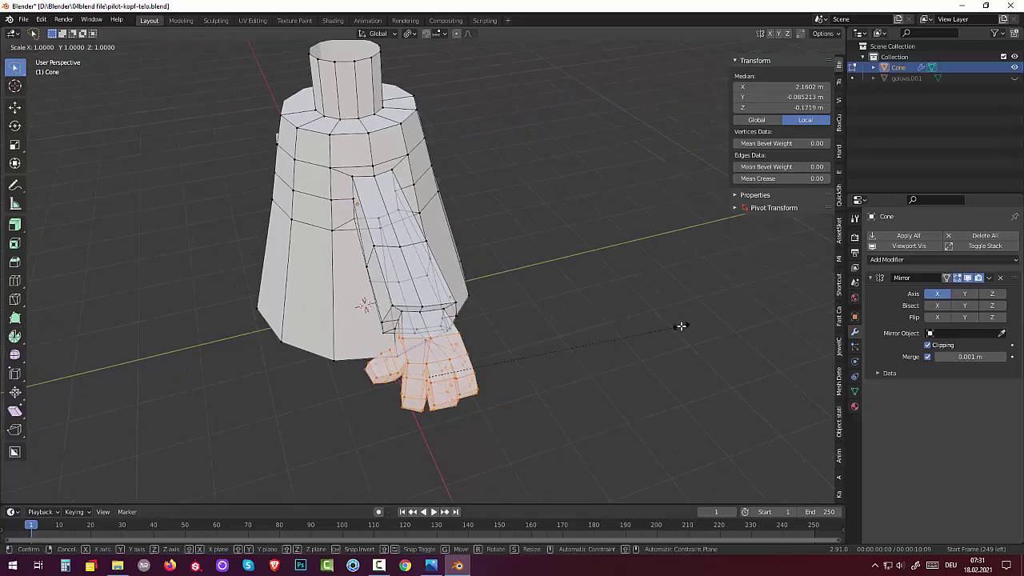
left_click(640, 323)
mouse_move(640, 316)
middle_mouse_down()
mouse_move(719, 264)
mouse_move(580, 320)
mouse_move(555, 286)
mouse_move(610, 267)
mouse_move(642, 272)
mouse_move(613, 290)
mouse_move(580, 290)
middle_mouse_up()
Move two individual hand vertices to improve the shrunken hand's shape.
left_click(623, 275)
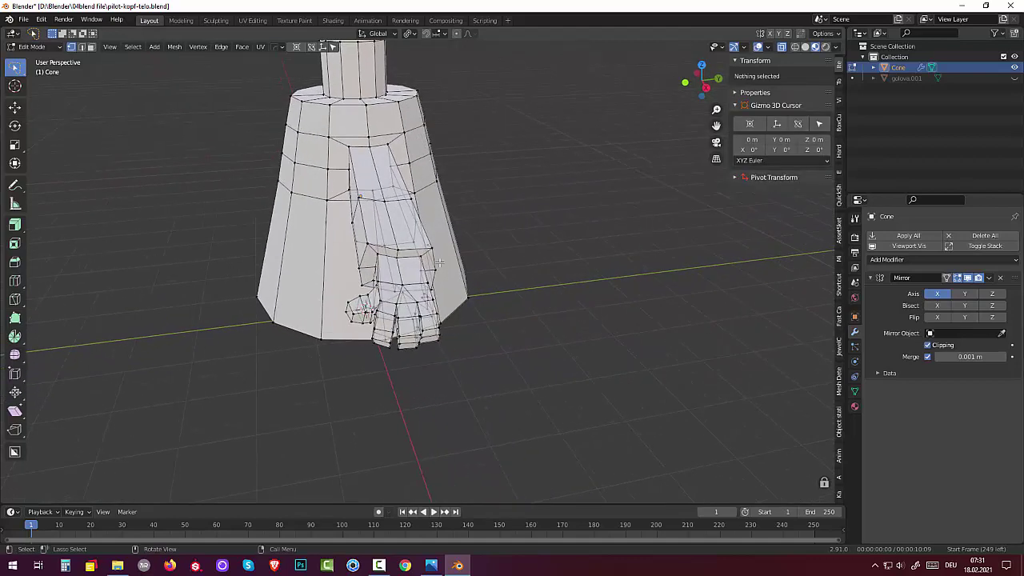
left_click(398, 257)
mouse_move(398, 258)
middle_mouse_down()
mouse_move(475, 258)
mouse_move(475, 241)
middle_mouse_up()
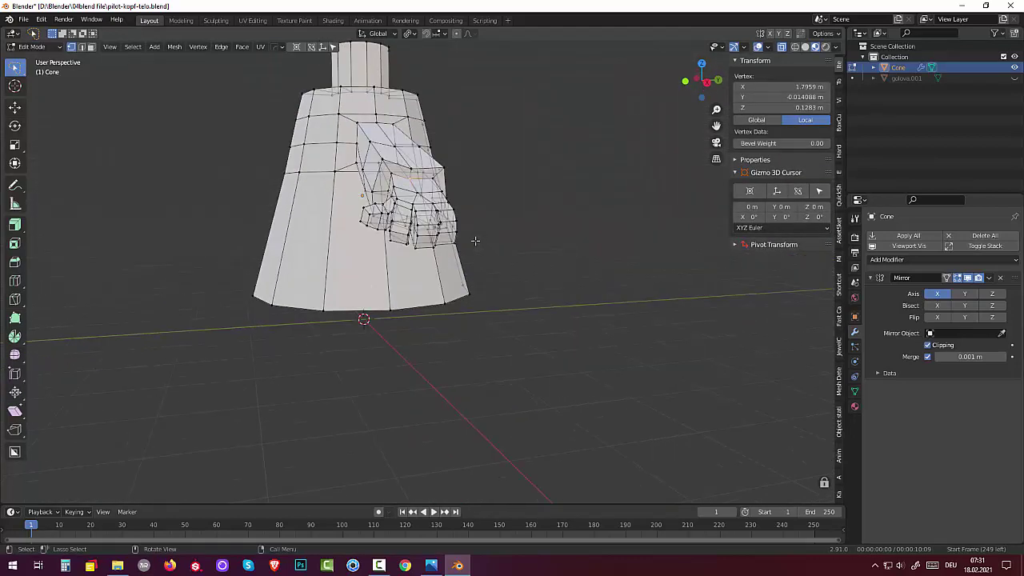
key("g")
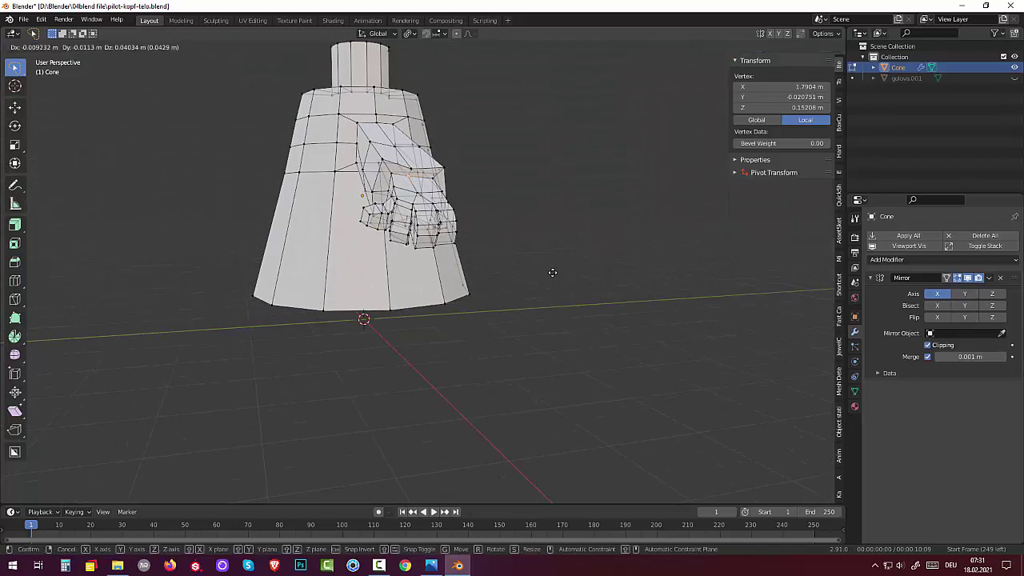
left_click(551, 272)
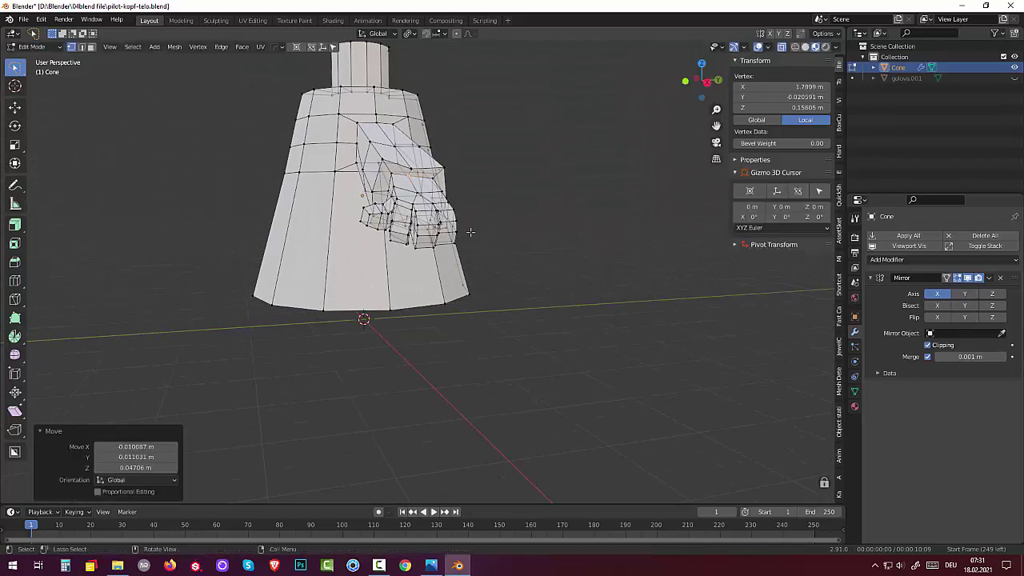
key("g")
left_click(409, 160)
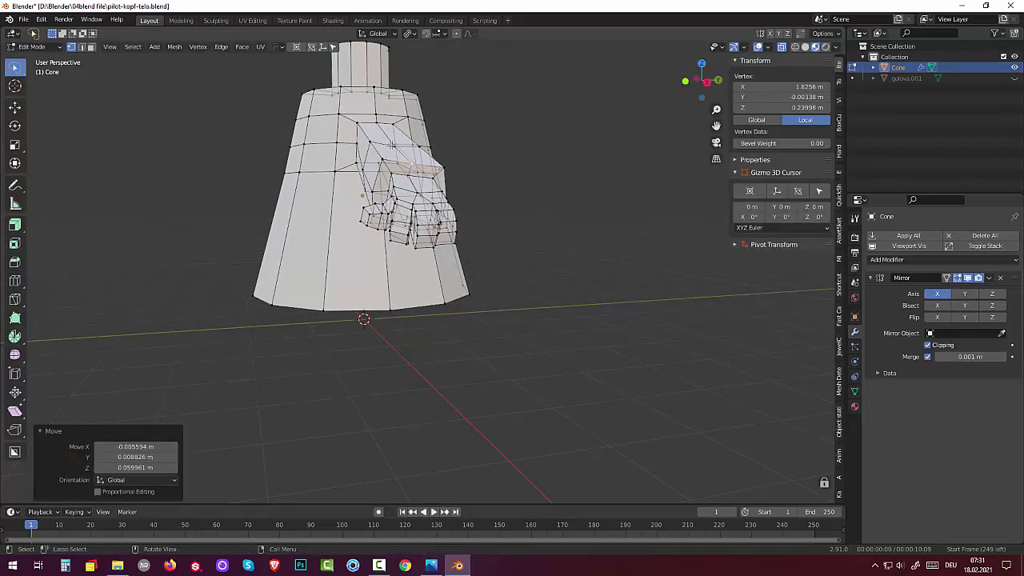
key("g")
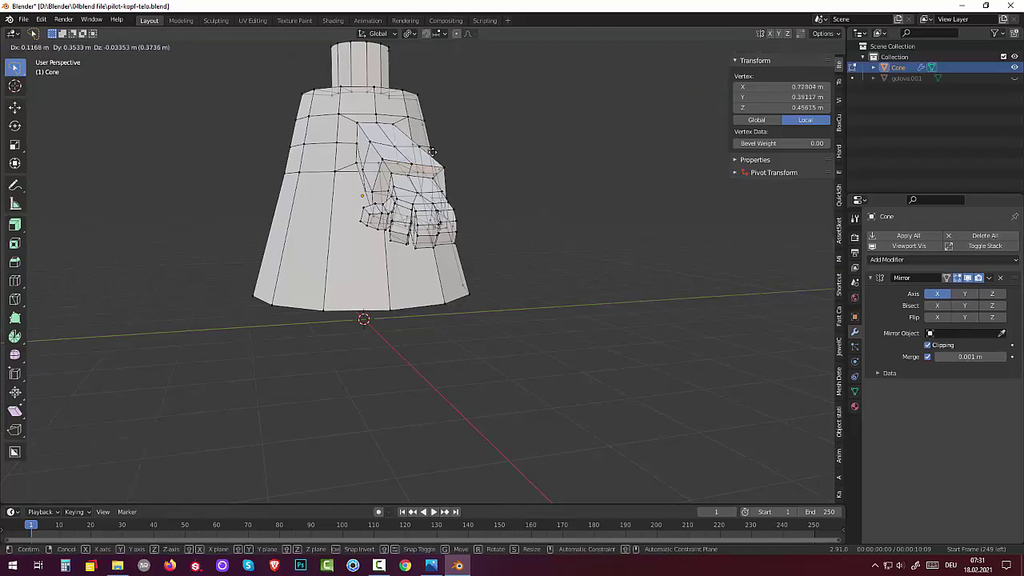
left_click(407, 152)
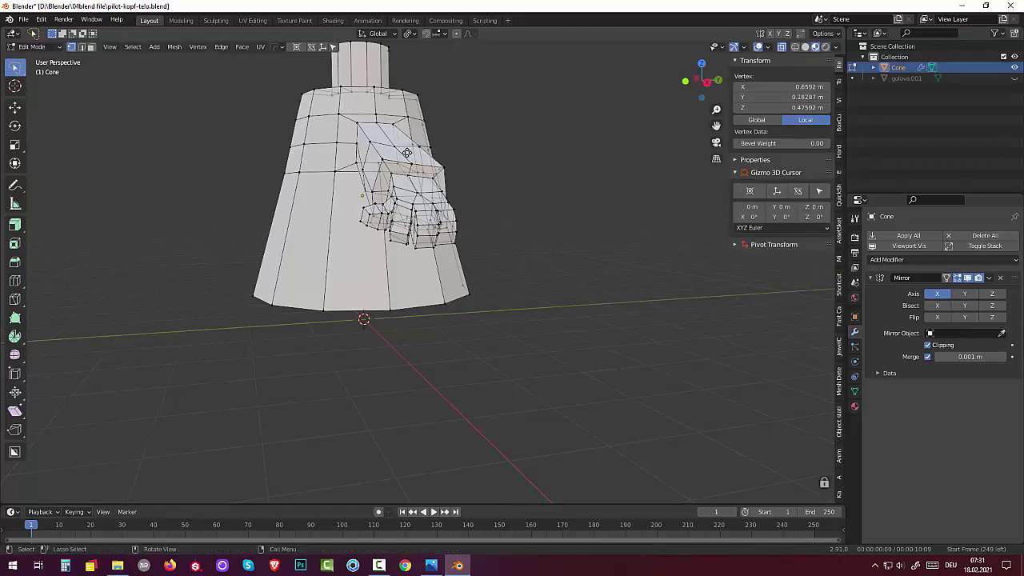
From the front view, raise the hand vertices 0.068 m along global Z.
mouse_move(503, 180)
middle_mouse_down()
mouse_move(477, 193)
mouse_move(520, 178)
mouse_move(472, 194)
mouse_move(489, 192)
middle_mouse_up()
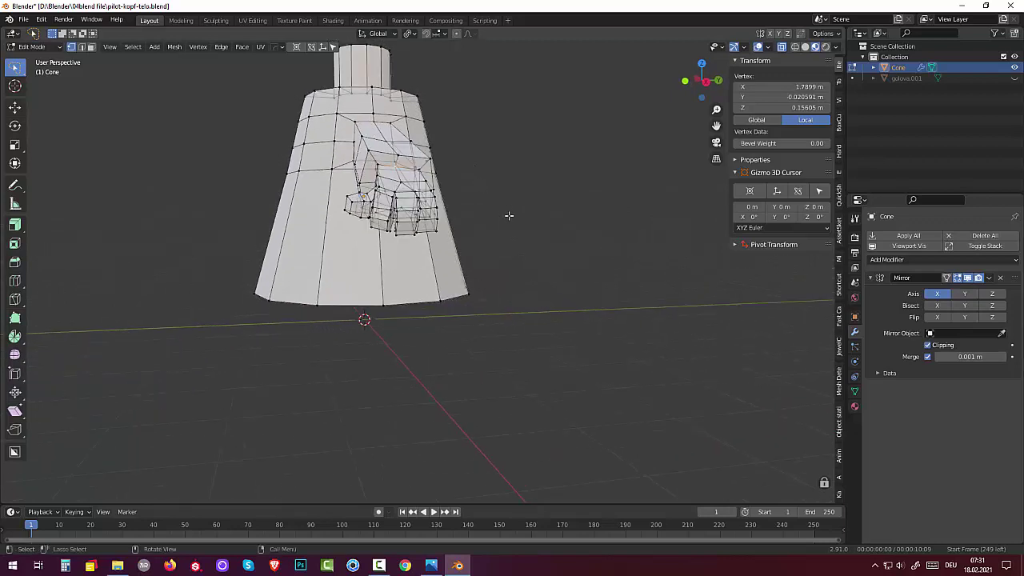
key("g")
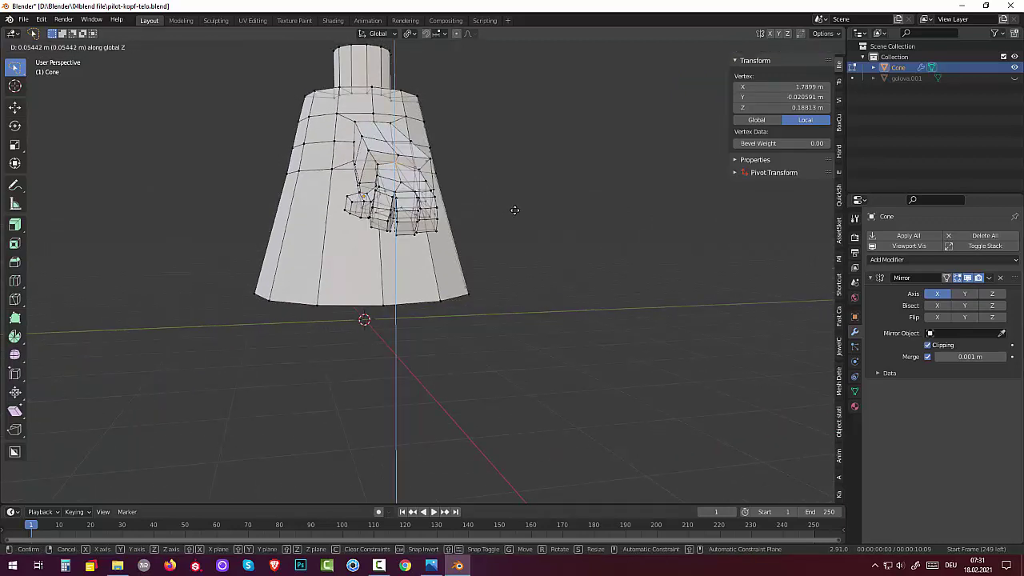
left_click(519, 208)
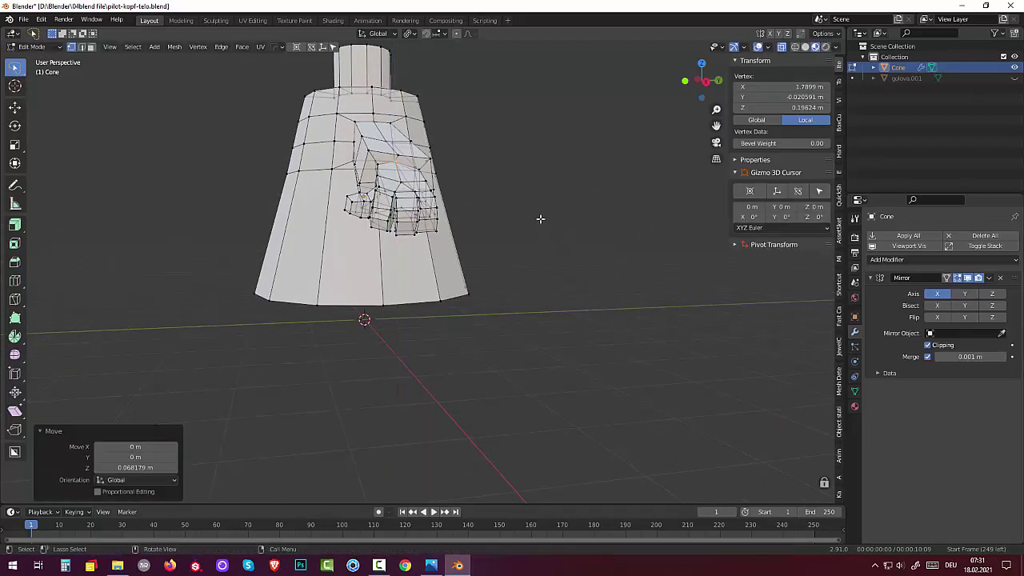
left_click(539, 216)
mouse_move(539, 211)
middle_mouse_down()
mouse_move(569, 202)
mouse_move(630, 217)
mouse_move(502, 179)
middle_mouse_up()
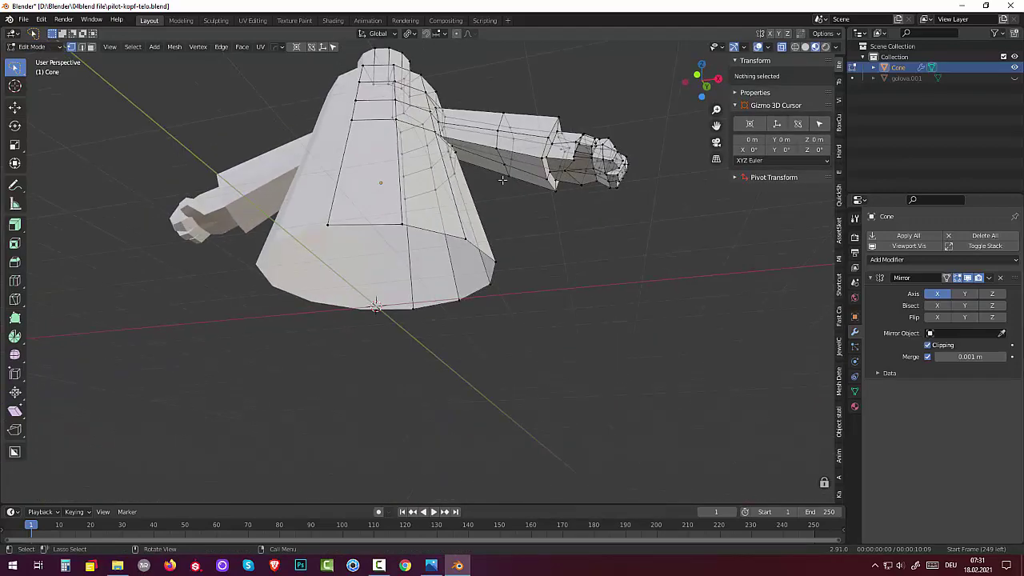
Select the edges at the arm's end and lift them 0.10258 m along Z.
left_click(546, 160)
left_click(550, 177, "shift")
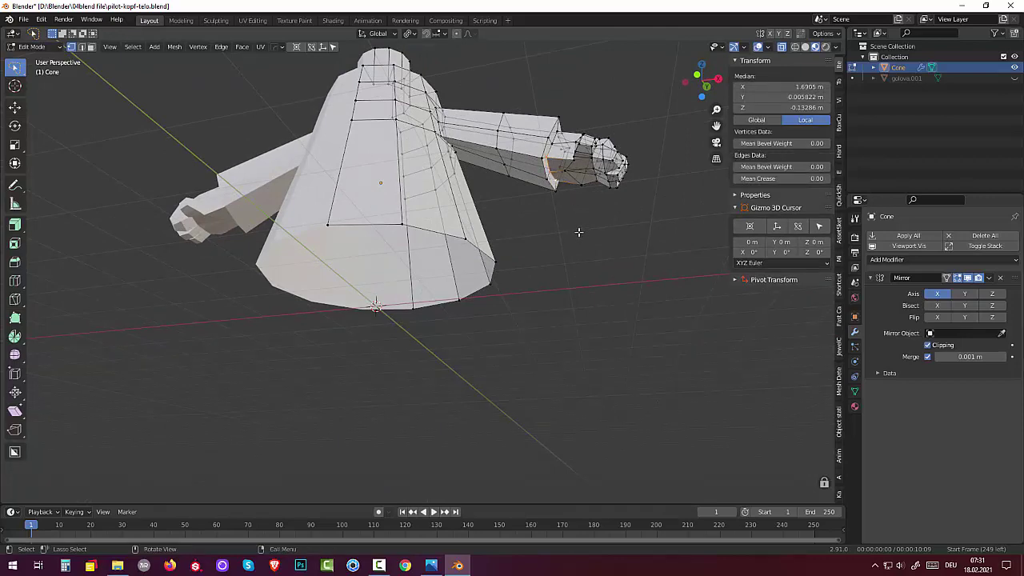
mouse_move(578, 232)
middle_mouse_down()
mouse_move(475, 246)
mouse_move(584, 265)
middle_mouse_up()
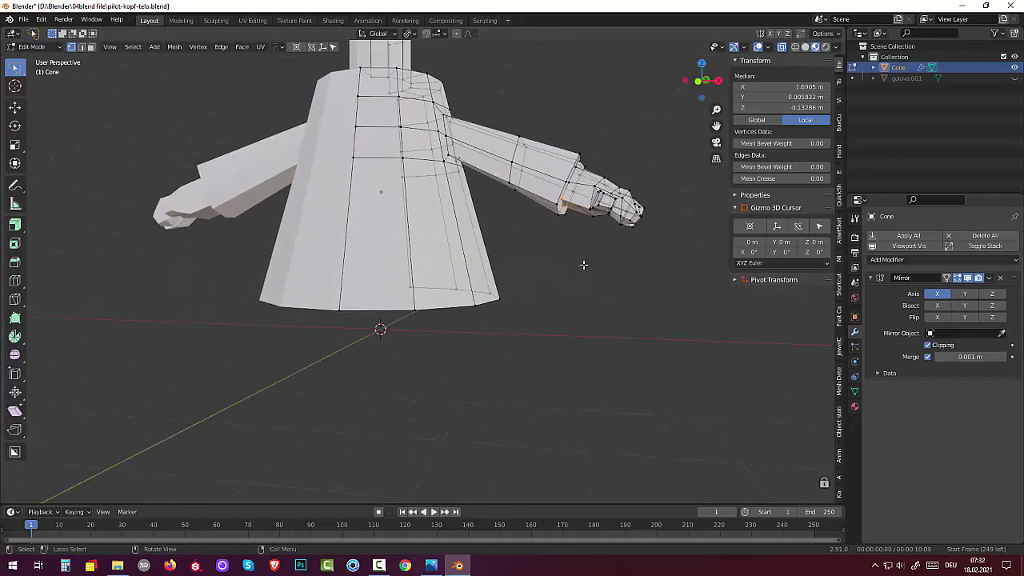
key("g")
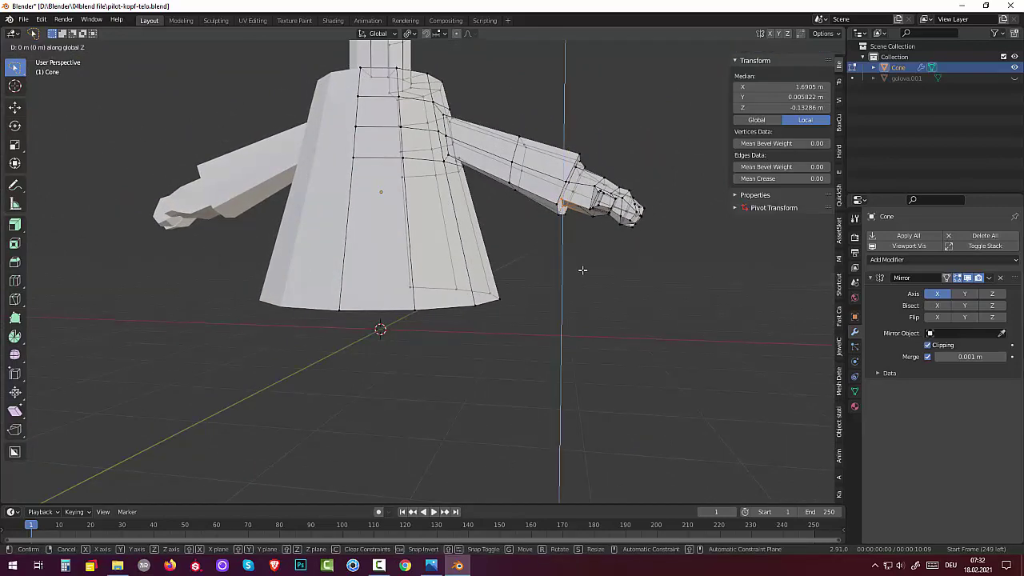
key("z")
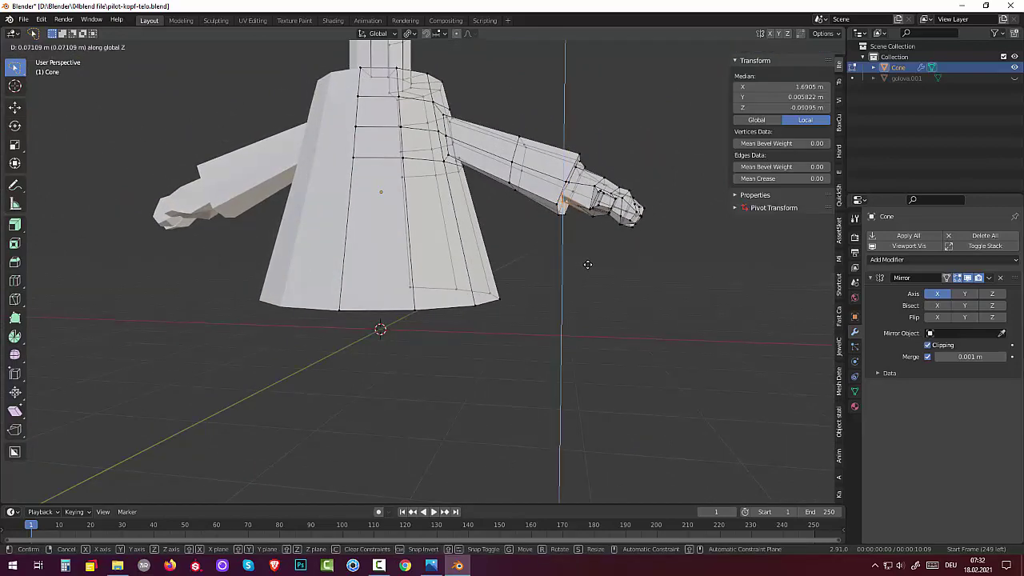
left_click(589, 262)
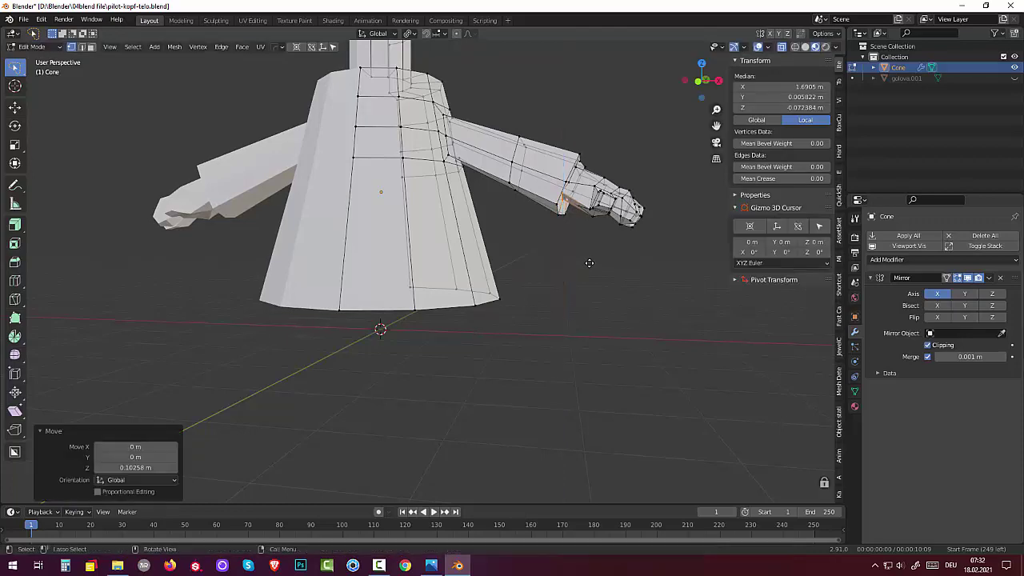
Shift one hand vertex about 0.08 m in X.
mouse_move(606, 264)
middle_mouse_down()
mouse_move(613, 281)
mouse_move(635, 266)
mouse_move(621, 281)
mouse_move(631, 316)
middle_mouse_up()
scroll(612, 281, "down", 2)
scroll(604, 264, "down", 3)
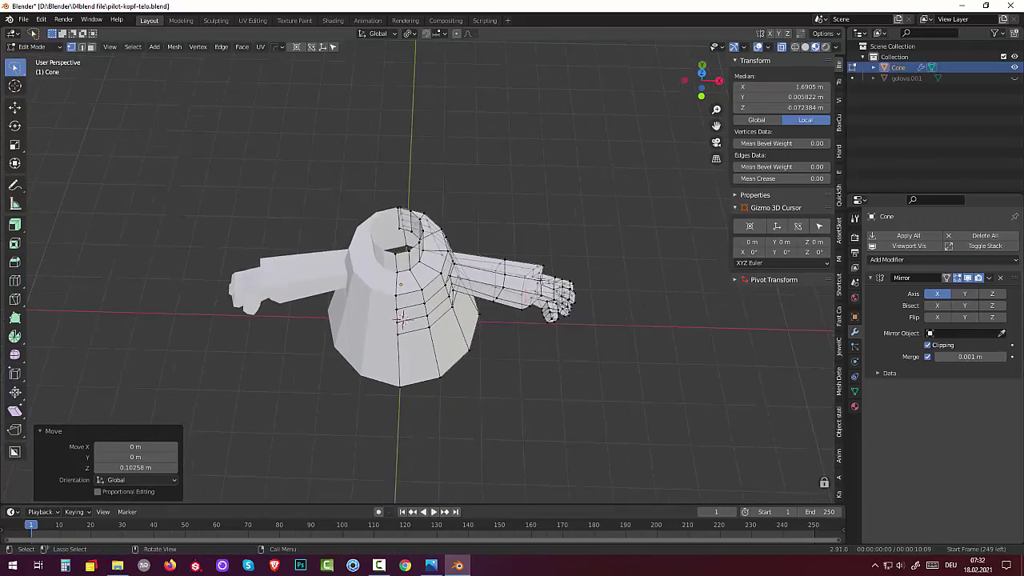
left_click(603, 305)
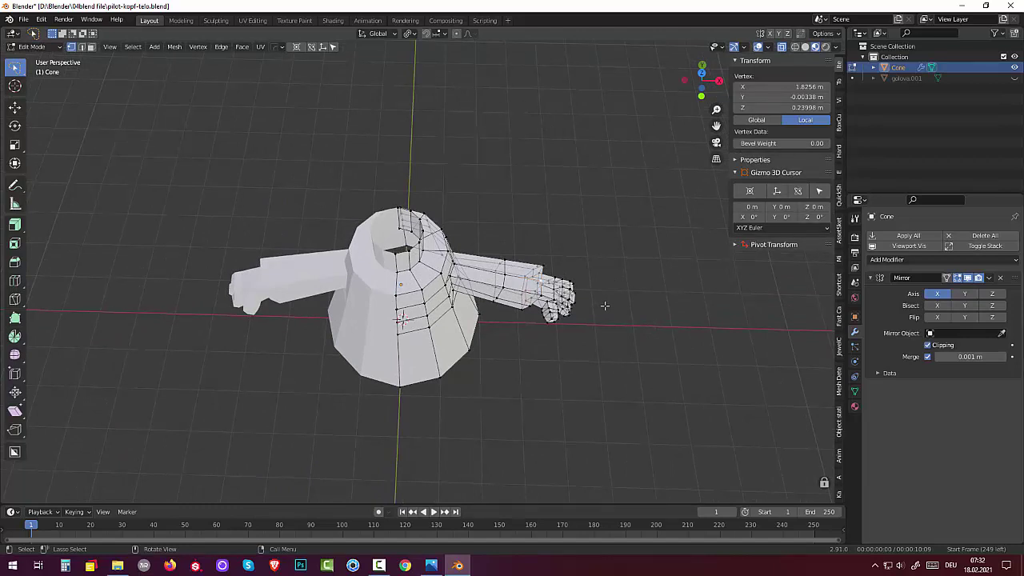
key("g")
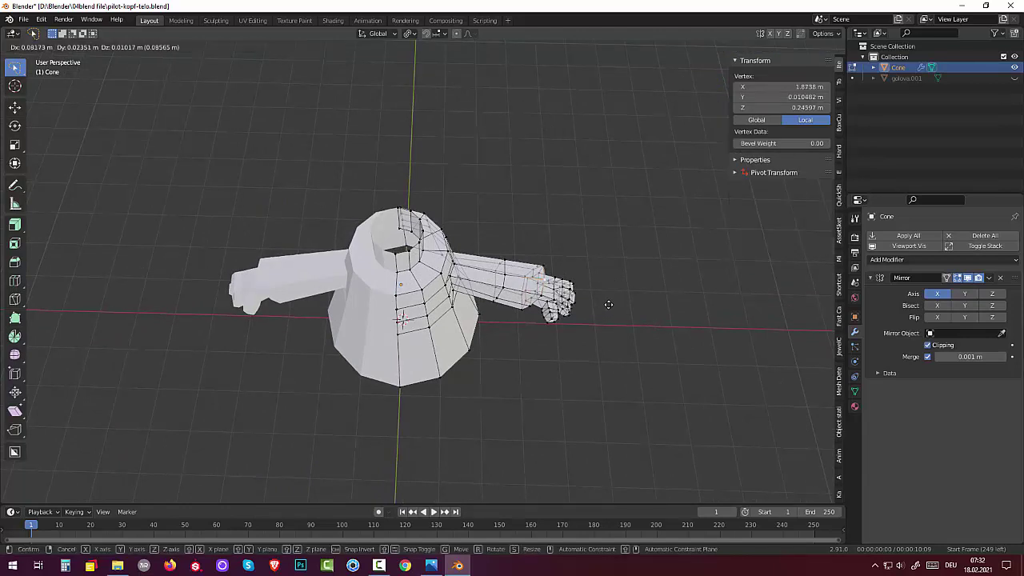
left_click(607, 305)
left_click(604, 330)
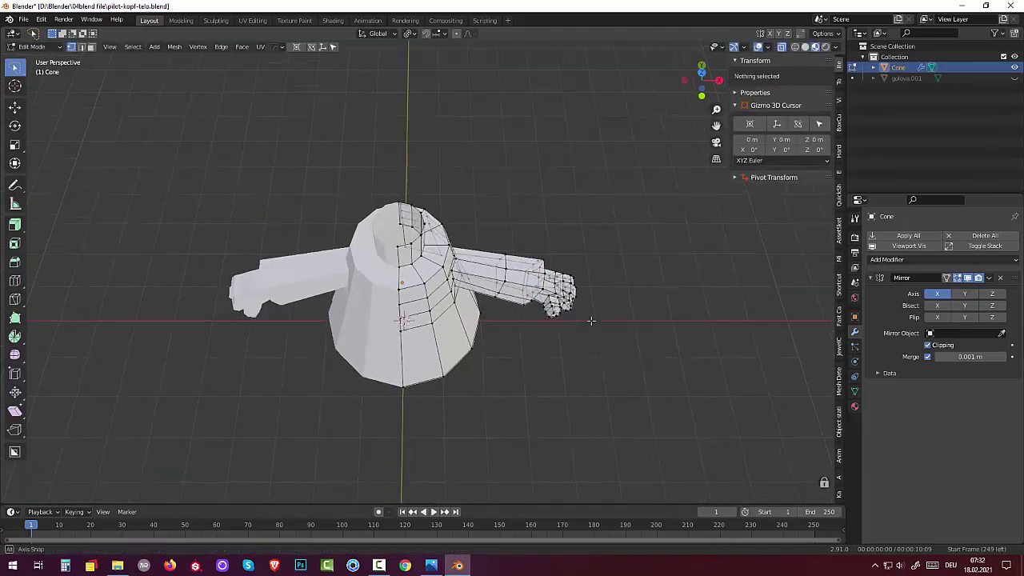
middle_click_drag(590, 317, 595, 258)
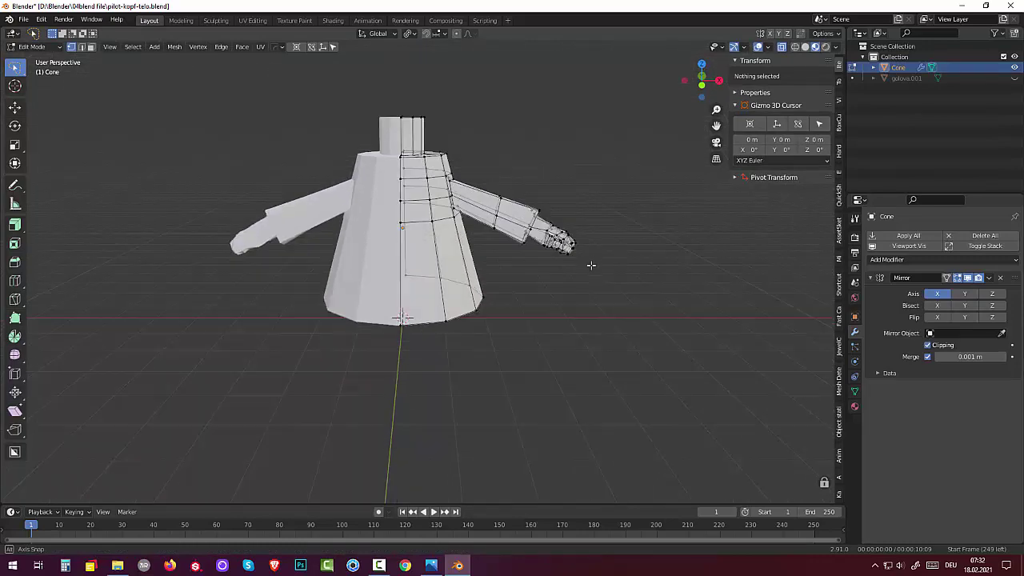
Show and hide the golova.001 head for comparison, then open the Add Modifier list.
left_click(1014, 78)
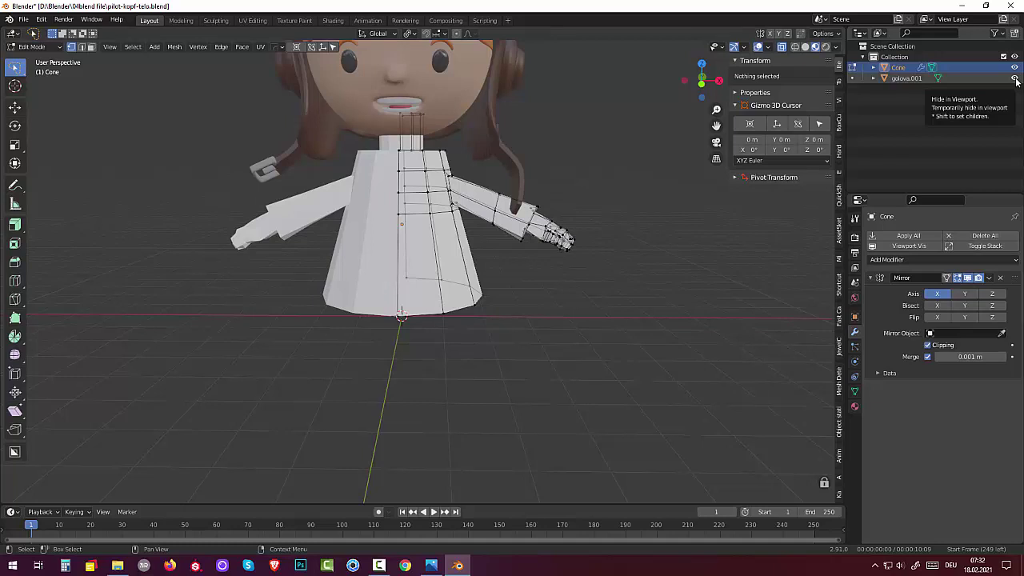
left_click(1015, 78)
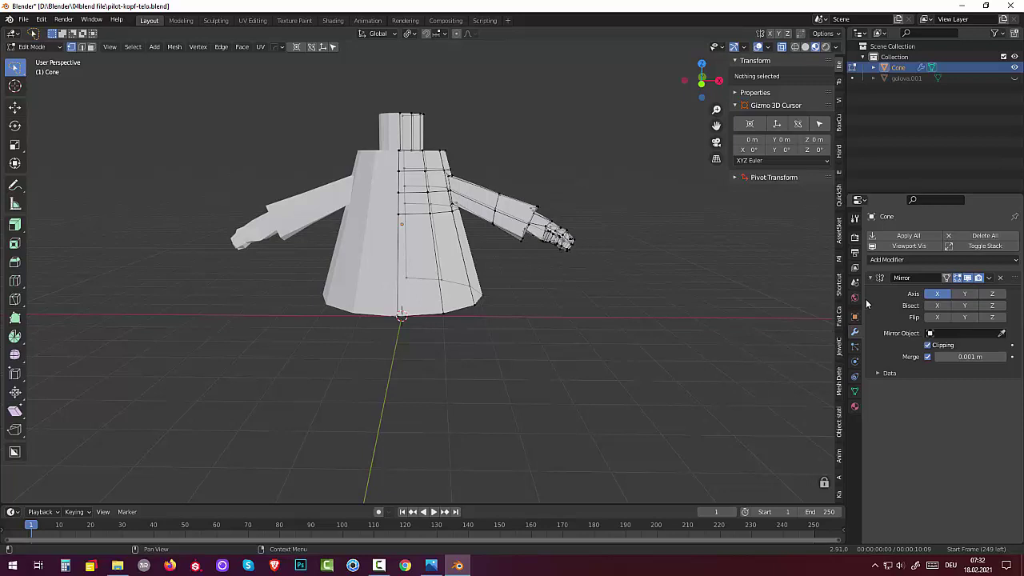
left_click(880, 261)
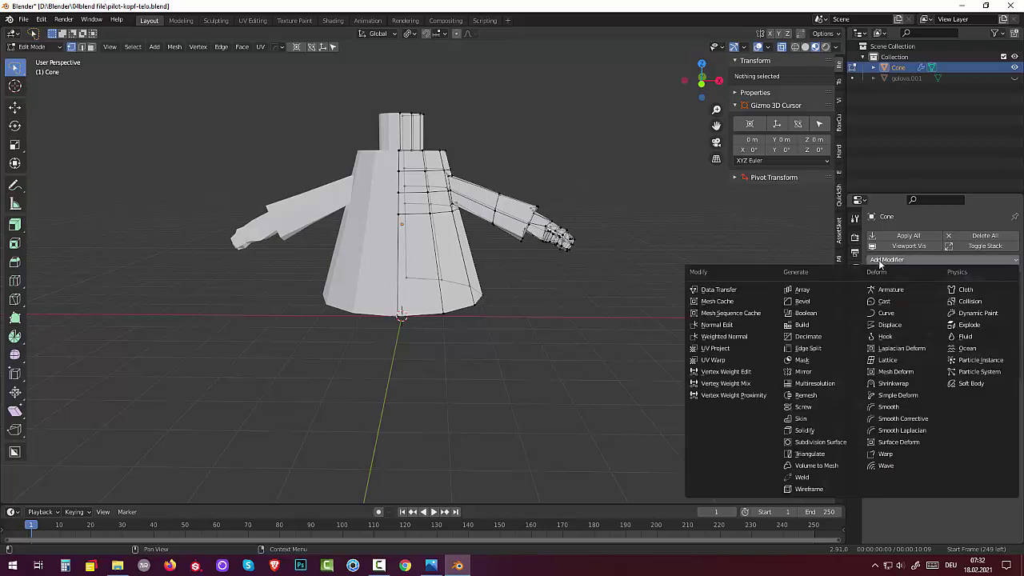
Add a Subdivision Surface modifier at viewport level 2 and inspect the smoothed body.
left_click(812, 443)
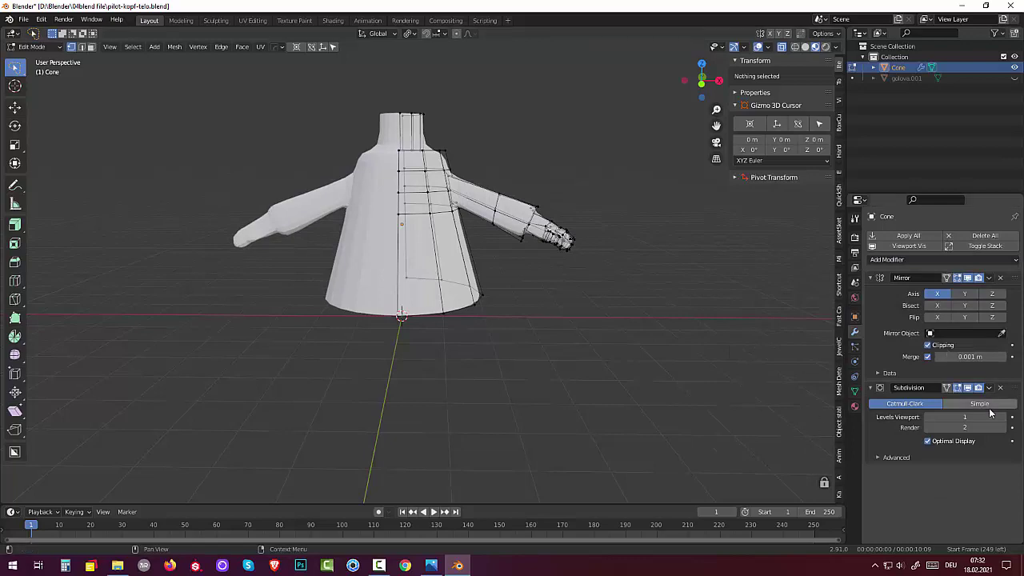
left_click(1003, 416)
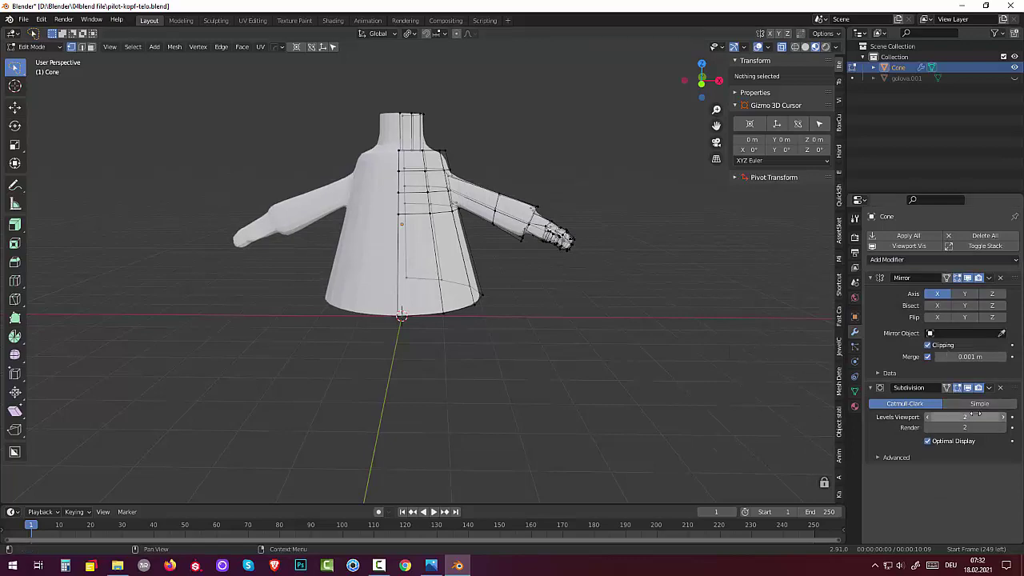
mouse_move(651, 279)
middle_mouse_down()
mouse_move(546, 311)
mouse_move(530, 288)
mouse_move(469, 290)
middle_mouse_up()
scroll(468, 290, "up", 1)
scroll(445, 354, "up", 1)
scroll(444, 327, "up", 1)
scroll(444, 328, "up", 1)
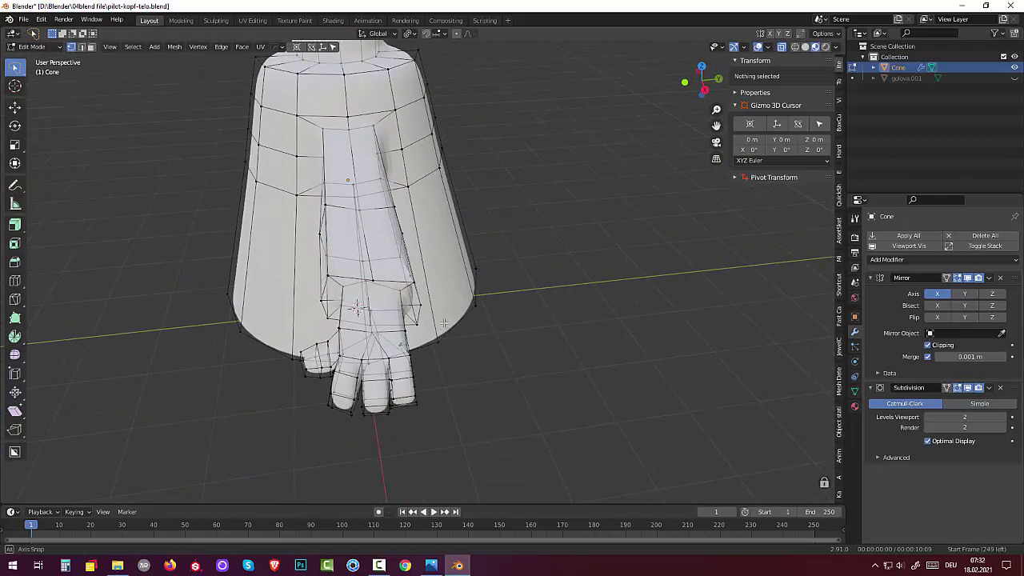
mouse_move(444, 328)
middle_mouse_down()
mouse_move(475, 285)
mouse_move(655, 303)
middle_mouse_up()
scroll(625, 306, "up", 1)
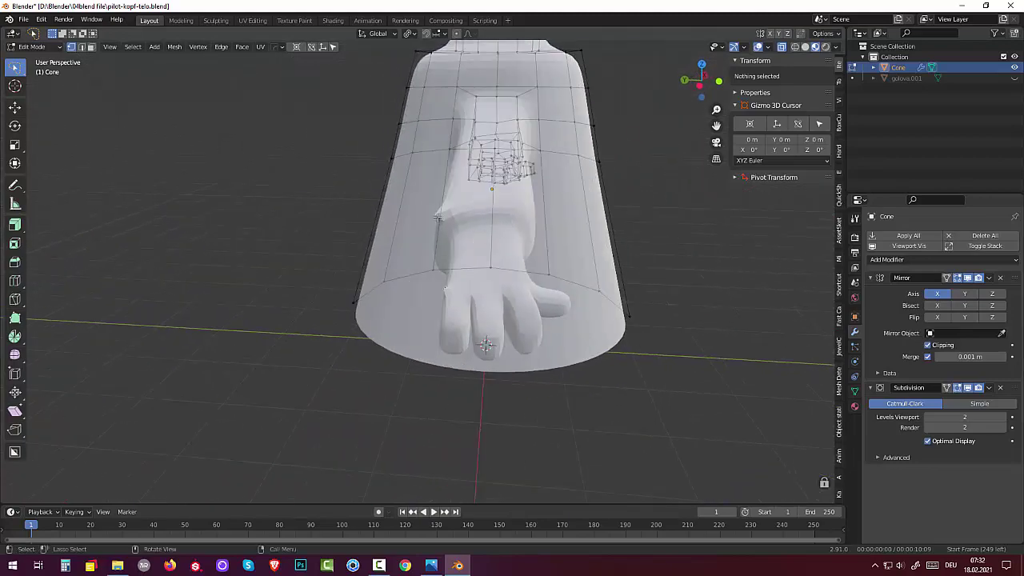
mouse_move(499, 231)
middle_mouse_down()
mouse_move(303, 247)
mouse_move(192, 243)
mouse_move(275, 236)
middle_mouse_up()
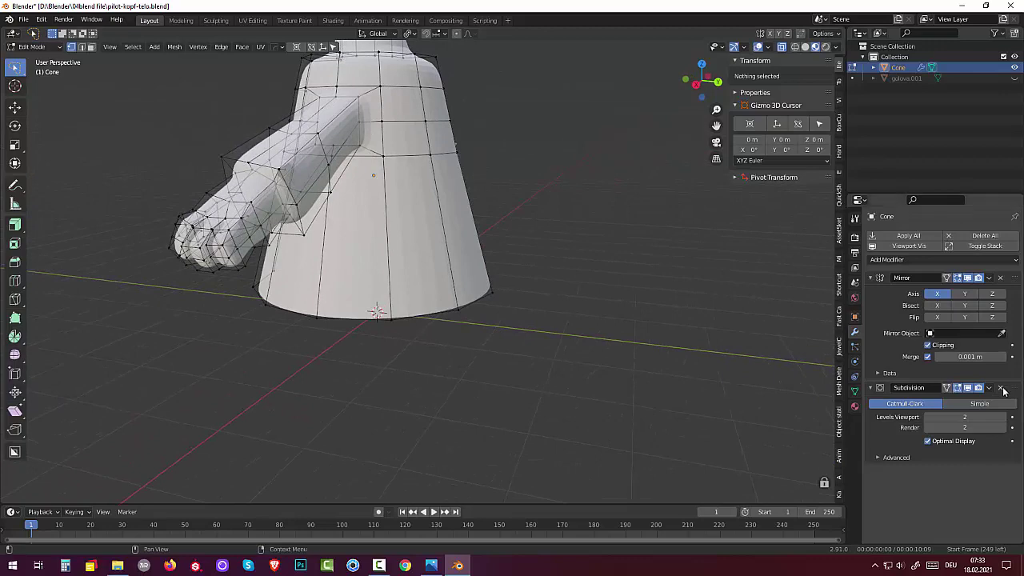
Delete the Subdivision modifier, leaving only the Mirror modifier.
left_click(1000, 388)
mouse_move(376, 240)
middle_mouse_down()
mouse_move(341, 307)
mouse_move(180, 270)
middle_mouse_up()
scroll(328, 304, "up", 2)
Delete a stray vertex on the torso and orbit to view the bottom hole.
left_click(199, 252)
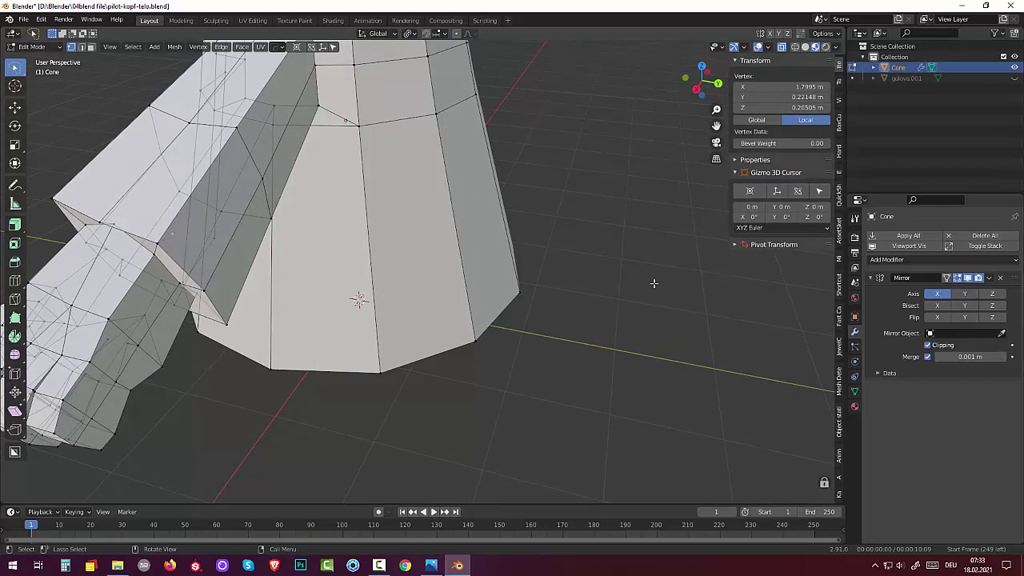
key("x")
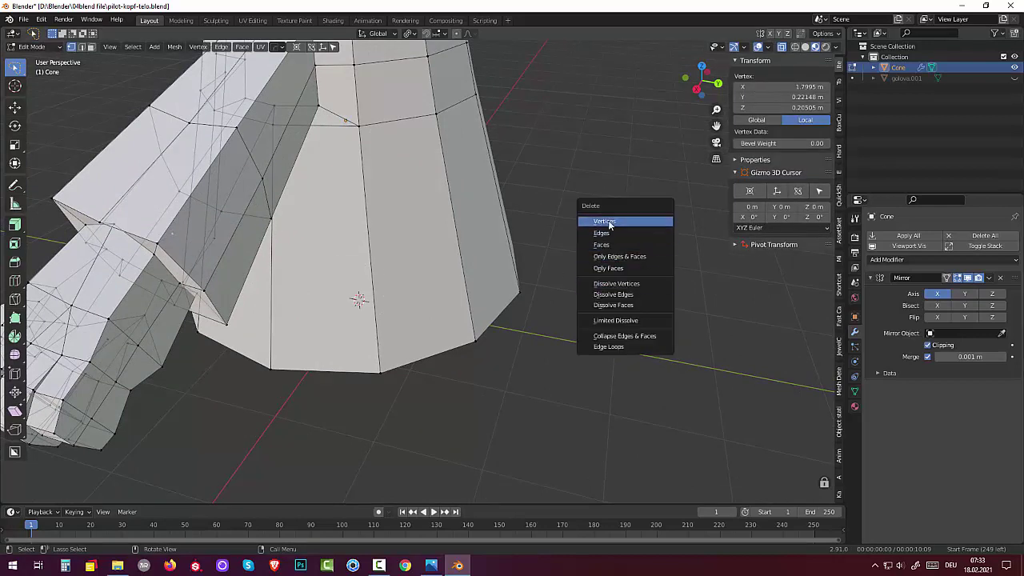
left_click(608, 222)
scroll(589, 236, "down", 2)
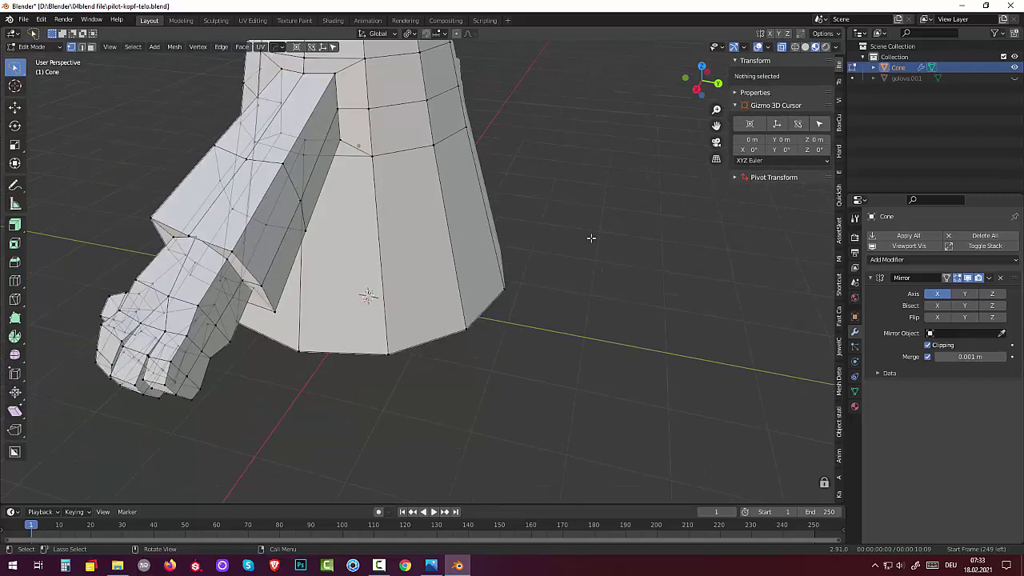
scroll(591, 238, "down", 2)
mouse_move(591, 238)
middle_mouse_down()
mouse_move(600, 265)
mouse_move(629, 226)
mouse_move(660, 246)
middle_mouse_up()
scroll(583, 302, "down", 2)
scroll(583, 301, "down", 3)
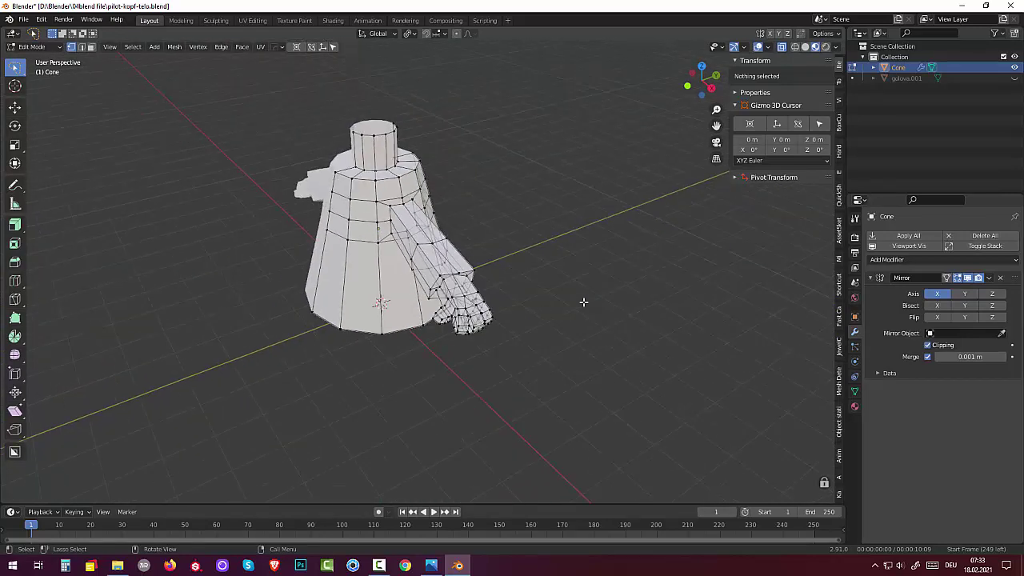
scroll(597, 294, "up", 1)
mouse_move(597, 295)
middle_mouse_down()
mouse_move(607, 167)
mouse_move(654, 224)
mouse_move(655, 194)
mouse_move(661, 210)
mouse_move(661, 165)
mouse_move(611, 168)
middle_mouse_up()
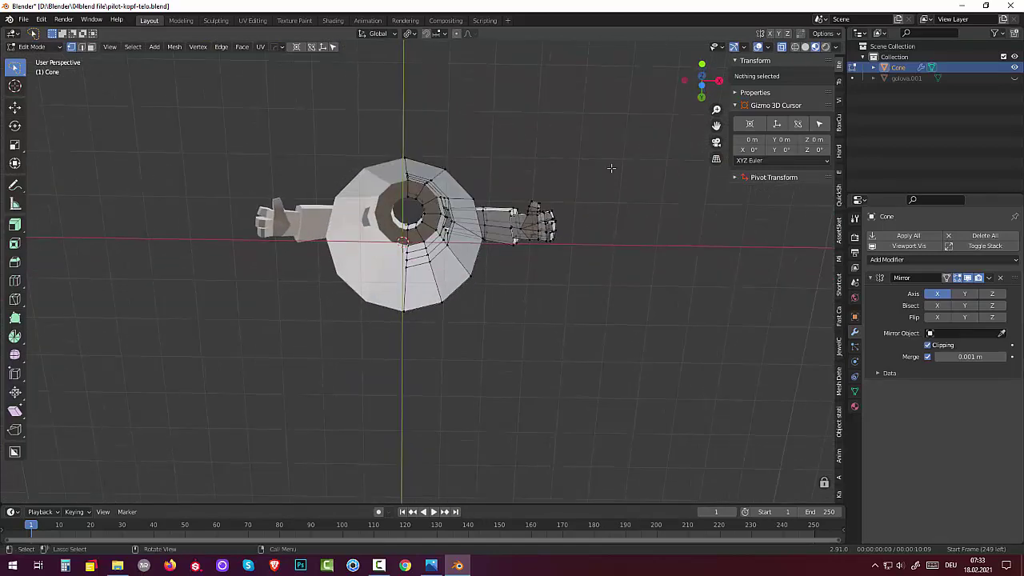
Fill the first face strips across the bottom hole from selected rim vertices.
left_click(404, 159)
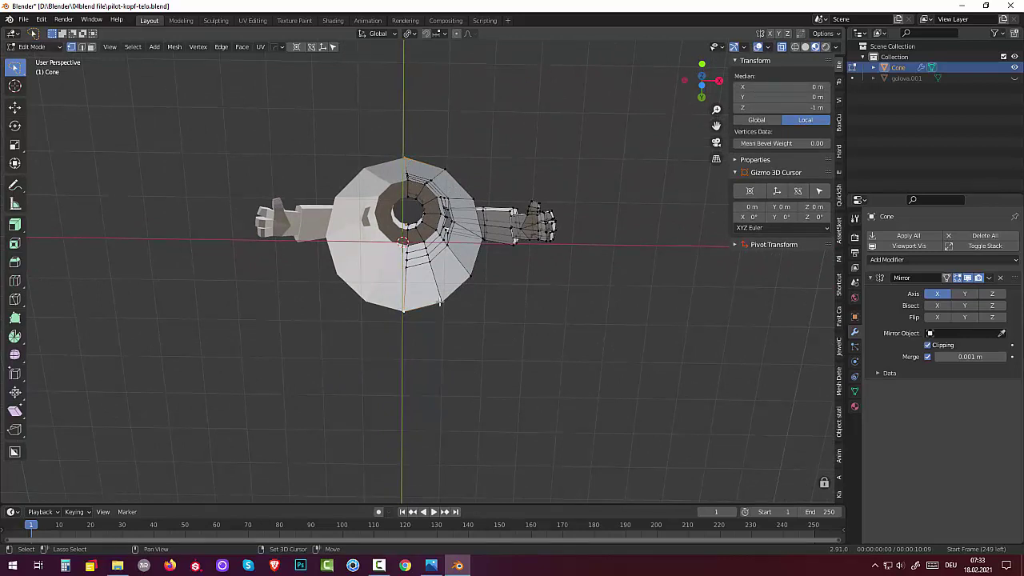
left_click(440, 302, "shift")
left_click(447, 169, "shift")
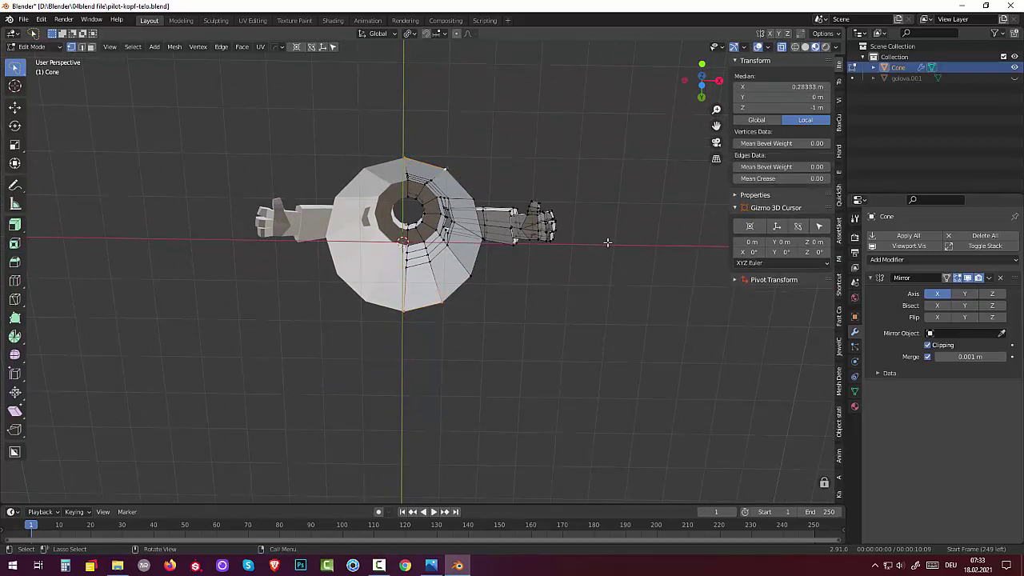
key("f")
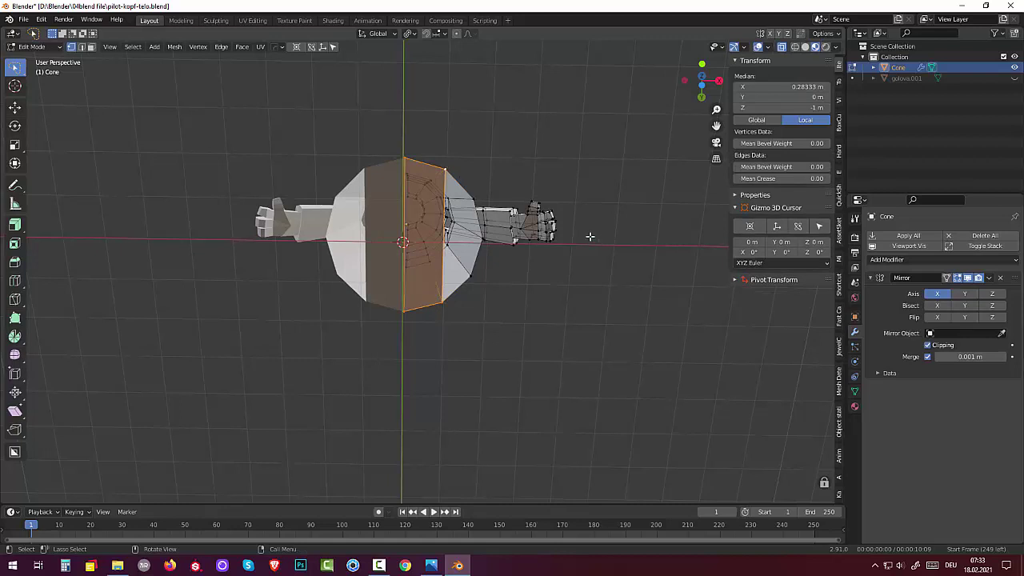
left_click(470, 277)
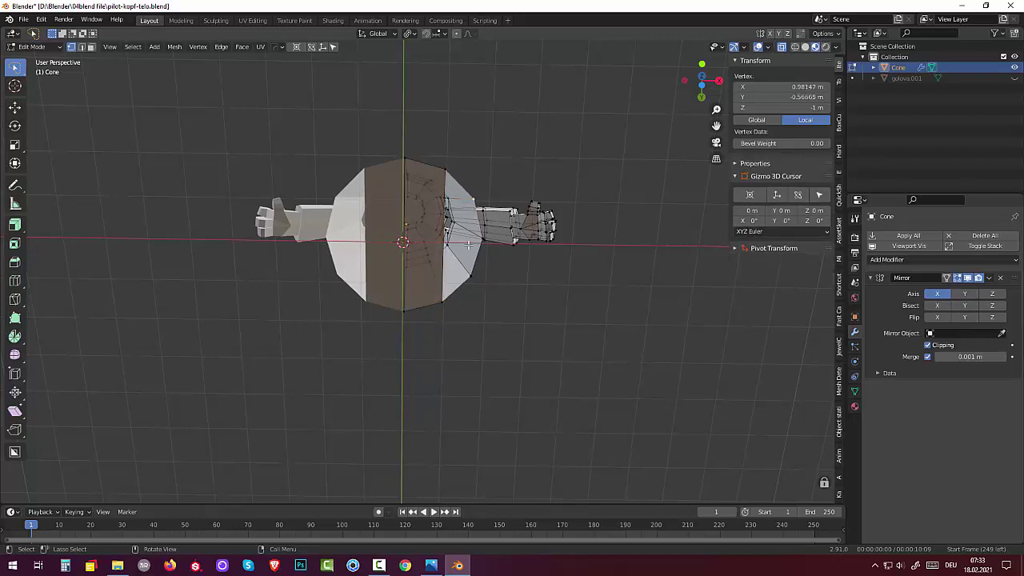
left_click(466, 302, "shift")
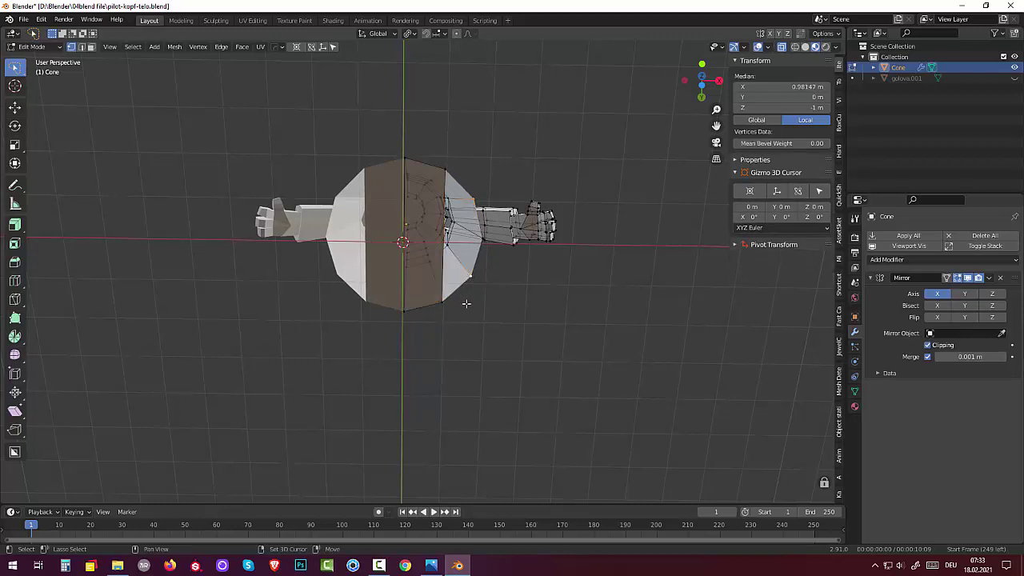
left_click(444, 169, "shift")
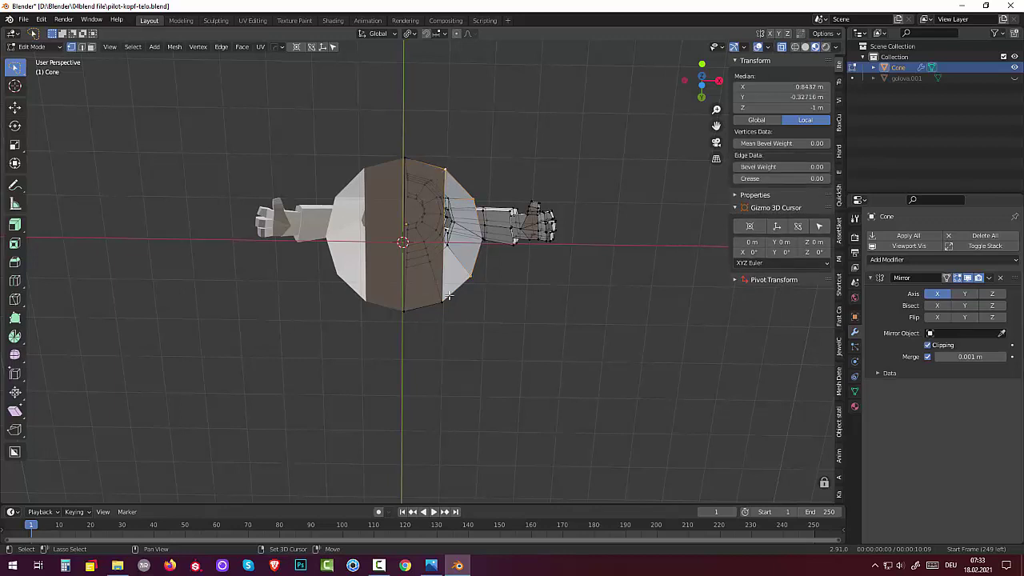
left_click(444, 303, "shift")
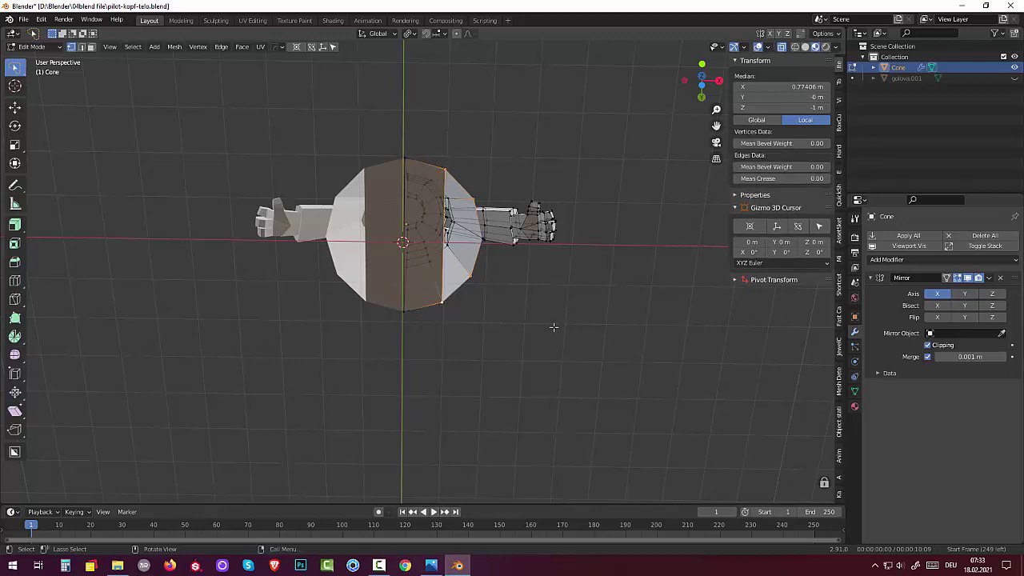
key("ctrl+KP_Add")
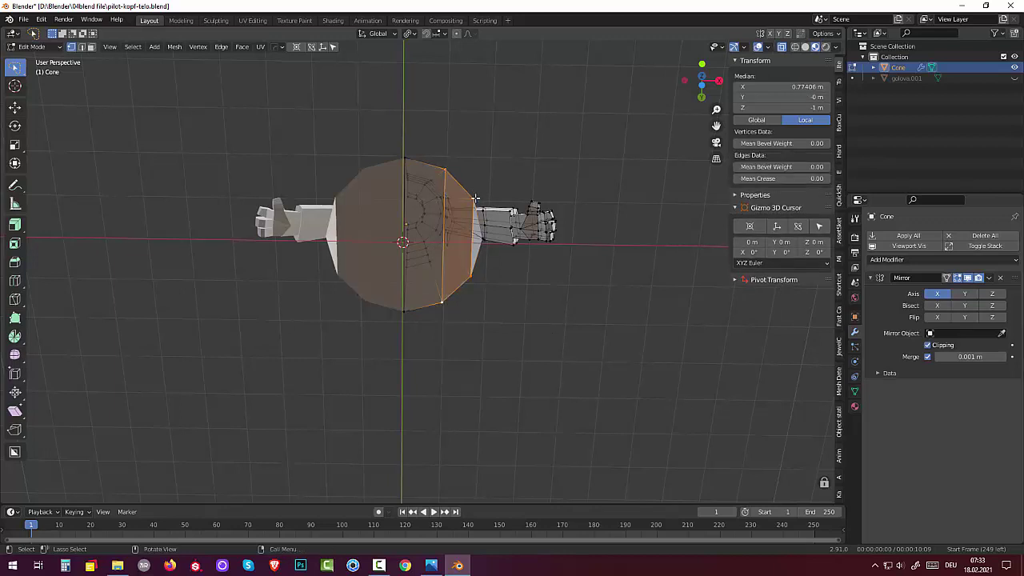
Pick the remaining right-rim vertices, then clear the selection and tilt toward the bottom.
left_click(475, 198)
left_click(474, 270, "shift")
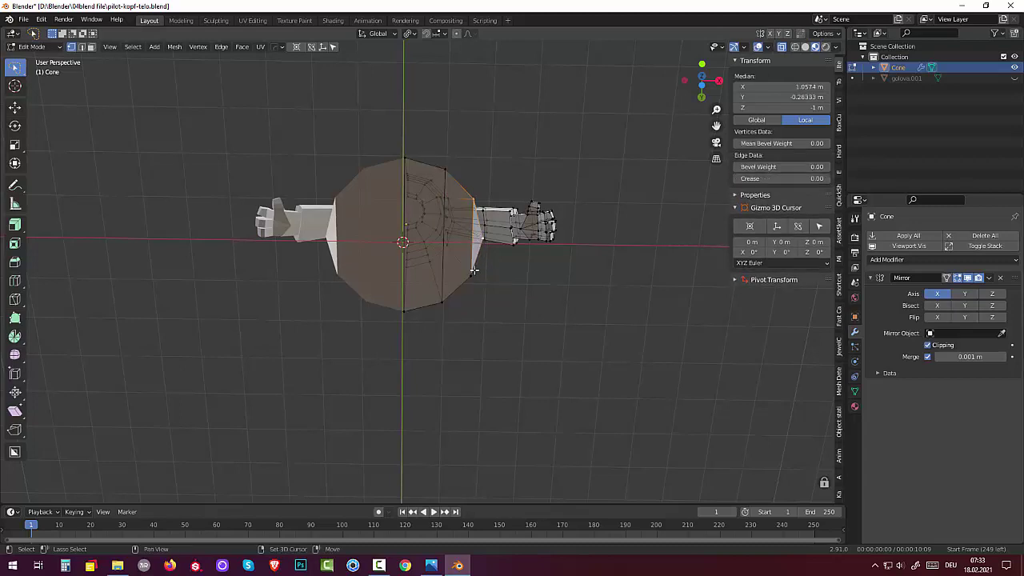
left_click(472, 273, "shift")
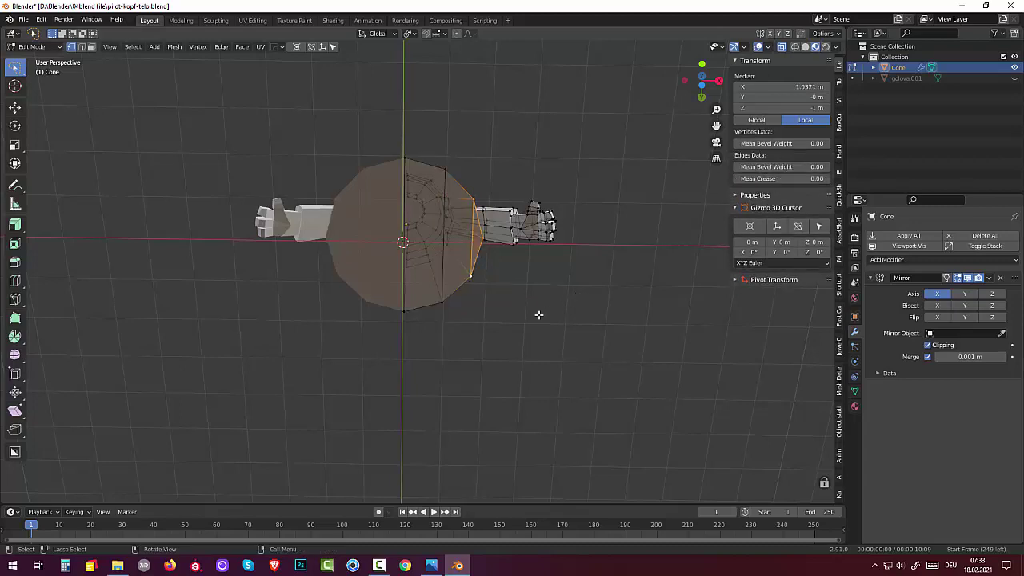
left_click(539, 314)
mouse_move(539, 313)
middle_mouse_down()
mouse_move(507, 388)
mouse_move(496, 320)
mouse_move(526, 292)
mouse_move(533, 389)
mouse_move(541, 363)
mouse_move(544, 327)
mouse_move(535, 336)
mouse_move(523, 277)
middle_mouse_up()
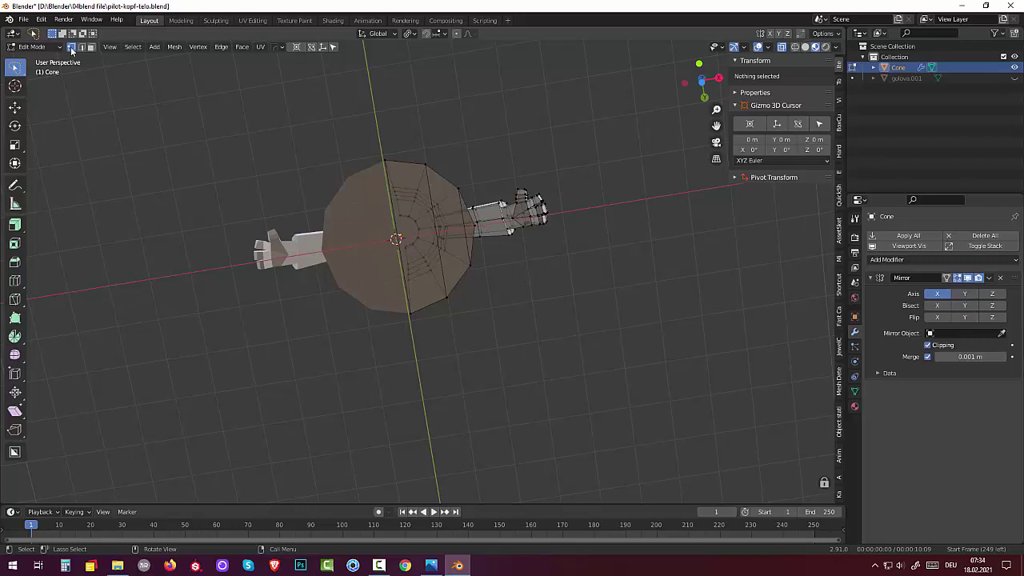
Switch to opaque Solid shading with X-ray off and knife-cut a first edge across the bottom.
left_click(804, 46)
left_click(782, 47)
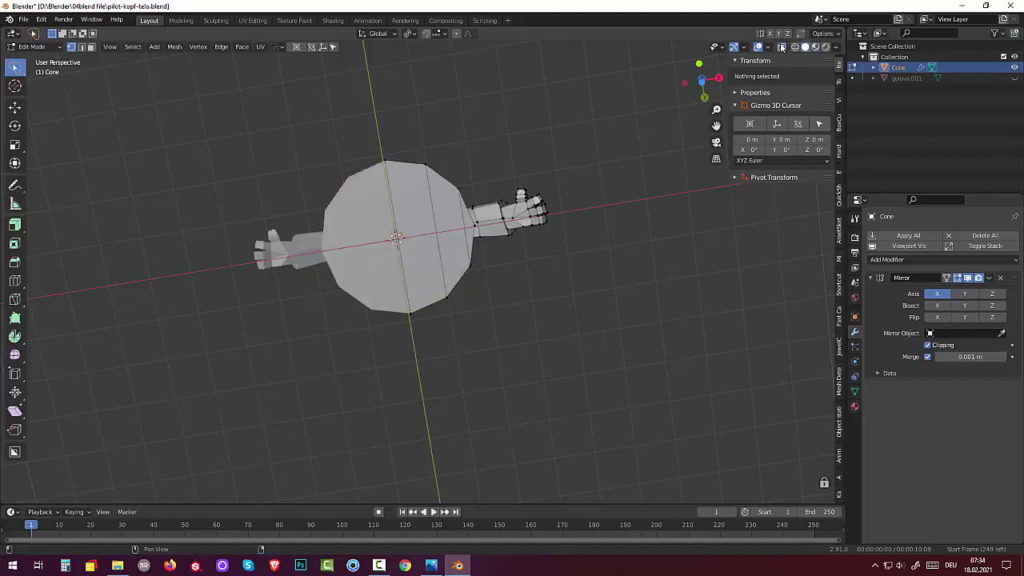
middle_click_drag(628, 149, 628, 128)
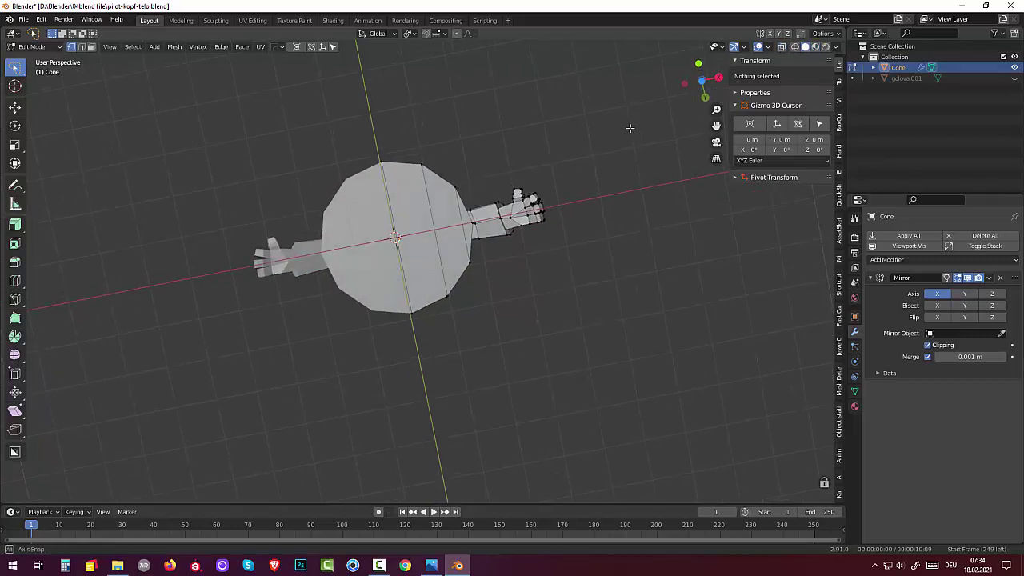
left_click(455, 187)
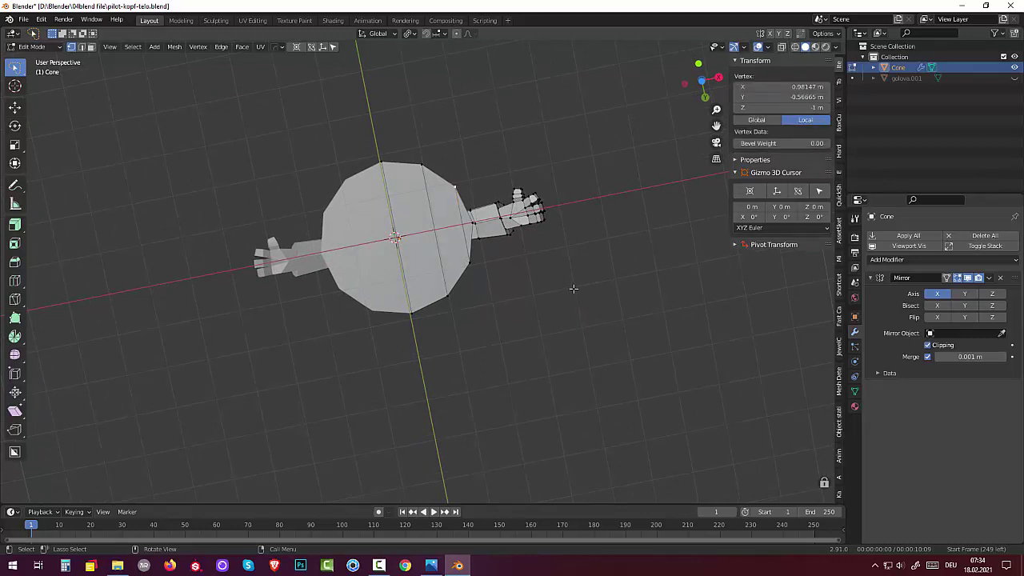
key("k")
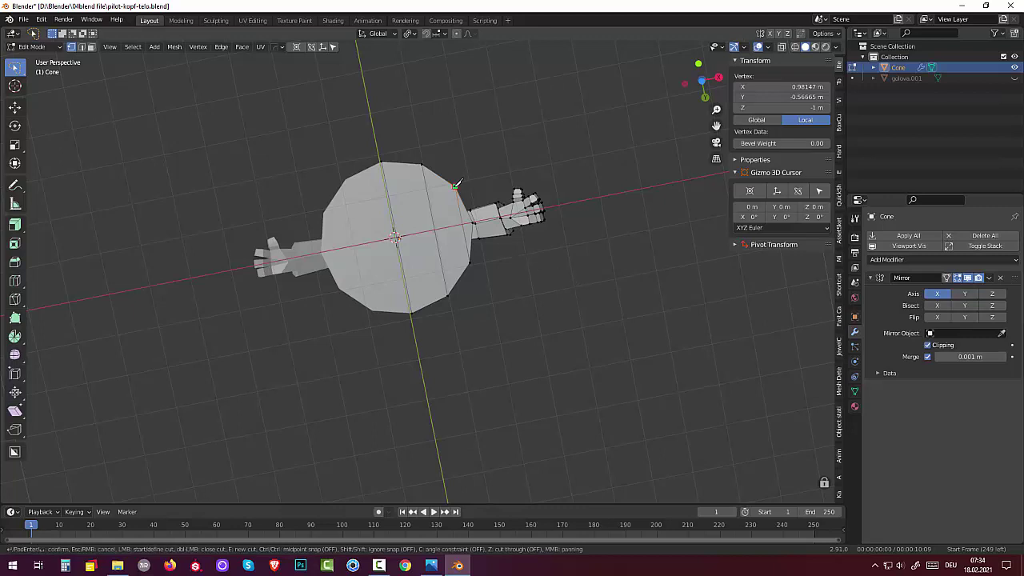
left_click(455, 186)
left_click(391, 195)
key("Return")
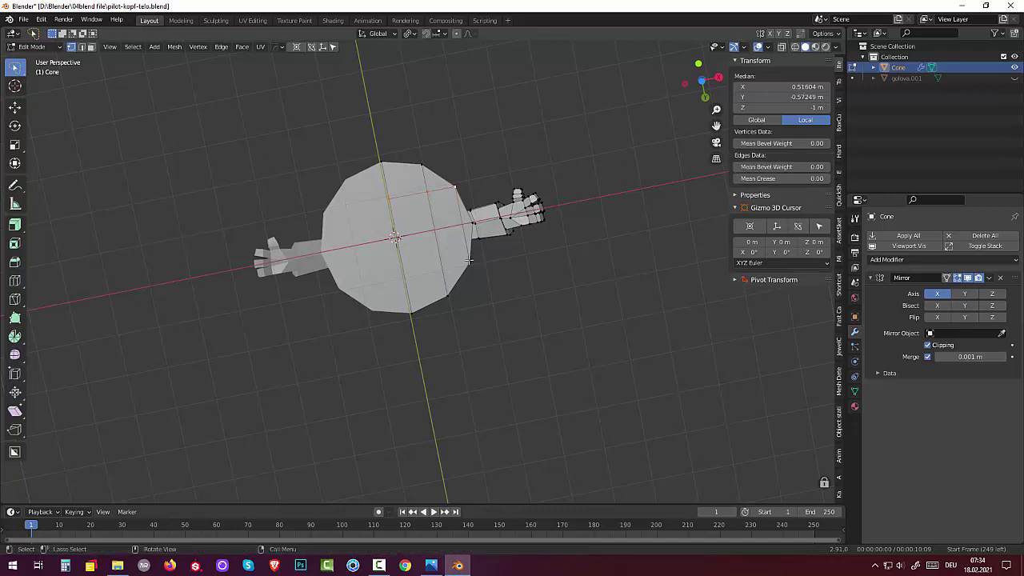
Knife-cut a second edge across the bottom faces to the opposite vertex.
left_click(468, 261)
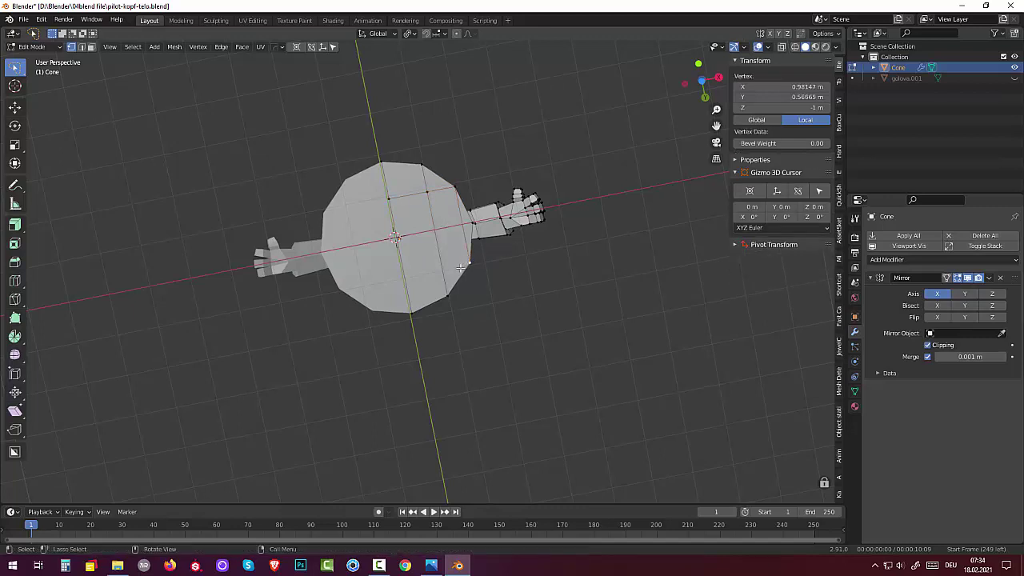
key("k")
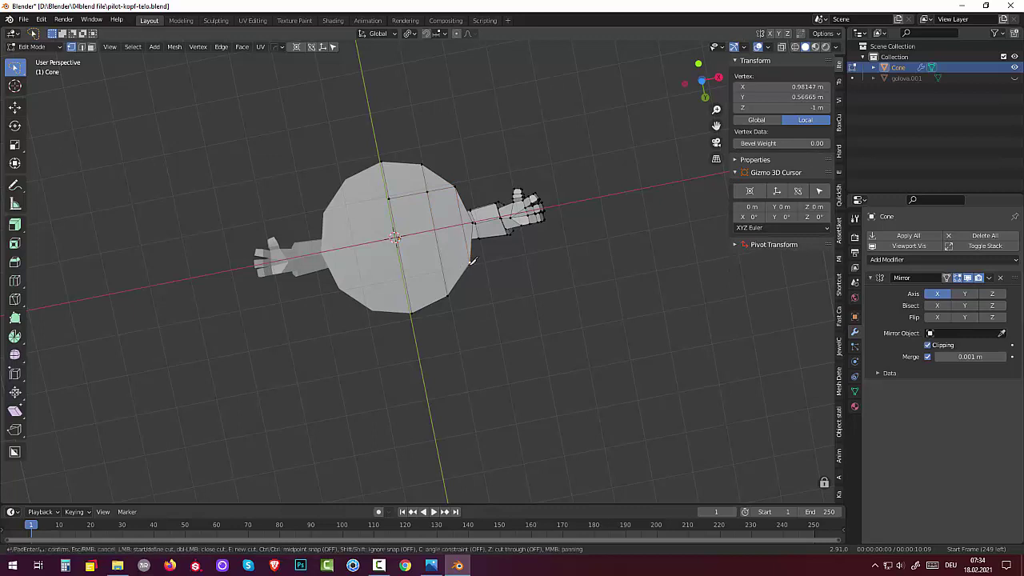
left_click(469, 262)
left_click(405, 274)
key("Return")
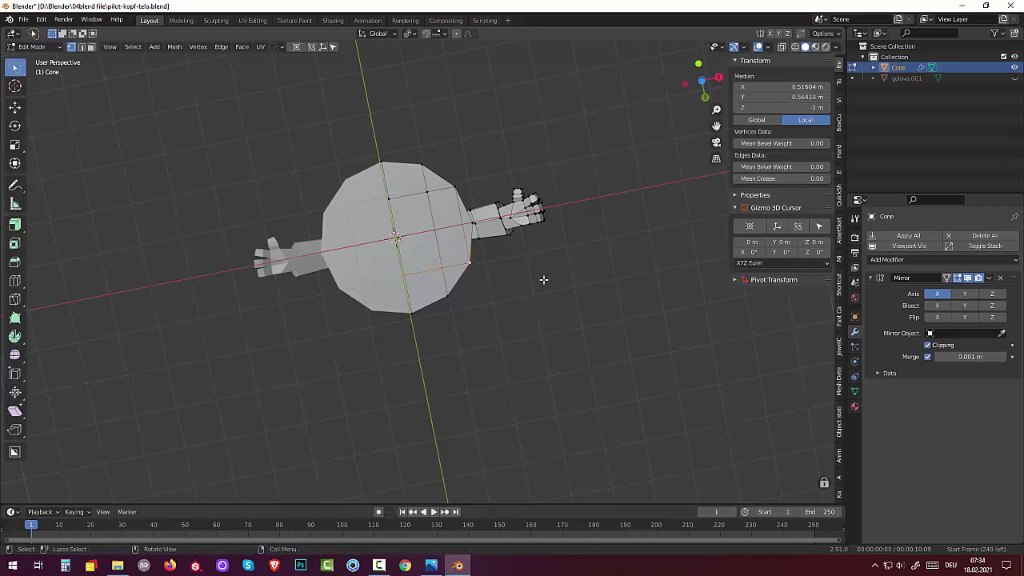
middle_click_drag(547, 268, 544, 258)
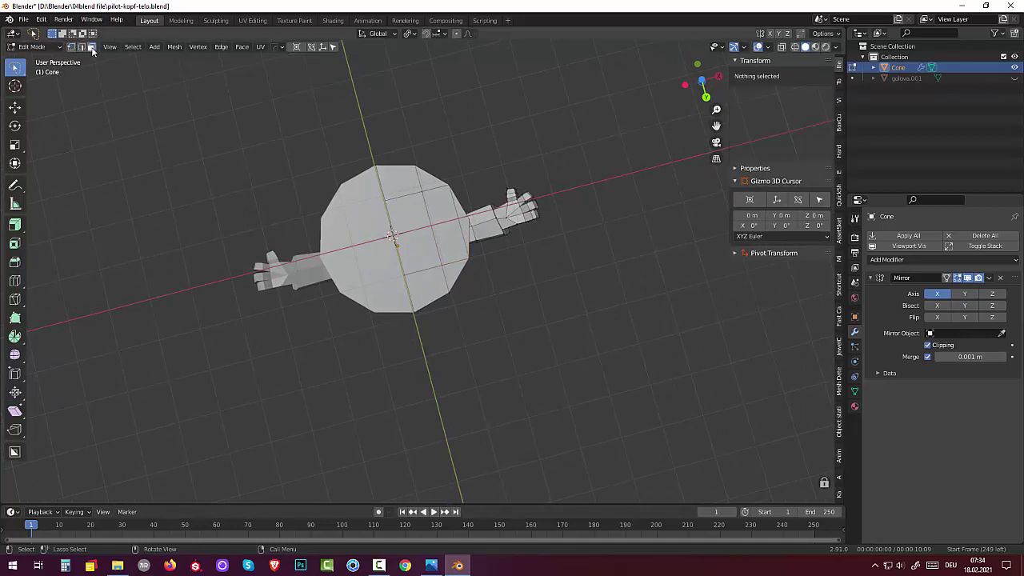
Select the two central bottom faces and inset them by 0.1102 m.
left_click(92, 47)
left_click(404, 207)
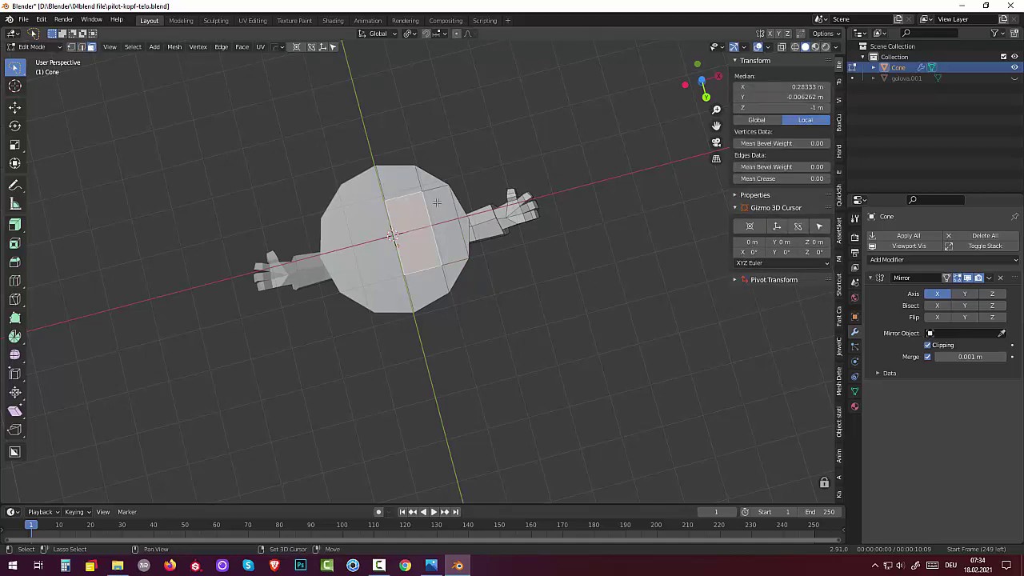
left_click(444, 204, "shift")
mouse_move(444, 204)
middle_mouse_down()
mouse_move(457, 347)
mouse_move(522, 231)
mouse_move(543, 230)
middle_mouse_up()
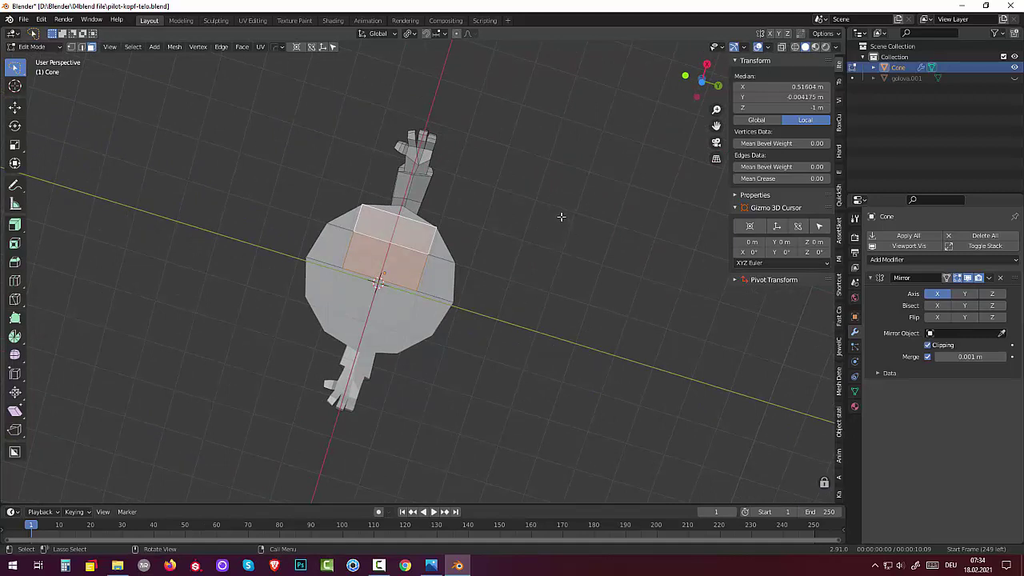
key("i")
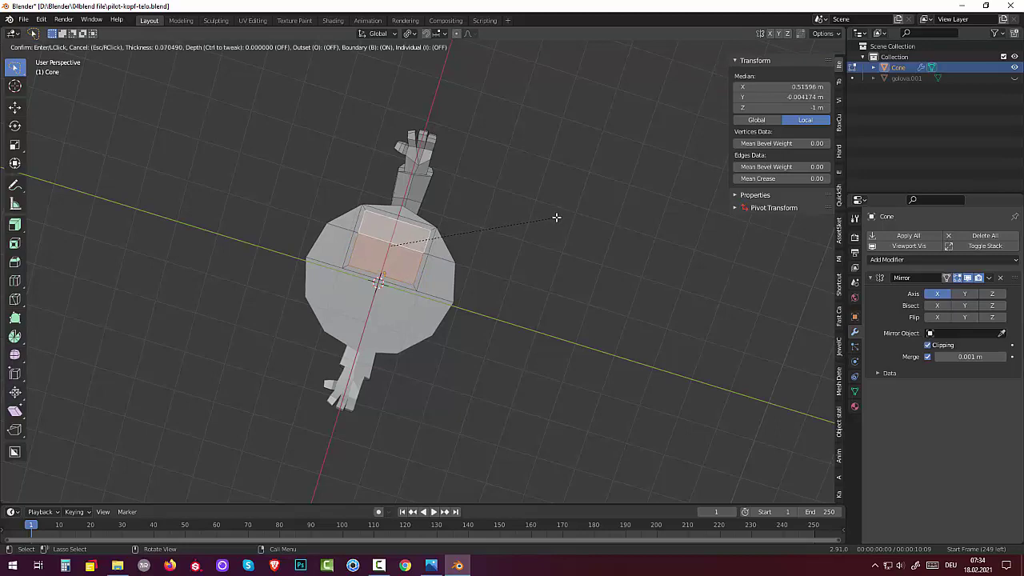
left_click(547, 218)
mouse_move(547, 217)
middle_mouse_down()
mouse_move(507, 327)
mouse_move(521, 227)
middle_mouse_up()
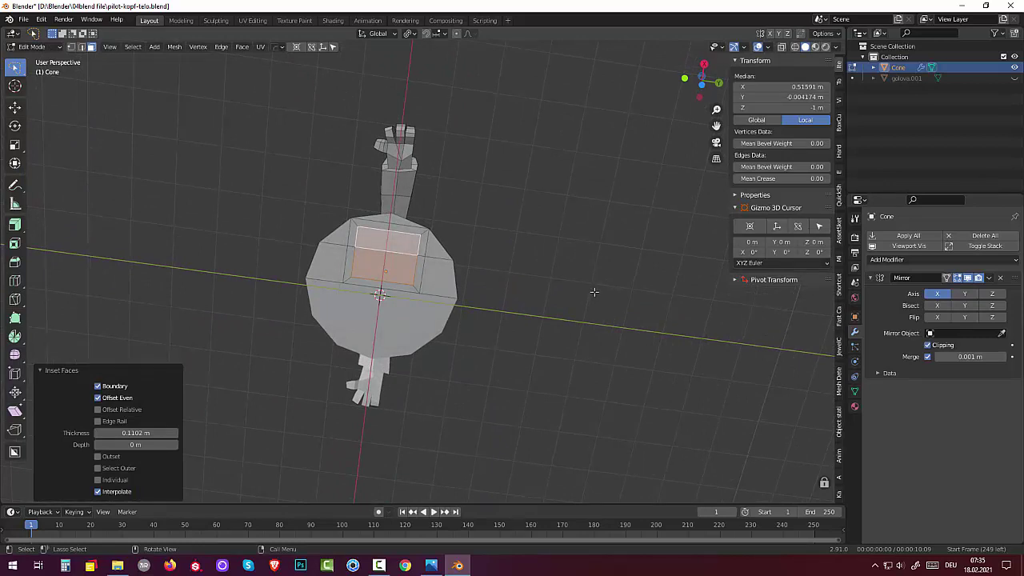
Squeeze the inset faces along Y to 0.825 and return to vertex selection.
key("s")
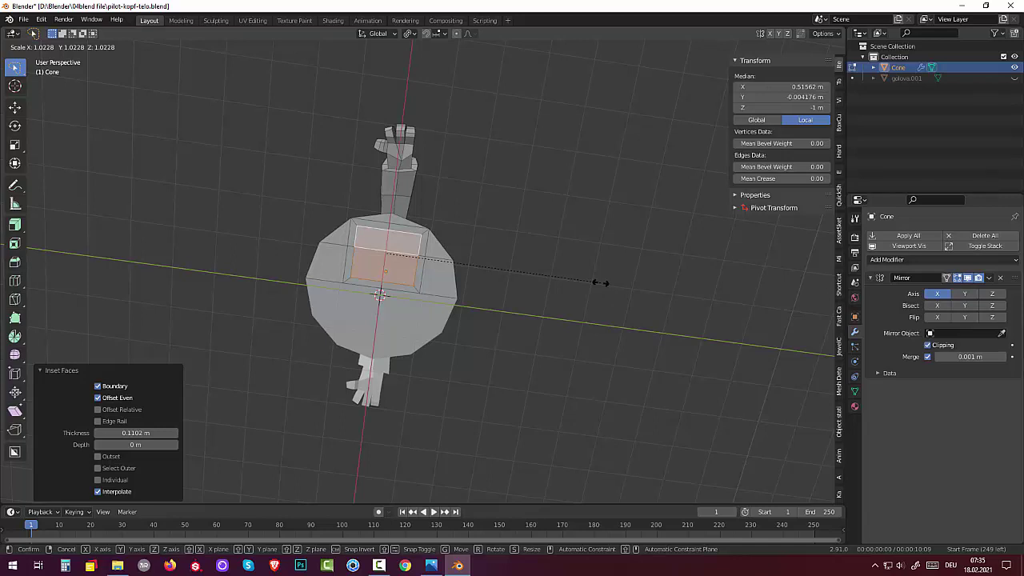
key("y")
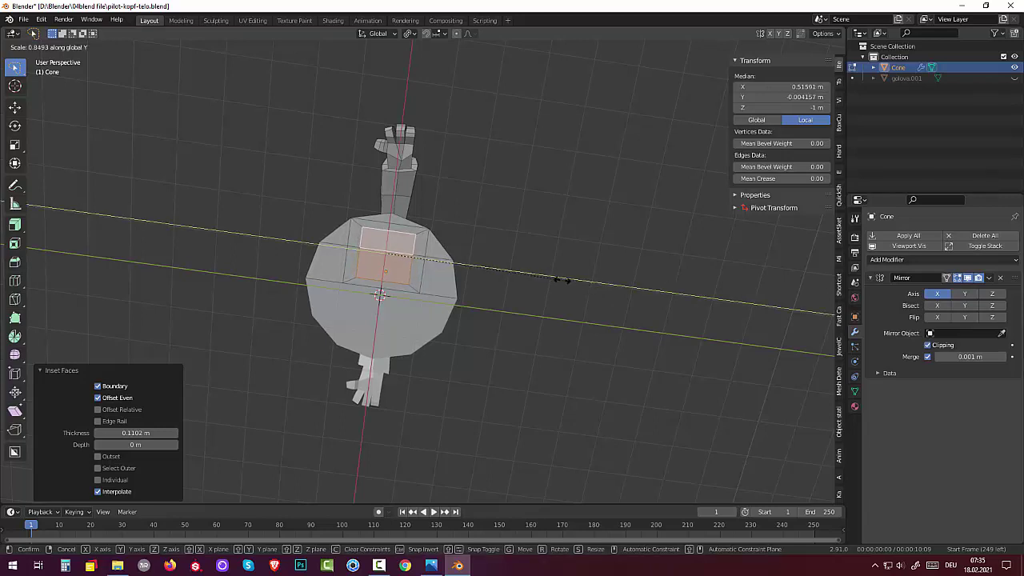
left_click(558, 278)
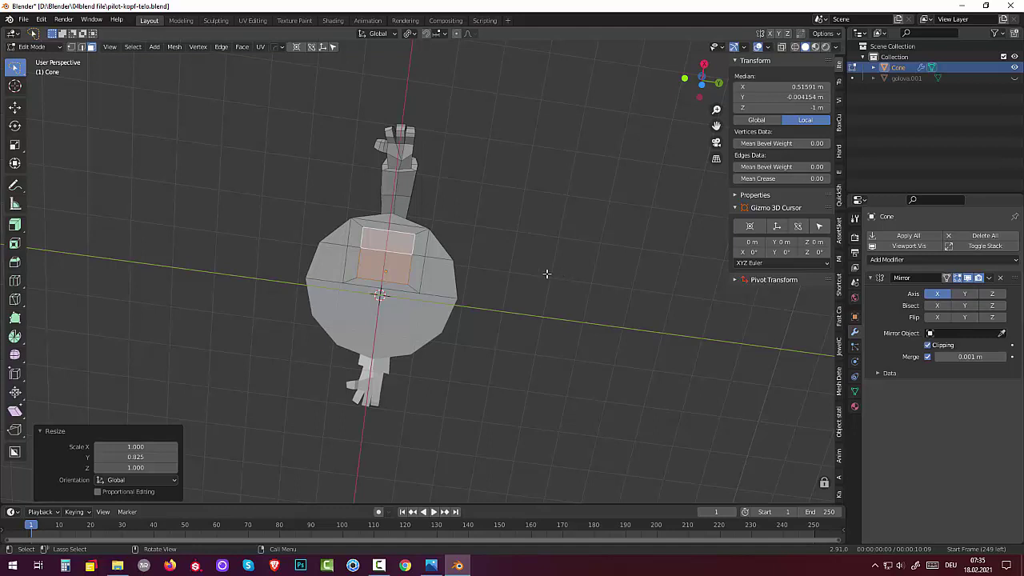
scroll(506, 305, "up", 2)
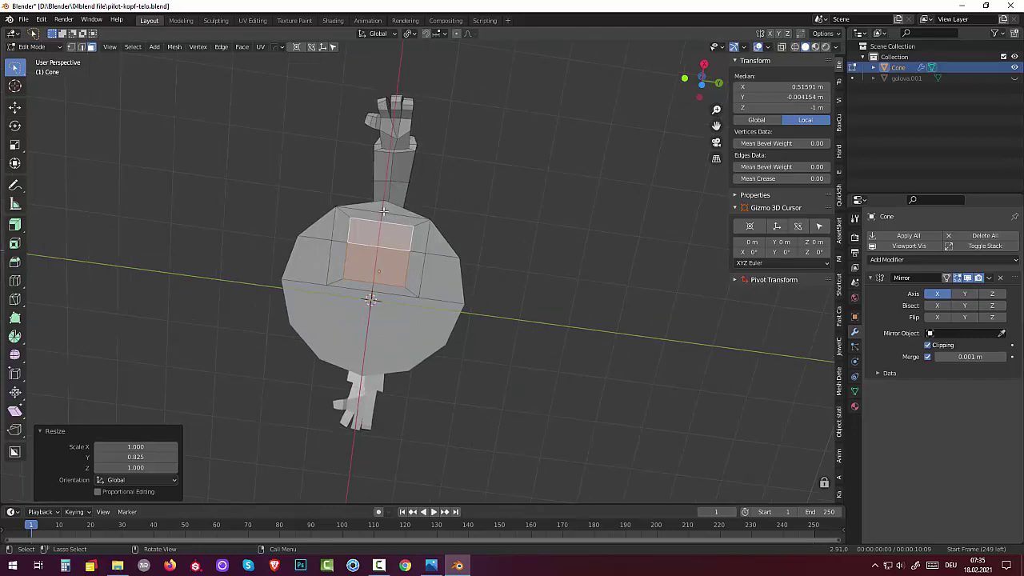
left_click(72, 48)
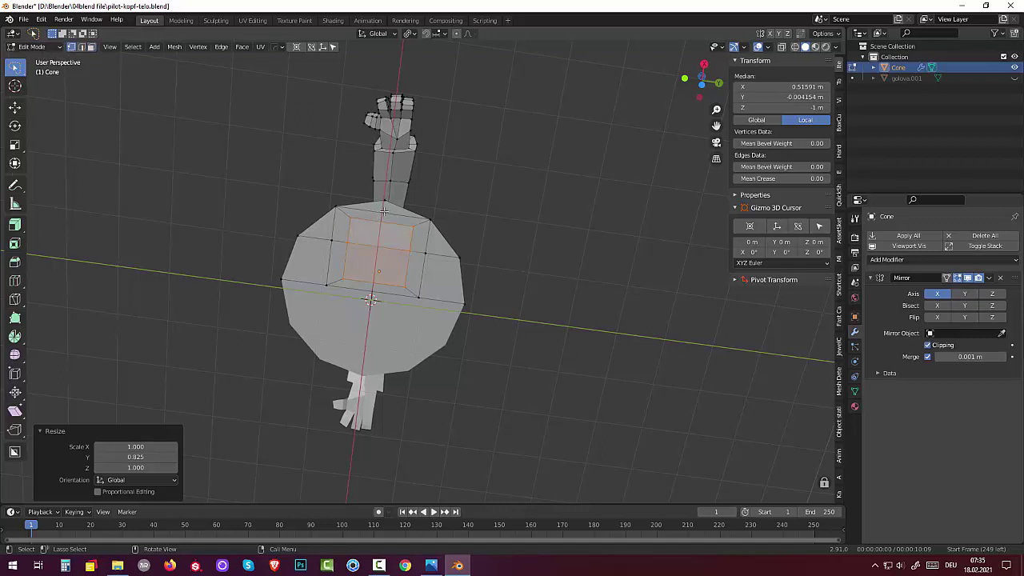
Attempt a knife cut across the inset square, abandon it, and reselect the square.
key("k")
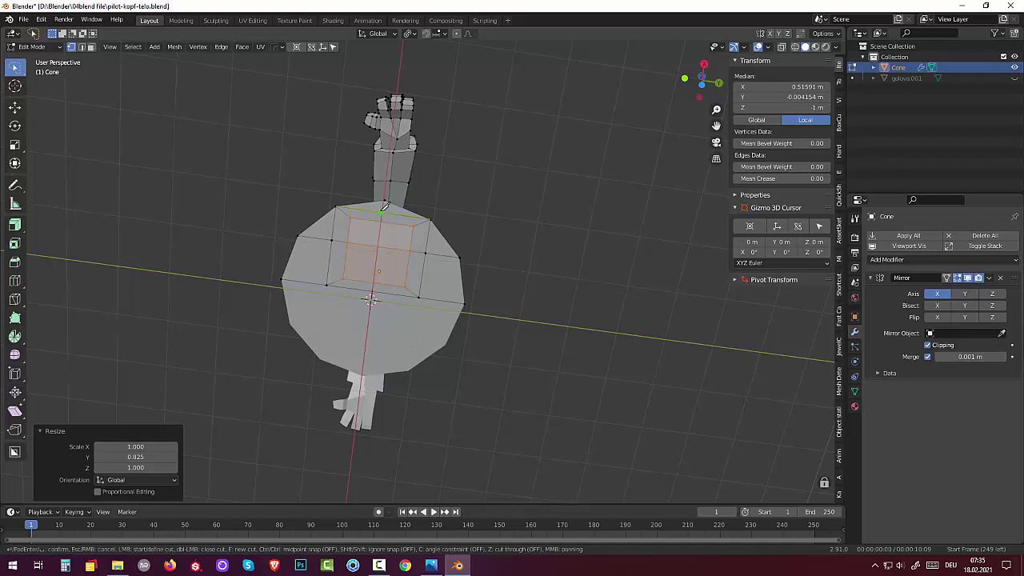
left_click(383, 211)
left_click(374, 291)
left_click(379, 272)
key("Return")
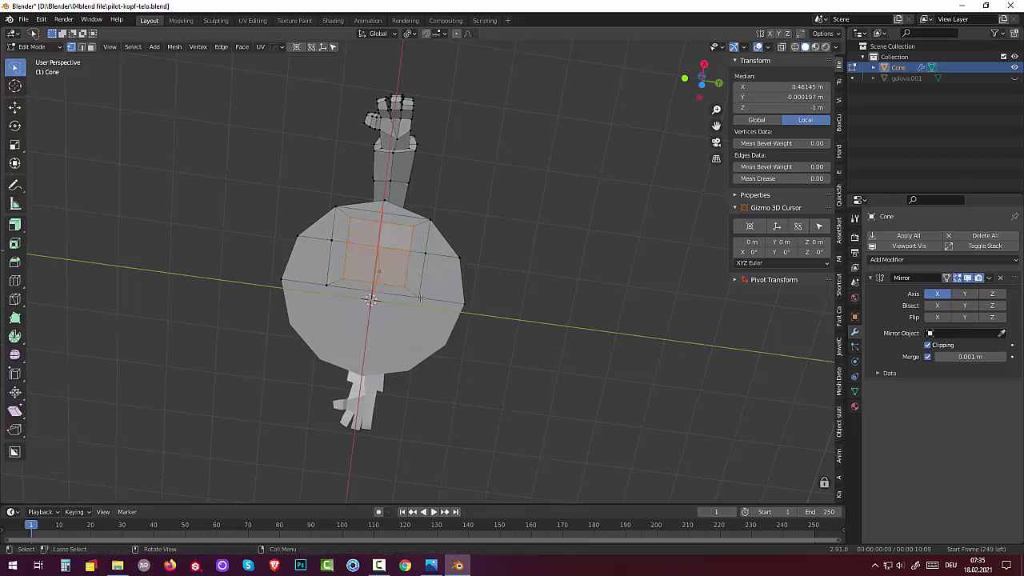
scroll(416, 296, "up", 1)
scroll(412, 297, "up", 1)
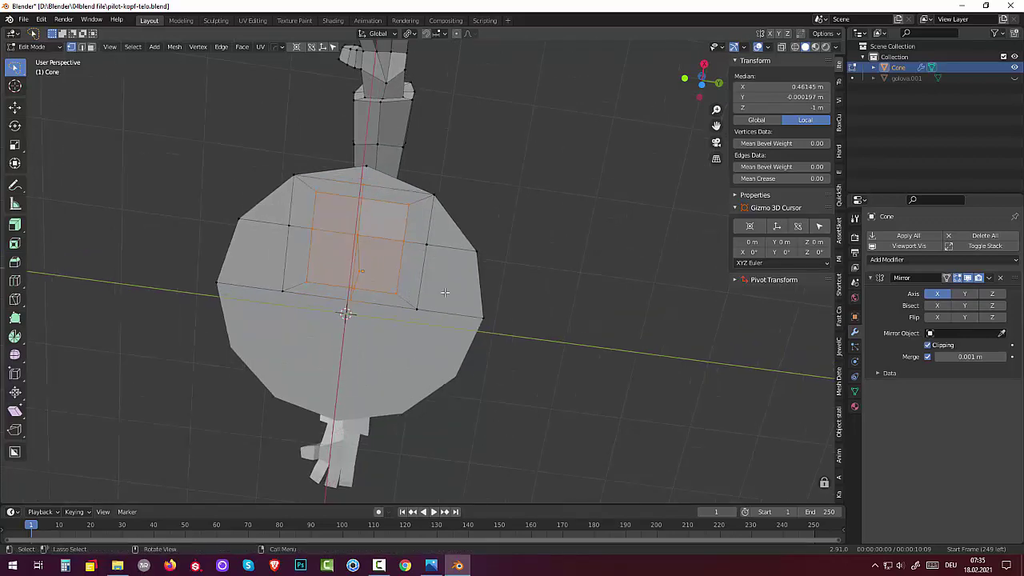
left_click(444, 292, "ctrl")
middle_click_drag(381, 203, 379, 194)
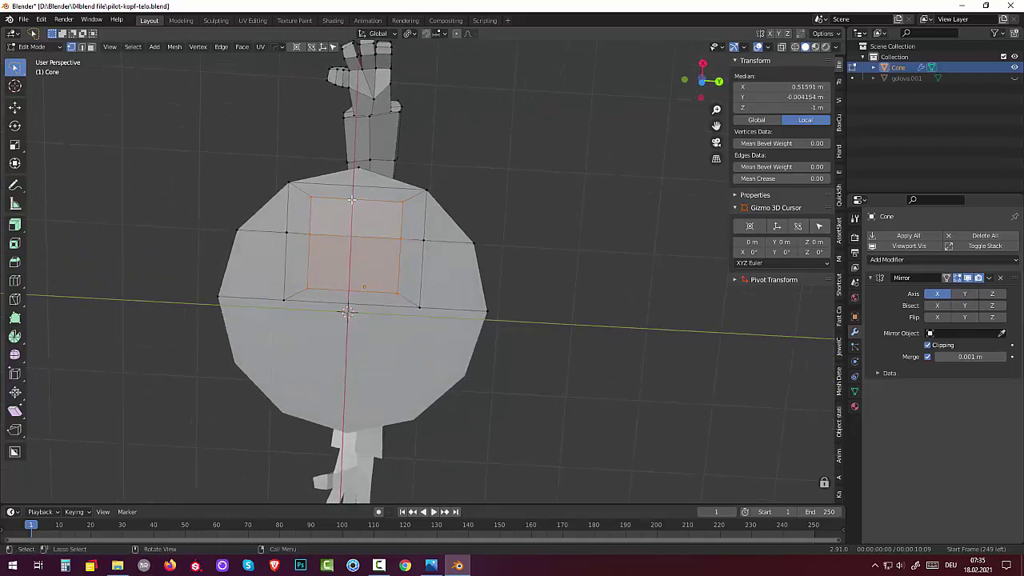
Knife-cut the inset square down its centre line and reposition the new centre vertices.
key("k")
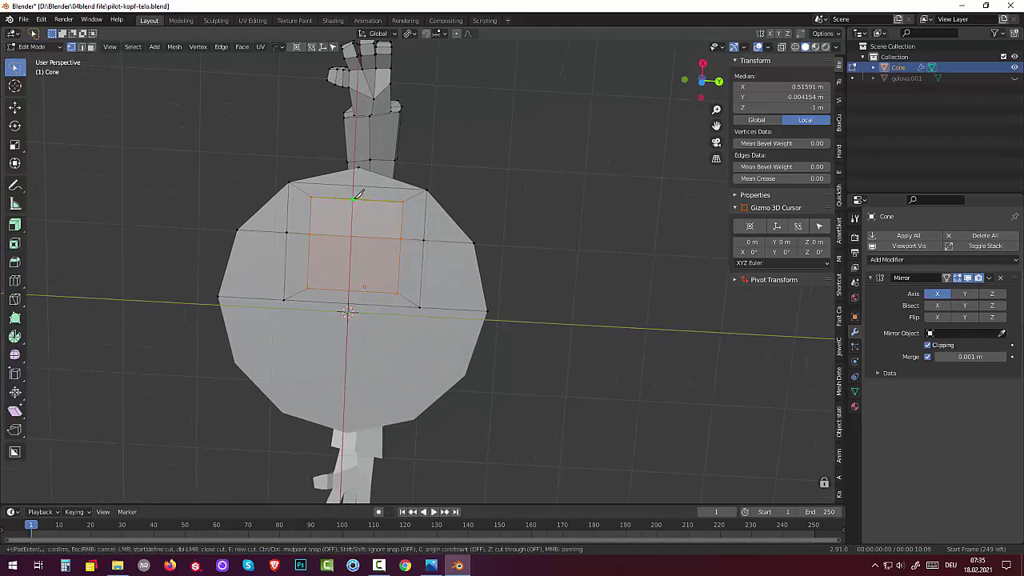
left_click(353, 198)
left_click(353, 289)
key("Return")
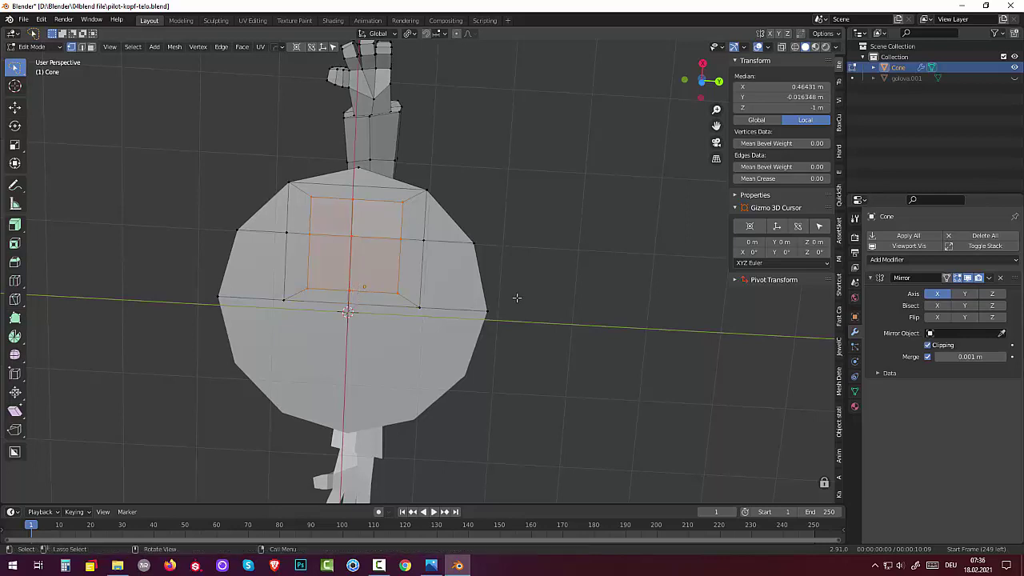
left_click(353, 198)
left_click(351, 236, "shift")
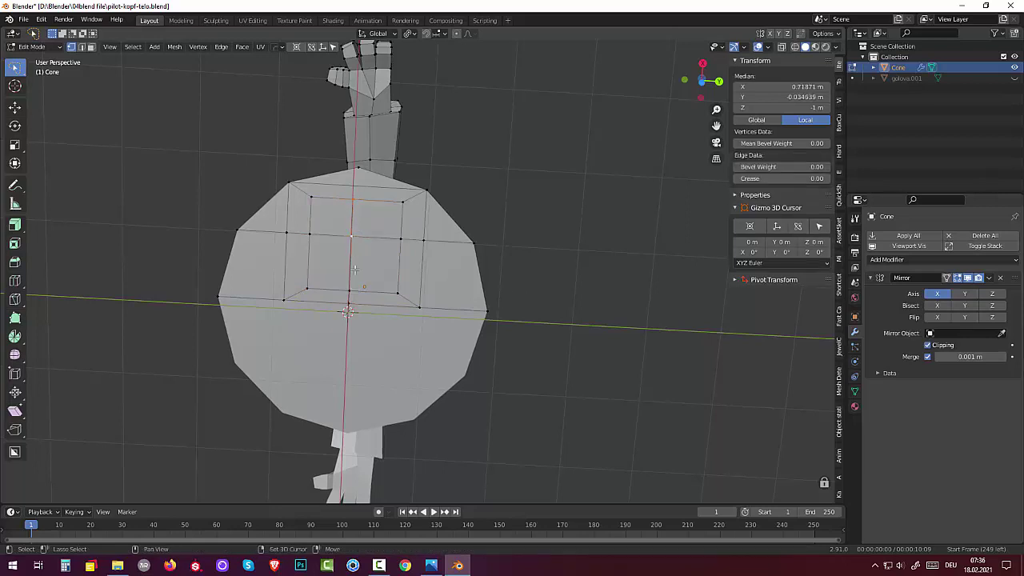
left_click(349, 288, "shift")
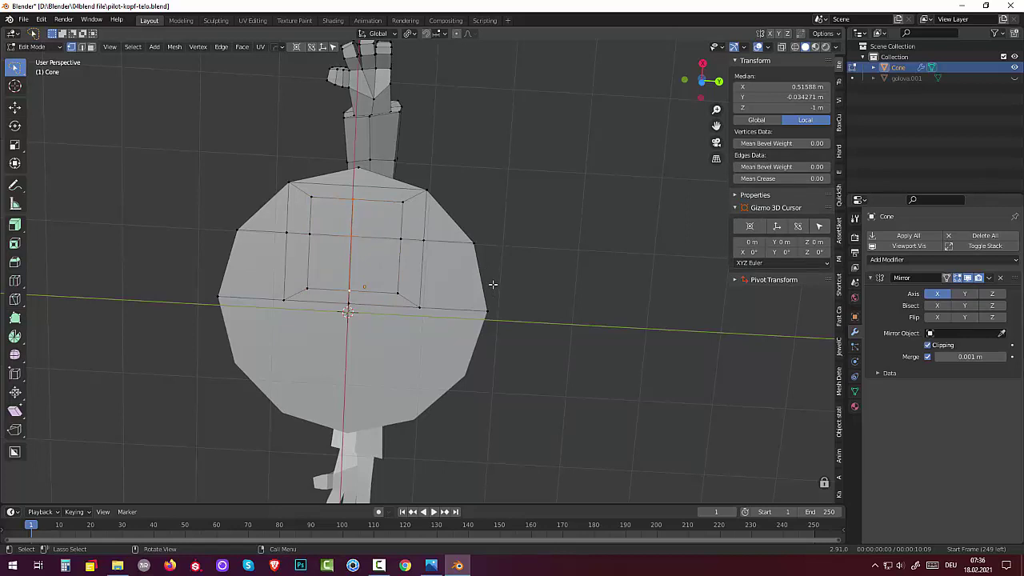
key("g")
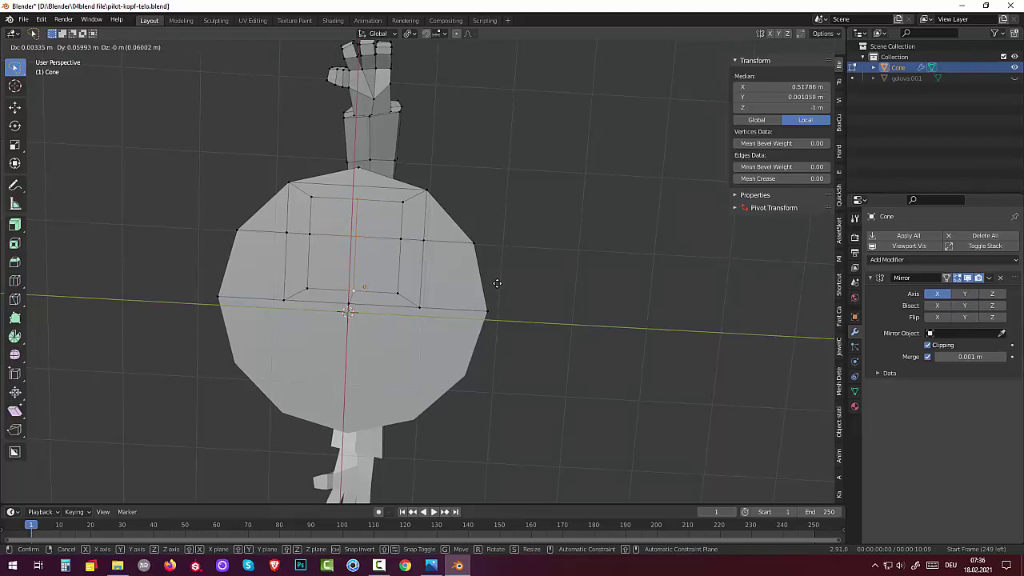
left_click(497, 283)
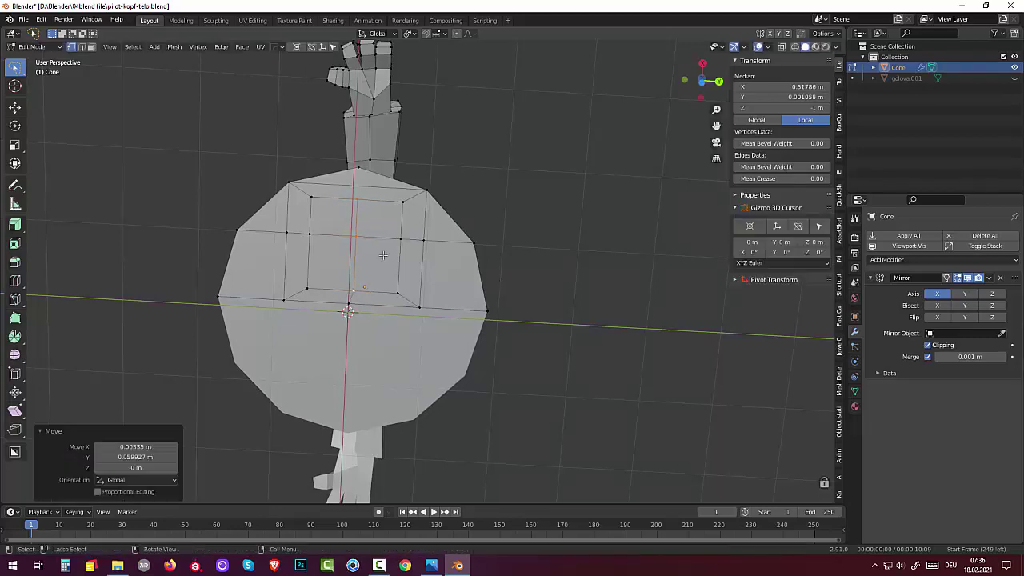
Cut an extra edge from the top centre vertex down to the centre point.
left_click(358, 200)
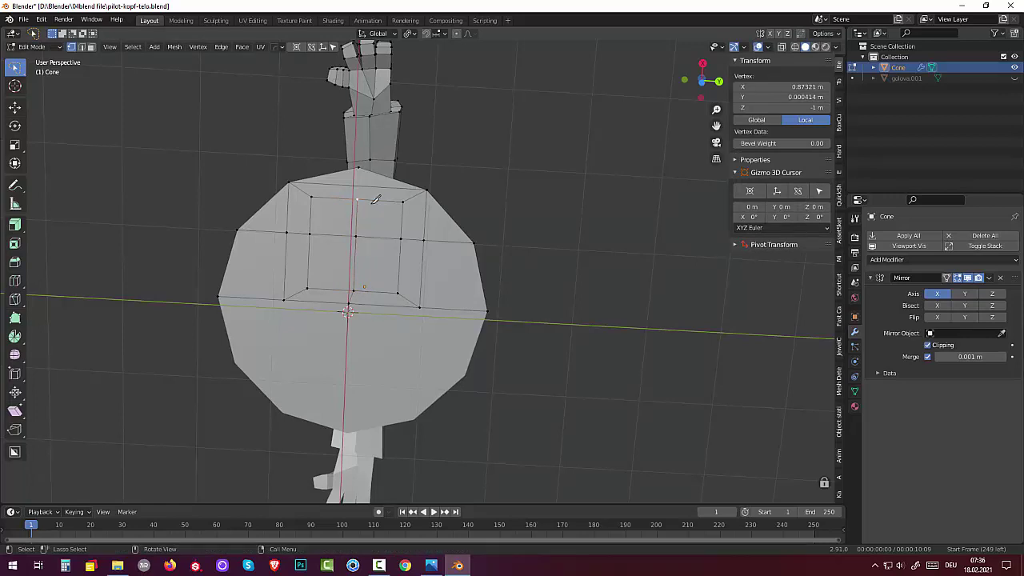
key("k")
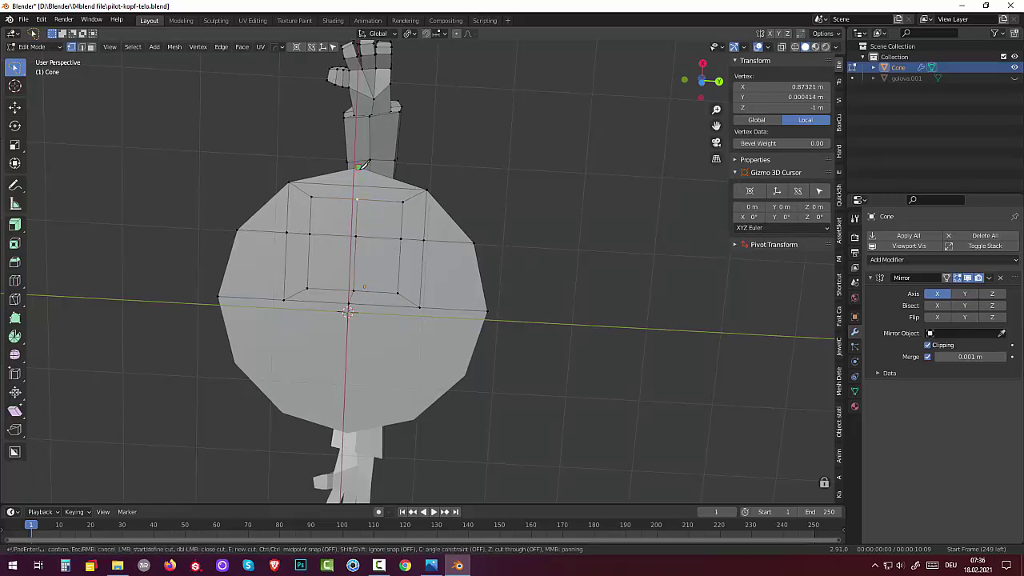
left_click(357, 168)
left_click(357, 196)
key("Return")
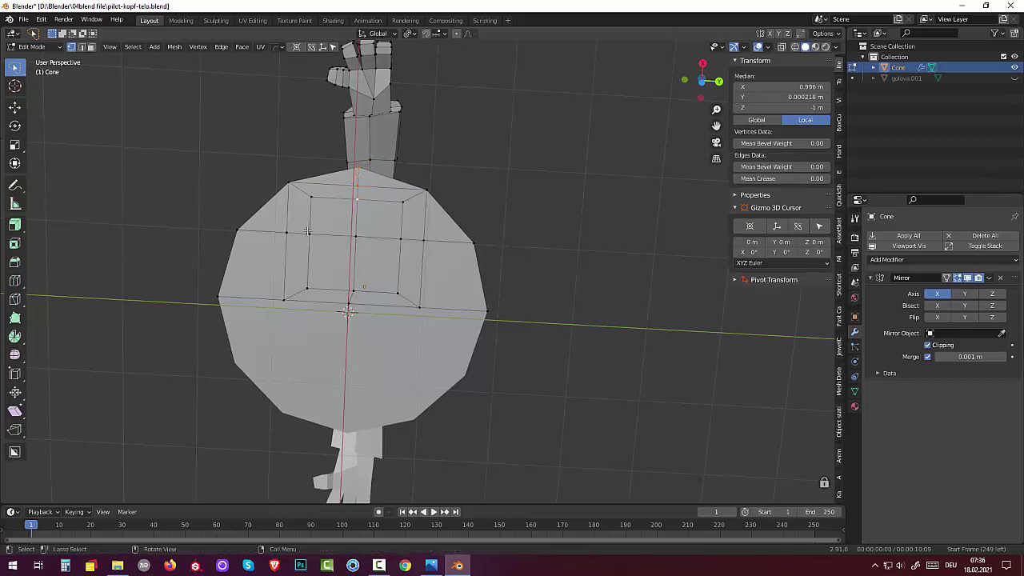
Box-select the left middle edge and move it along X by about -0.12 m.
left_click(307, 230)
key("b")
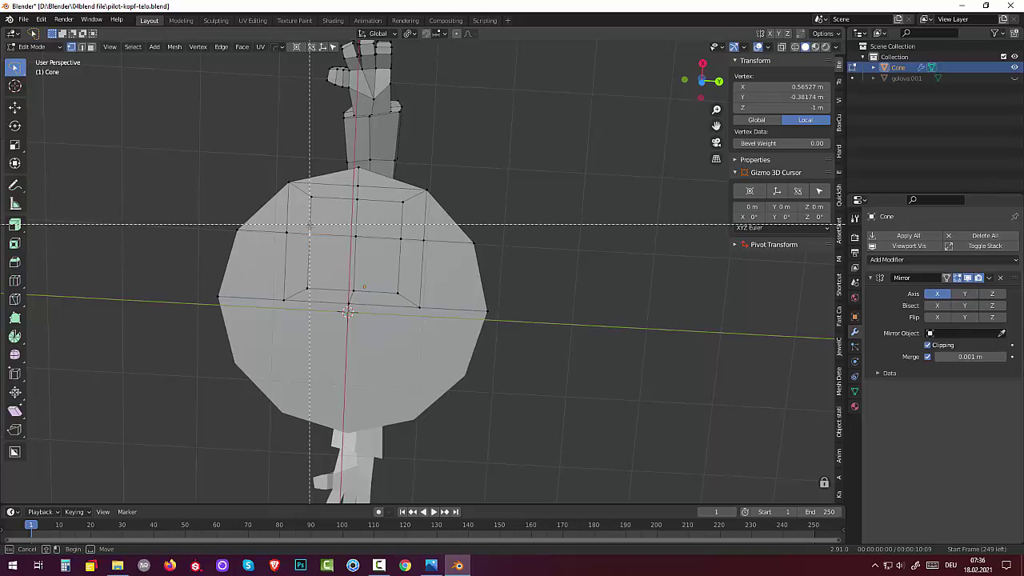
left_click_drag(309, 226, 405, 249)
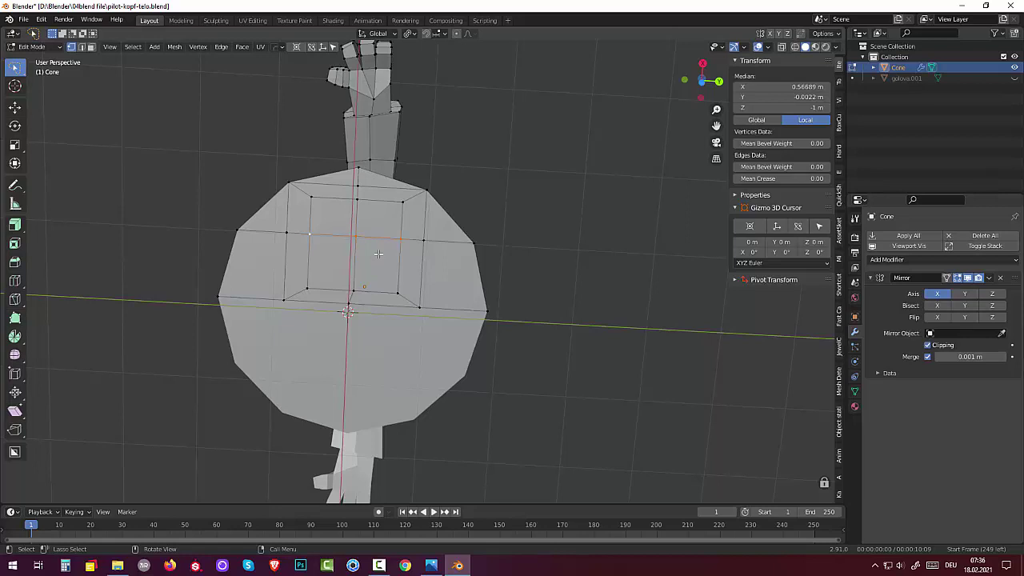
key("g")
key("x")
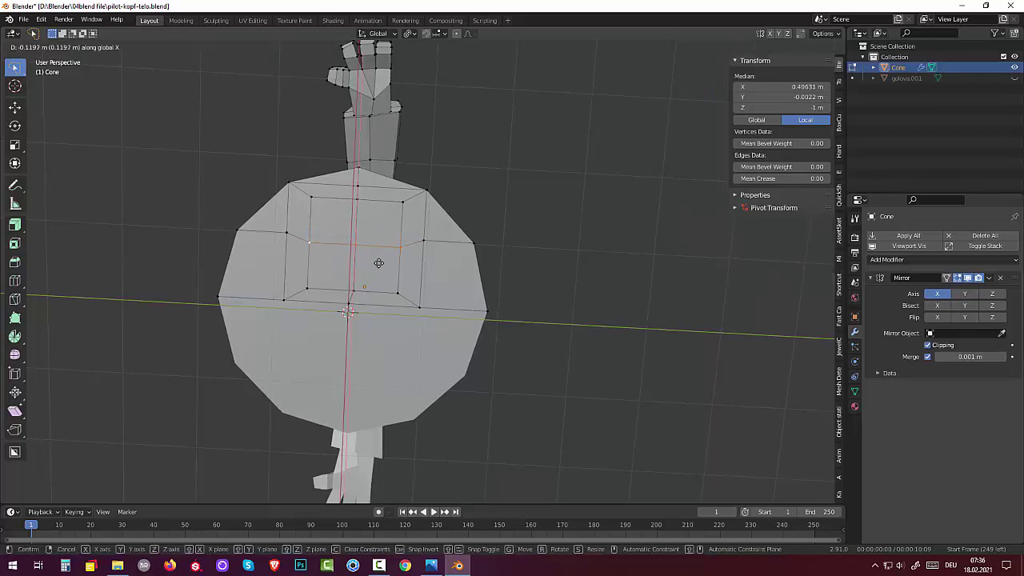
Confirm the edge's X move, then scale the inner square's four corner vertices outward.
left_click(379, 263)
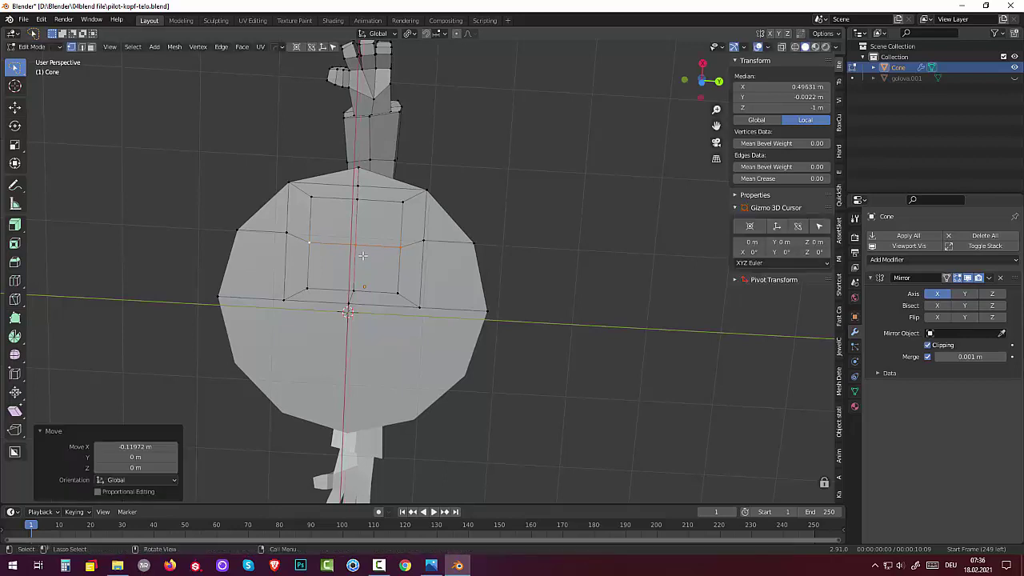
left_click(312, 197)
left_click(402, 201, "shift")
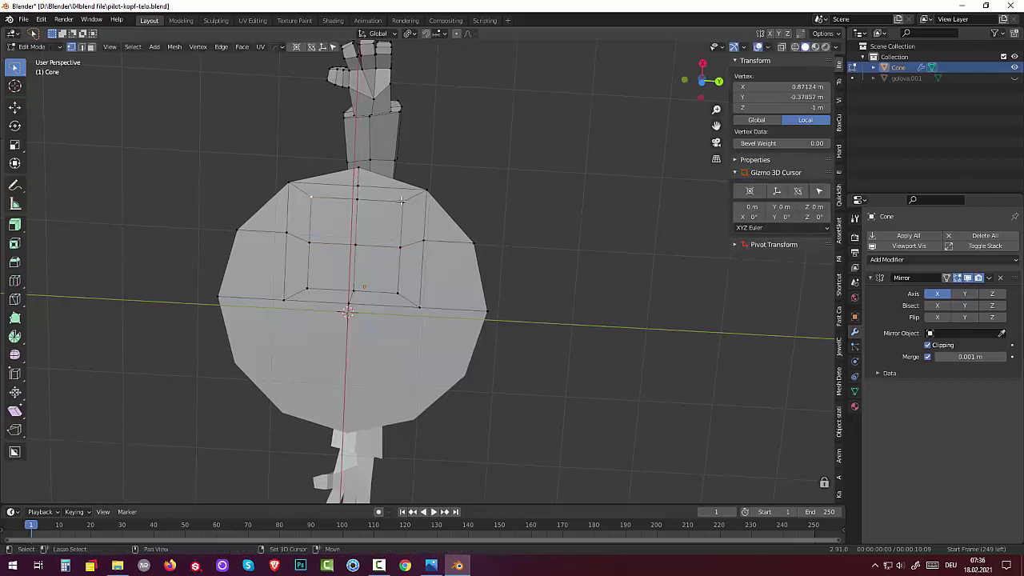
left_click(398, 291, "shift")
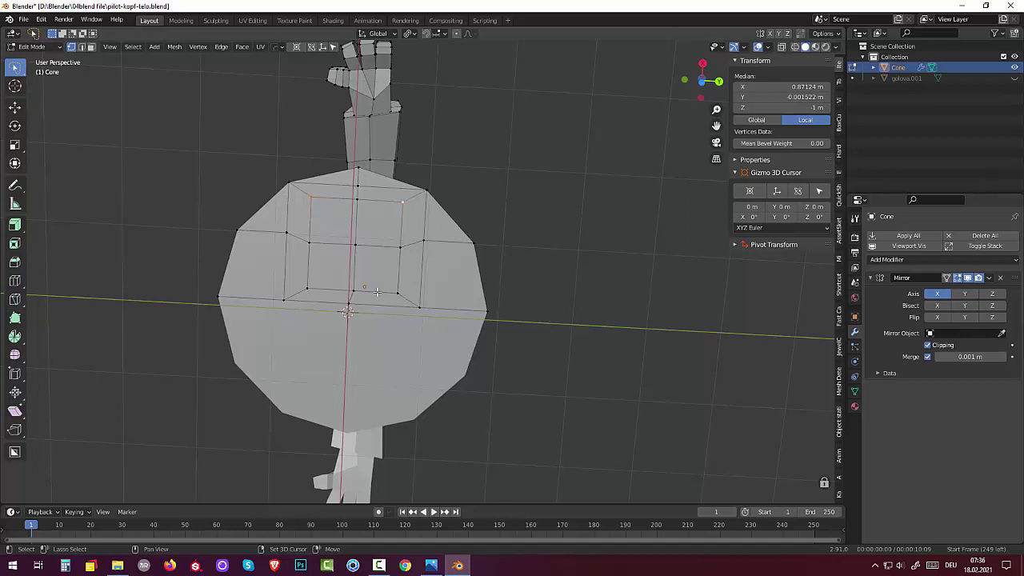
left_click(309, 287, "shift")
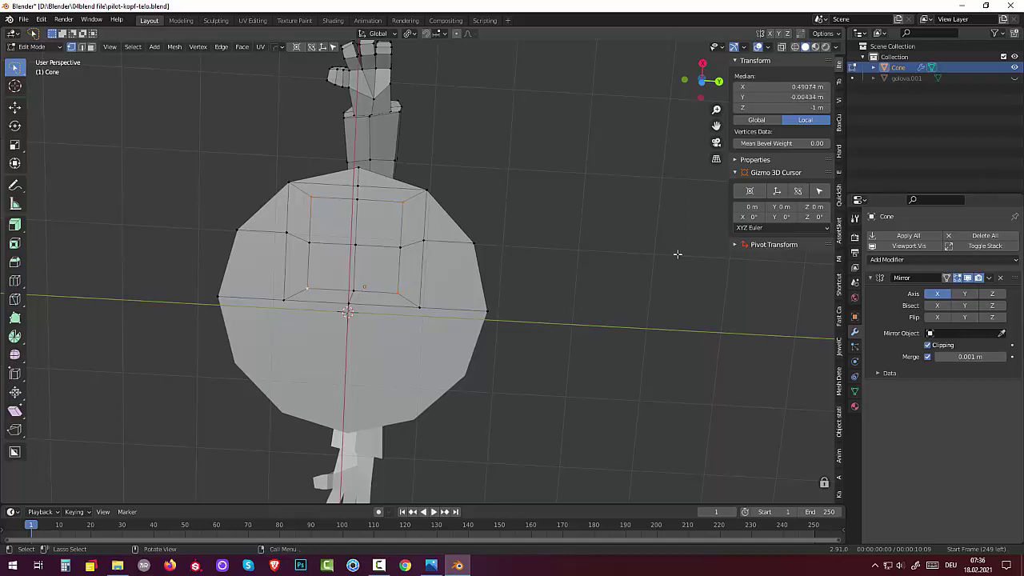
key("s")
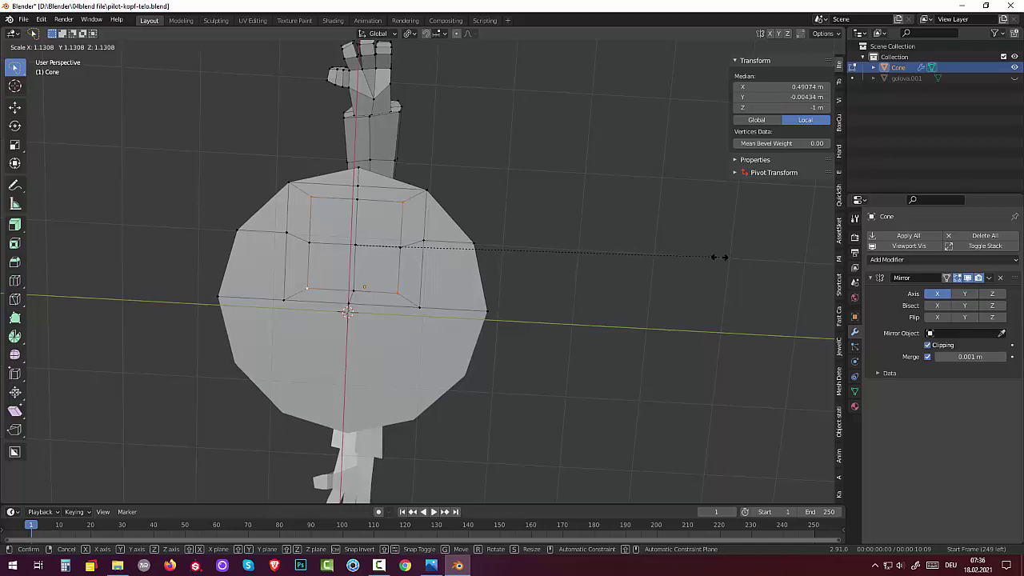
left_click(720, 257)
Try 3D Cursor and Individual Origins pivots, scaling the bottom faces around individual origins.
left_click(409, 32)
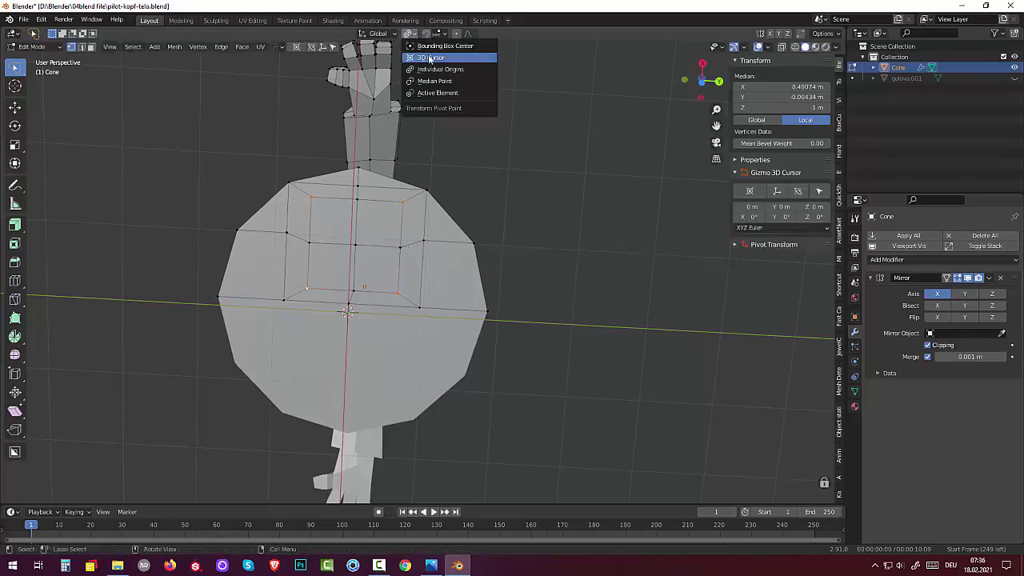
left_click(429, 58)
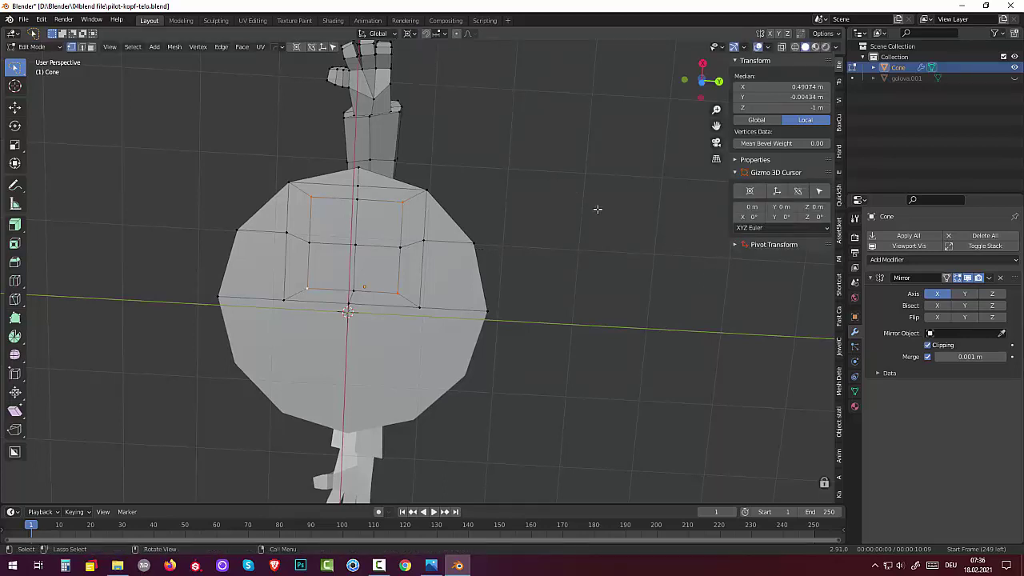
key("s")
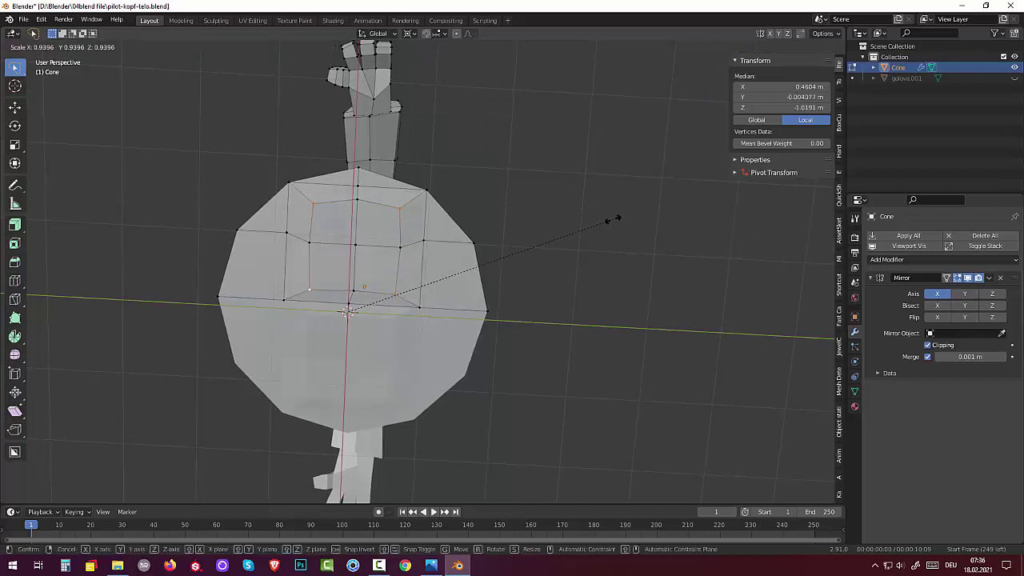
key("Escape")
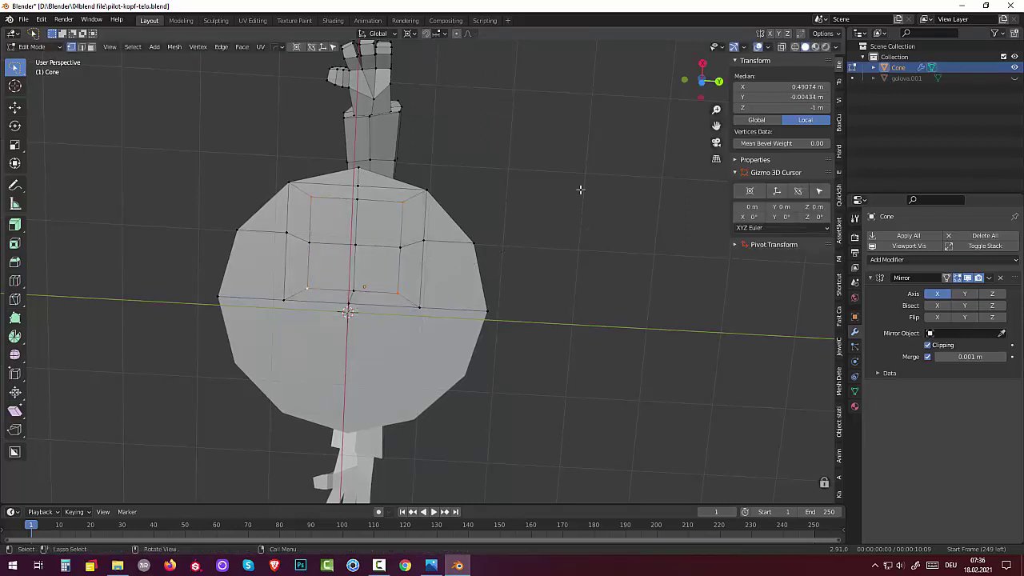
left_click(408, 33)
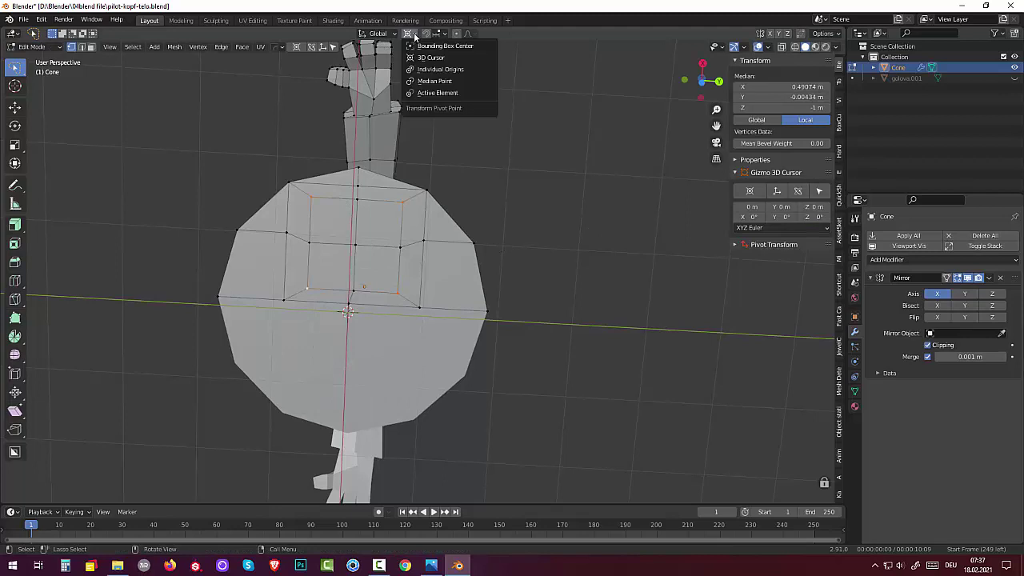
left_click(438, 82)
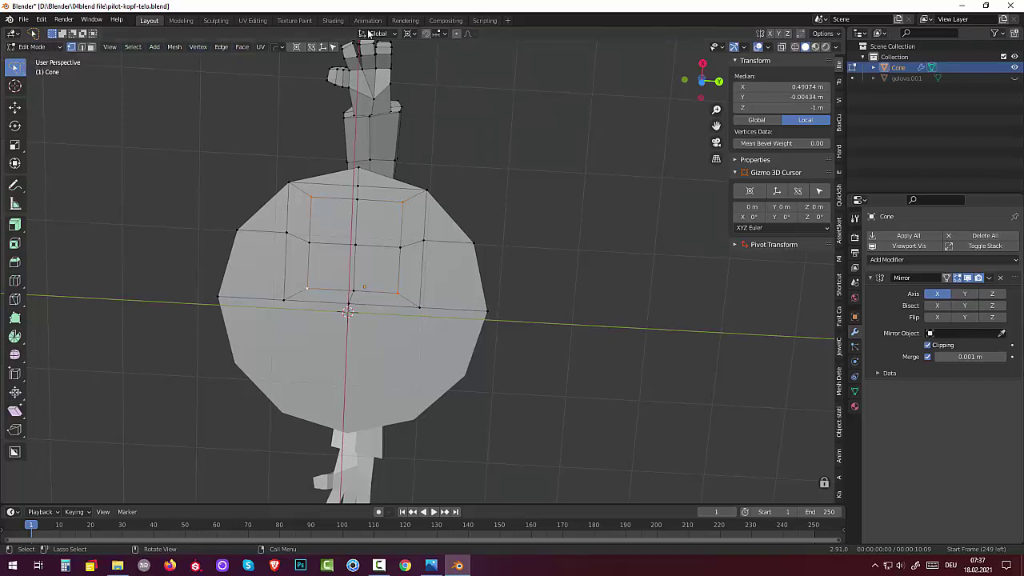
left_click(413, 34)
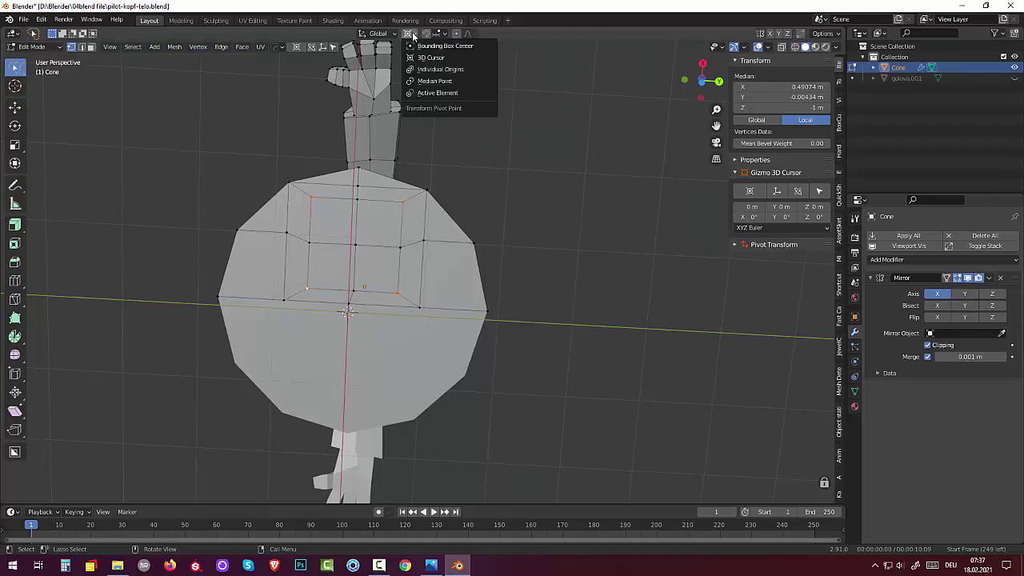
left_click(457, 70)
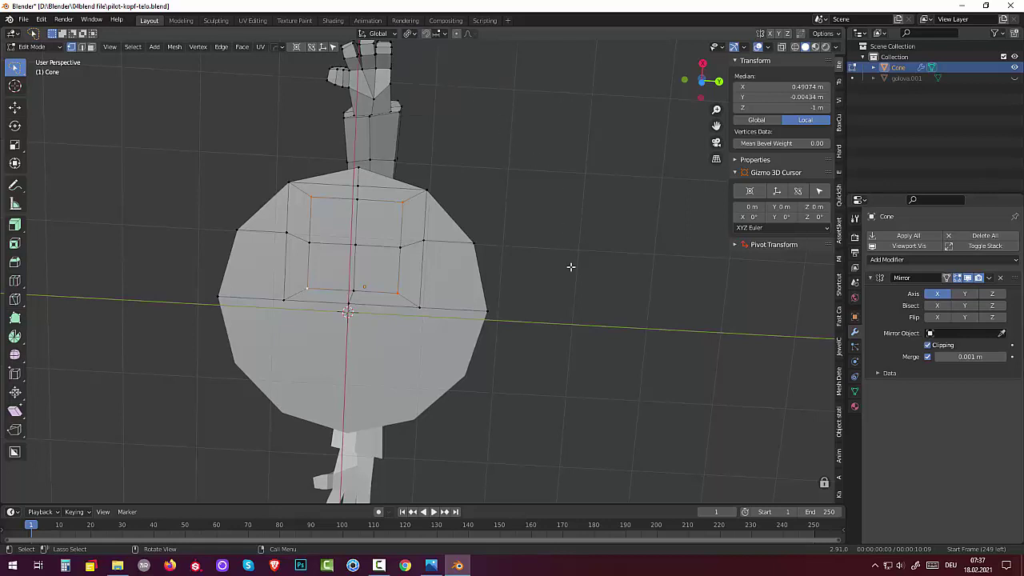
key("s")
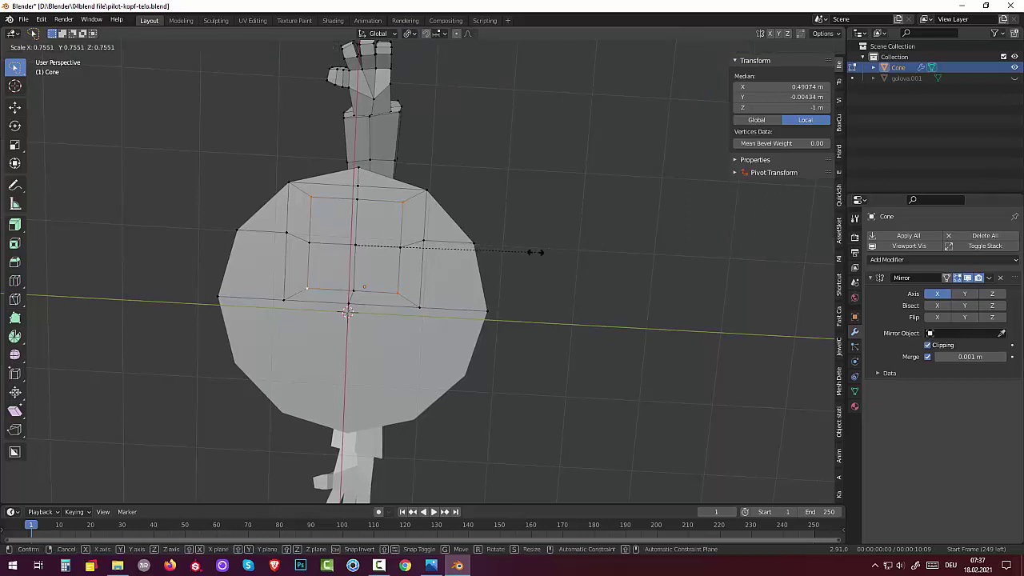
left_click(425, 501)
Switch the pivot to Median Point and scale the inner face ring to 0.744.
left_click(410, 34)
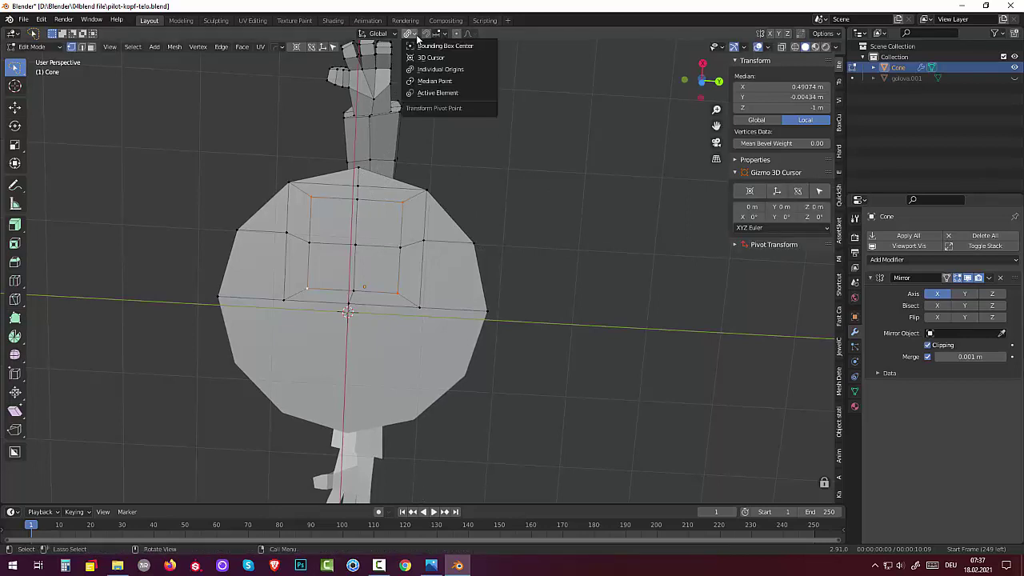
left_click(427, 82)
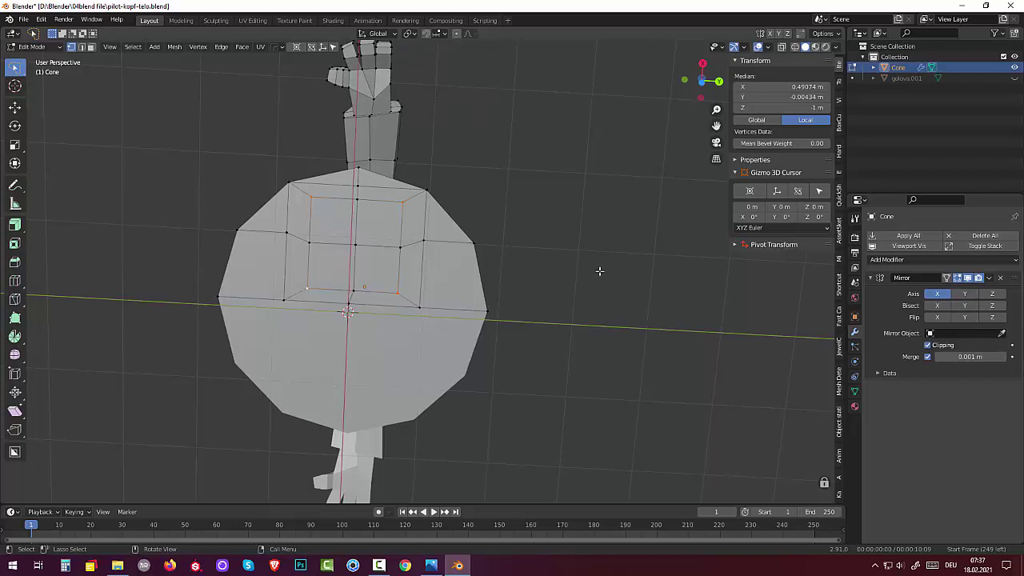
key("s")
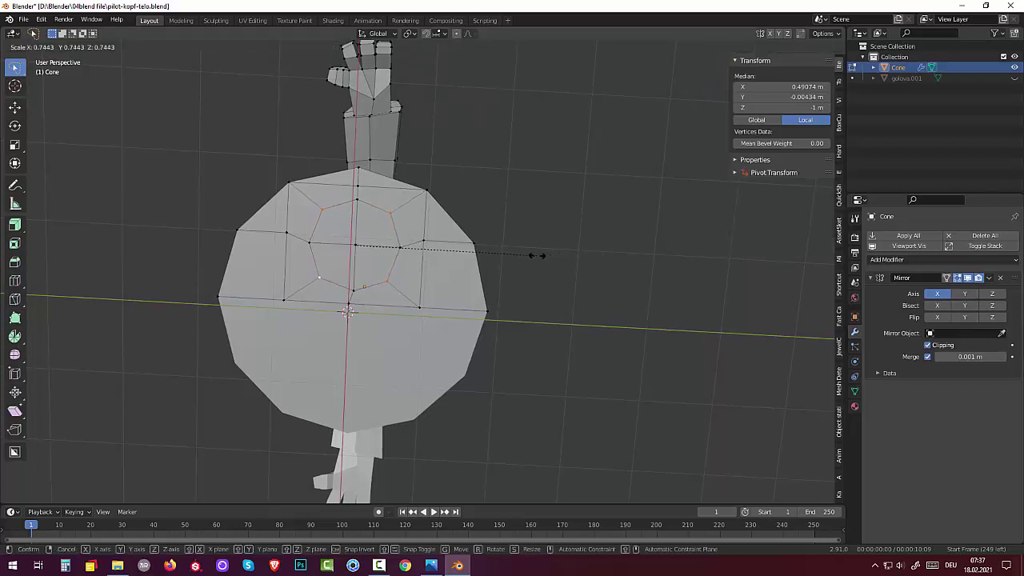
left_click(537, 255)
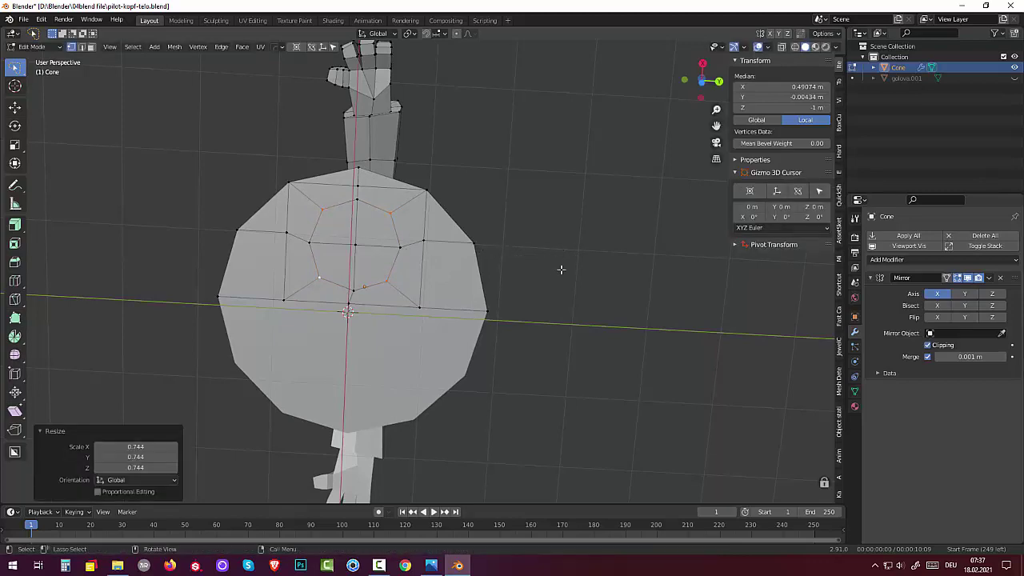
mouse_move(560, 269)
middle_mouse_down()
mouse_move(587, 373)
mouse_move(670, 327)
mouse_move(668, 264)
middle_mouse_up()
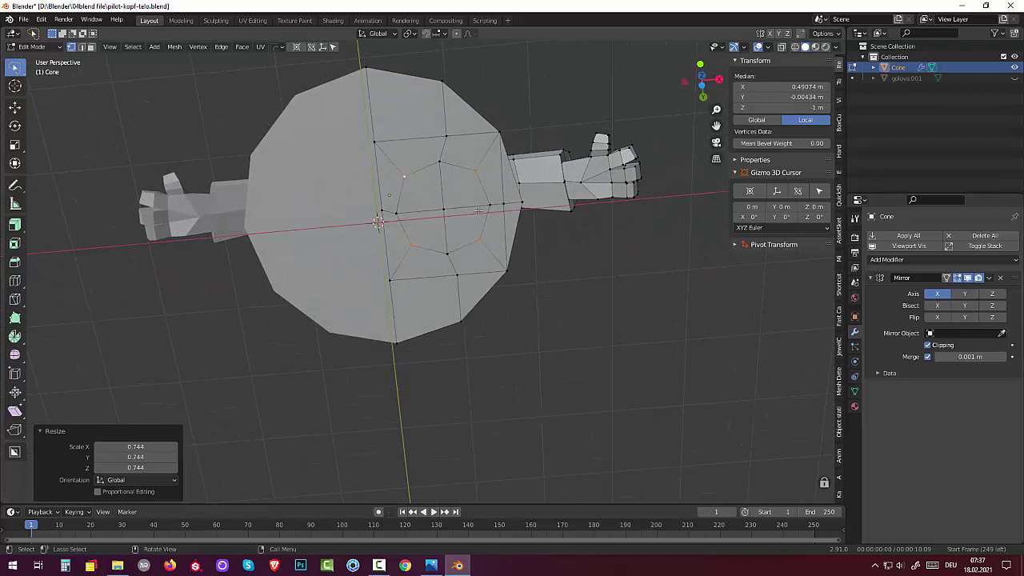
Select the inner ring vertices and scale them up by 1.239.
left_click(439, 163, "shift")
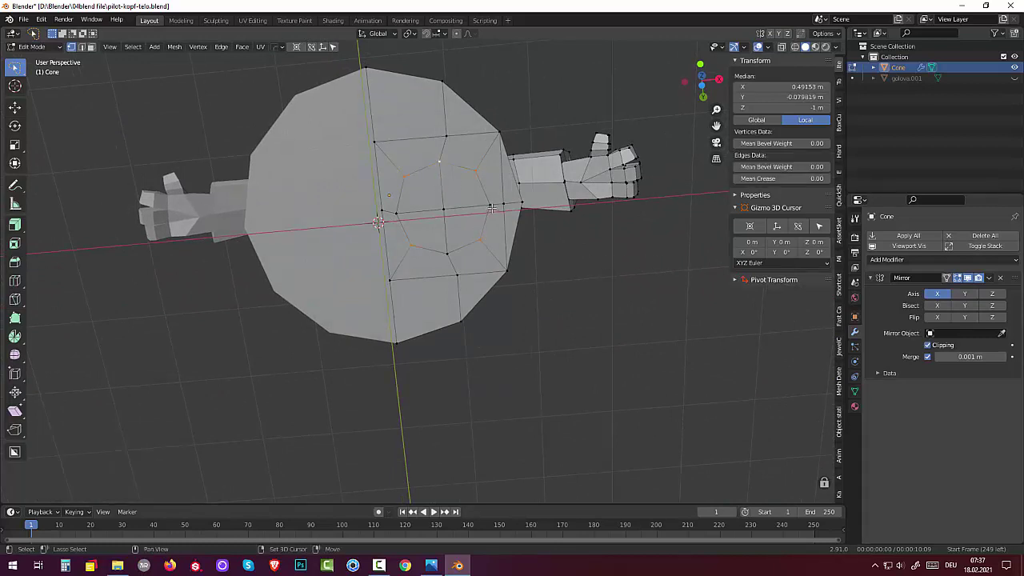
left_click(446, 253, "shift")
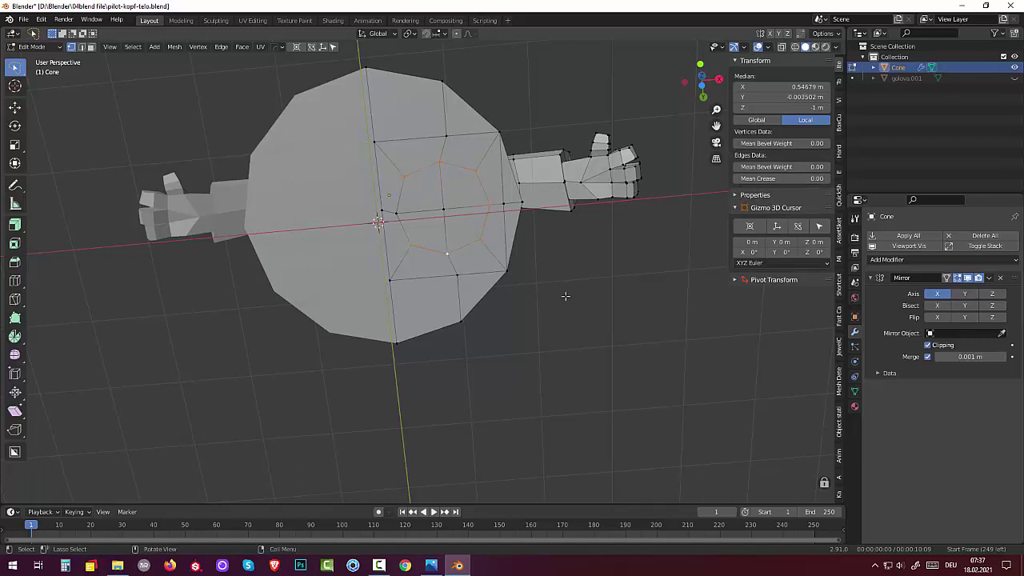
key("s")
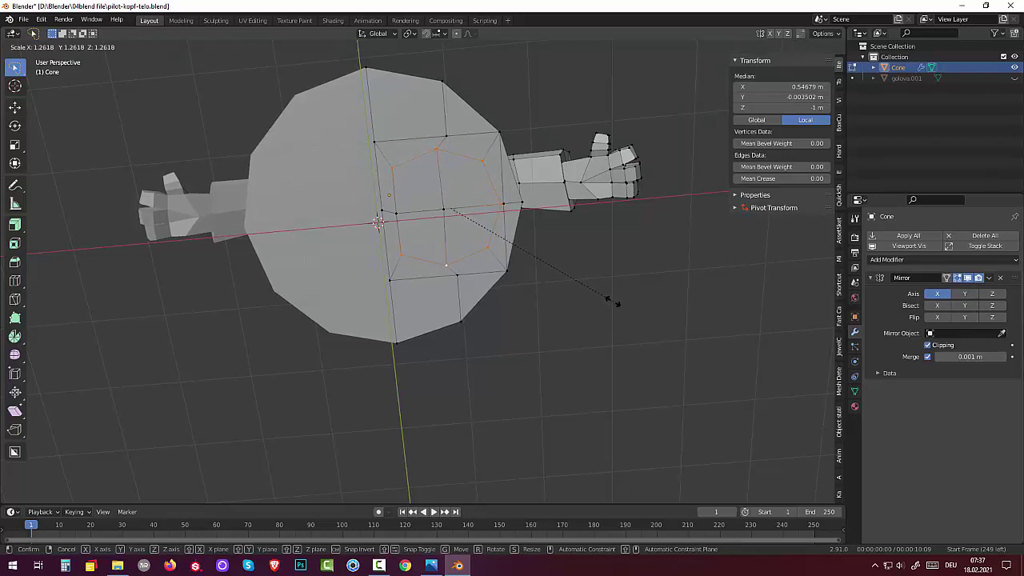
right_click(608, 302)
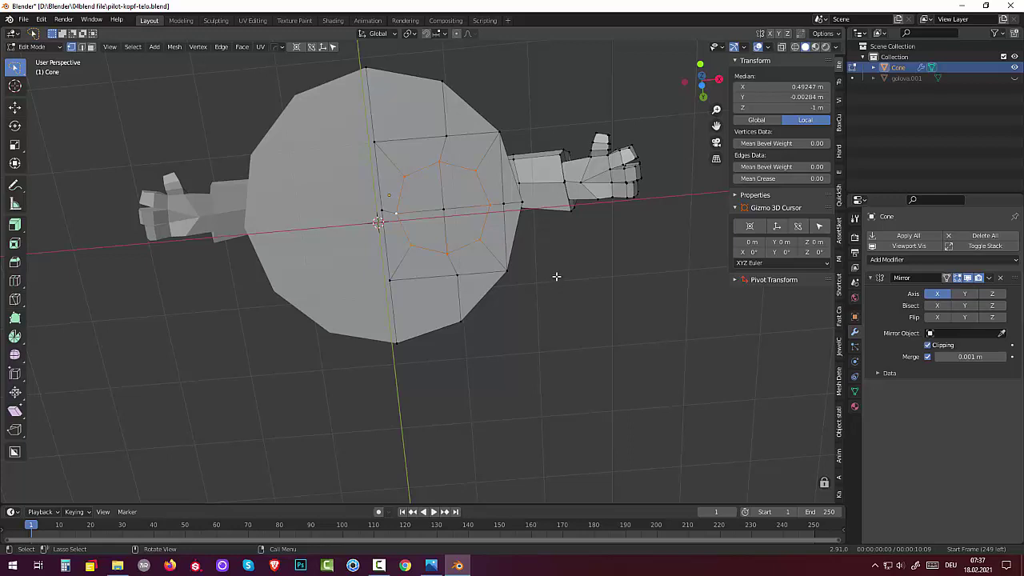
key("s")
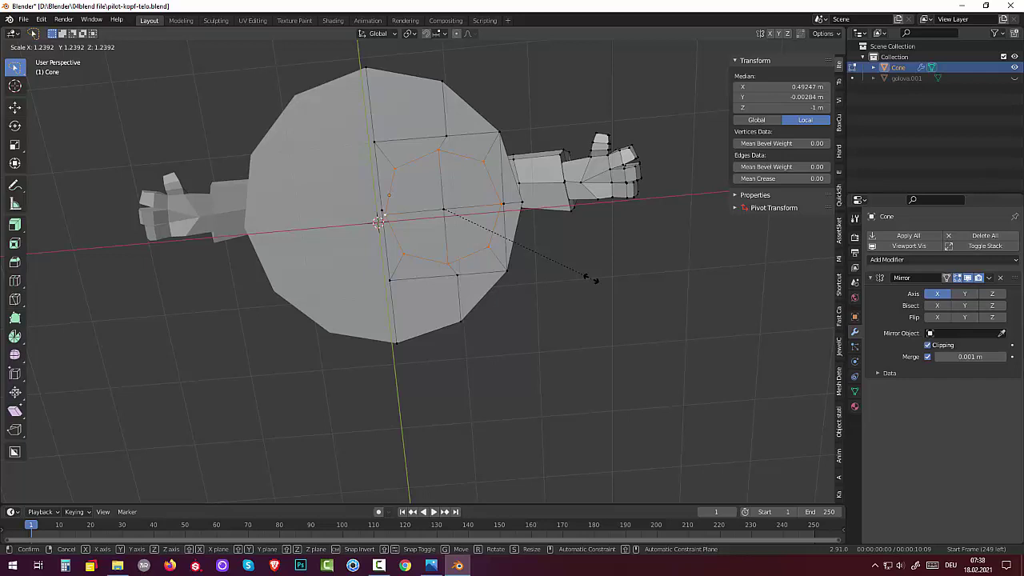
left_click(594, 279)
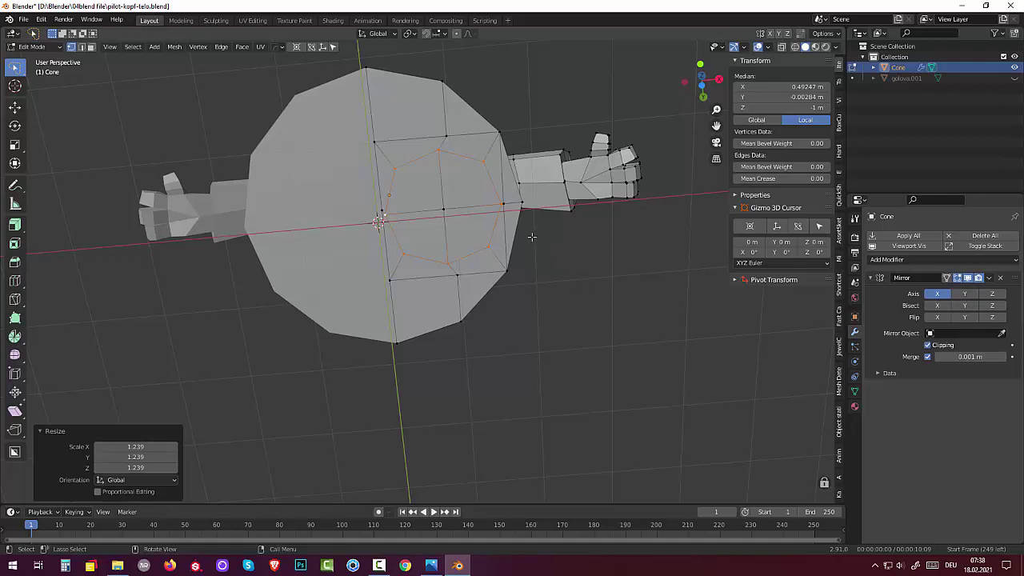
Merge the stray ring vertex into its neighbour with Merge At Last.
left_click(504, 203)
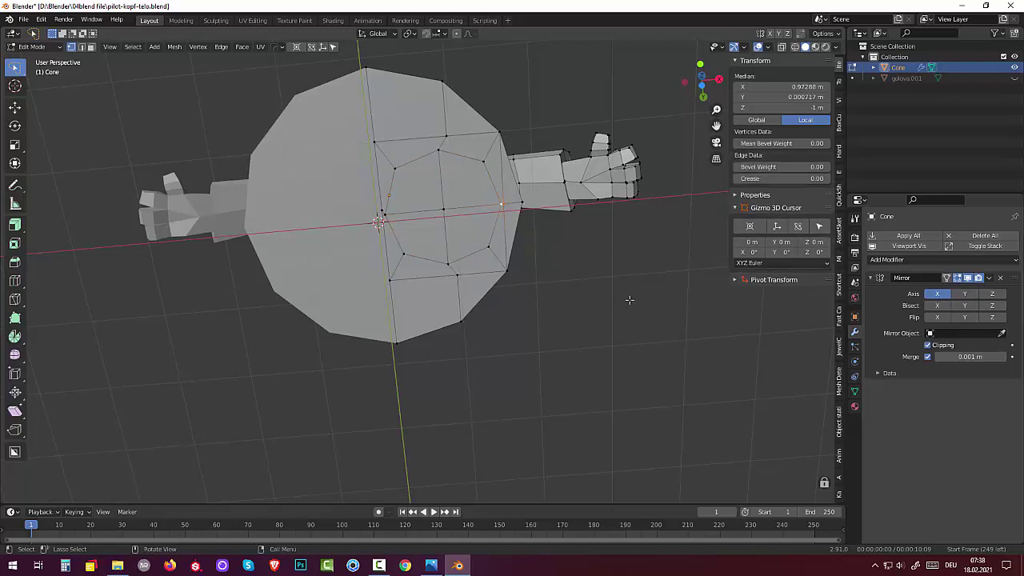
key("m")
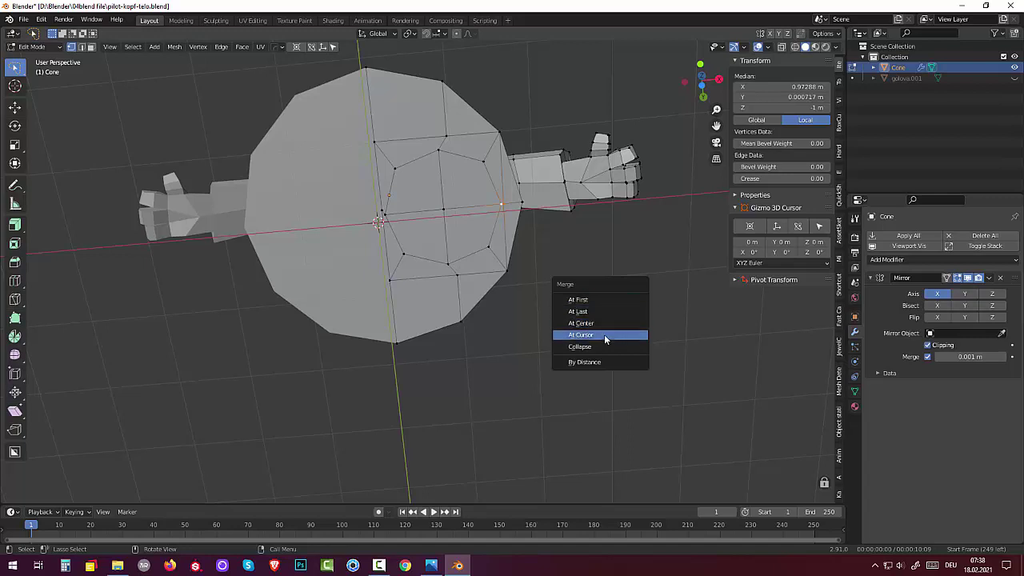
left_click(599, 310)
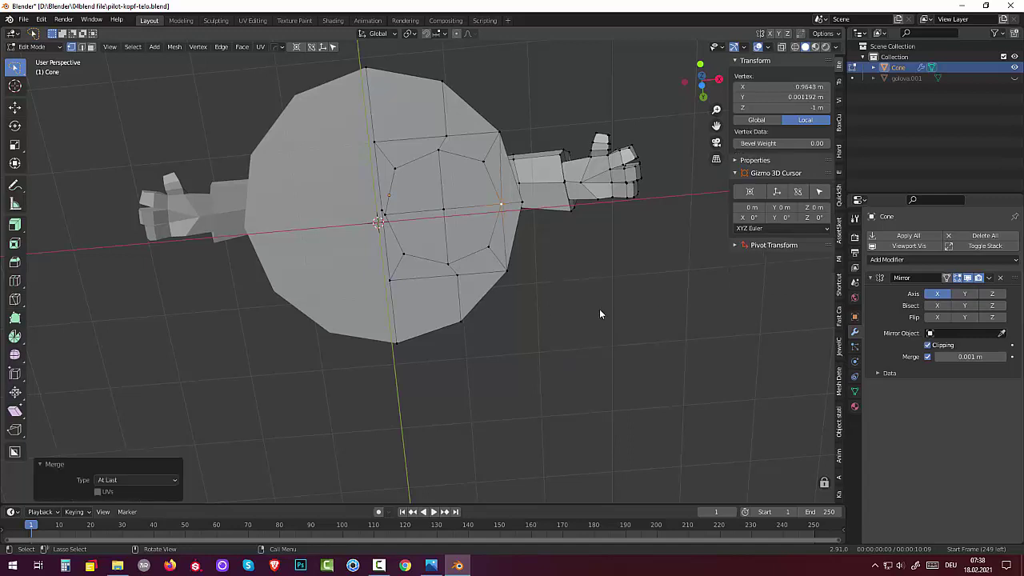
mouse_move(598, 297)
middle_mouse_down()
mouse_move(577, 295)
mouse_move(510, 228)
middle_mouse_up()
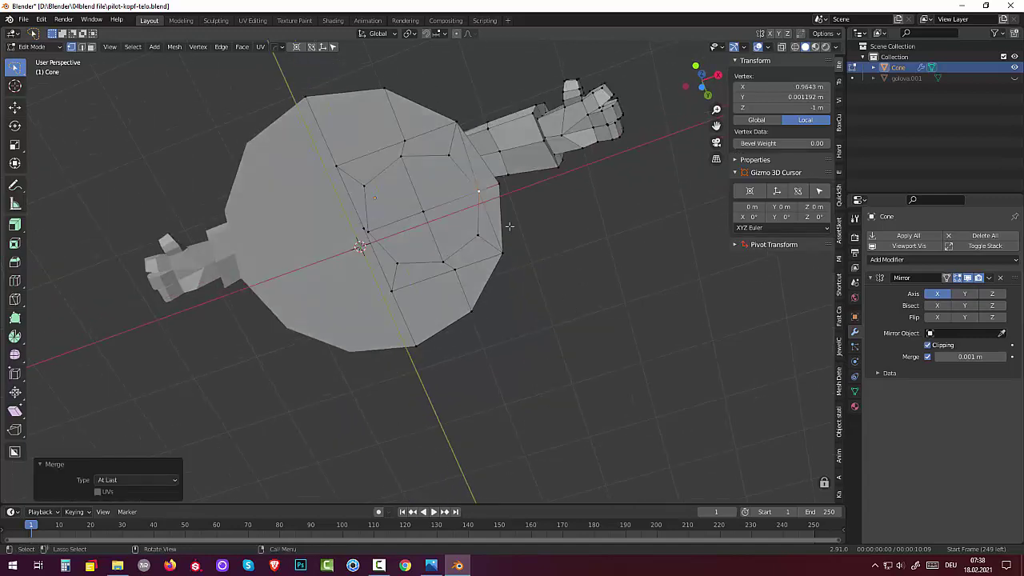
Dissolve the two extra edges beside the bottom opening.
left_click(449, 155)
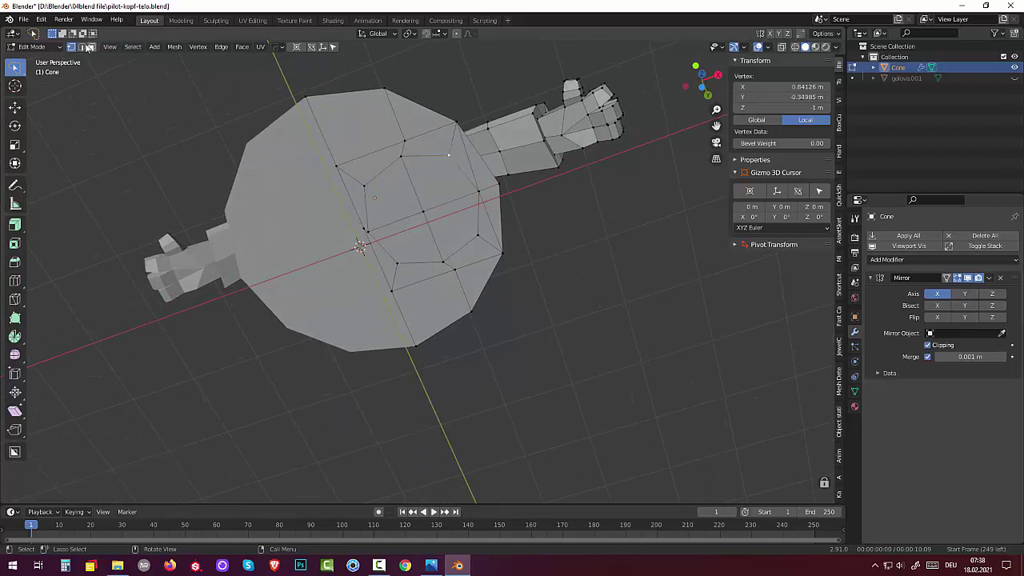
left_click(81, 47)
left_click(471, 161)
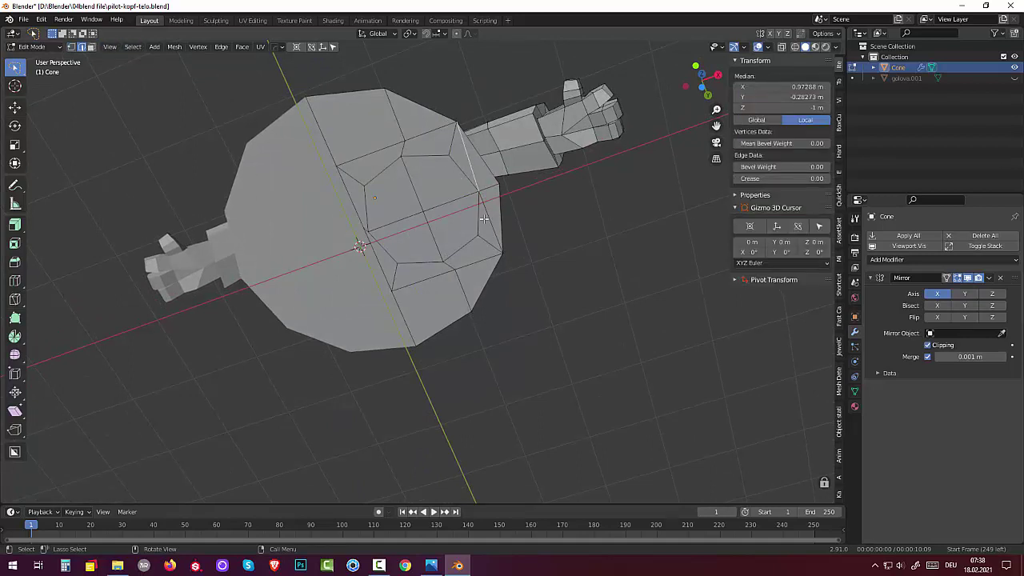
left_click(488, 222, "shift")
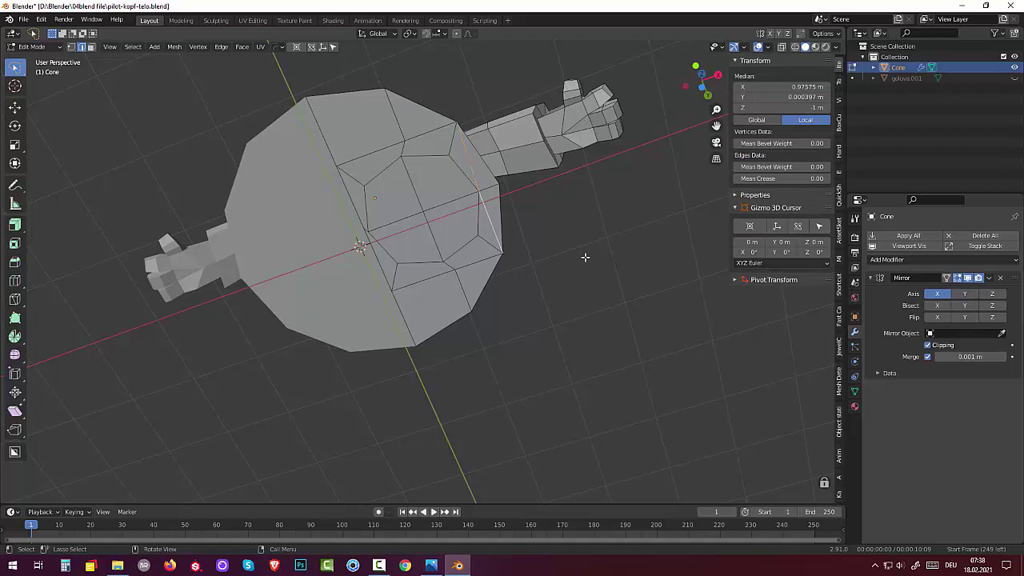
key("x")
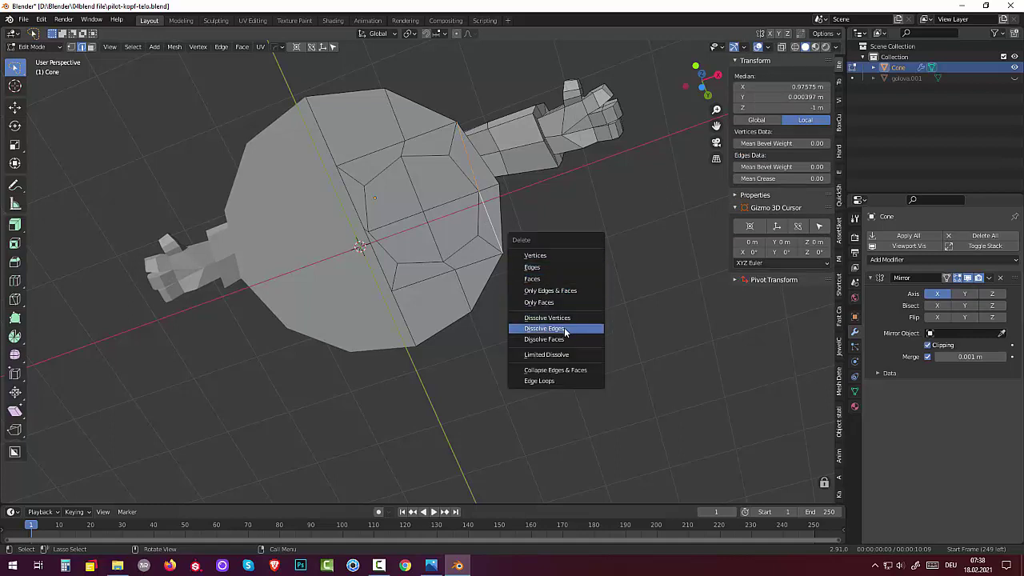
left_click(564, 329)
mouse_move(555, 304)
middle_mouse_down()
mouse_move(519, 267)
mouse_move(528, 253)
middle_mouse_up()
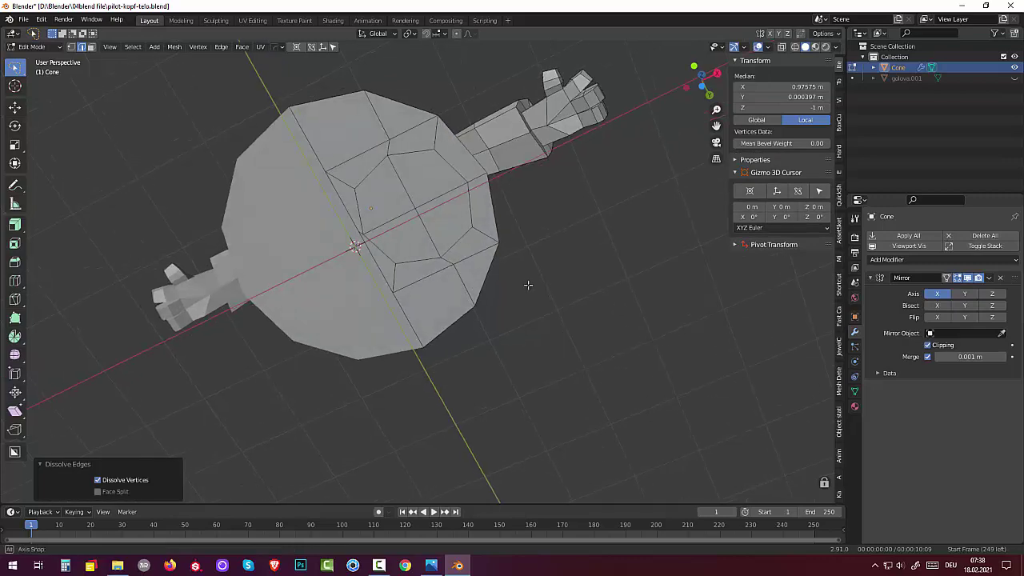
middle_click_drag(555, 256, 565, 256)
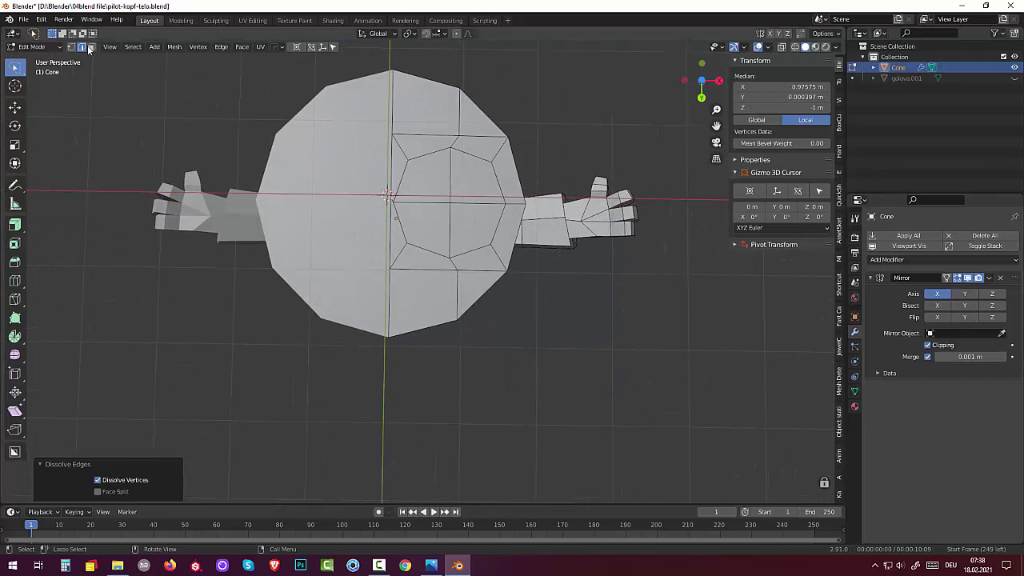
Select the five octagon faces and move them about 0.075 m X, -0.069 m Y.
left_click(330, 136)
left_click(424, 171)
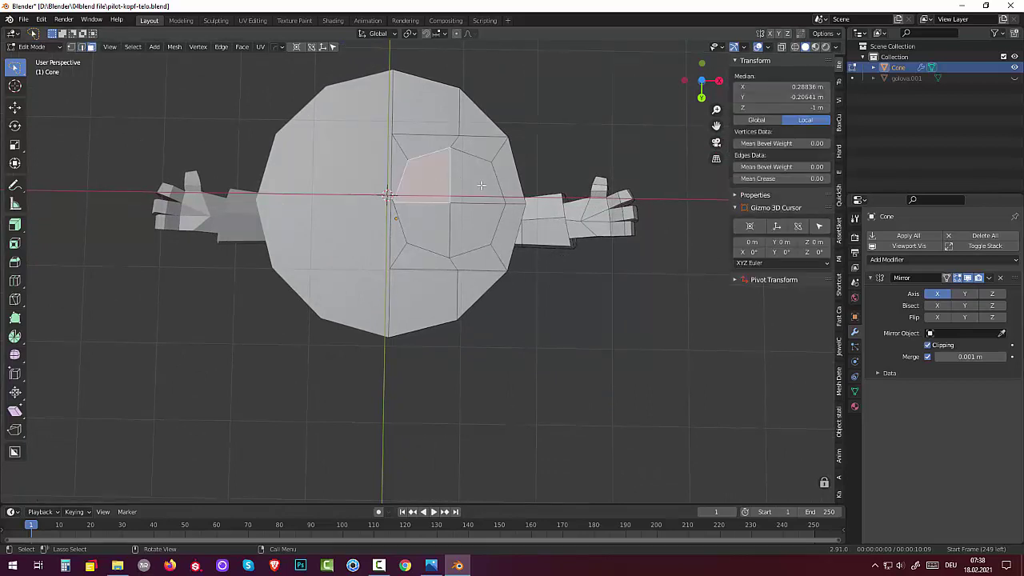
left_click(474, 176)
left_click(432, 183, "shift")
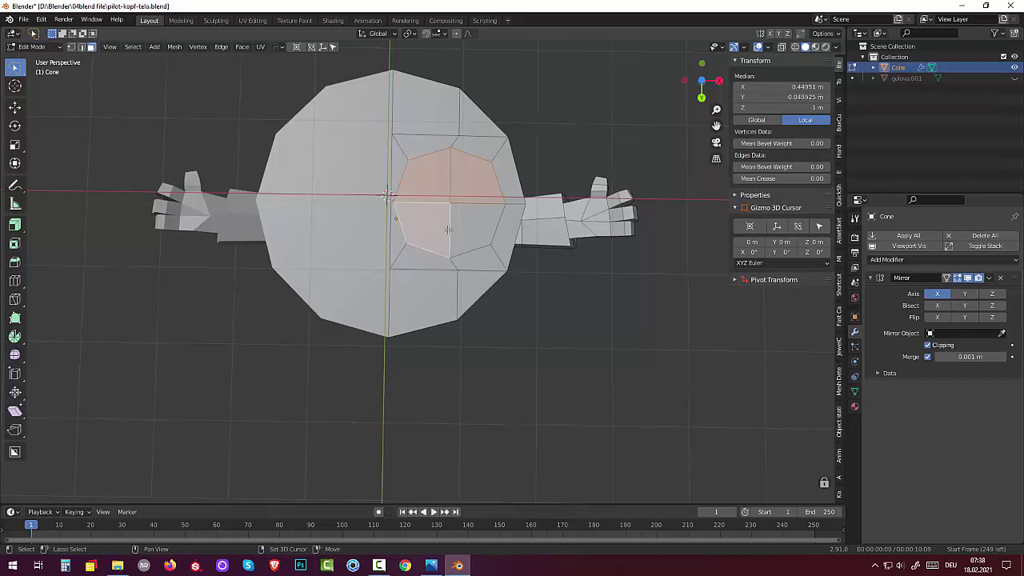
left_click(421, 229, "shift")
left_click(468, 226, "shift")
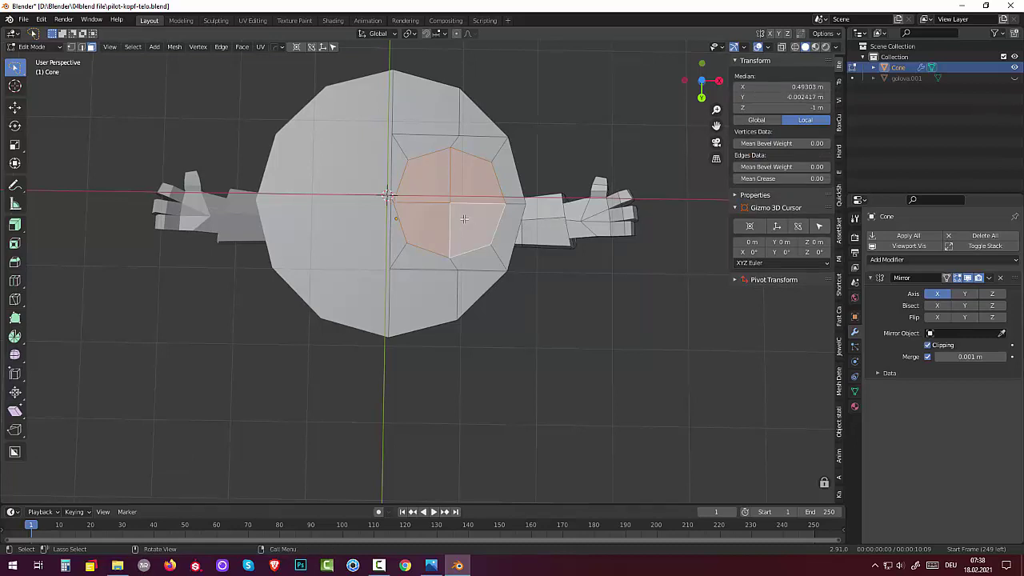
key("g")
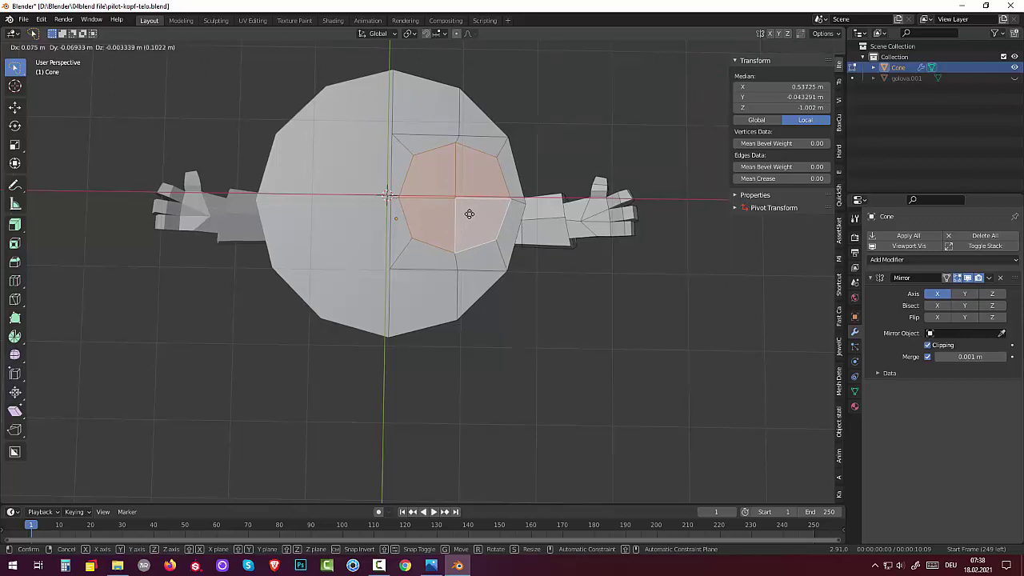
left_click(470, 214)
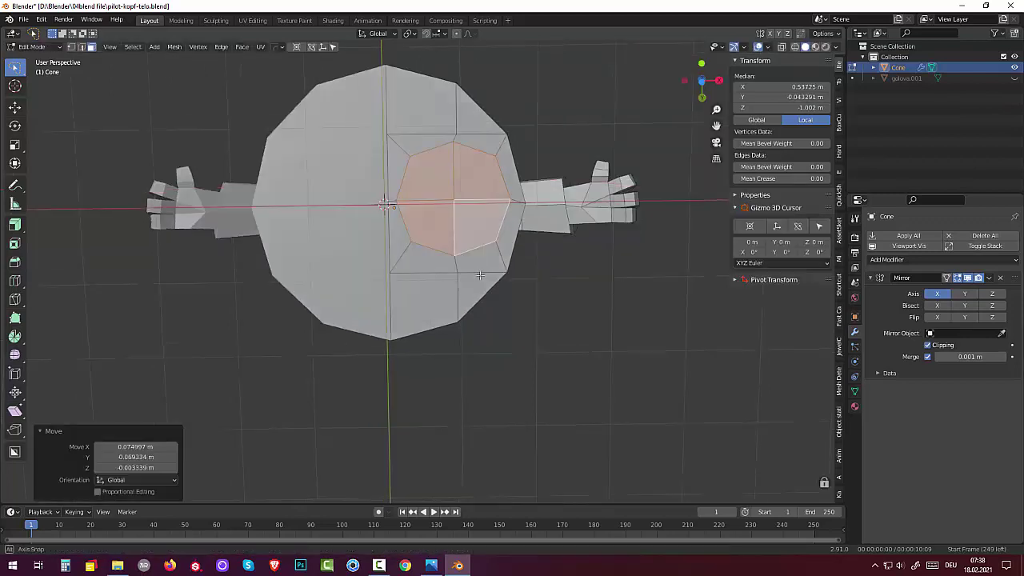
mouse_move(470, 213)
middle_mouse_down()
mouse_move(543, 356)
mouse_move(454, 363)
middle_mouse_up()
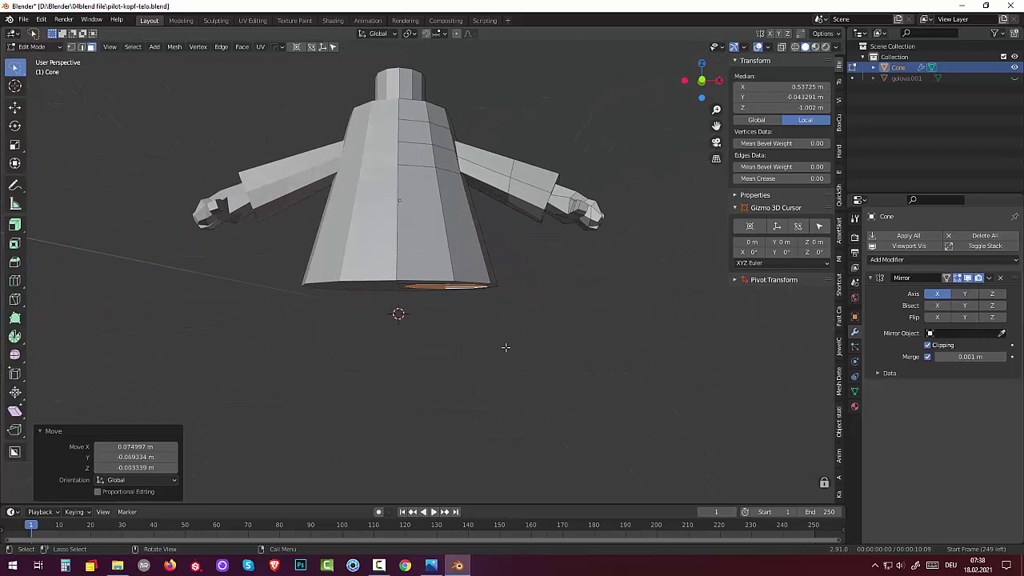
Extrude the octagonal bottom faces 0.63079 m downward to form the leg blocks.
key("e")
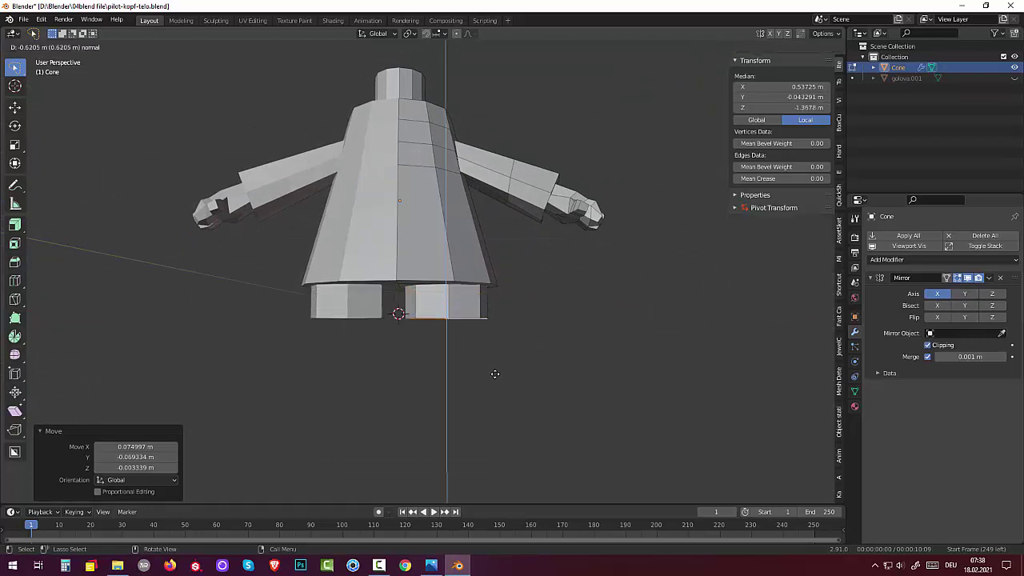
left_click(494, 374)
middle_click_drag(494, 374, 504, 404)
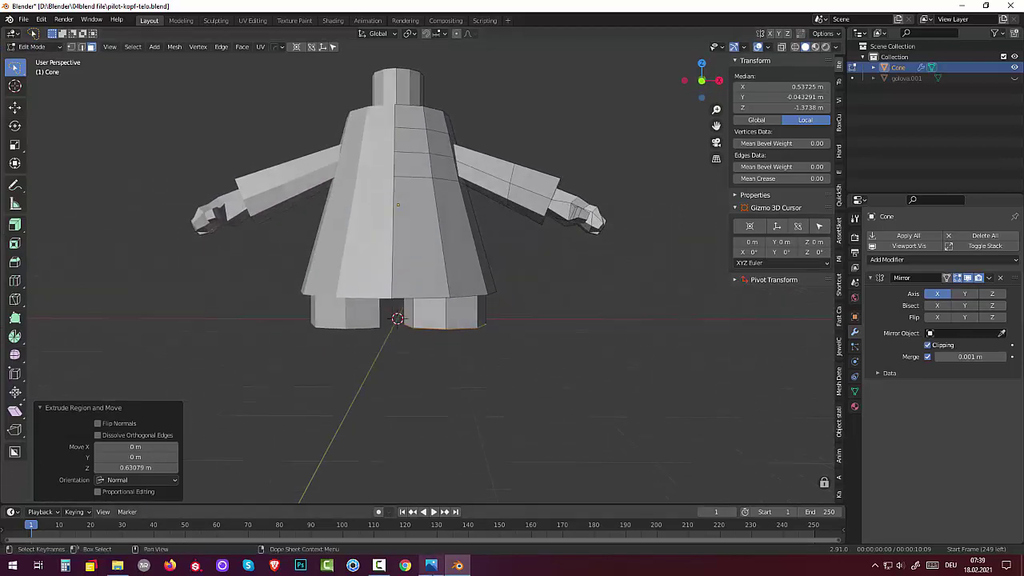